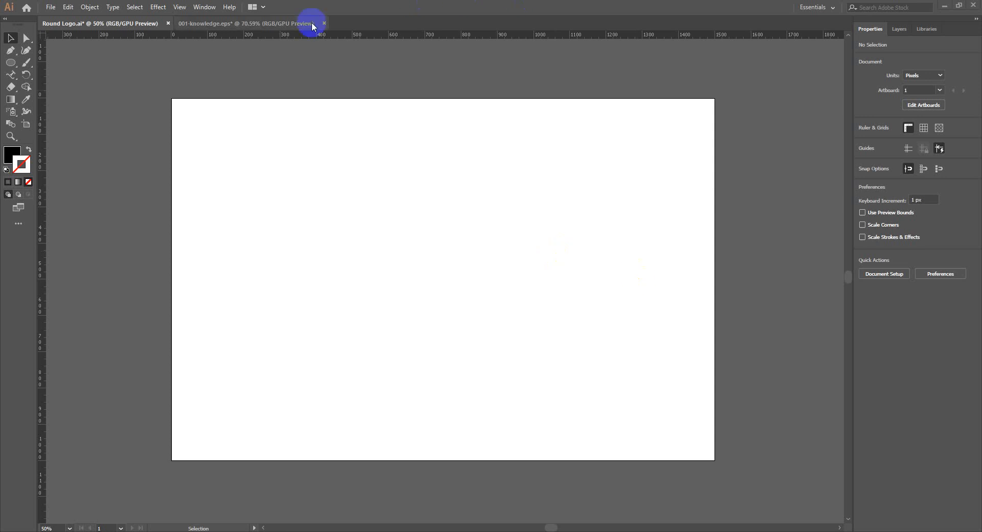
Step: Show the Pathfinder panel and place it over the artboard's upper-right corner
click(207, 9)
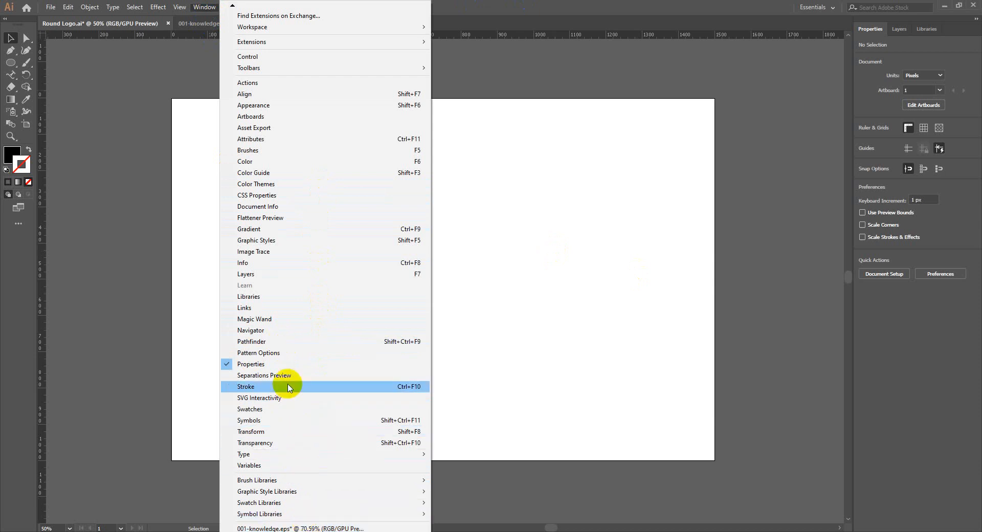
scroll(325, 272, down, 1)
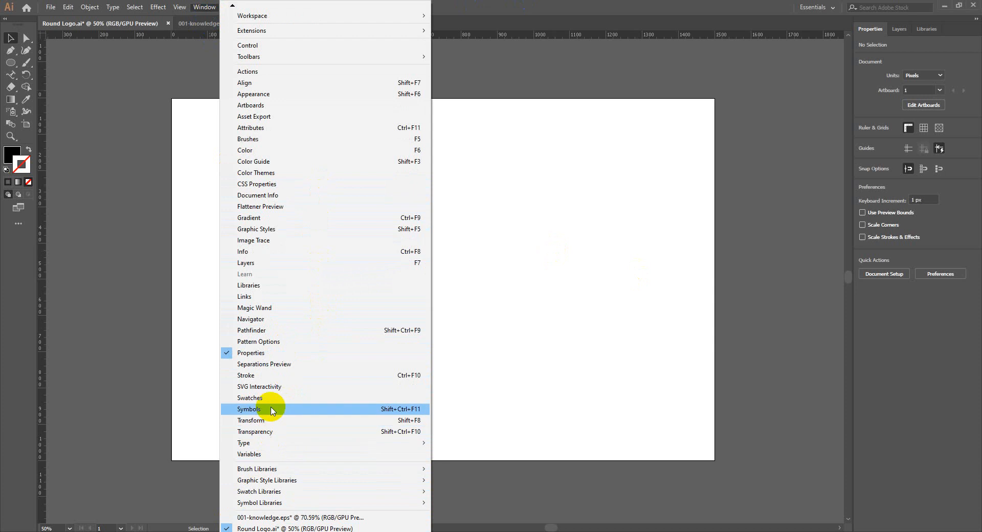
click(278, 332)
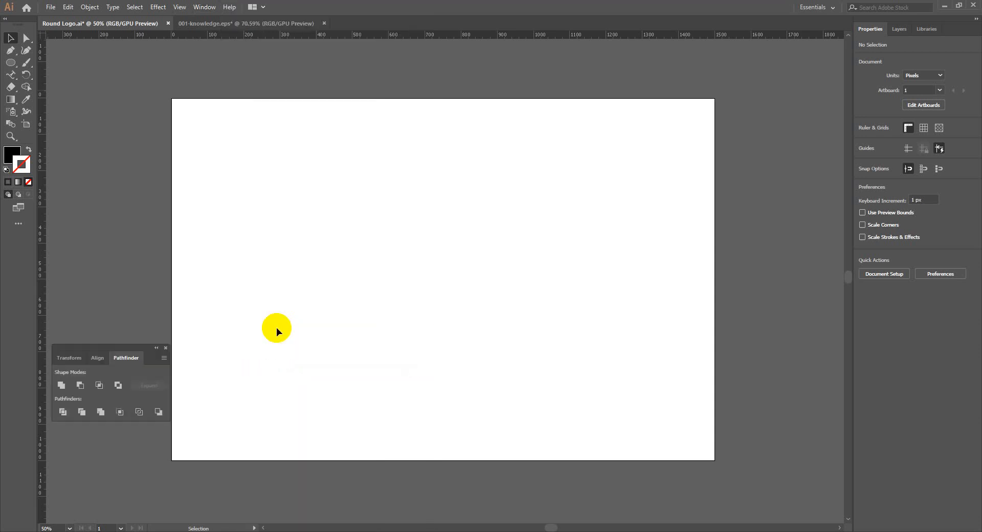
drag(98, 350, 648, 98)
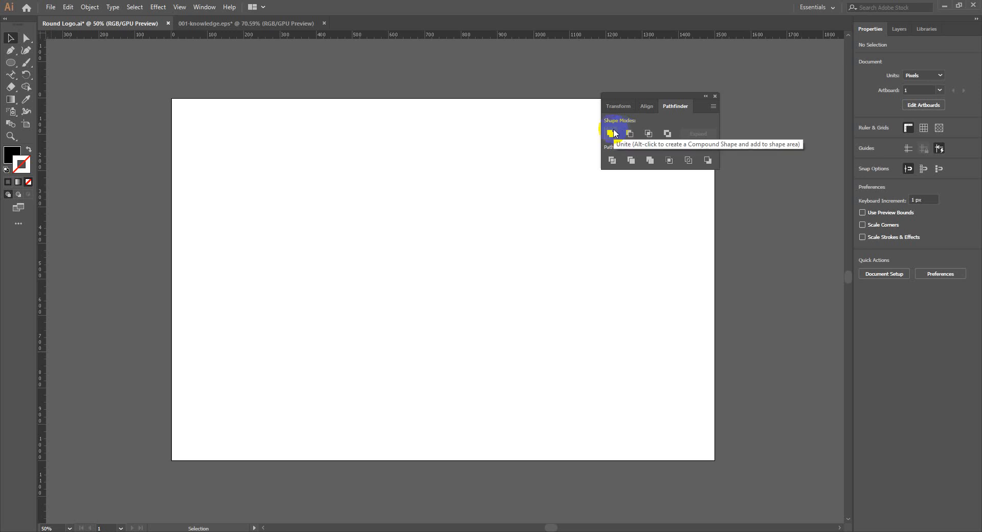
Step: Draw a rectangle about 320 by 481 px in the artboard's upper-left area and fill it with blue 1781FF
drag(10, 62, 51, 61)
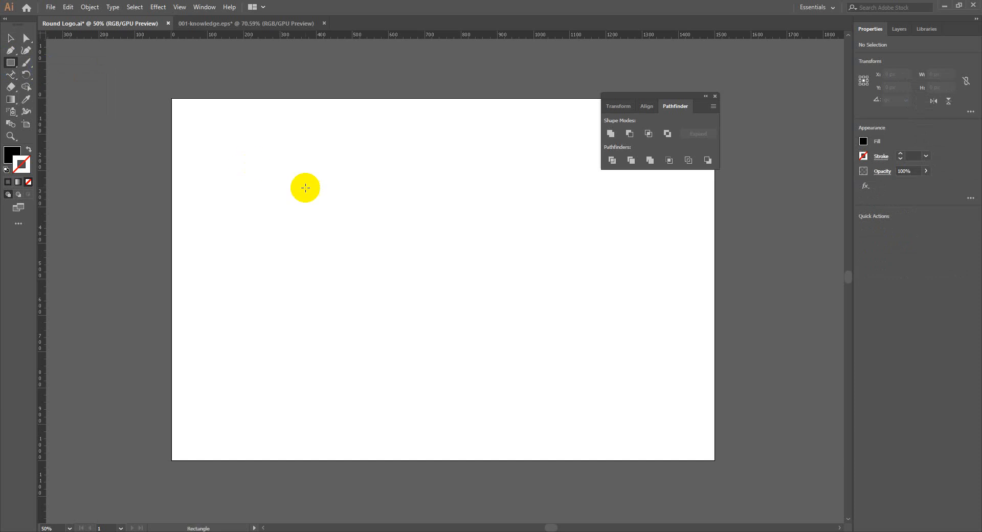
drag(213, 141, 330, 316)
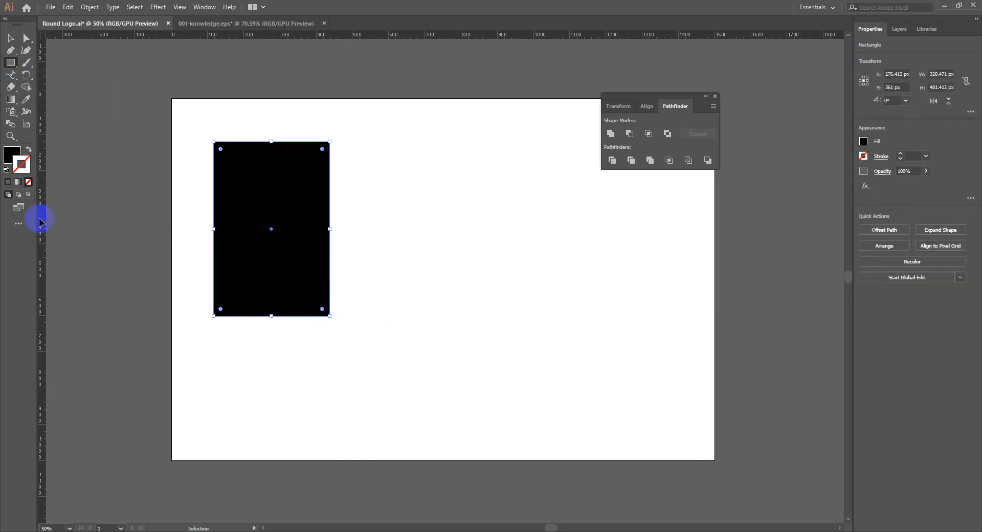
double_click(11, 154)
click(475, 205)
click(595, 207)
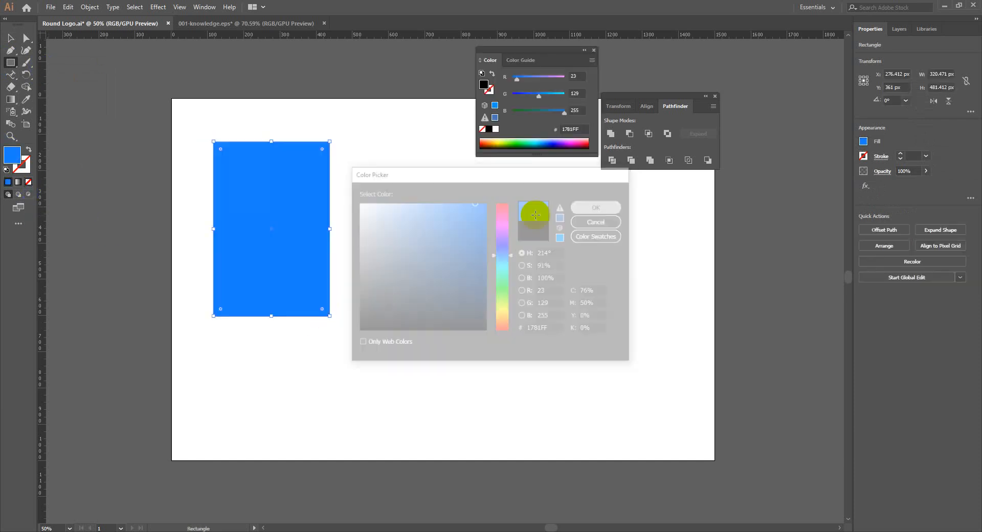
Step: Draw a rectangle about 385 by 476 px overlapping the blue one's lower-right corner, fill it with pink FF1A92, and close the color controls
mouse_move(259, 205)
mouse_down()
mouse_move(309, 285)
mouse_move(398, 379)
mouse_up()
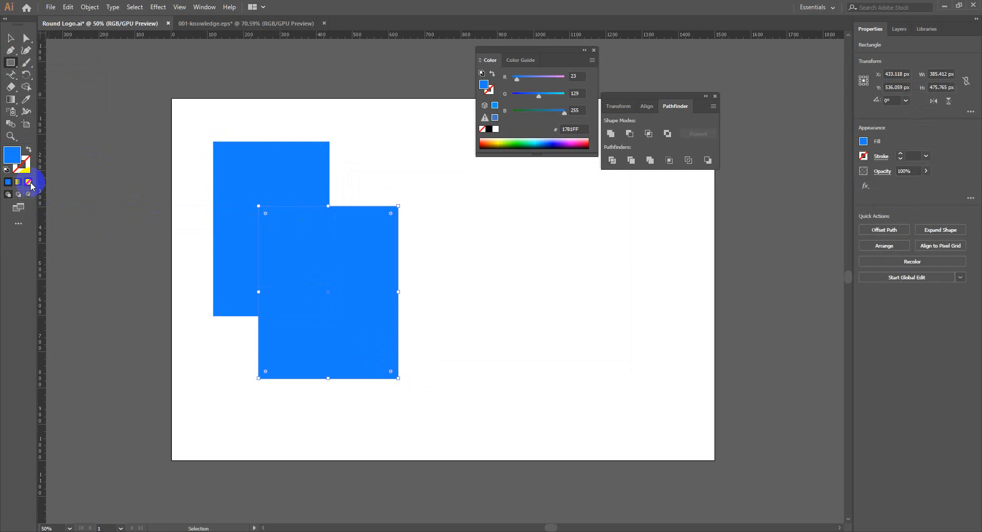
double_click(11, 154)
click(508, 216)
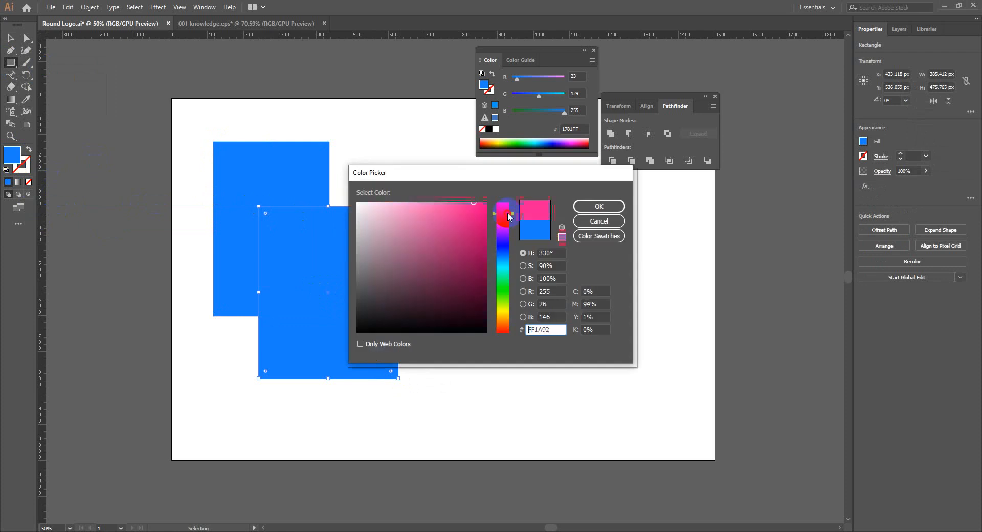
click(589, 205)
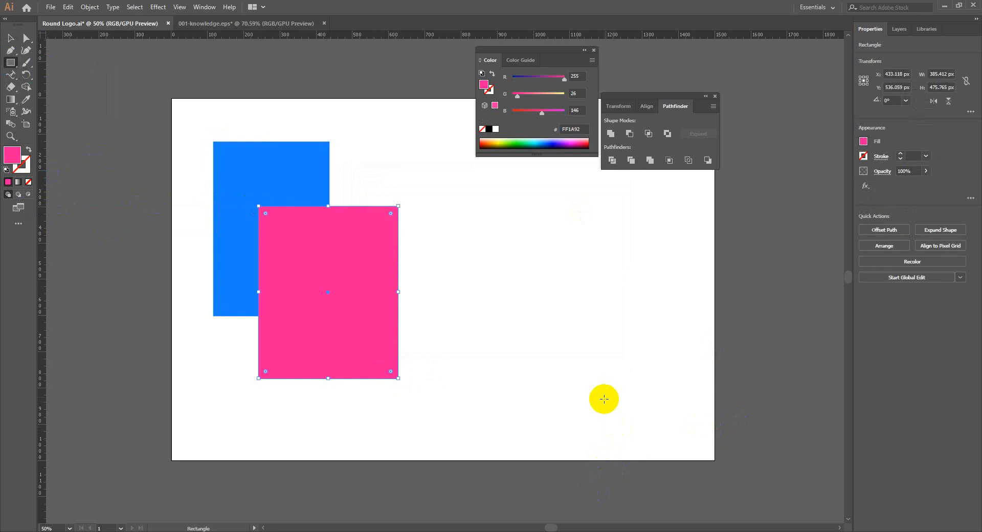
click(10, 37)
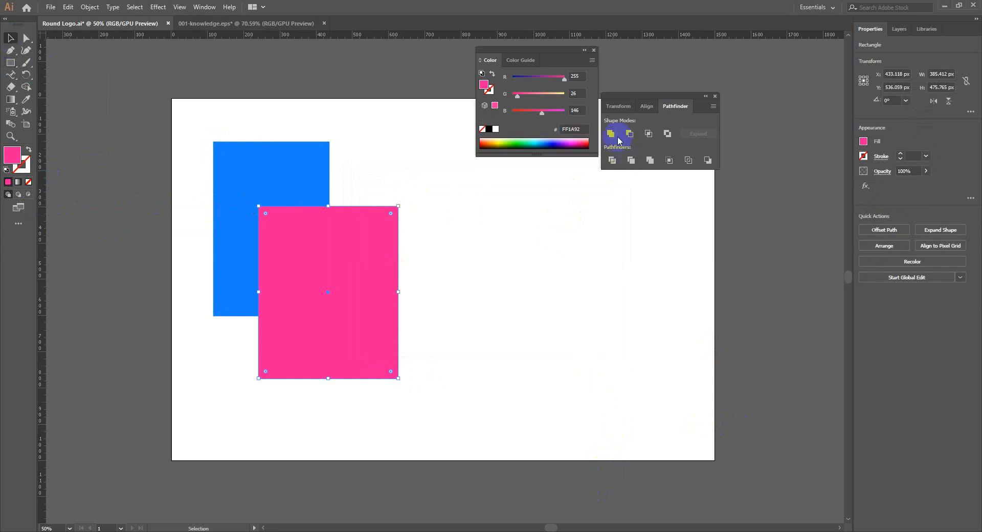
click(594, 51)
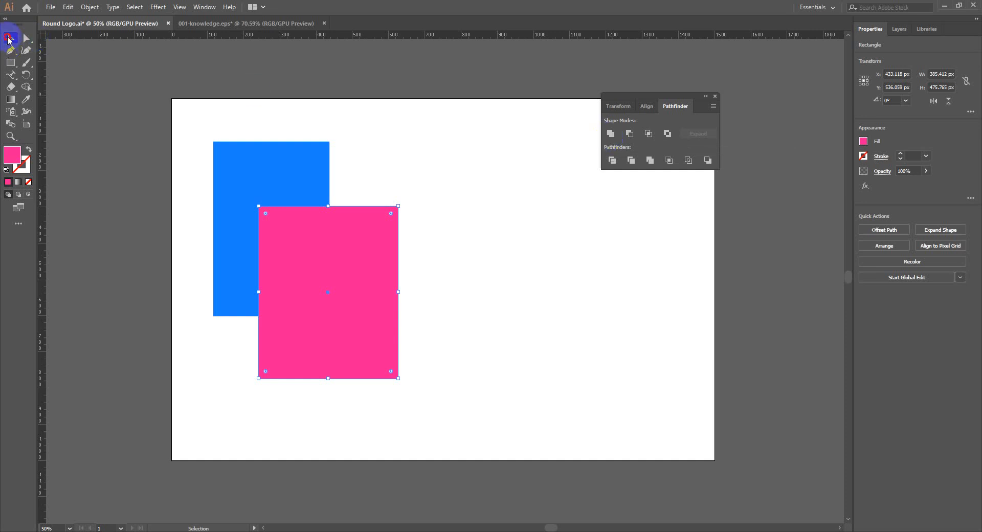
Step: Try Unite on the blue and pink rectangles and undo it
drag(201, 121, 513, 396)
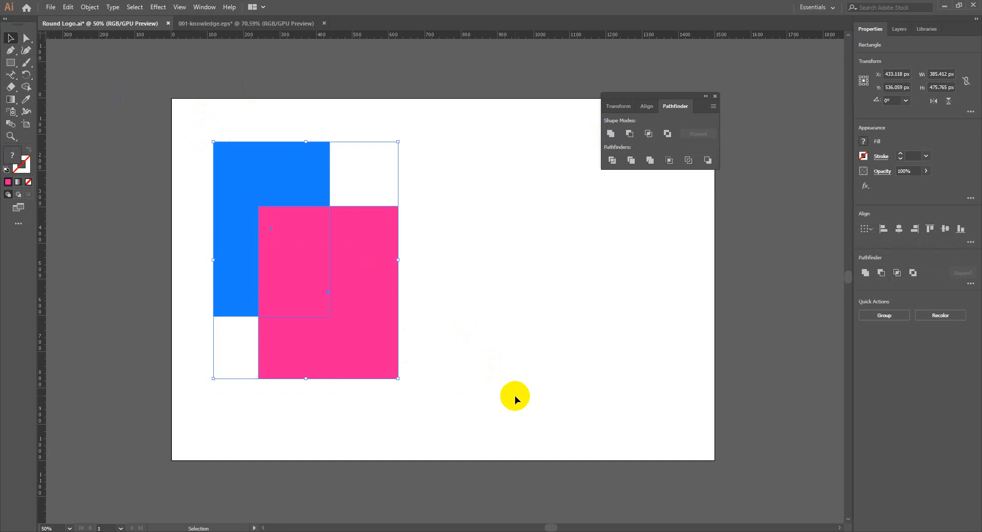
click(614, 137)
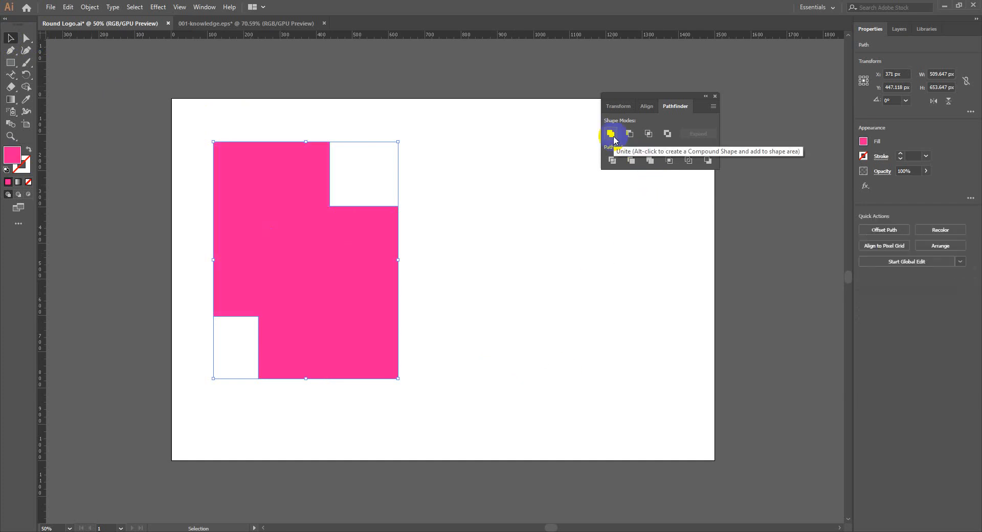
key(ctrl+z)
Step: Change the pink rectangle's fill to orange FFB91D
click(403, 298)
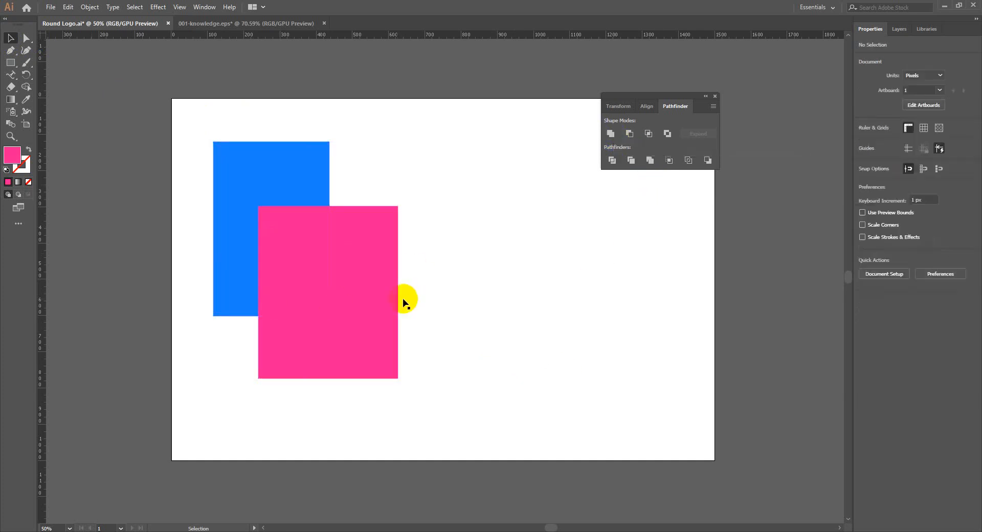
click(381, 290)
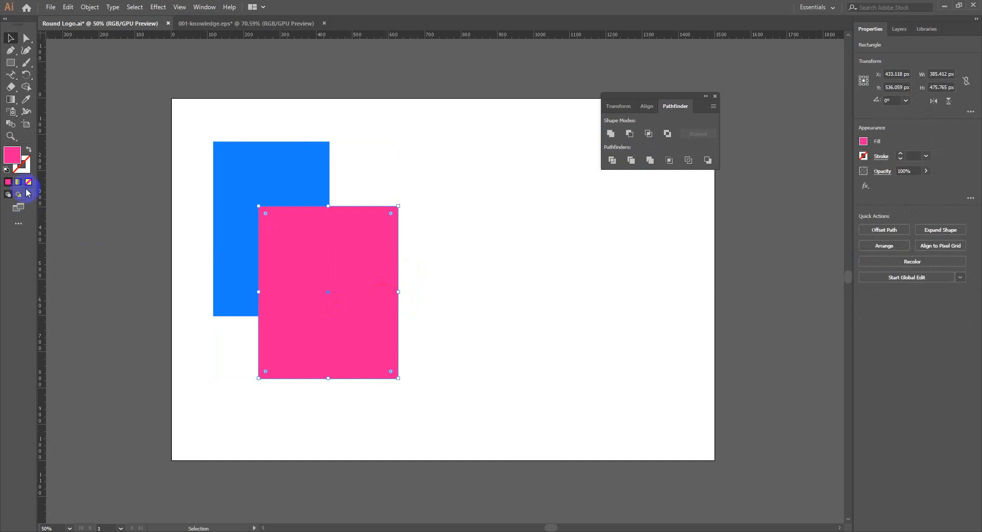
double_click(12, 154)
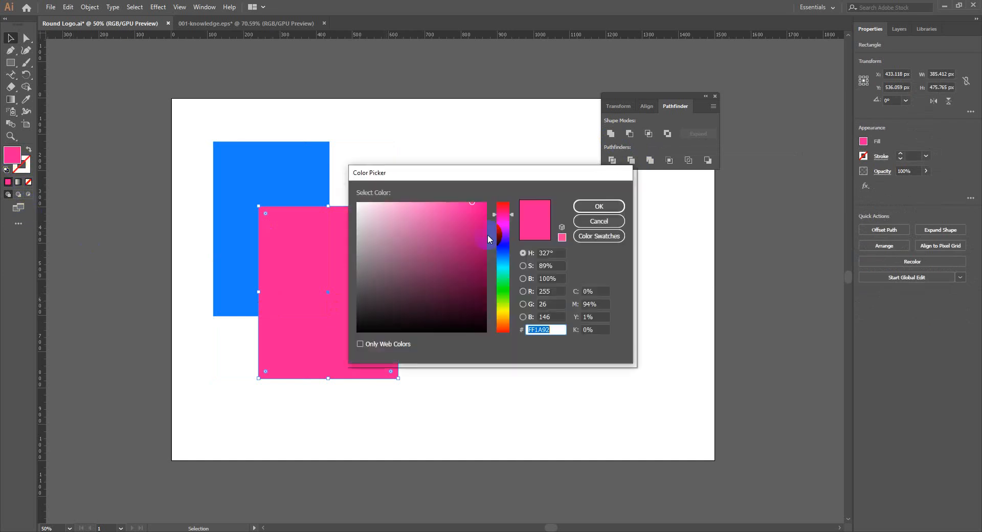
click(503, 329)
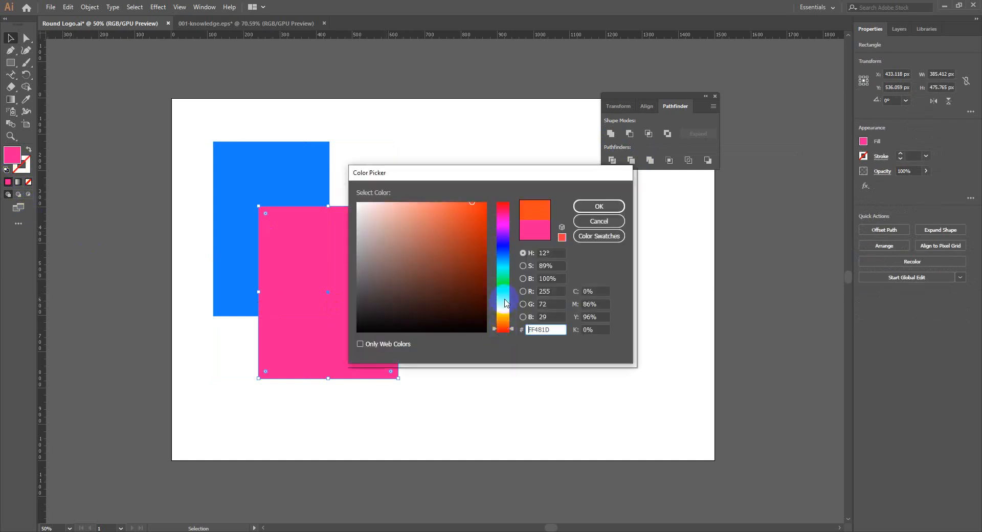
drag(504, 316, 508, 318)
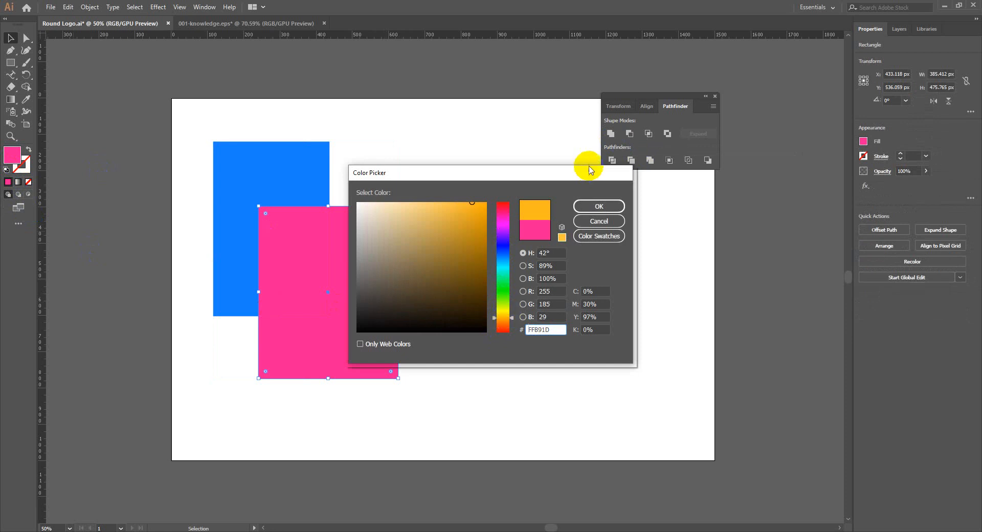
click(599, 206)
click(573, 238)
Step: Try Unite on the blue rectangle and the orange rectangle in front of it, and undo it
drag(489, 391, 285, 171)
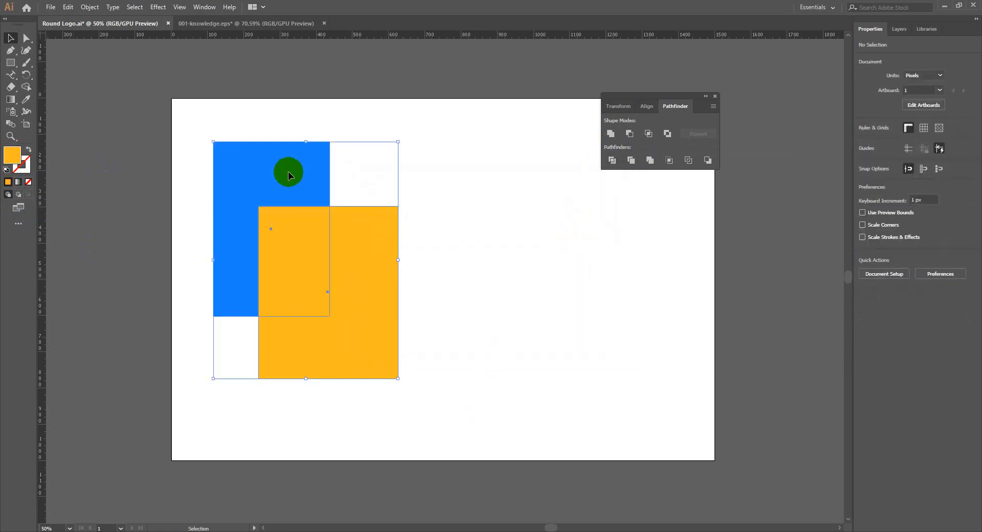
click(611, 134)
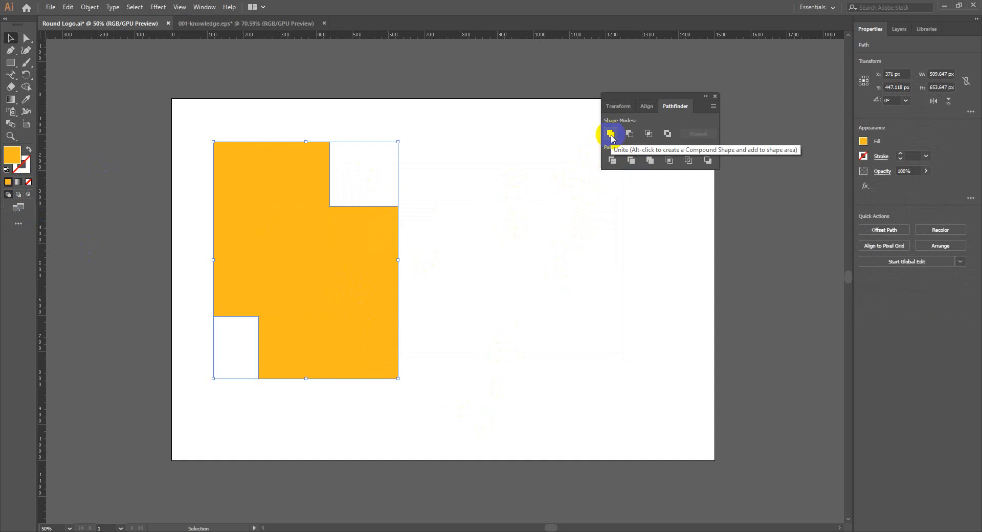
key(ctrl+z)
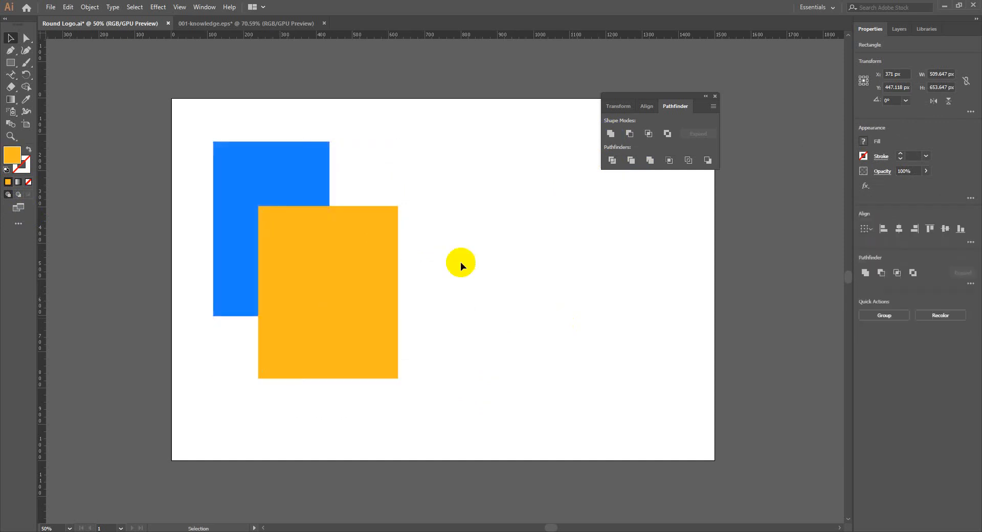
Step: Bring the blue rectangle to the front of the orange one
click(267, 159)
key(ctrl+shift+bracketright)
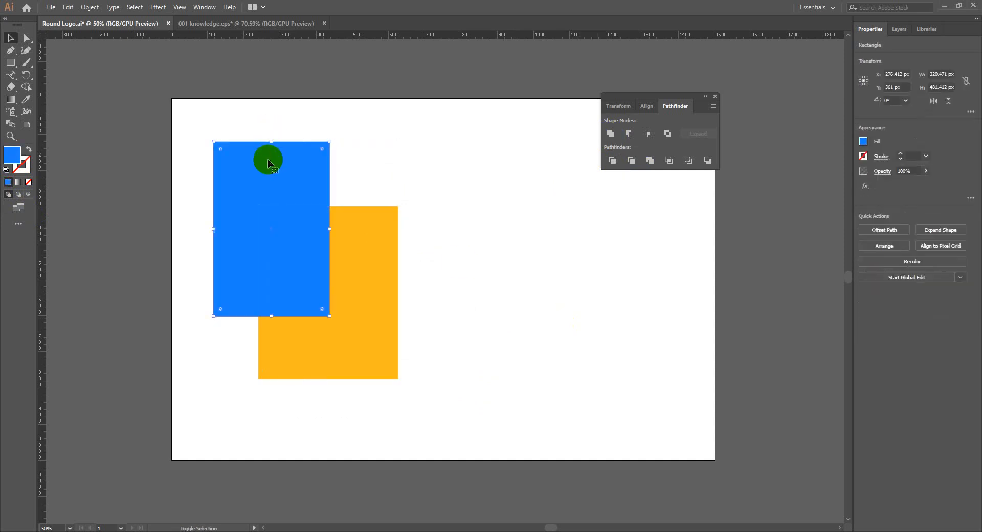
Step: With the blue rectangle in front, try Unite and Minus Front on both rectangles, undoing each
drag(291, 116, 453, 271)
click(610, 133)
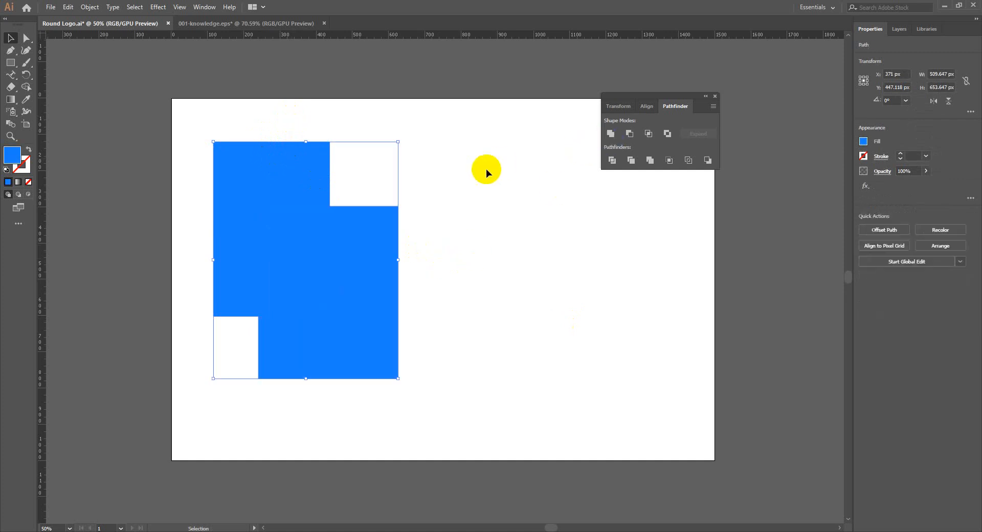
key(ctrl+z)
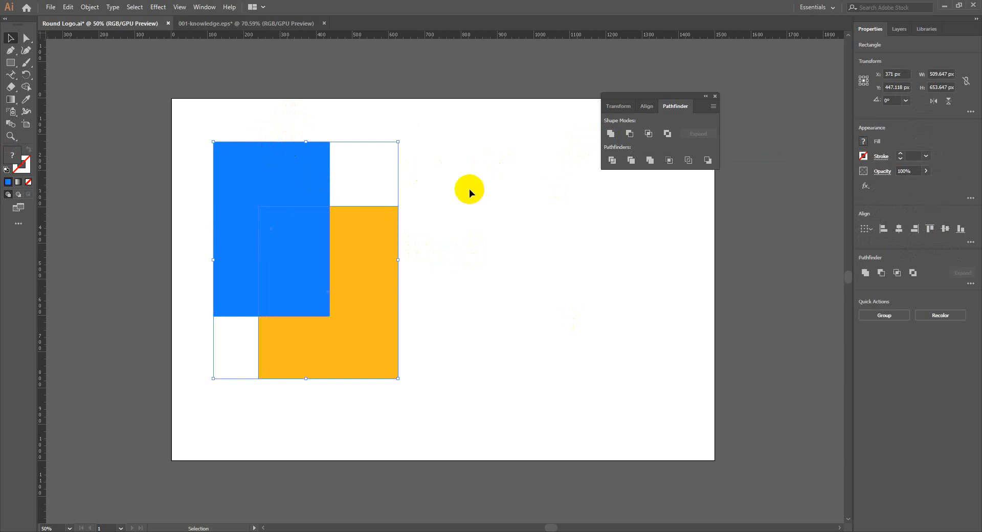
click(630, 134)
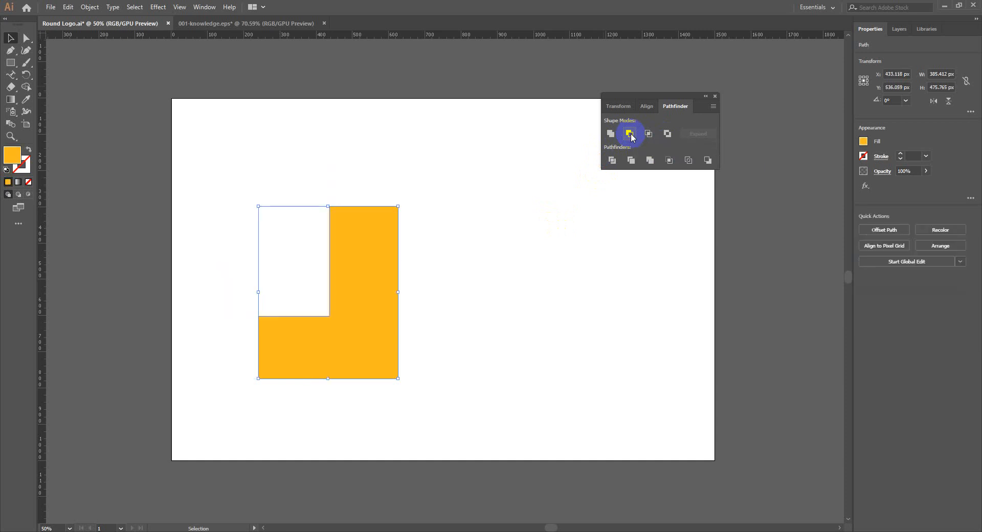
key(ctrl+z)
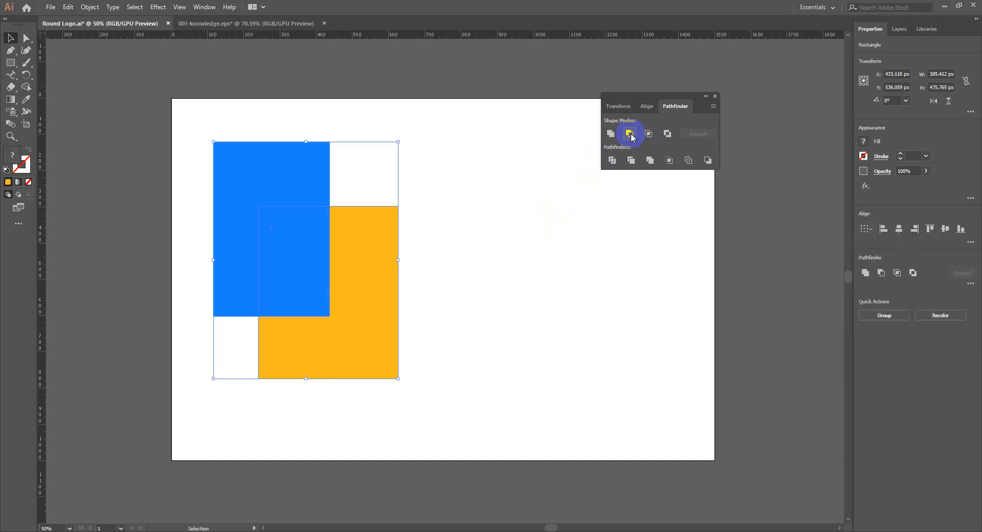
Step: Move the blue rectangle to about X 337, Y 307 px, and copy the orange rectangle horizontally to about X 1080 px
click(559, 338)
drag(329, 247, 322, 173)
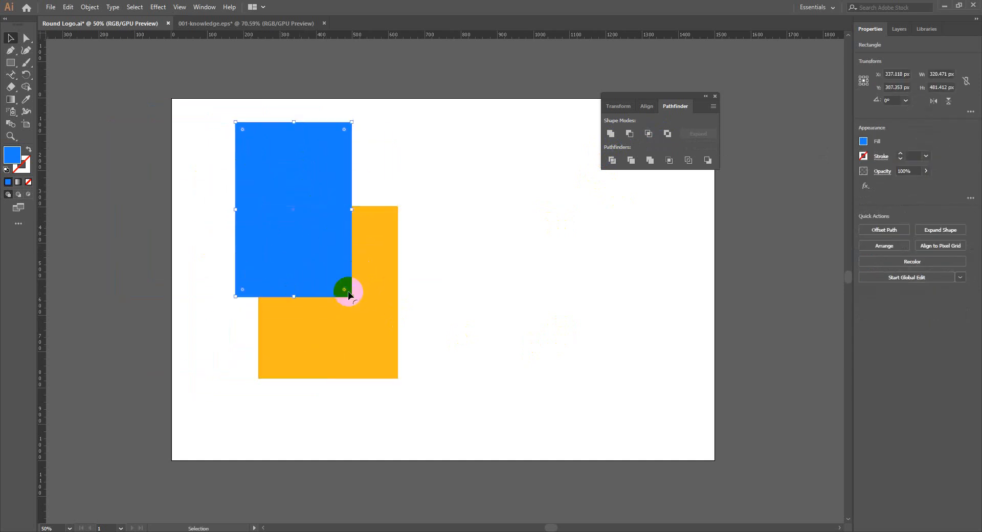
click(400, 310)
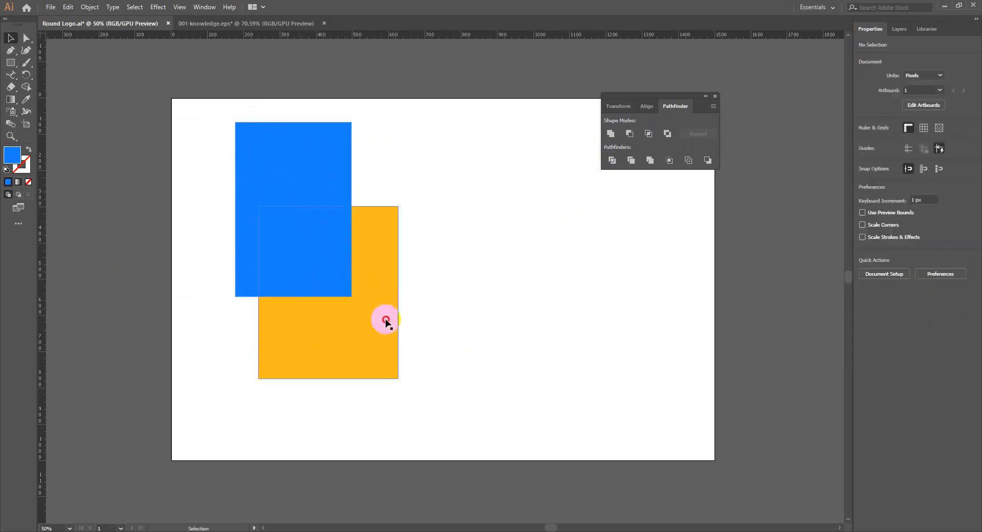
drag(380, 333, 609, 353)
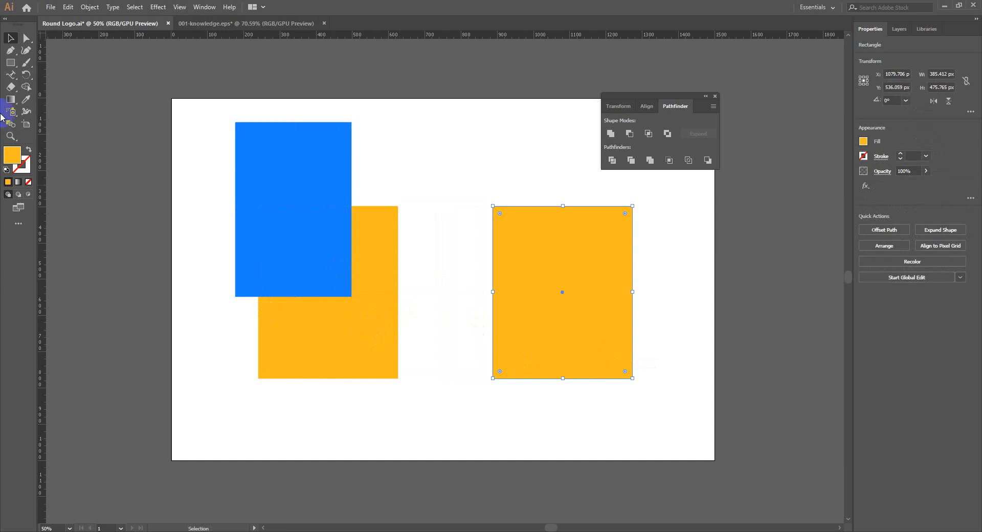
Step: Draw a circle about 544 px wide over the upper part of the copied orange rectangle and give it the blue rectangle's fill
click(11, 63)
drag(15, 64, 56, 87)
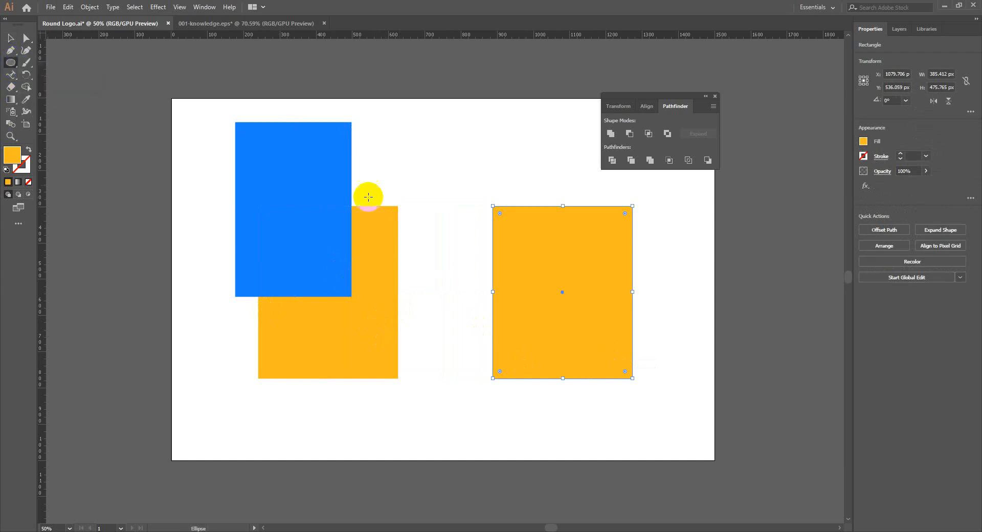
drag(481, 175, 659, 218)
key(i)
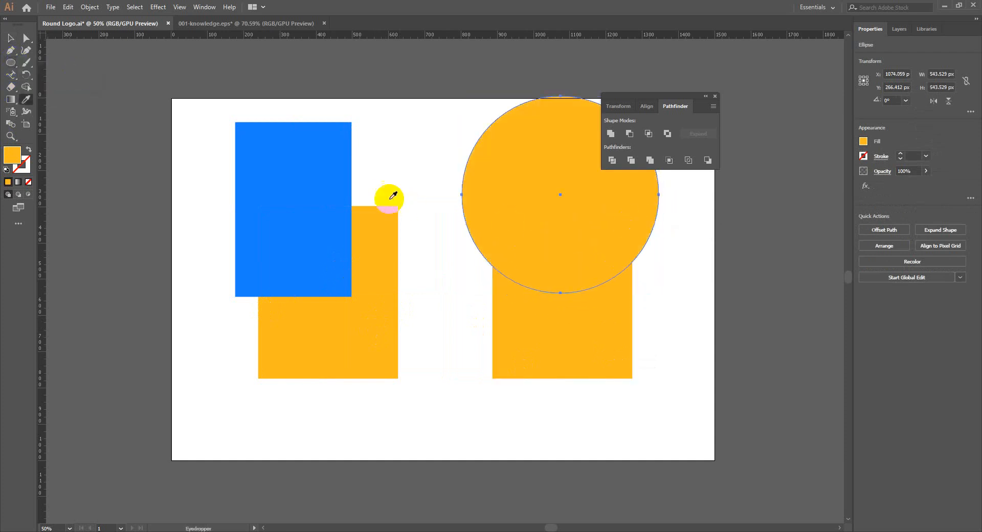
click(308, 194)
key(v)
Step: Subtract the blue circle from the copied orange rectangle with Minus Front
shift+click(562, 335)
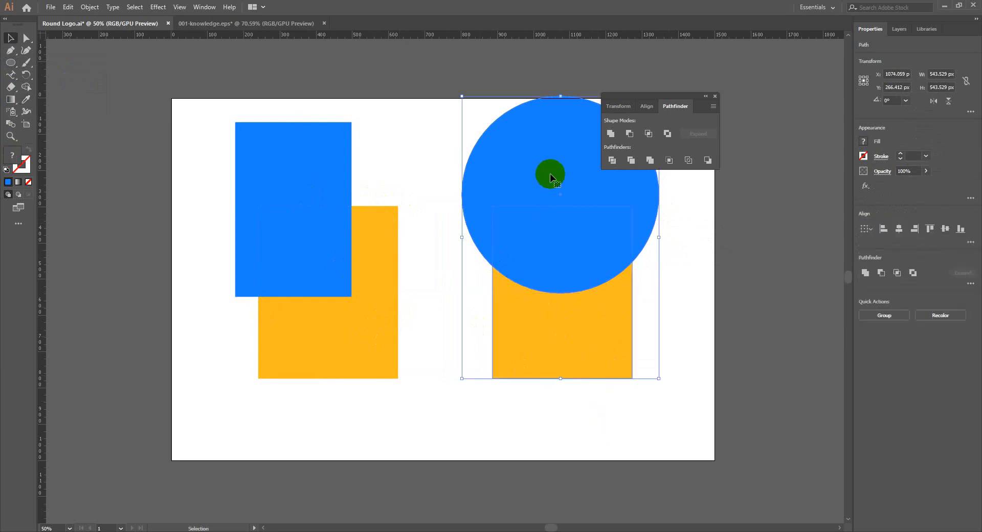
click(633, 134)
key(ctrl+z)
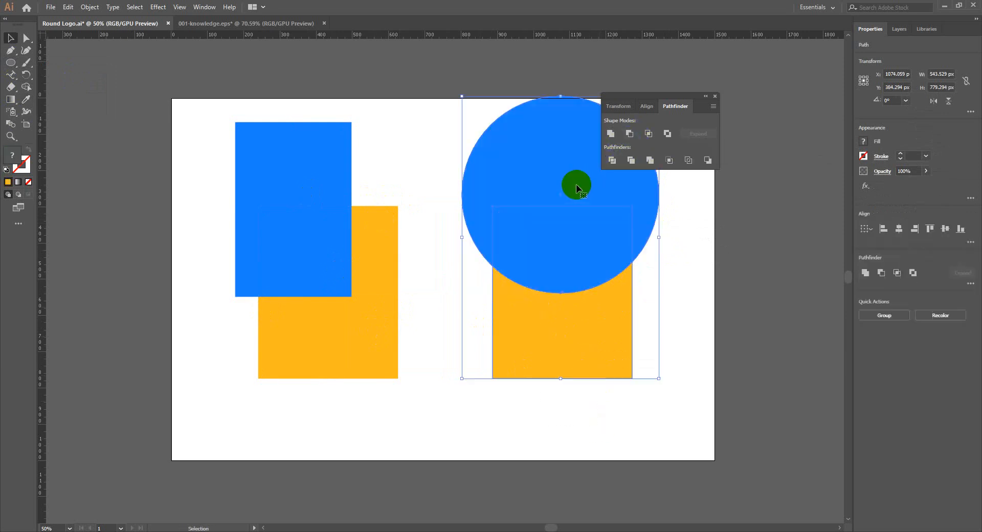
click(630, 133)
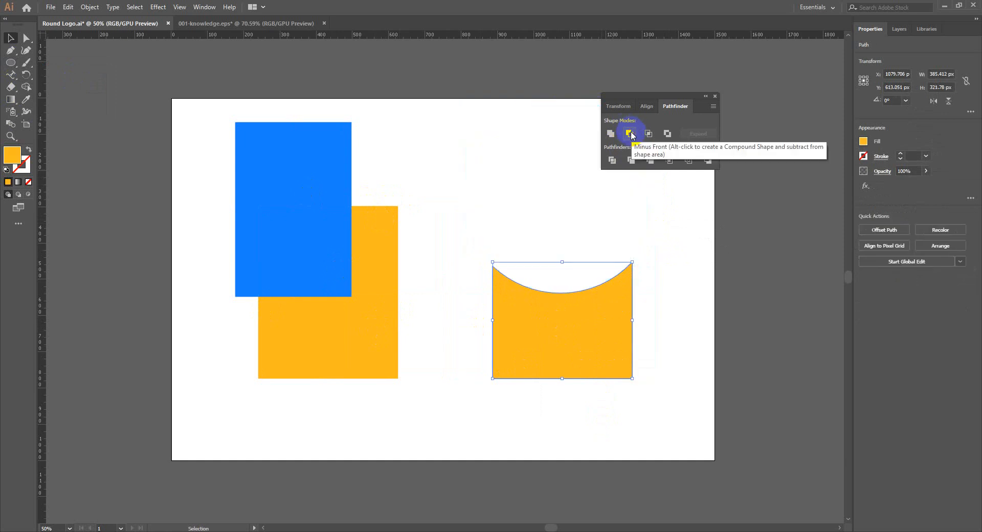
Step: Undo the Minus Front subtraction and the trial deletion of the blue circle and copied orange rectangle
key(ctrl+z)
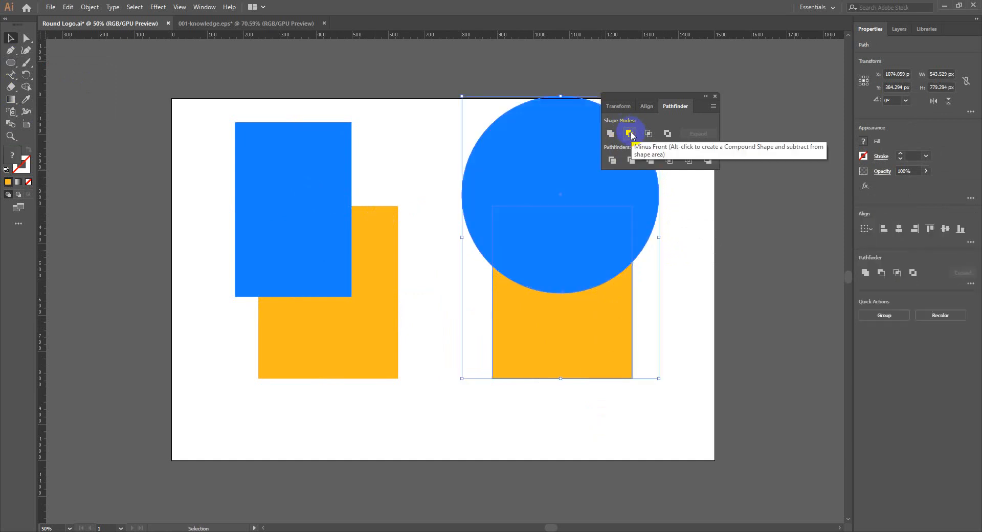
key(Delete)
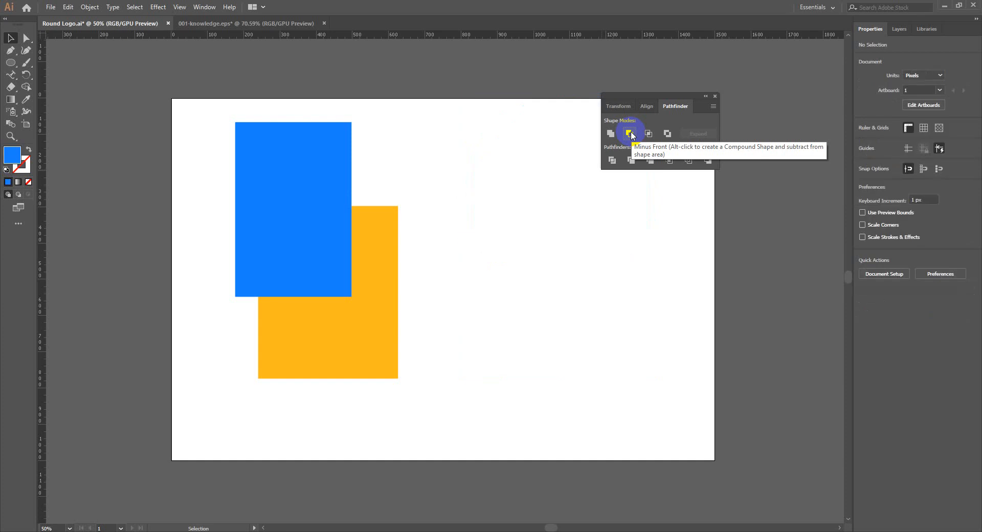
key(ctrl+z)
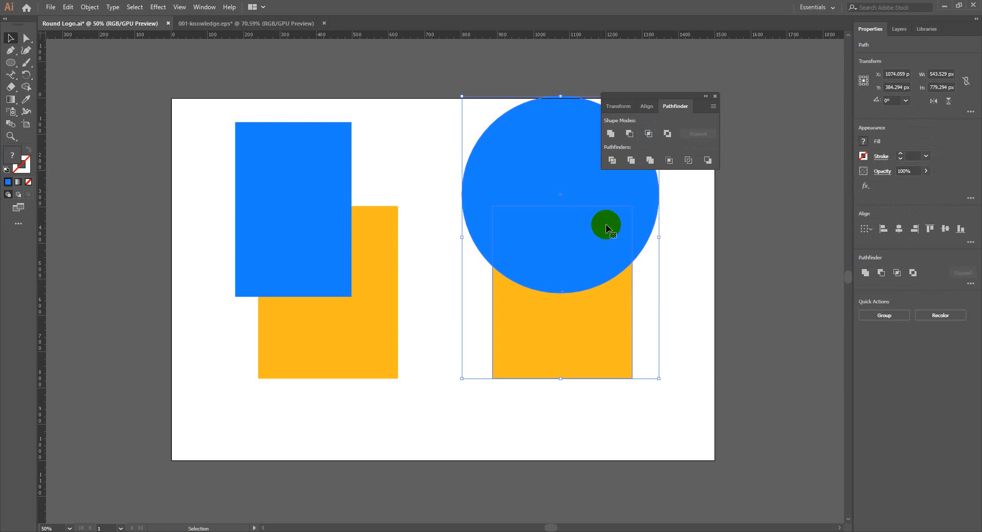
click(416, 168)
drag(416, 168, 633, 333)
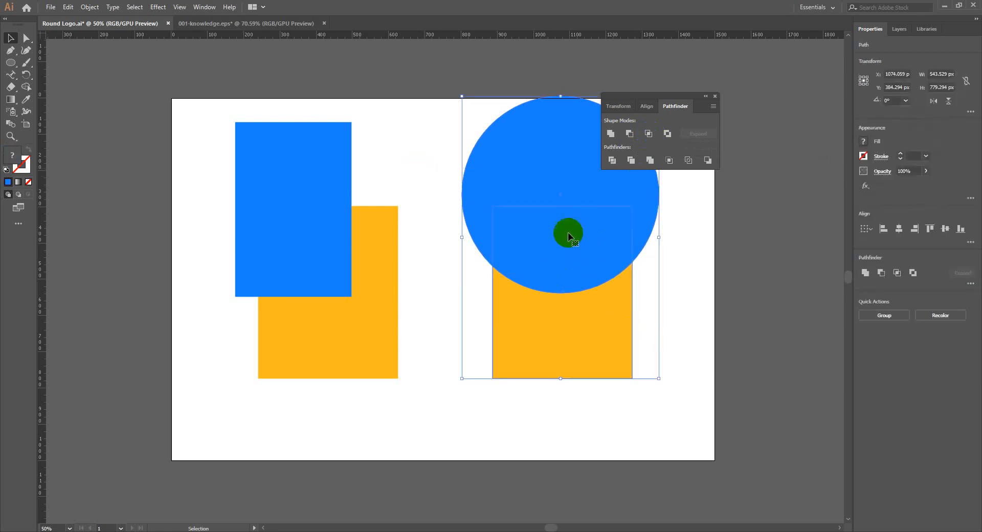
Step: Change the circle's fill from the blue to a dark navy of about R 19, G 29, B 40
click(502, 182)
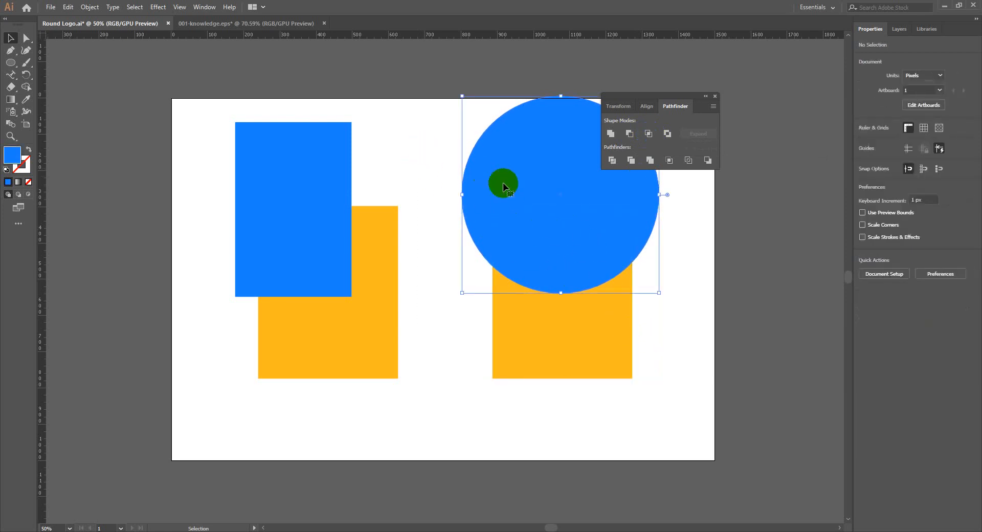
double_click(11, 154)
drag(446, 329, 423, 307)
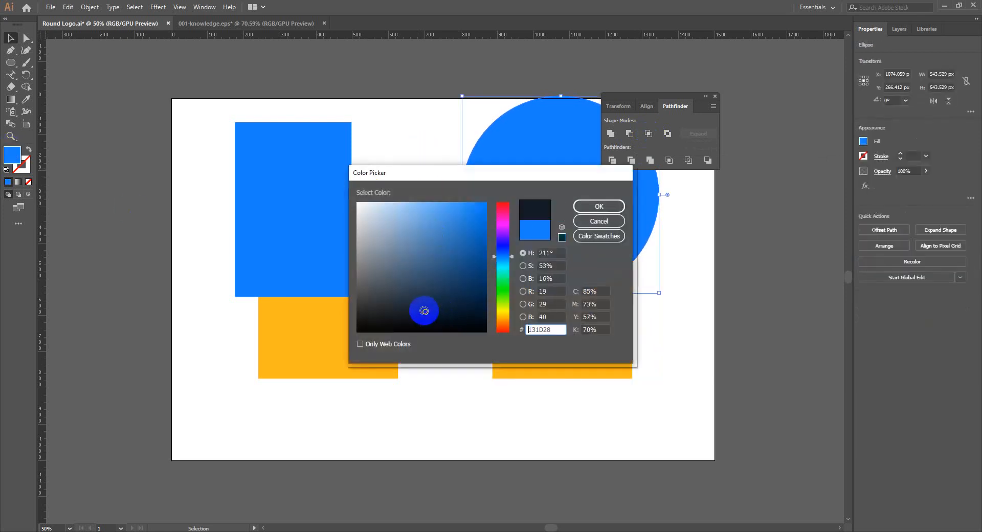
click(599, 206)
Step: Try Intersect twice on the navy circle and the copied orange rectangle, undoing it each time
drag(675, 322, 512, 178)
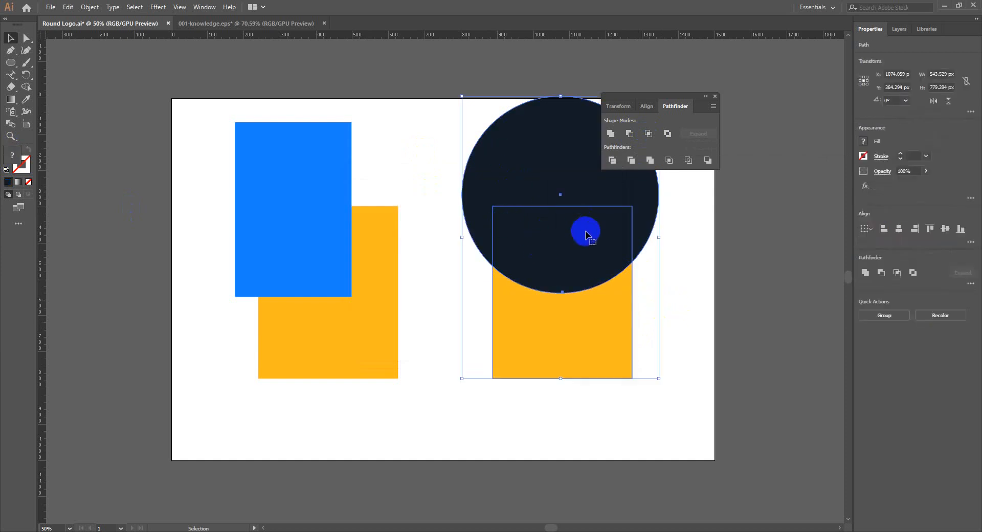
click(648, 133)
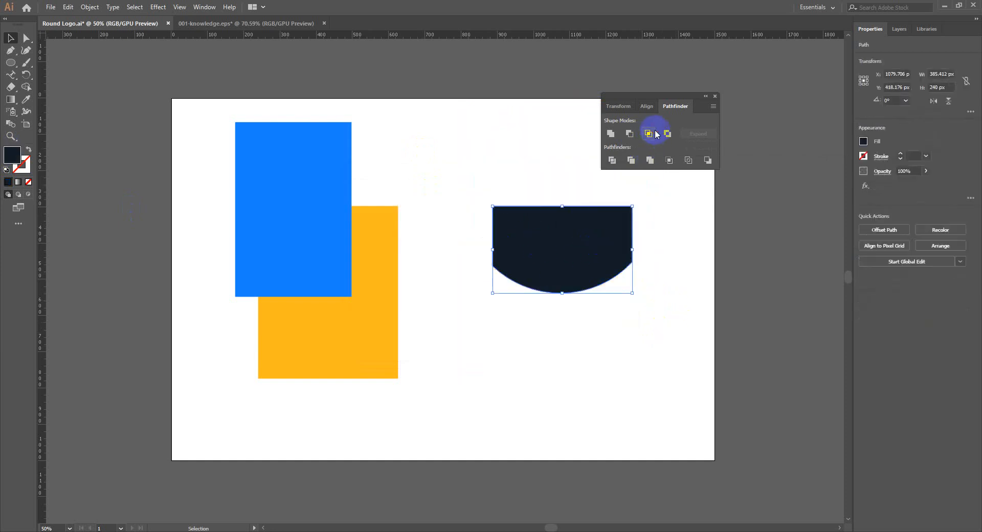
click(554, 311)
key(ctrl+z)
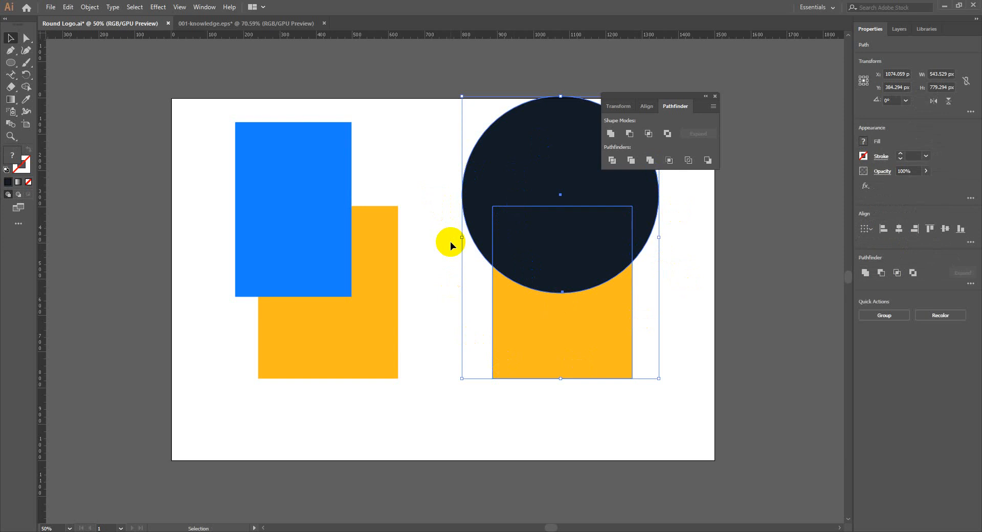
click(649, 133)
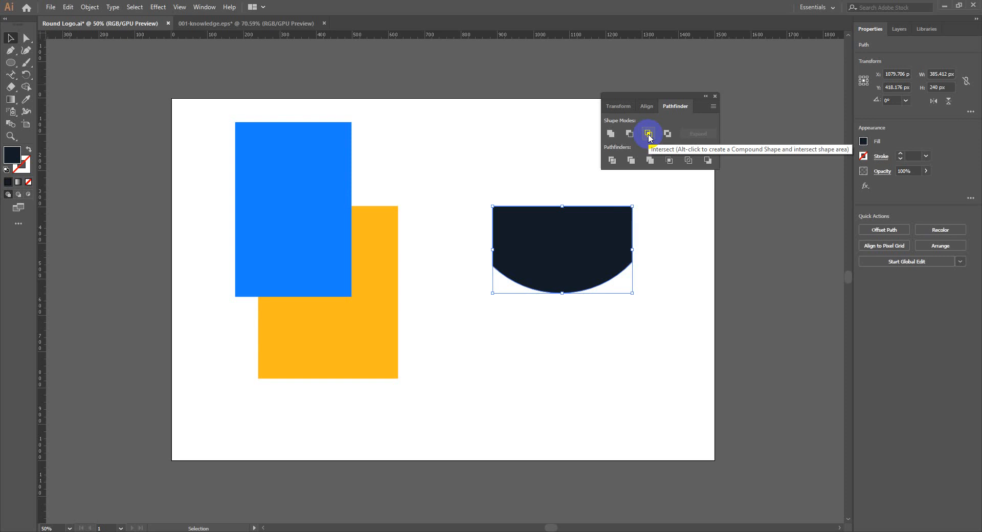
key(ctrl+z)
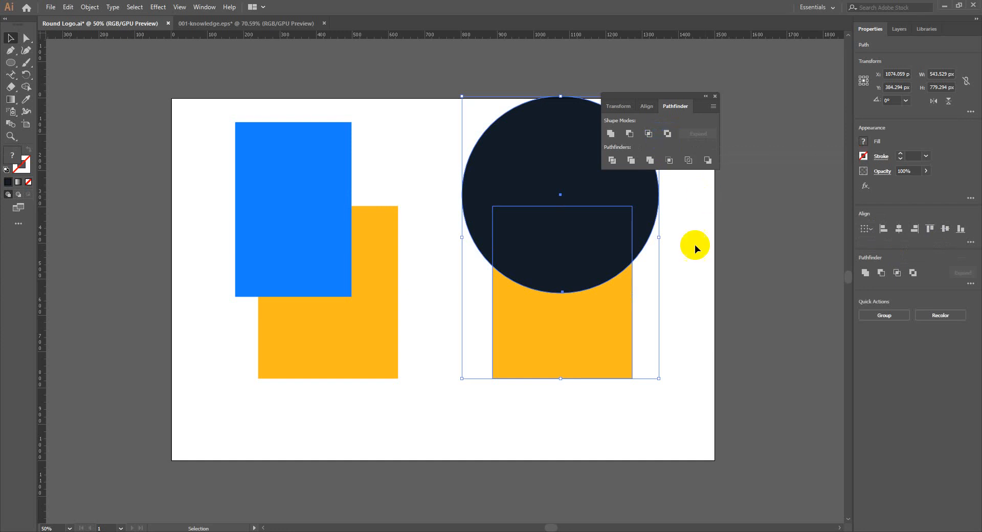
Step: Apply Exclude to the navy circle and the copied orange rectangle, check the cut-out overlap, and delete the resulting shape
click(668, 134)
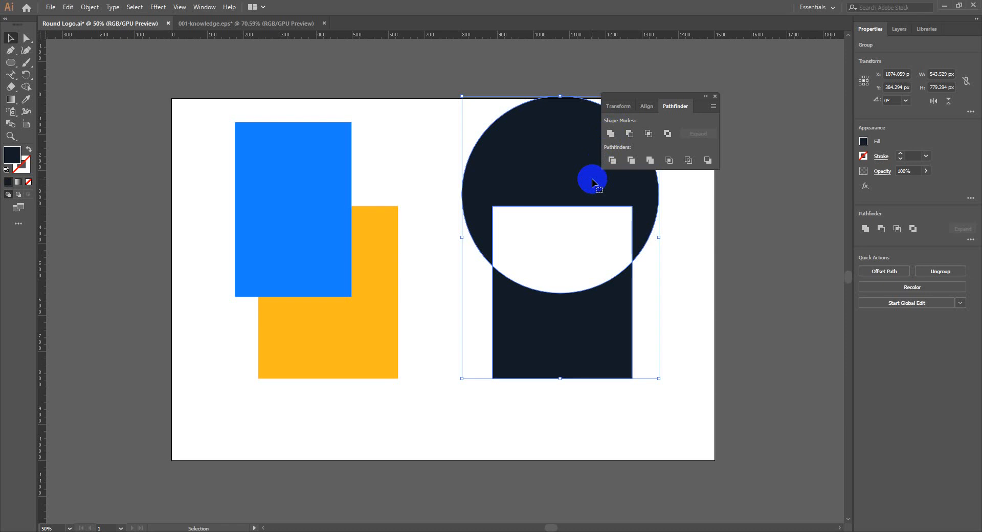
click(600, 397)
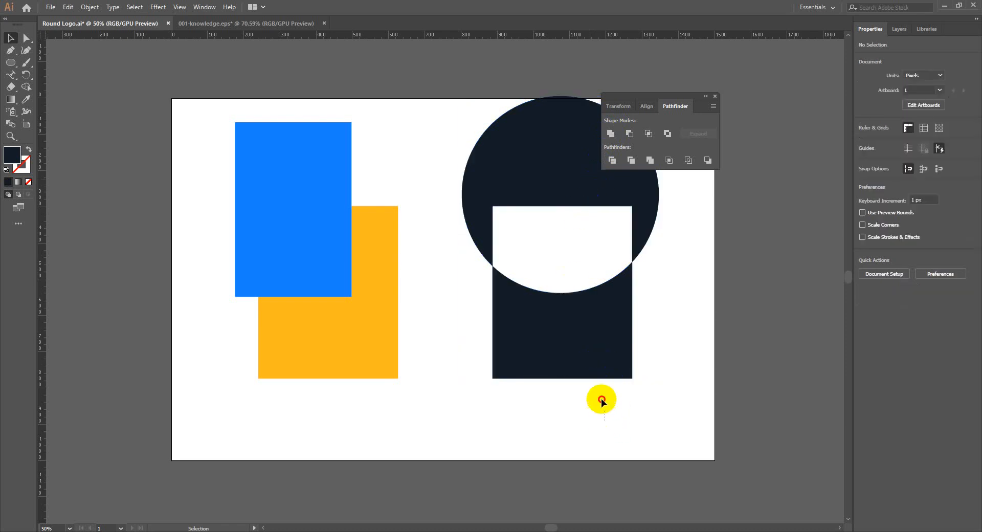
click(557, 220)
click(566, 171)
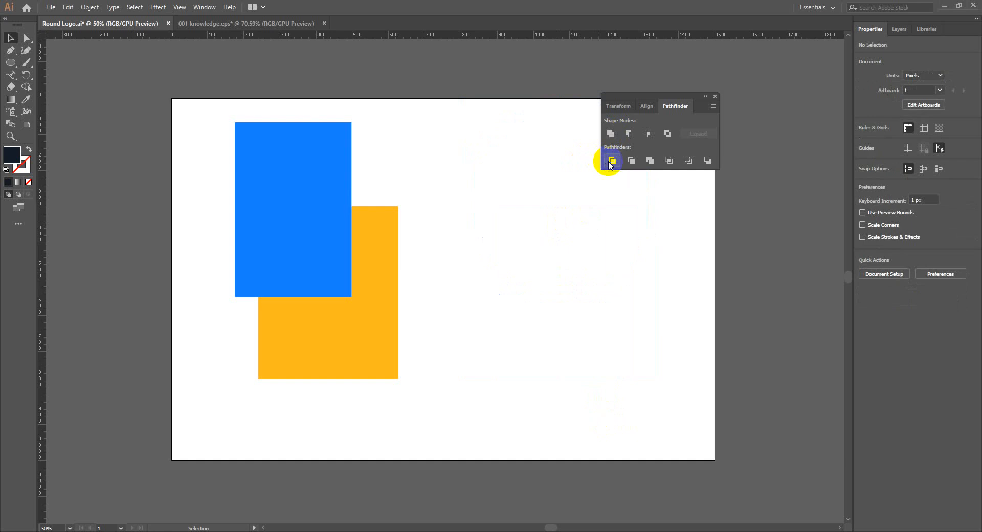
Step: Move the blue and orange rectangles together to the artboard's left edge, at about X 240, Y 513 px
drag(460, 275, 330, 289)
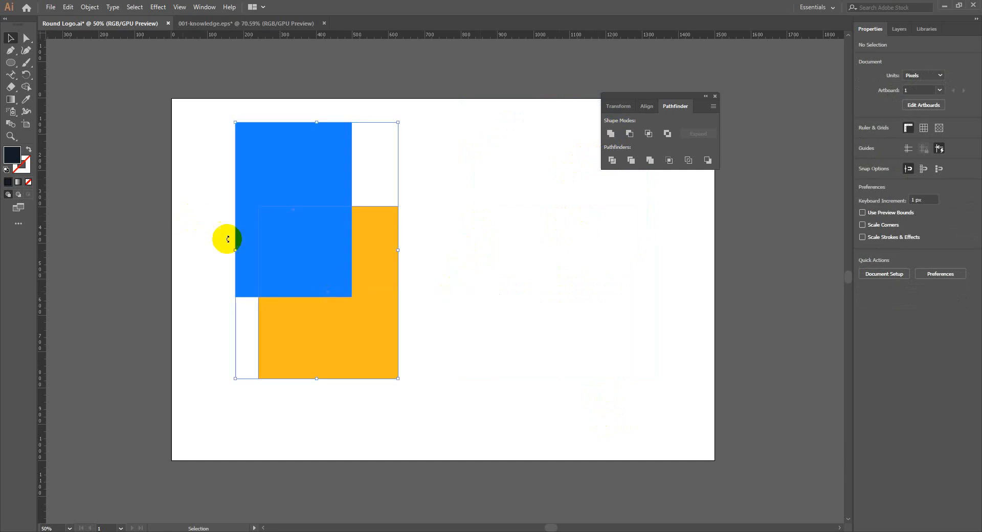
drag(259, 258, 200, 292)
drag(395, 272, 323, 252)
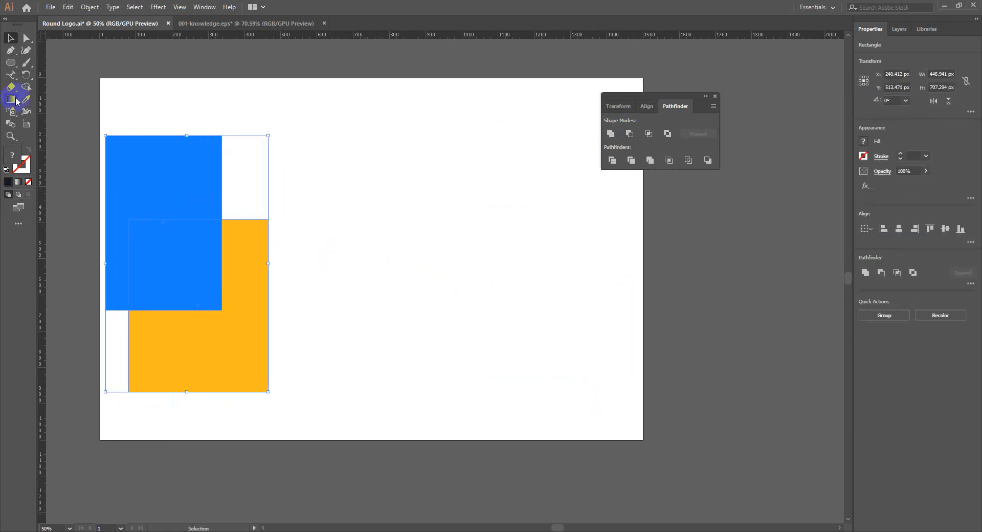
Step: Draw a circle about 462 px wide beside the rectangles and give it the orange rectangle's fill
click(10, 62)
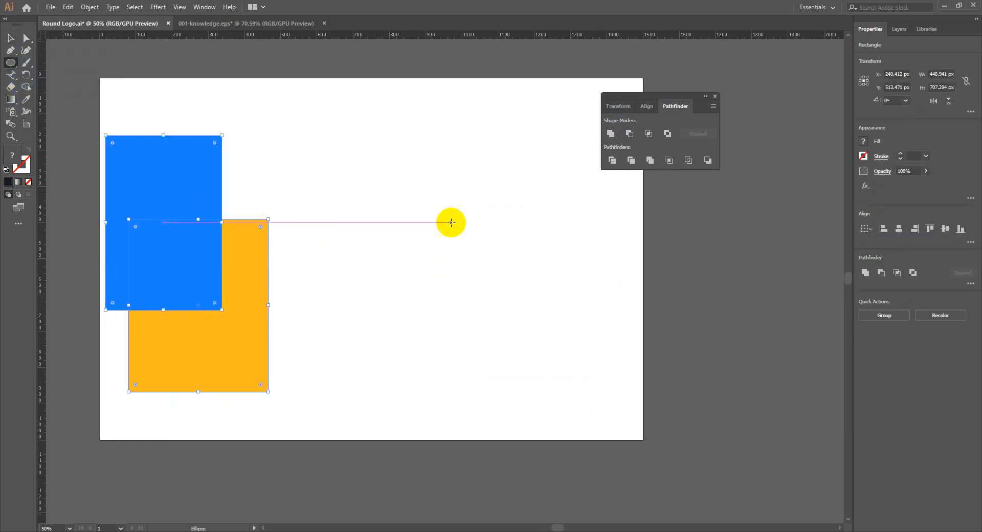
drag(404, 184, 512, 322)
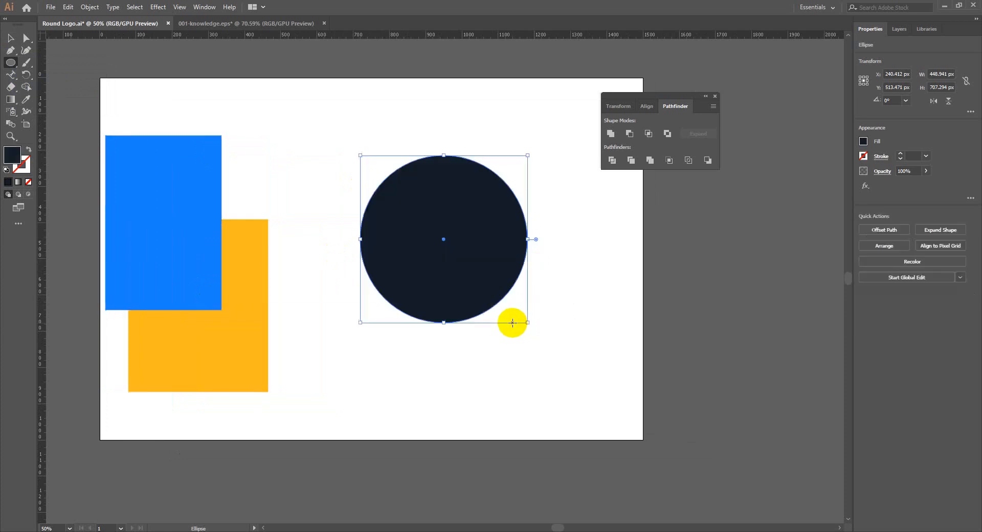
key(v)
key(i)
click(256, 296)
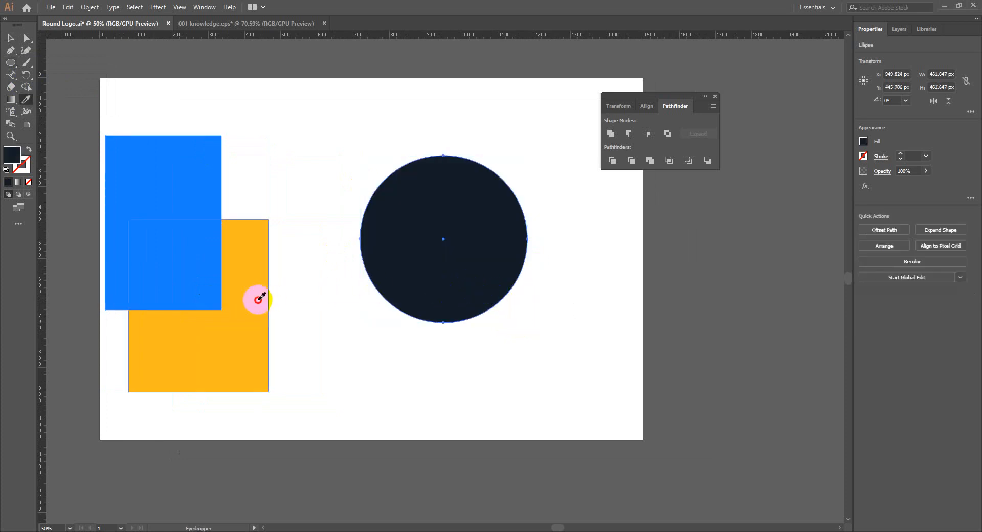
Step: Copy the orange circle into three overlapping circles and give the lower one the blue rectangle's fill
key(v)
drag(475, 264, 554, 277)
click(401, 322)
key(i)
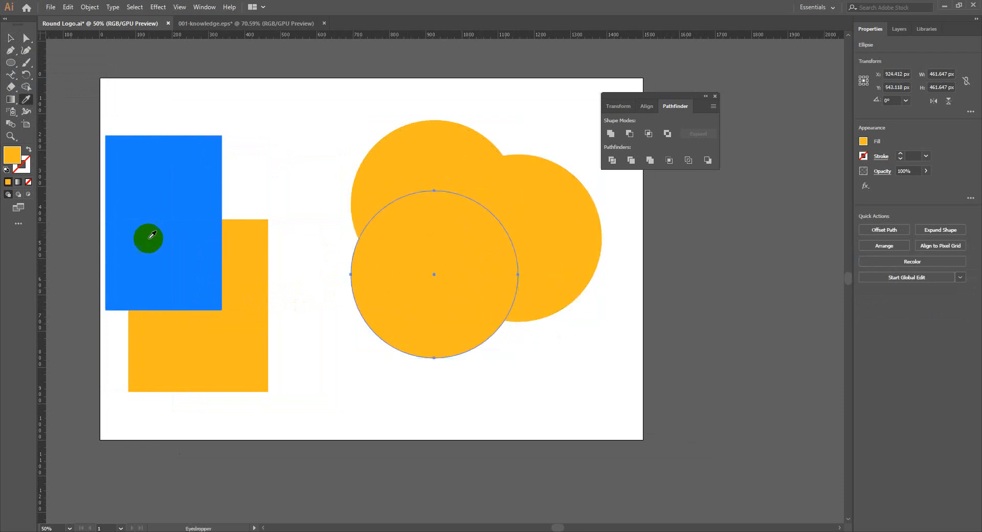
click(147, 237)
key(v)
Step: Fill the rightmost circle with dark green #476807
click(539, 229)
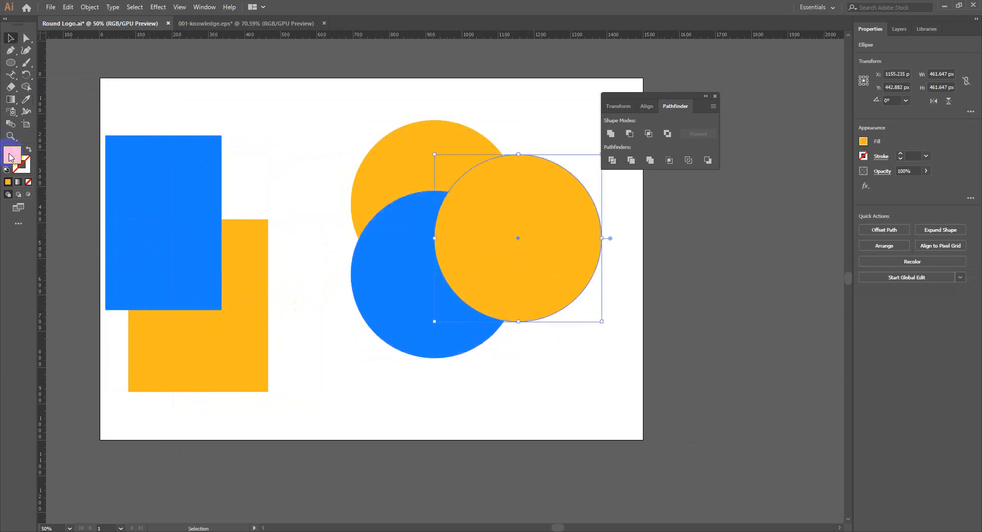
double_click(11, 154)
click(501, 304)
click(478, 278)
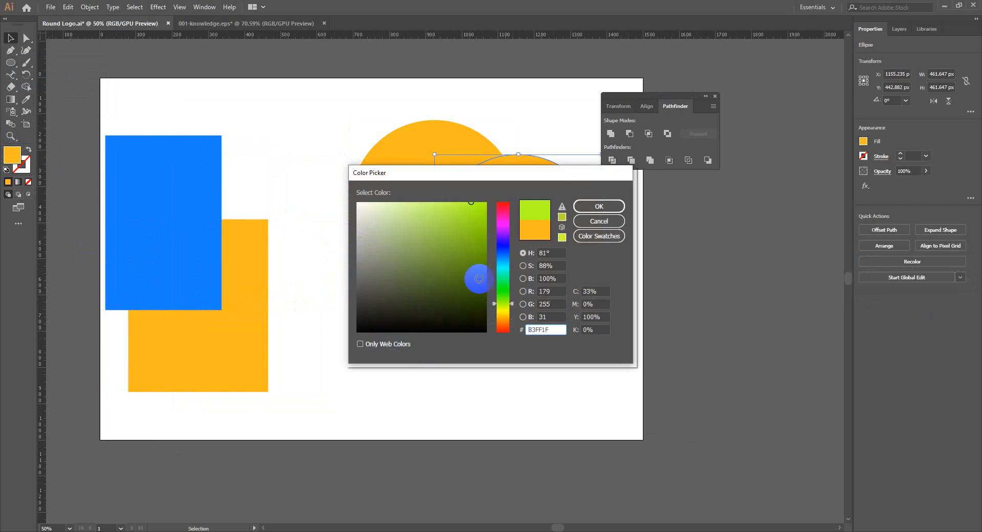
click(588, 208)
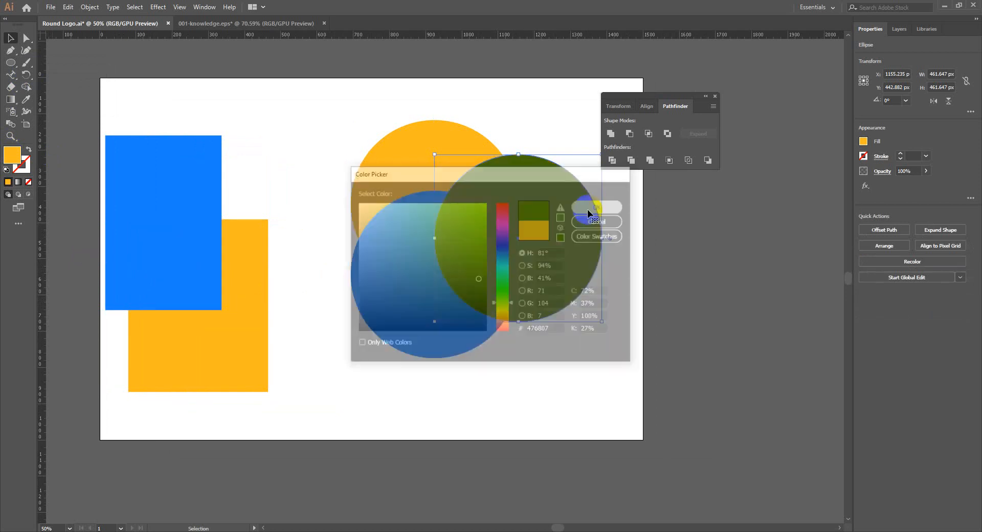
Step: Split the three overlapping circles with Divide, shift the group to about X 1035, Y 459 px, and ungroup it
click(622, 382)
drag(621, 382, 401, 92)
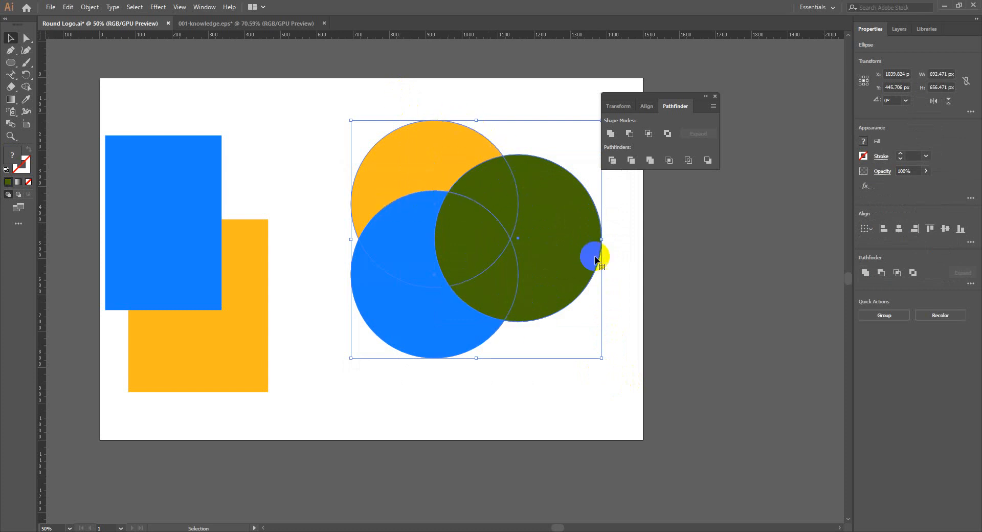
click(611, 160)
drag(535, 239, 518, 220)
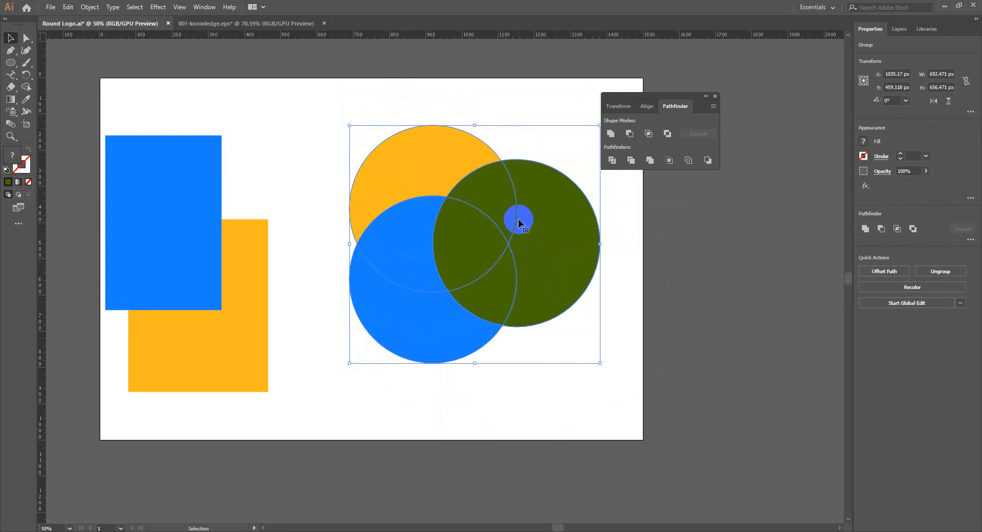
right_click(493, 180)
click(563, 263)
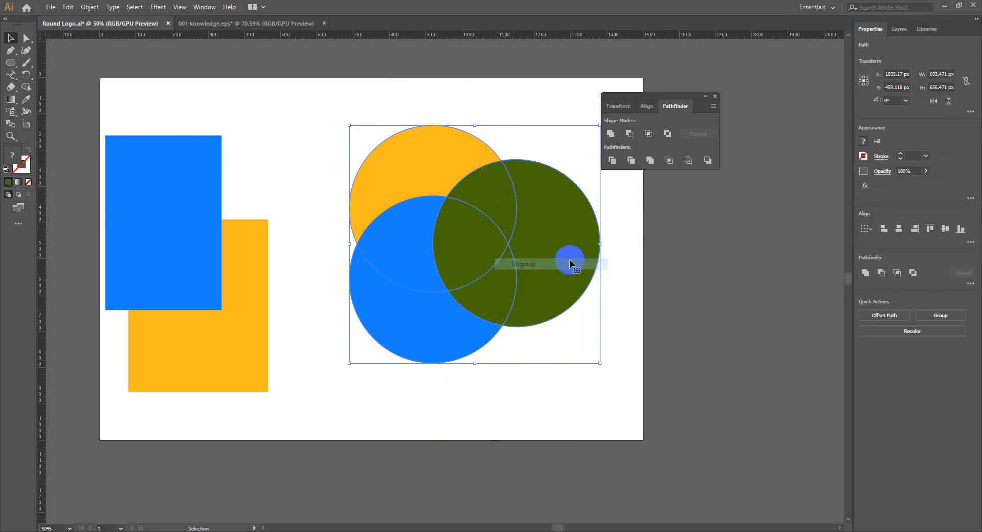
Step: Pull the divided green, orange and blue circle pieces apart, and delete all of them
click(642, 239)
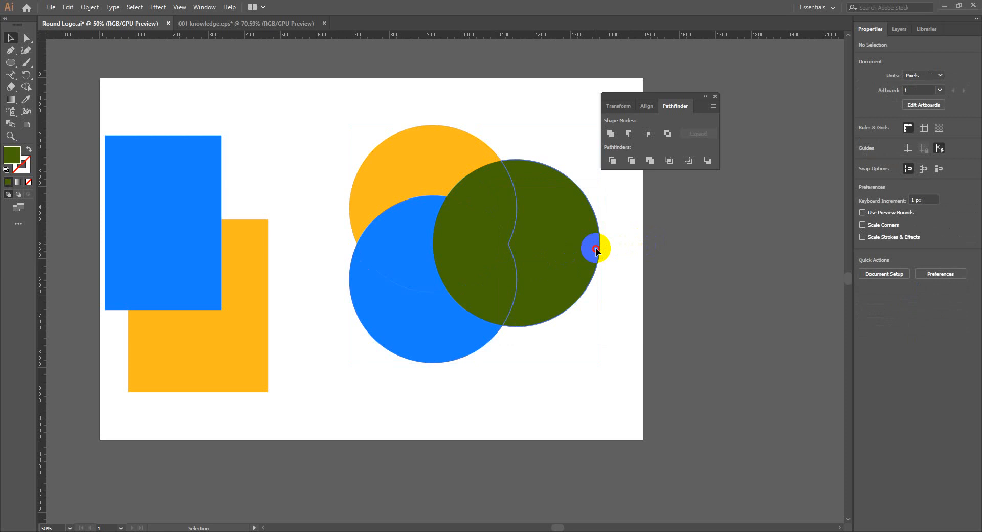
drag(596, 248, 629, 250)
drag(377, 153, 358, 140)
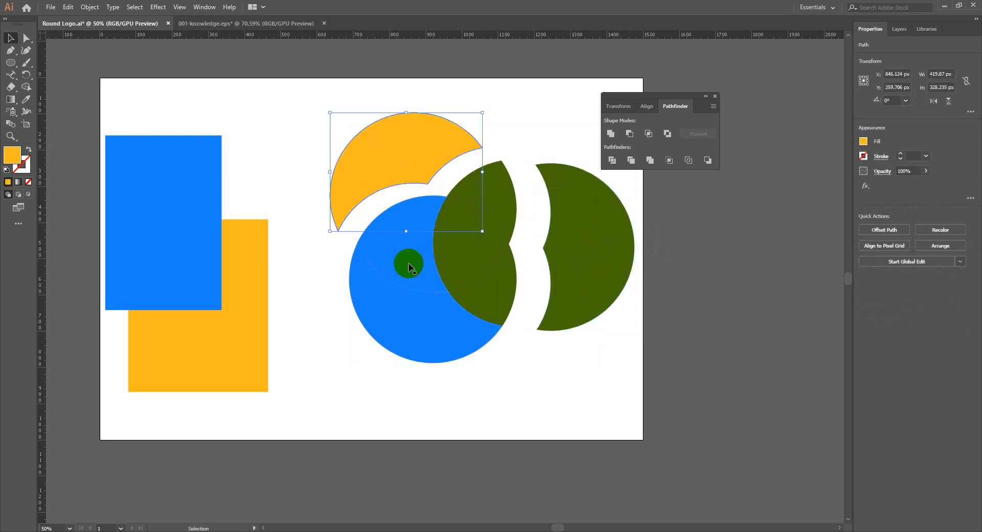
drag(406, 273, 406, 220)
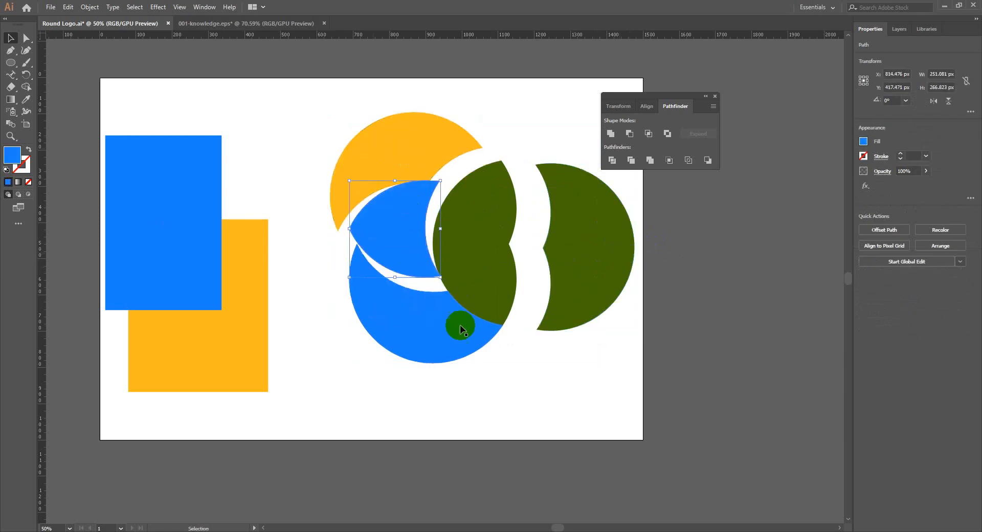
drag(456, 326, 448, 382)
drag(498, 308, 505, 342)
mouse_move(483, 238)
mouse_down()
mouse_move(482, 250)
mouse_move(489, 225)
mouse_up()
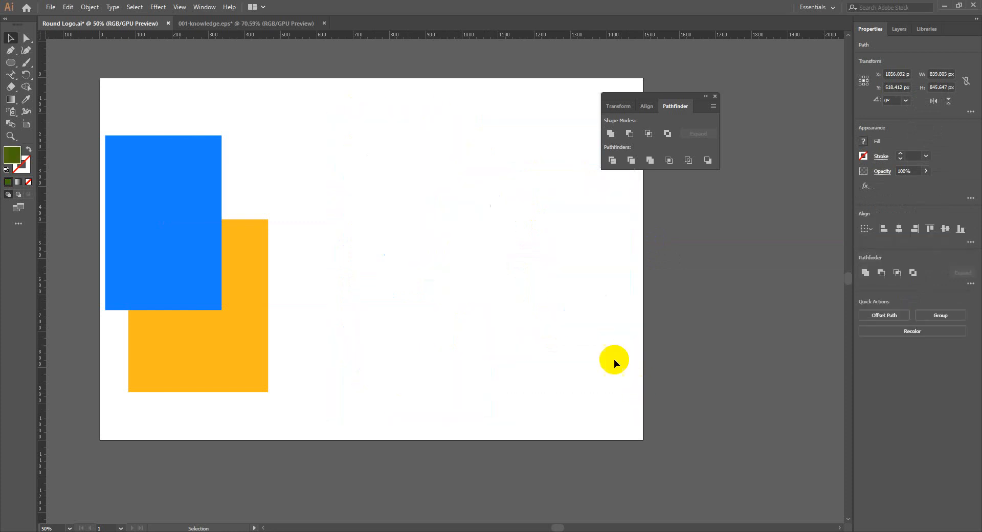
Step: Copy the blue rectangle onto the empty right part of the artboard, offset about 942 px horizontally and 69 px vertically
click(114, 164)
drag(169, 200, 512, 229)
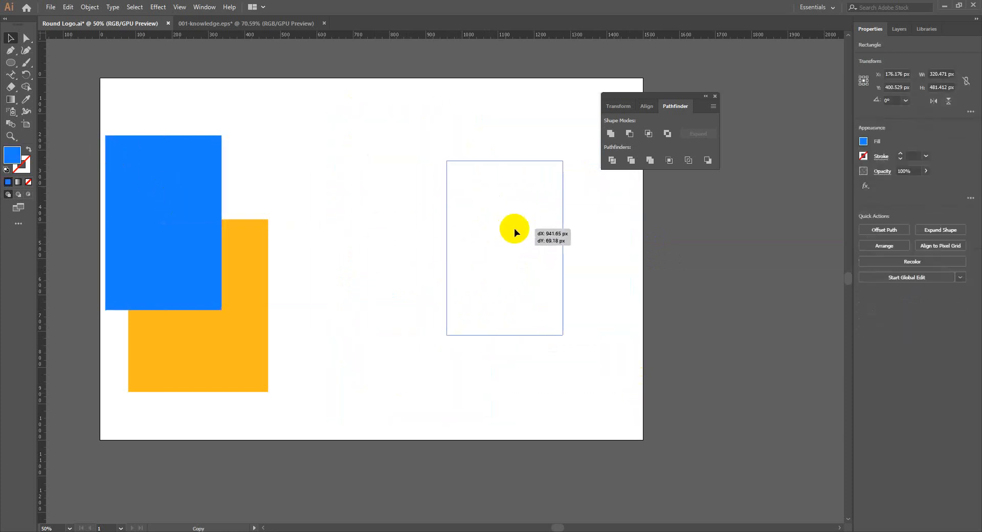
click(305, 182)
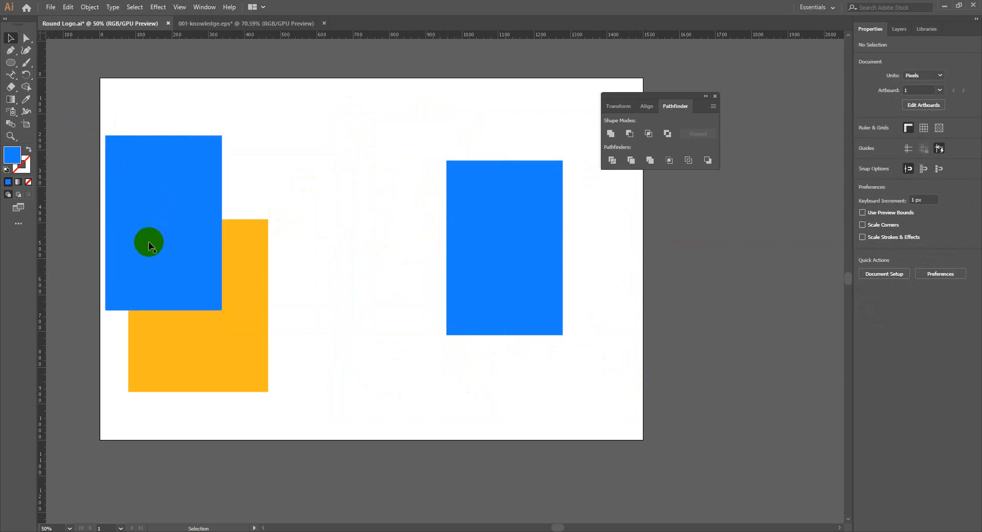
Step: Draw an open S-shaped path with the Pen tool across the copied blue rectangle and remove its fill
key(p)
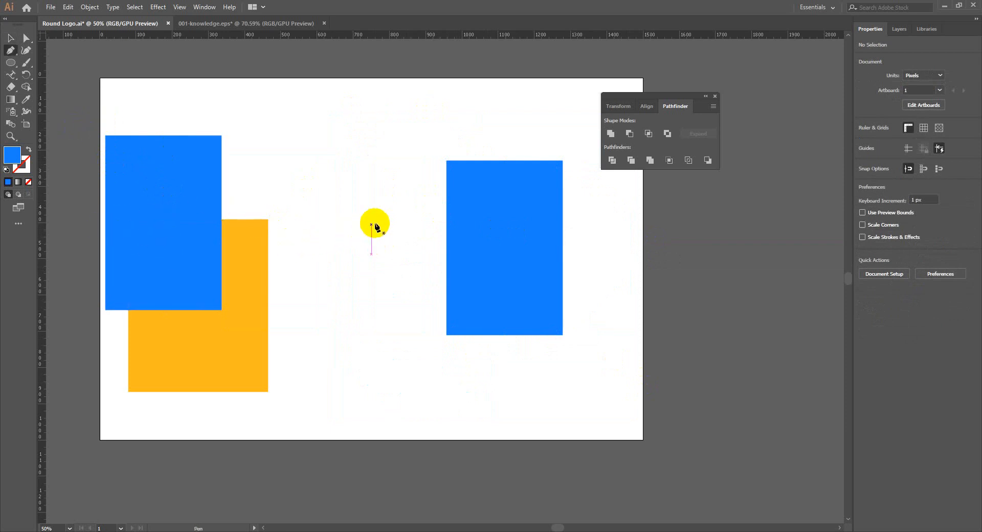
click(374, 231)
drag(489, 238, 527, 319)
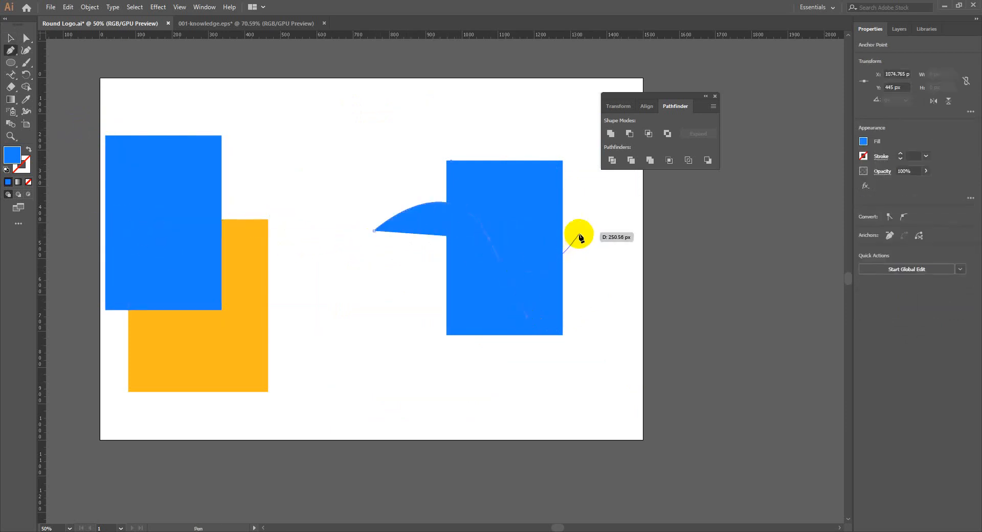
drag(581, 225, 587, 210)
click(29, 182)
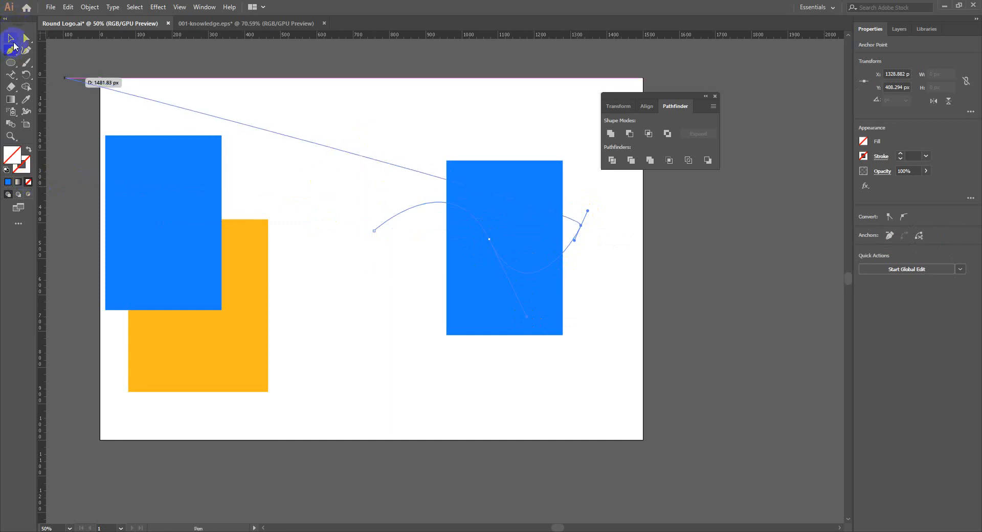
Step: Recolor the blue rectangle crossed by the curved path with the orange rectangle's fill, using the Eyedropper tool
key(v)
click(361, 154)
click(468, 171)
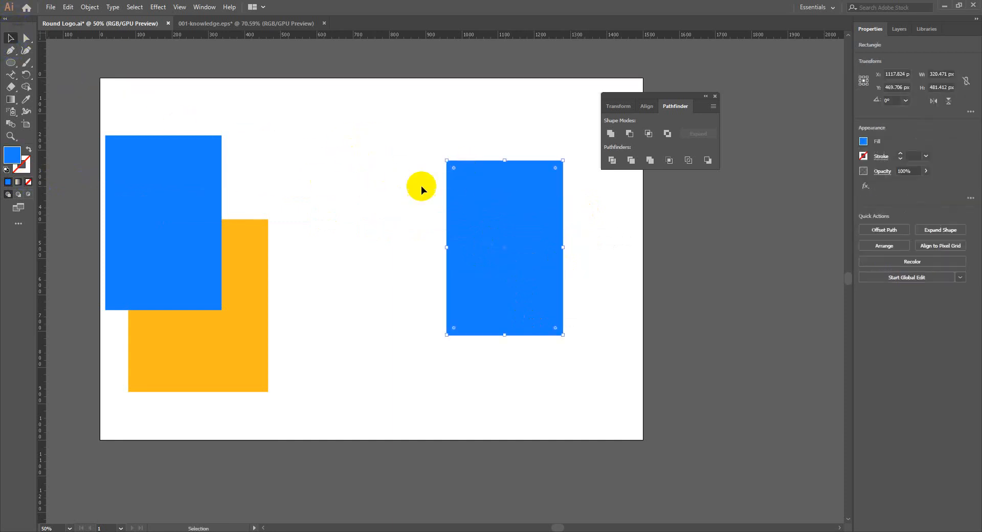
key(i)
click(267, 301)
Step: Divide the orange rectangle along the curved path with the Pathfinder Divide operation, and ungroup the result
drag(377, 132, 562, 316)
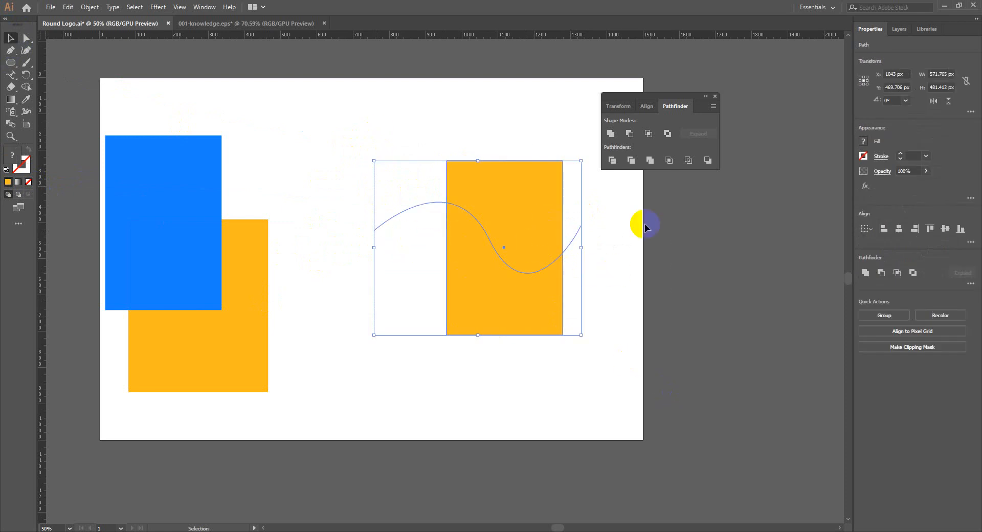
click(611, 160)
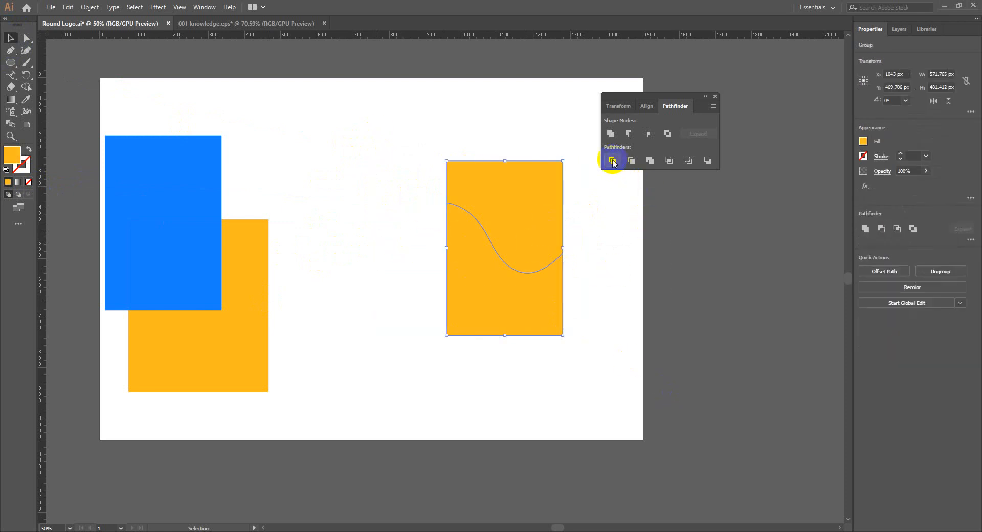
right_click(513, 234)
click(576, 317)
Step: Nudge the upper piece of the divided orange rectangle up by about 62 px, and deselect it
click(533, 200)
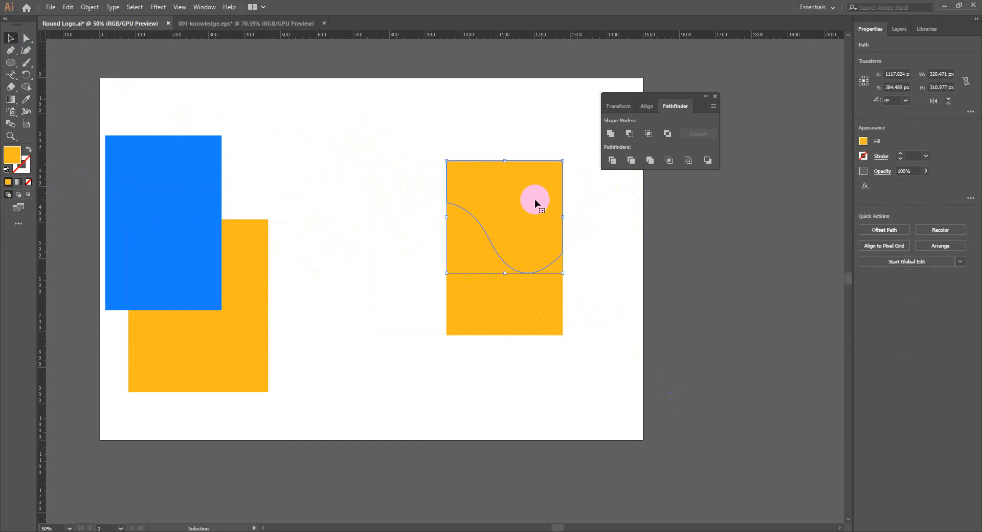
key(Up)
key(Up)
key(Up)
key(Up)
key(Up)
key(Up)
key(Up)
key(Up)
key(Up)
key(Up)
key(Up)
key(Up)
key(Up)
key(Up)
key(Up)
key(Up)
key(Up)
key(Up)
key(Up)
key(Up)
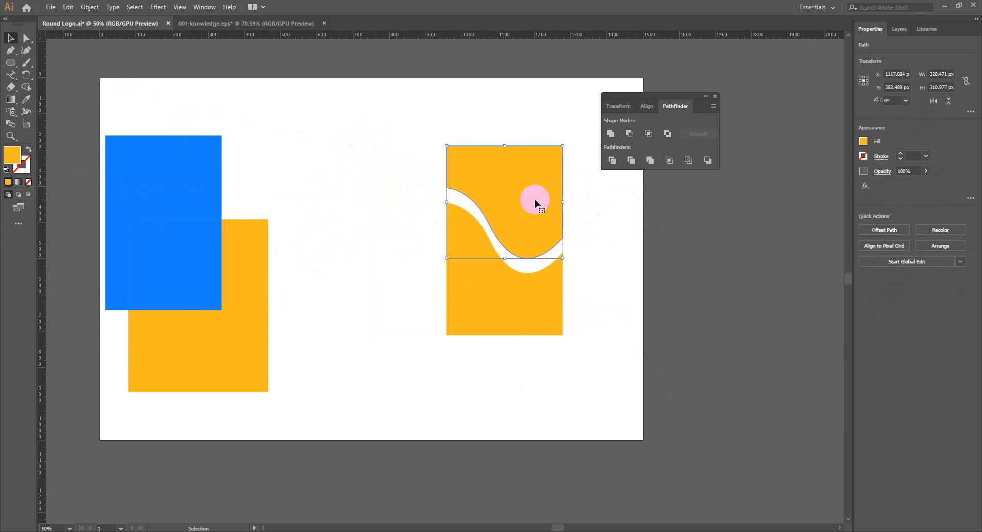
key(Up)
key(Up)
key(Up)
key(Up)
key(Up)
key(Up)
key(Up)
key(Up)
key(Up)
key(Up)
key(Up)
key(Up)
key(Up)
key(Up)
key(Up)
key(Up)
key(Up)
key(Up)
key(Up)
key(Up)
click(633, 251)
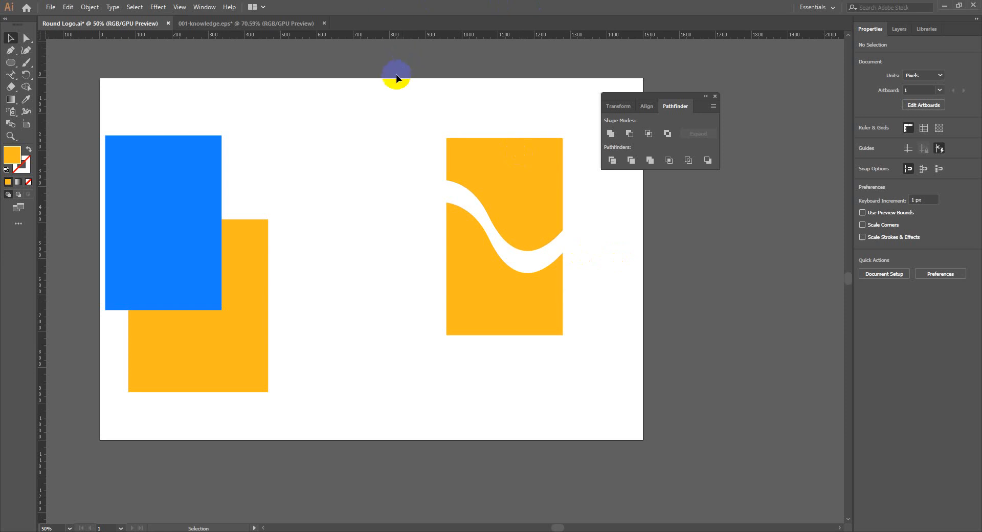
Step: Delete both pieces of the divided orange rectangle
drag(144, 118, 252, 342)
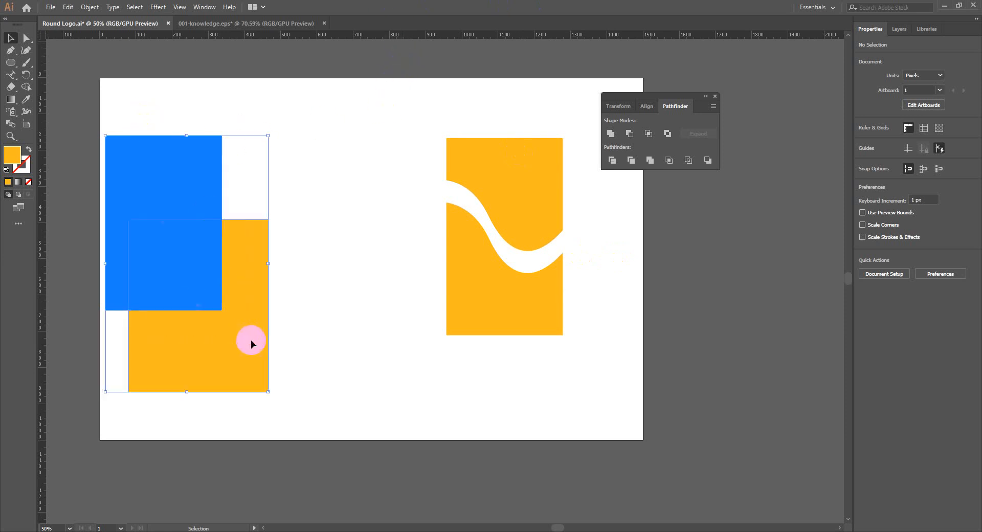
drag(407, 154, 617, 384)
key(Delete)
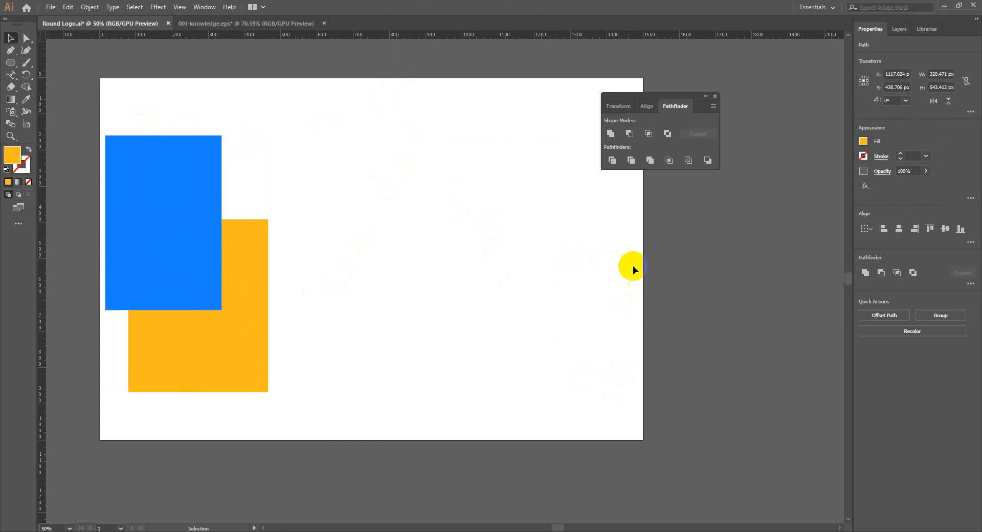
click(632, 160)
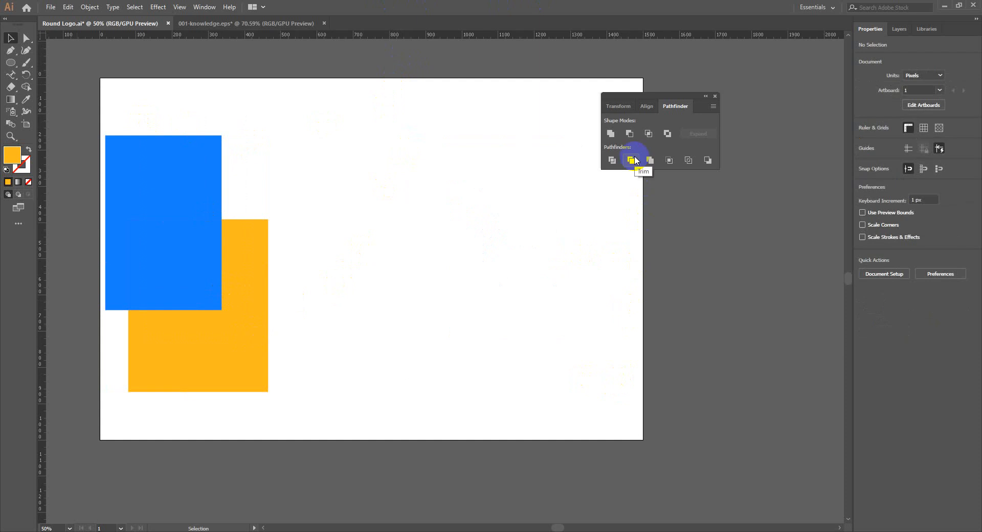
Step: Copy the overlapping blue and orange rectangles onto the empty part of the artboard, and place another blue copy at about X 887, Y 581 px
drag(360, 350, 169, 235)
drag(186, 283, 418, 372)
click(364, 354)
Step: Change the fill of the frontmost blue copy to dark green
double_click(12, 157)
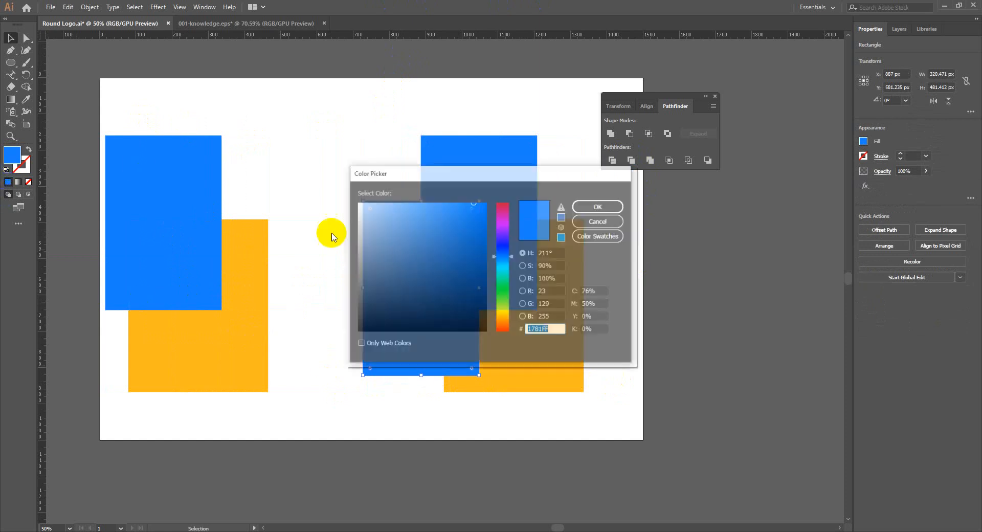
click(502, 301)
click(484, 291)
click(593, 204)
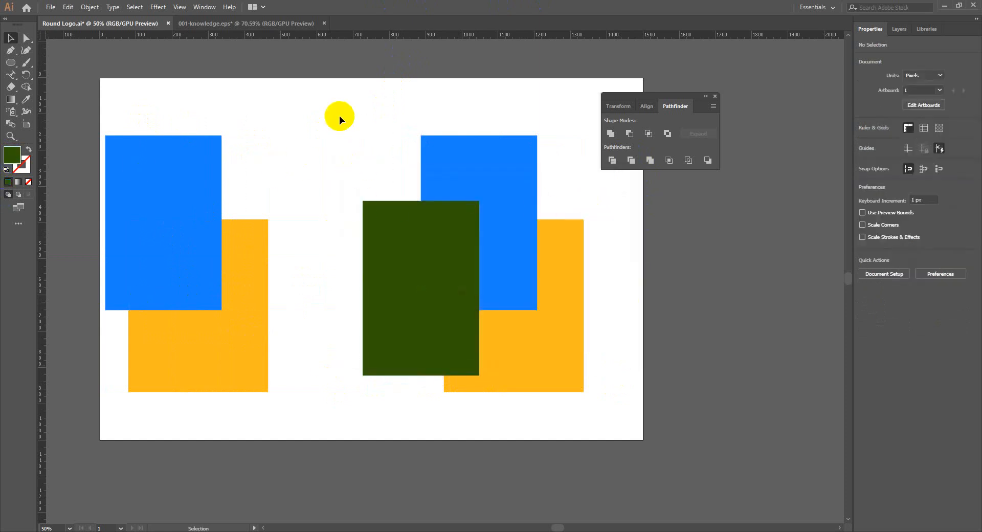
Step: Trim the overlapping green, blue and orange copies with the Pathfinder Trim operation, ungroup them, and deselect everything
drag(339, 116, 560, 367)
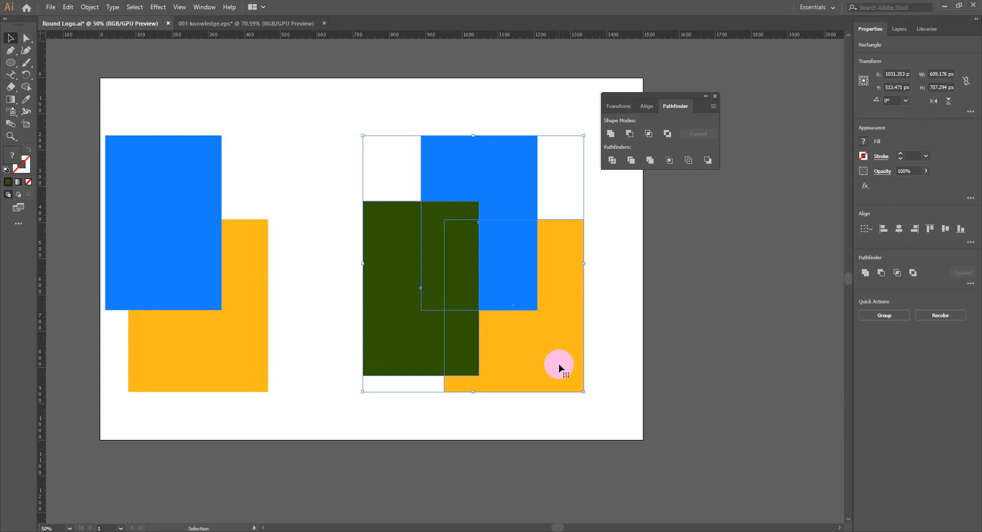
click(631, 160)
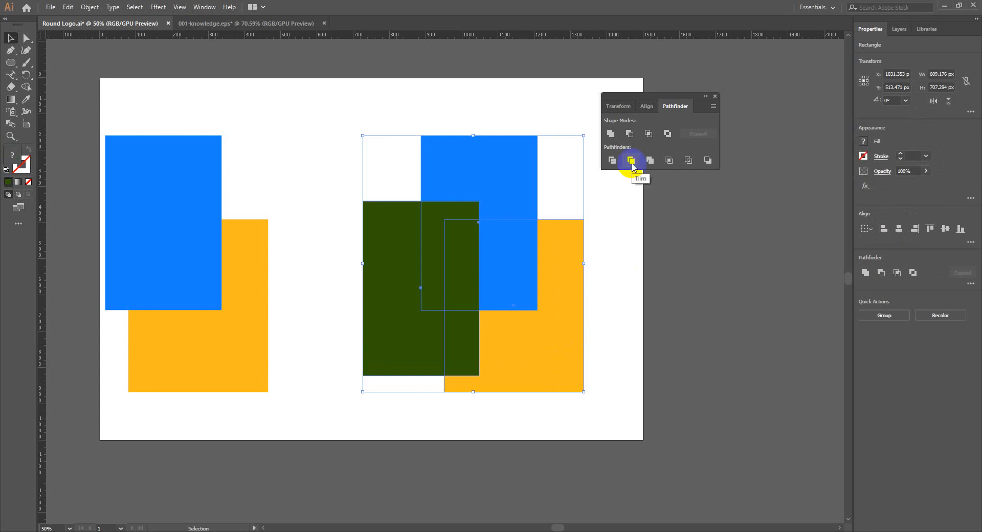
right_click(512, 261)
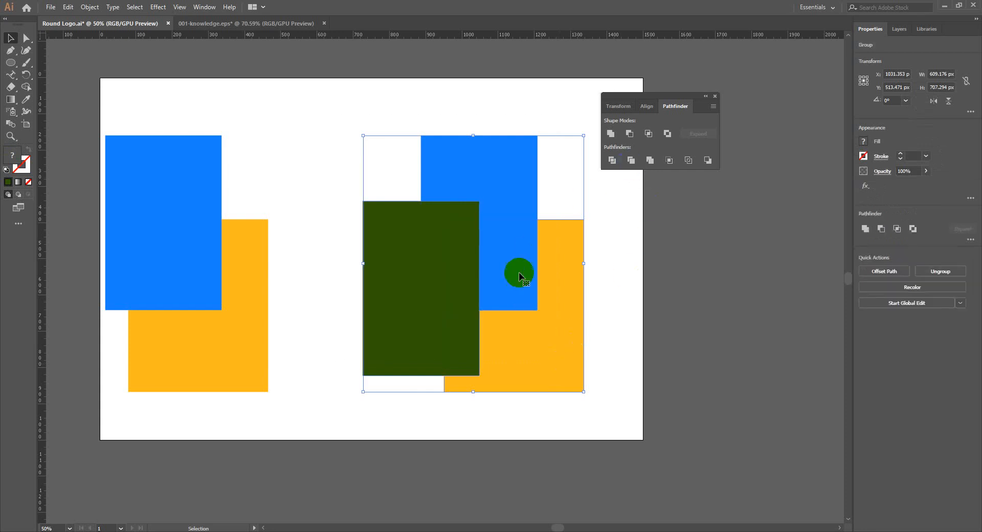
click(558, 347)
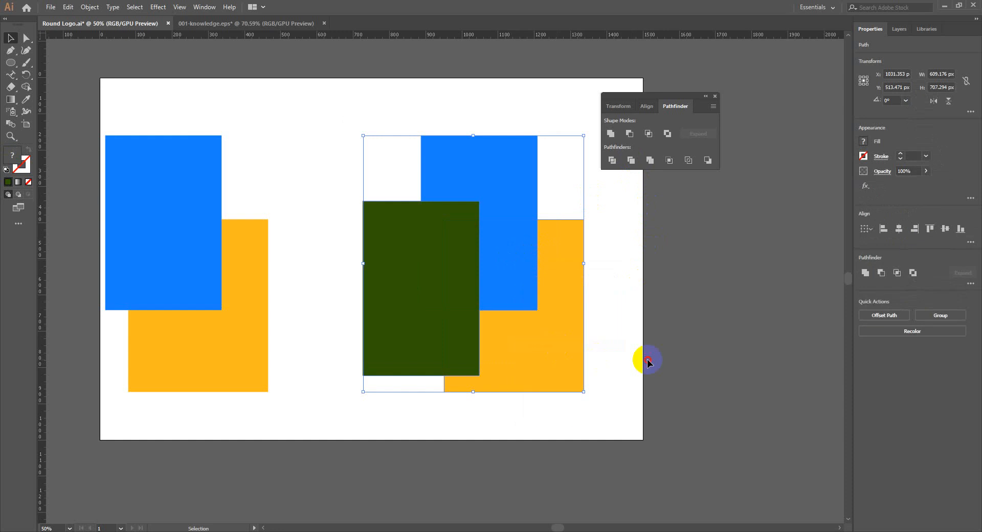
click(642, 358)
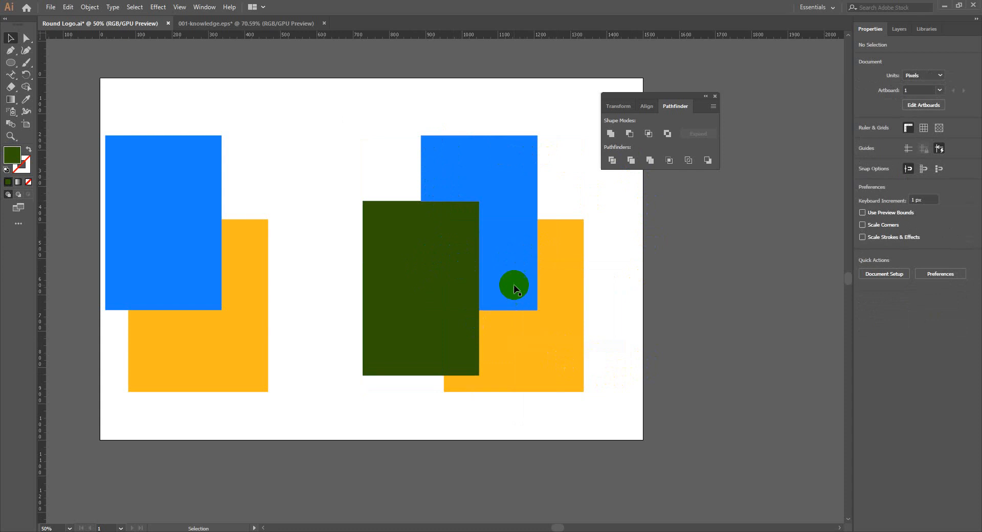
Step: Move the trimmed blue piece to about X 1448, Y 391 px and the green rectangle up and away, and select the orange piece
drag(513, 285, 660, 281)
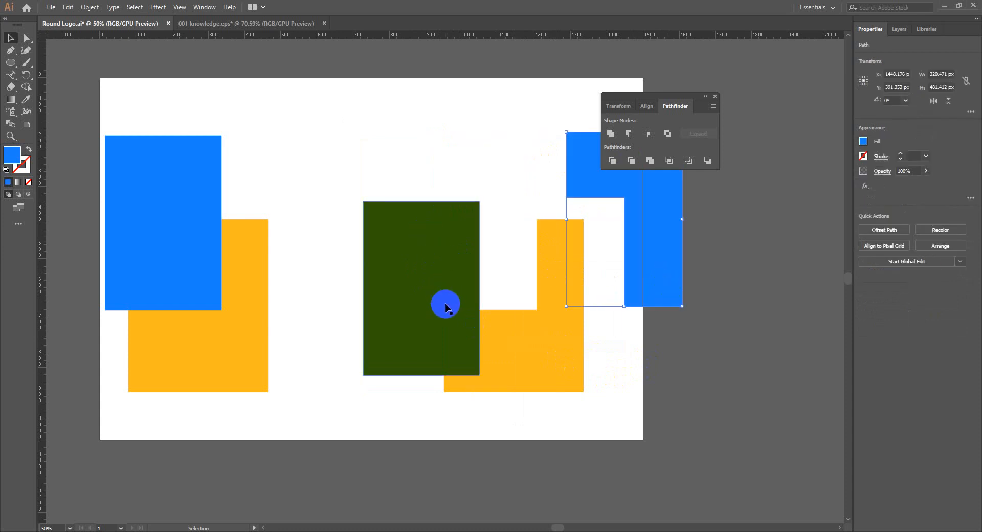
drag(445, 303, 392, 206)
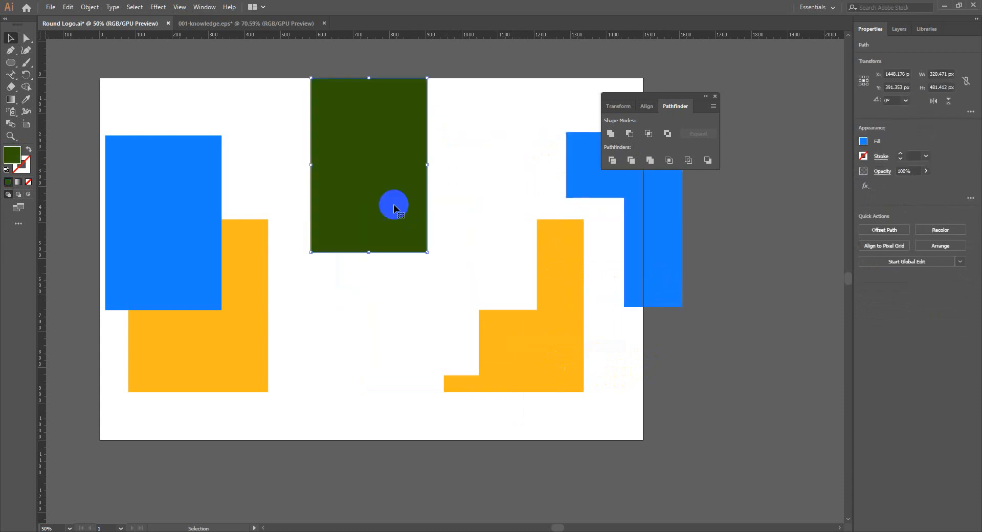
click(546, 336)
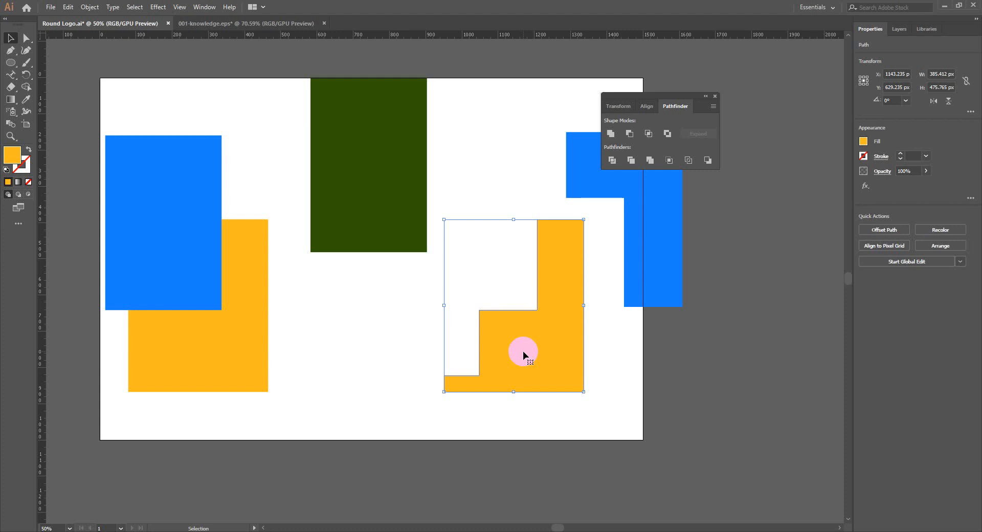
Step: Delete the trimmed blue, orange and green pieces
click(604, 271)
key(Delete)
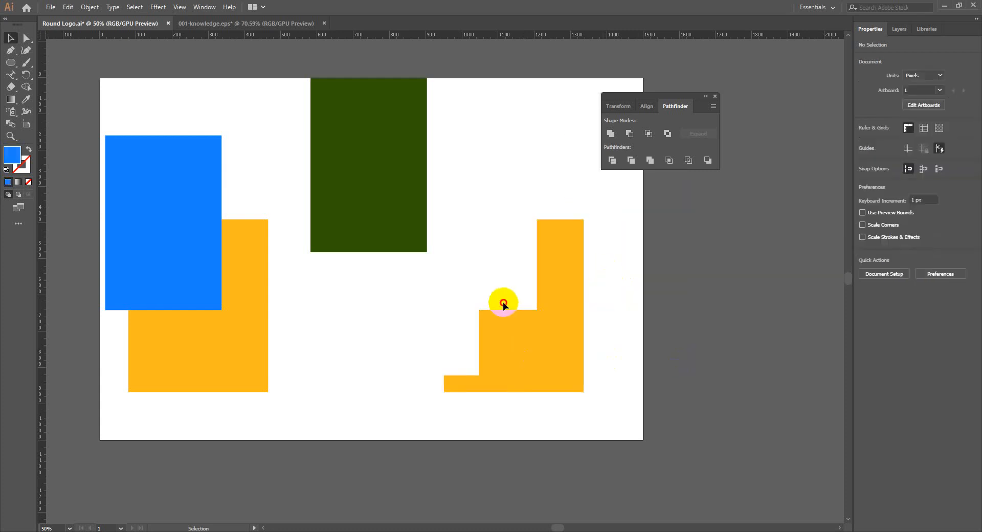
click(544, 321)
key(Delete)
click(421, 228)
key(Delete)
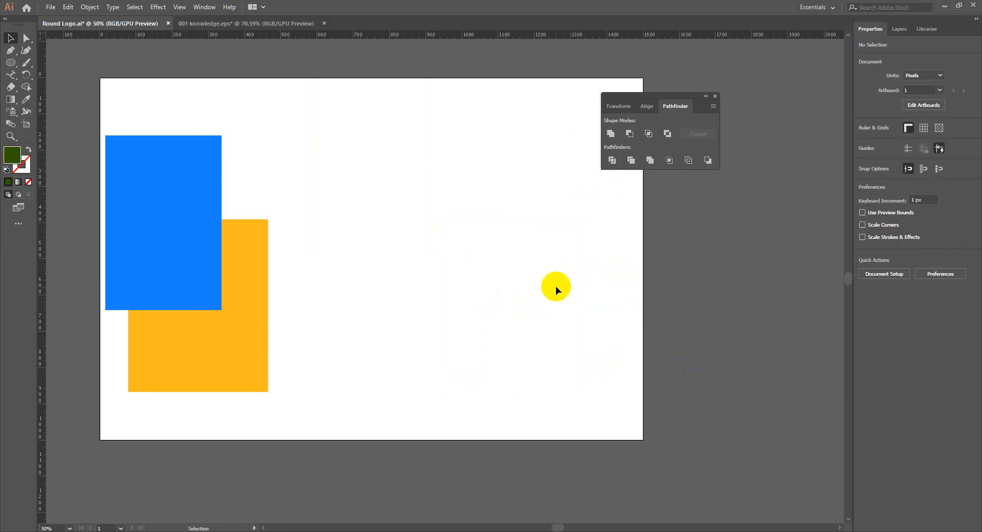
Step: Move the original blue and orange rectangles to about X 486, Y 475 px, and apply the Pathfinder Merge operation
drag(429, 377, 215, 225)
drag(185, 282, 275, 269)
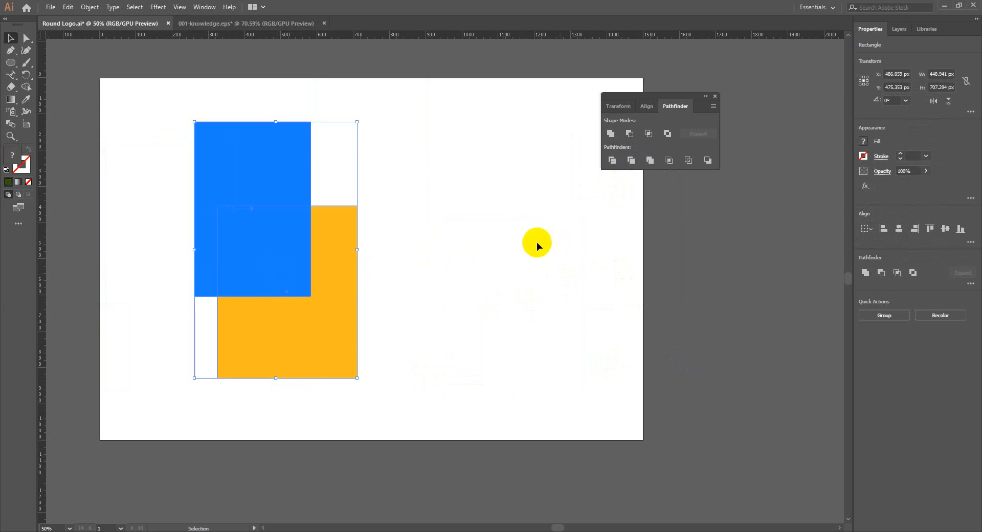
click(655, 162)
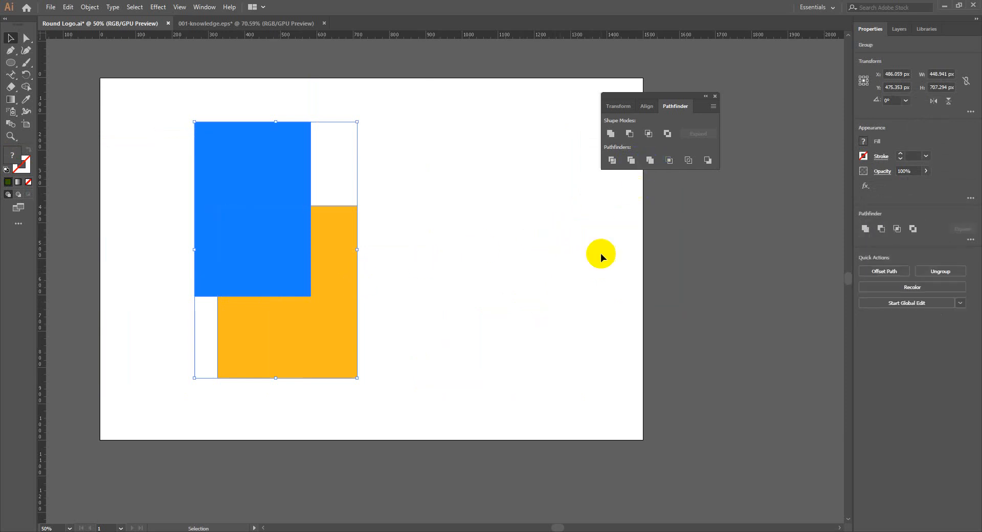
Step: Reposition the merged blue and orange group to about X 472, Y 346 px
click(507, 307)
drag(317, 301, 411, 292)
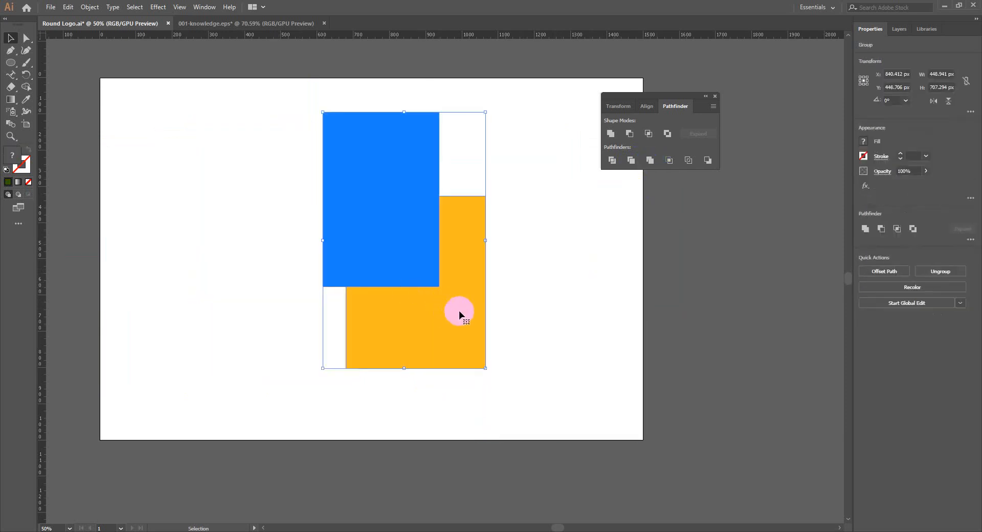
drag(459, 311, 320, 266)
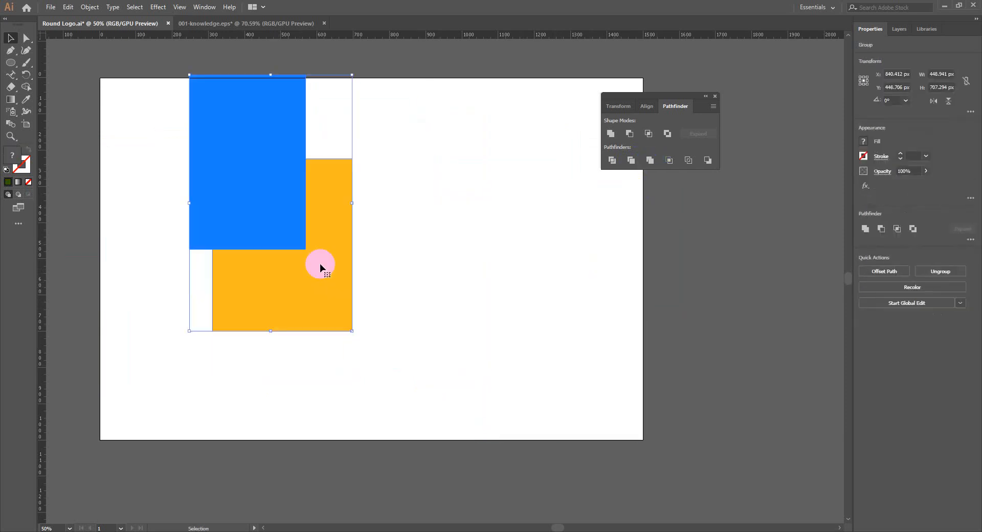
Step: Try the Unite shape mode on the merged blue and orange group, and undo it
key(a)
key(v)
click(447, 278)
click(236, 187)
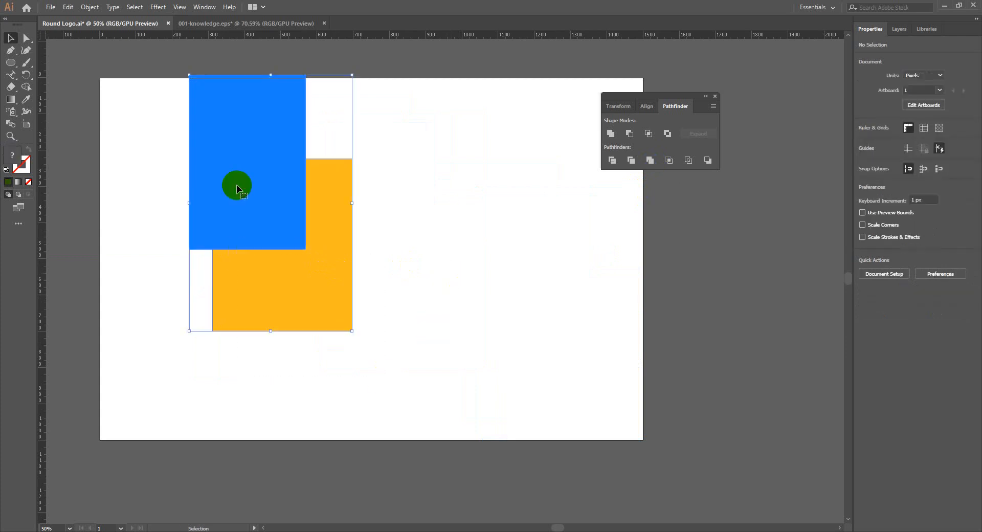
click(611, 133)
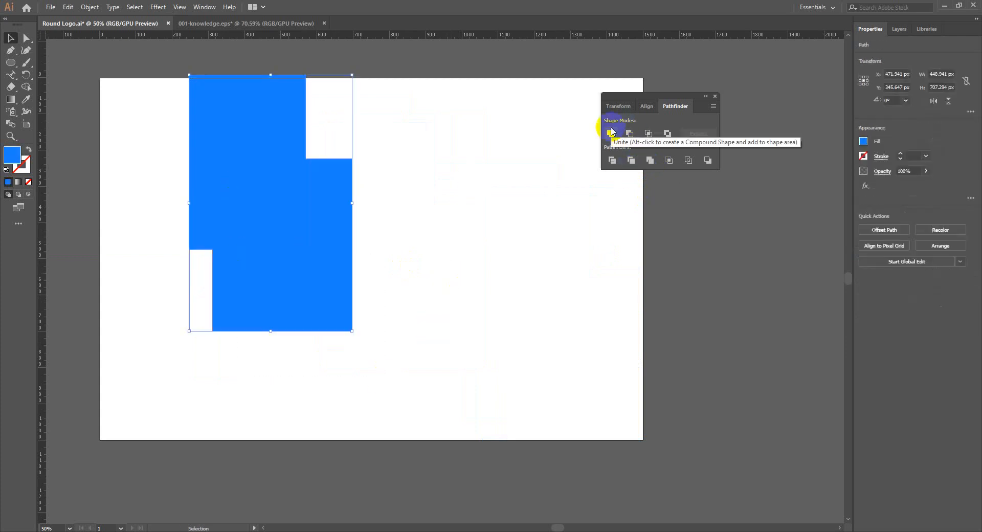
key(ctrl+z)
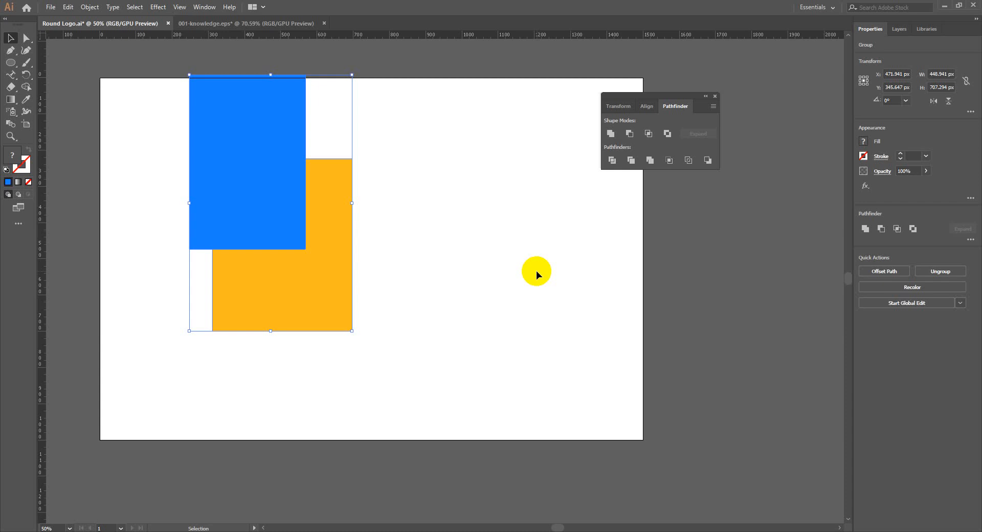
Step: Delete the merged group, and draw a thin horizontal blue bar about 957 px wide and 16 px high on the empty artboard
scroll(494, 280, up, 1)
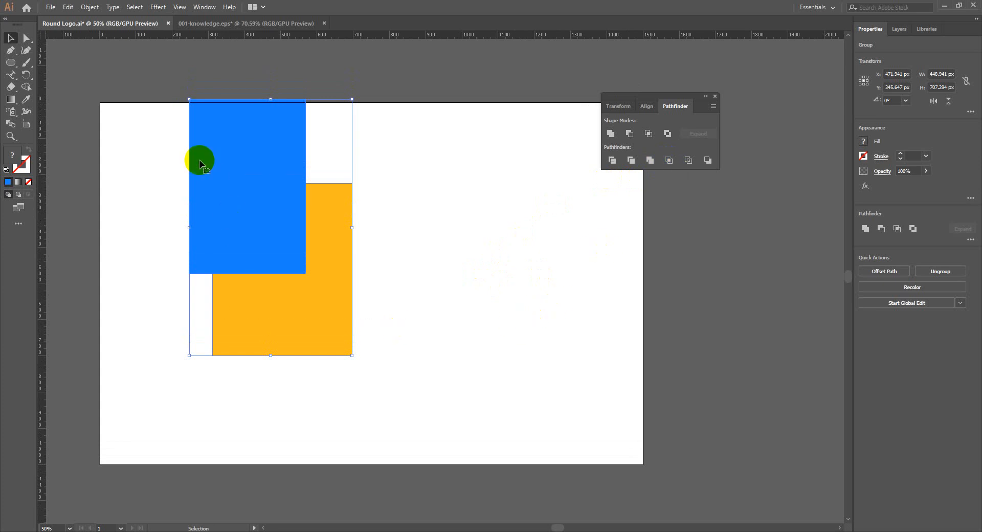
key(Delete)
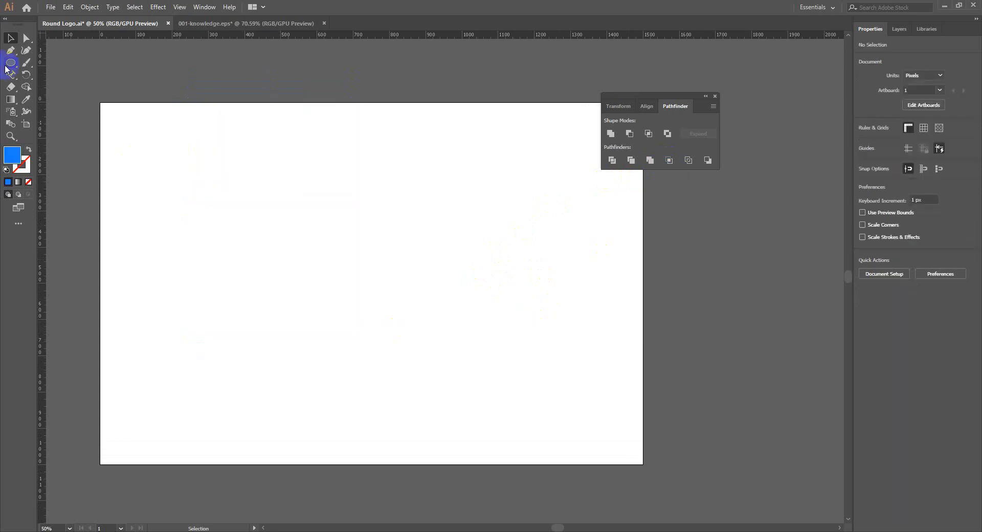
click(10, 63)
click(62, 63)
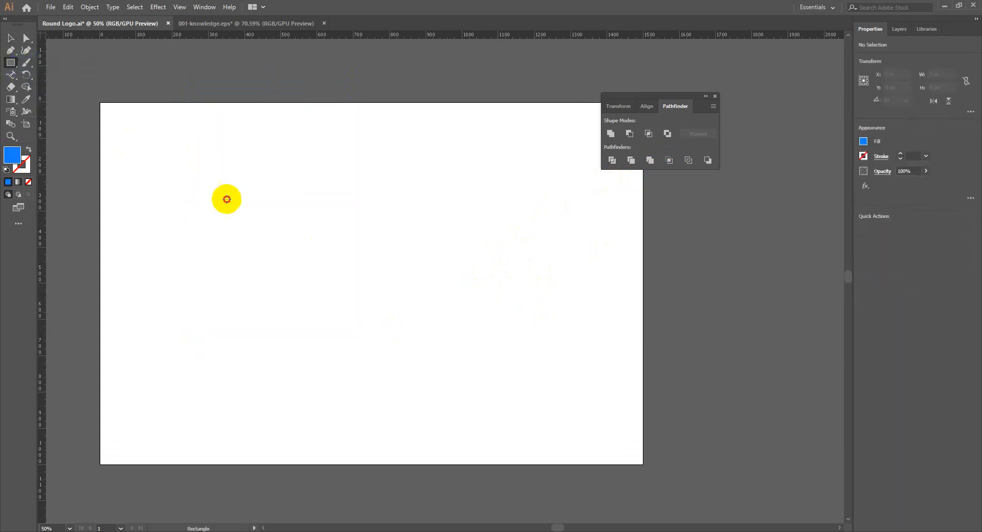
drag(226, 199, 551, 174)
key(v)
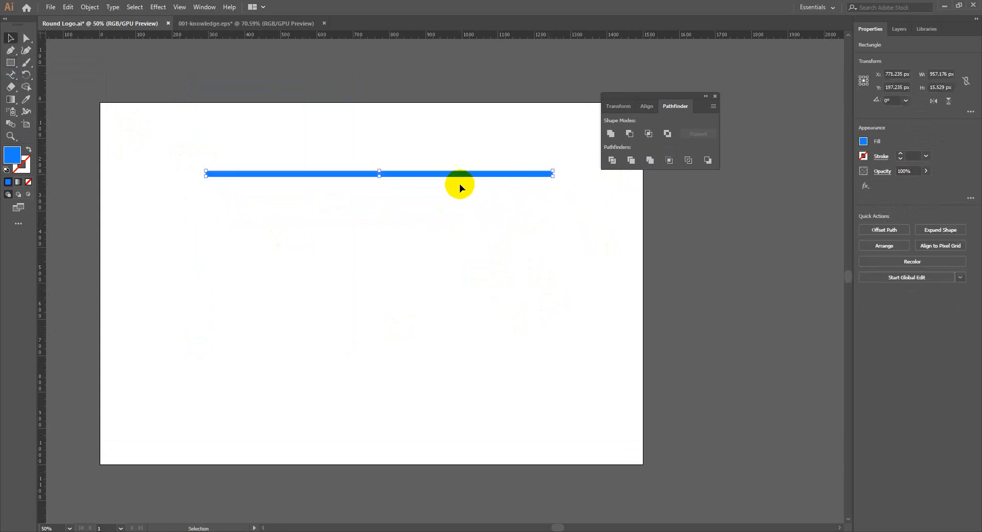
Step: Duplicate the blue bar about 31 px below itself, and repeat the transformation 18 times to build a stack of 20 evenly spaced bars
drag(469, 177, 468, 187)
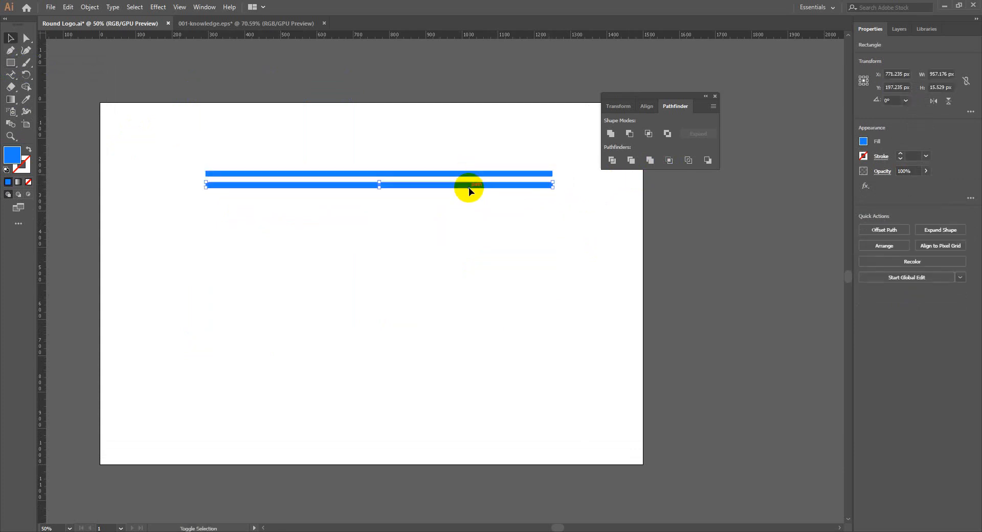
key(a)
key(ctrl+d)
key(ctrl+d)
key(ctrl+d)
key(ctrl+d)
key(ctrl+d)
key(ctrl+d)
key(ctrl+d)
key(ctrl+d)
key(ctrl+d)
key(ctrl+d)
key(ctrl+d)
key(ctrl+d)
key(ctrl+d)
key(ctrl+d)
key(ctrl+d)
key(ctrl+d)
key(ctrl+d)
key(ctrl+d)
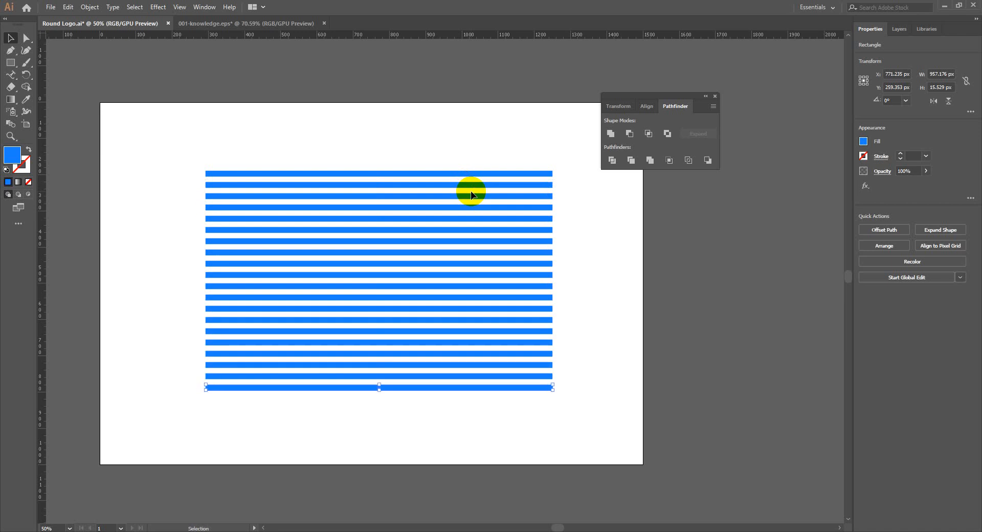
Step: Draw a star about 563 px wide and 535 px high over the bars, and fill it with dark navy 040E19
click(10, 62)
click(39, 100)
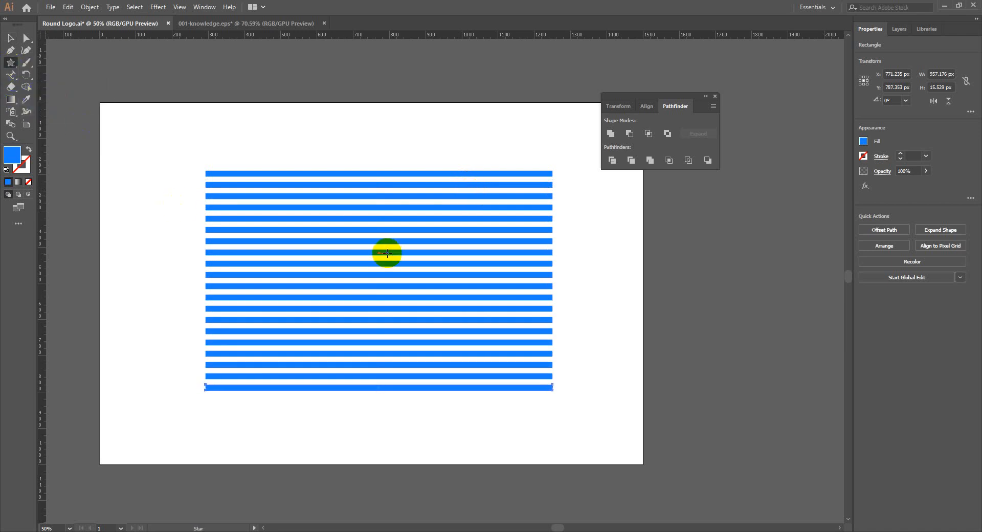
drag(388, 252, 429, 364)
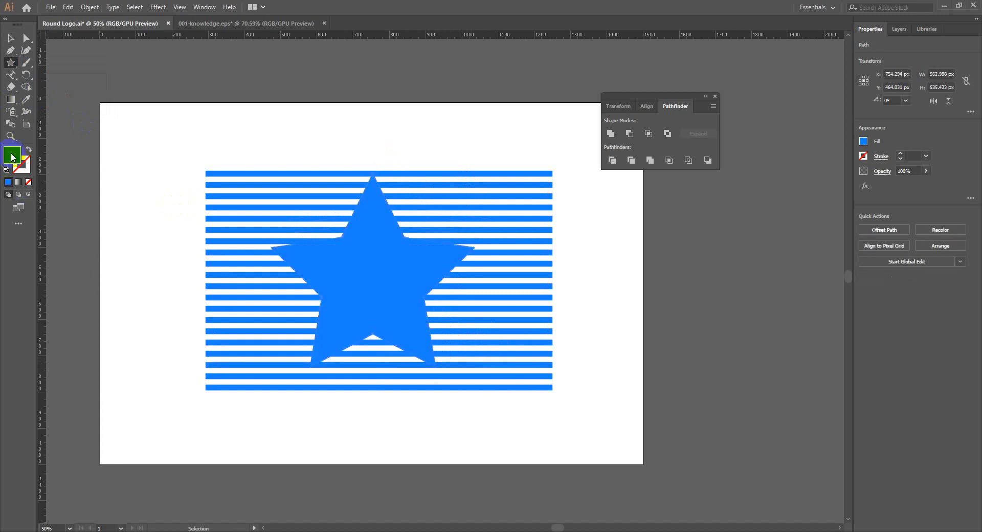
double_click(13, 153)
mouse_move(450, 256)
mouse_down()
mouse_move(461, 259)
mouse_move(469, 319)
mouse_up()
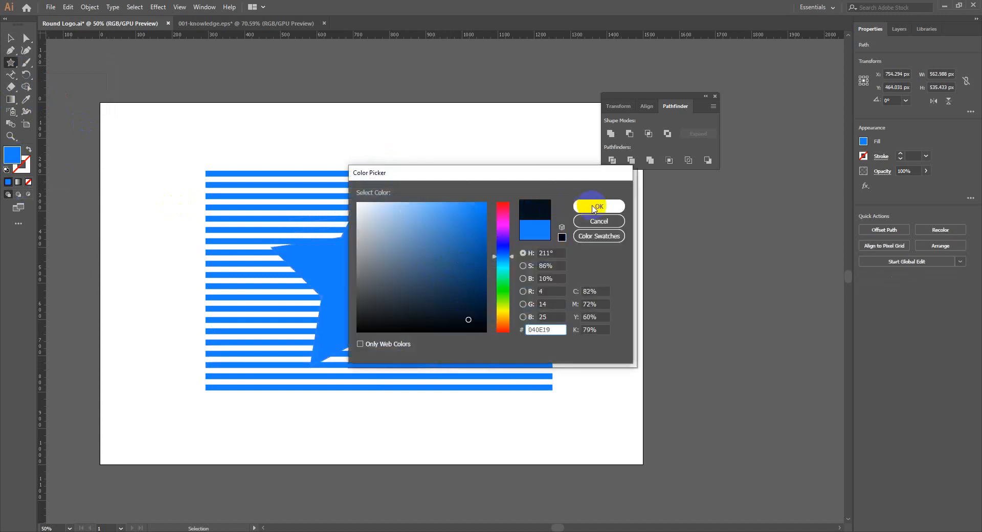
click(595, 206)
click(6, 41)
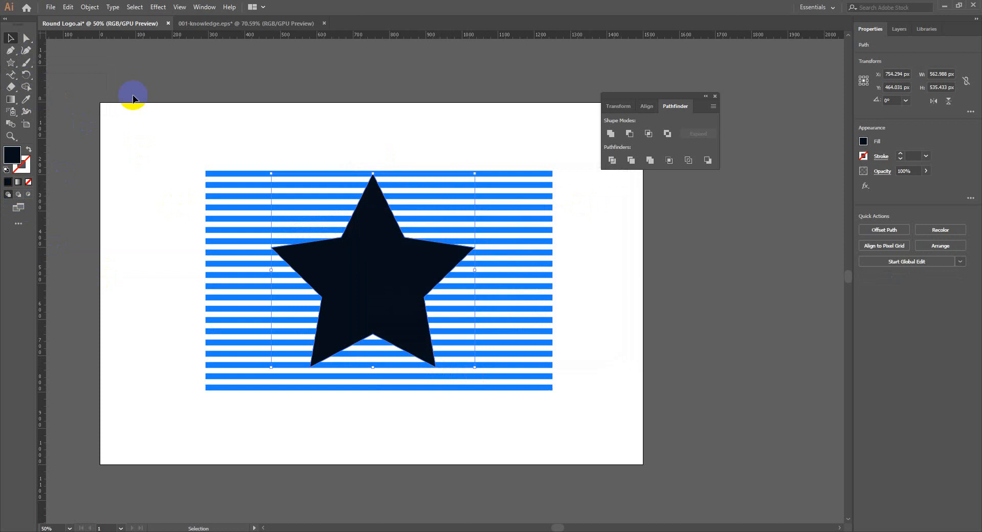
Step: Select the star together with all the bars and apply the Crop pathfinder
click(298, 135)
drag(318, 125, 544, 430)
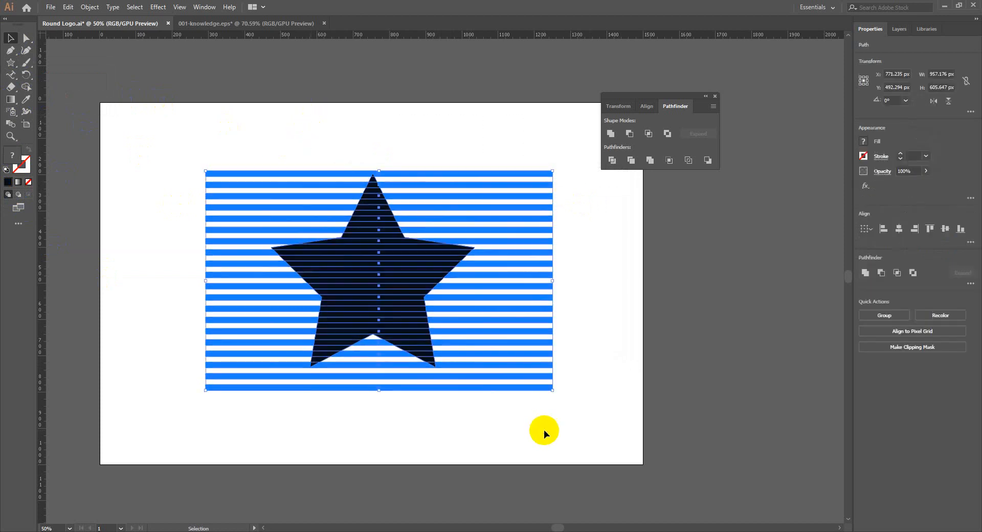
click(673, 163)
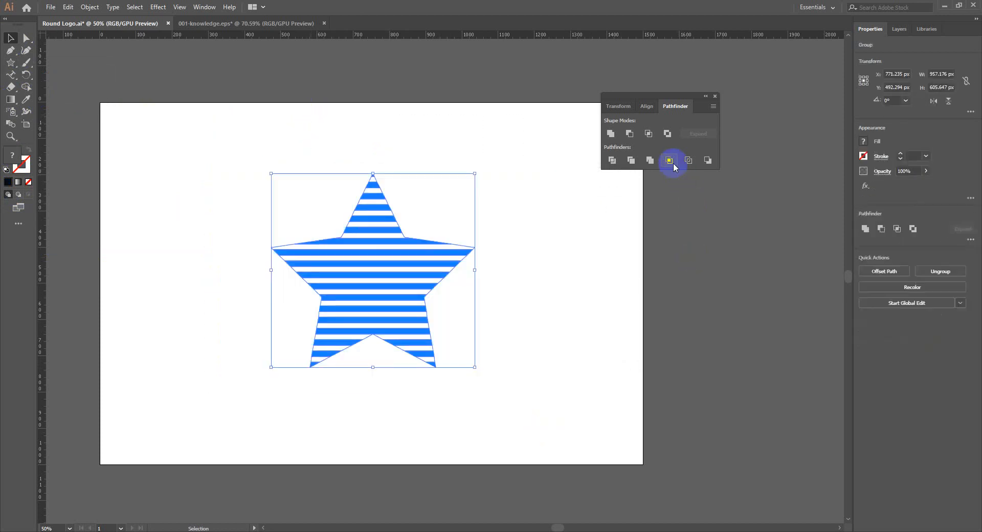
click(676, 258)
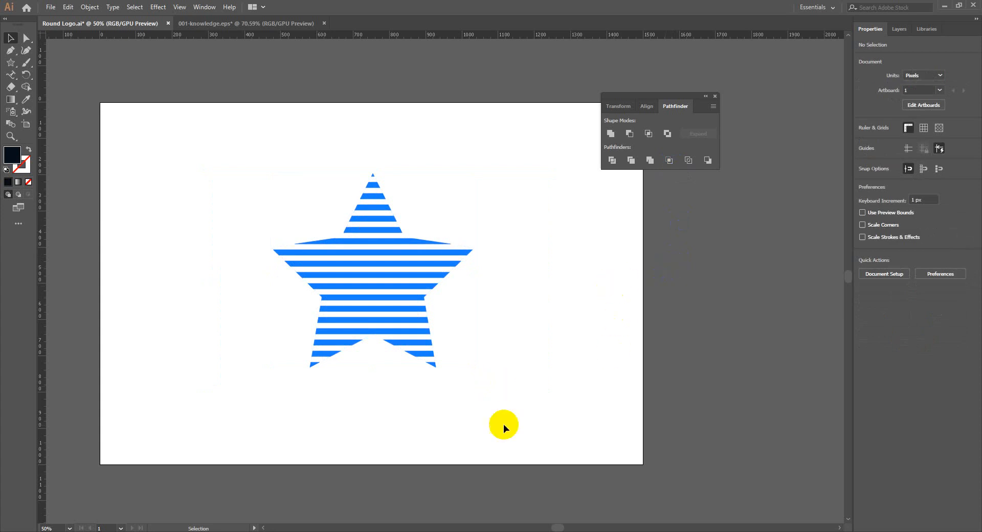
Step: Move the striped star toward the artboard's upper-left area and ungroup it
drag(419, 340, 319, 279)
right_click(262, 233)
click(289, 318)
click(272, 335)
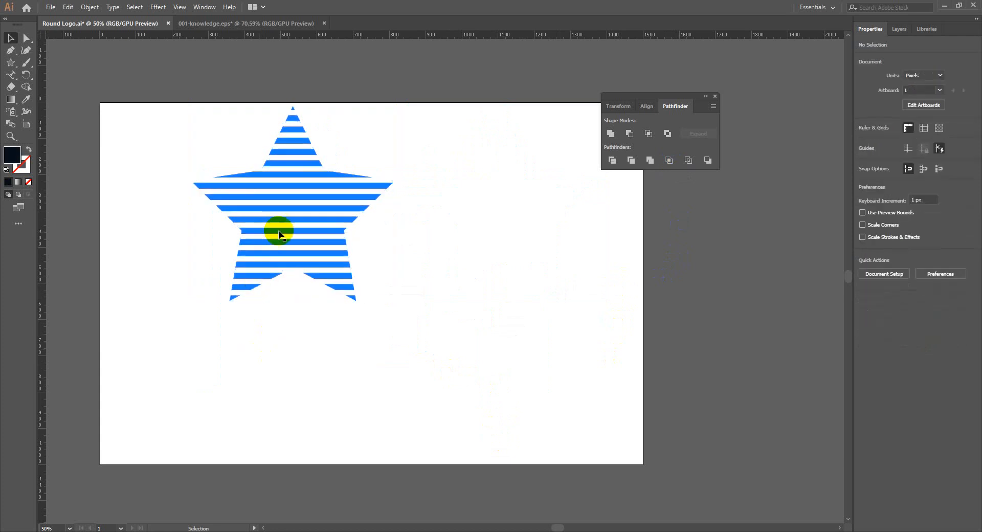
Step: Pull a few separate stripes out of the star, and delete the striped artwork except the tiny tip piece
drag(278, 232, 478, 315)
drag(292, 198, 302, 172)
drag(401, 147, 271, 230)
drag(203, 119, 636, 401)
Step: Place point text with the letter A on the empty left half of the artboard
click(26, 88)
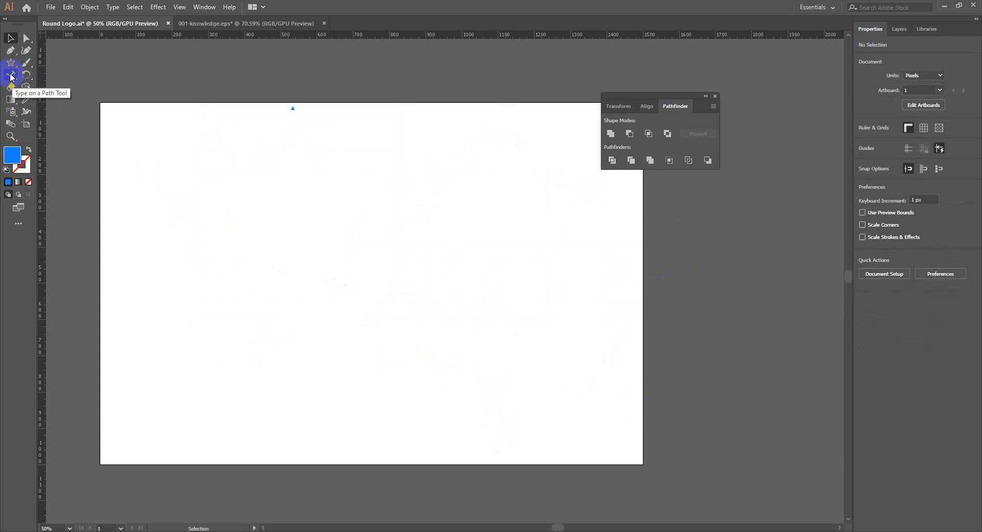
click(11, 76)
click(36, 77)
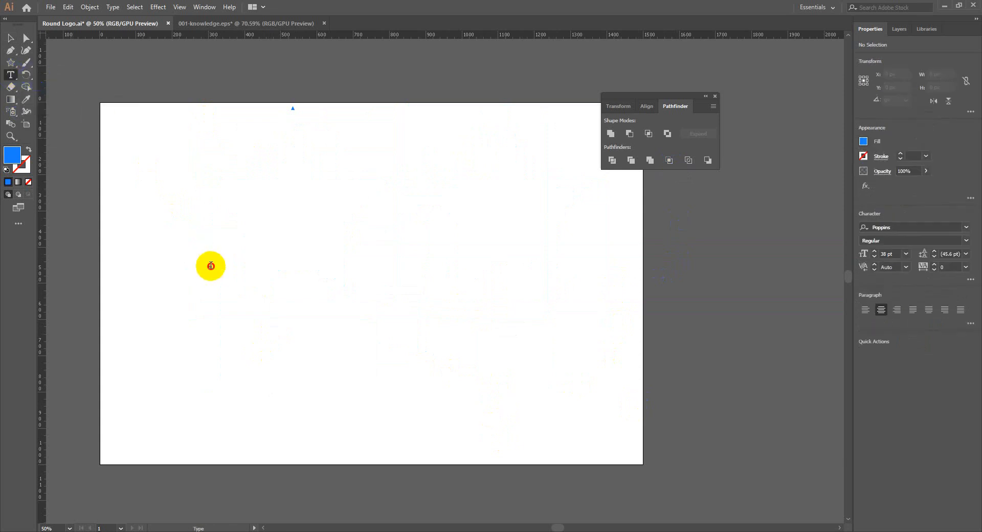
click(211, 265)
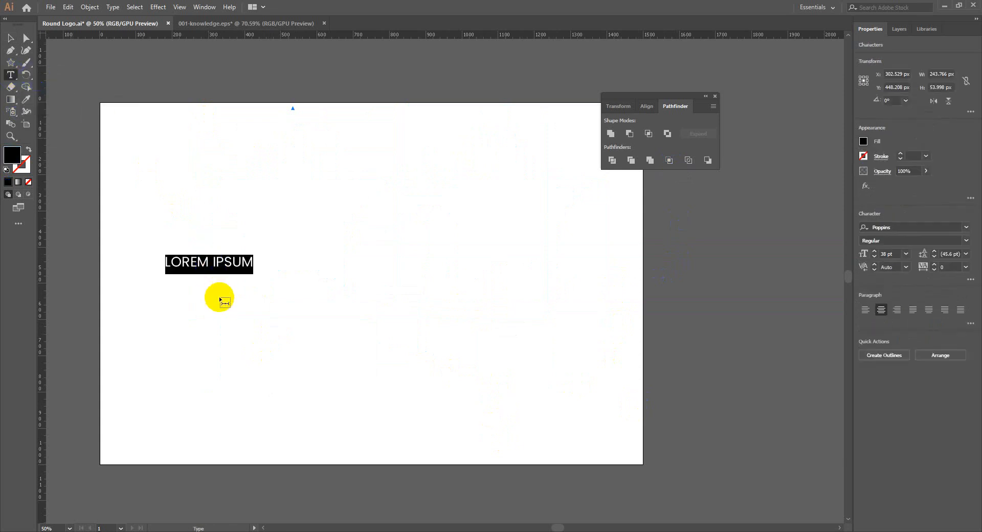
text(D)
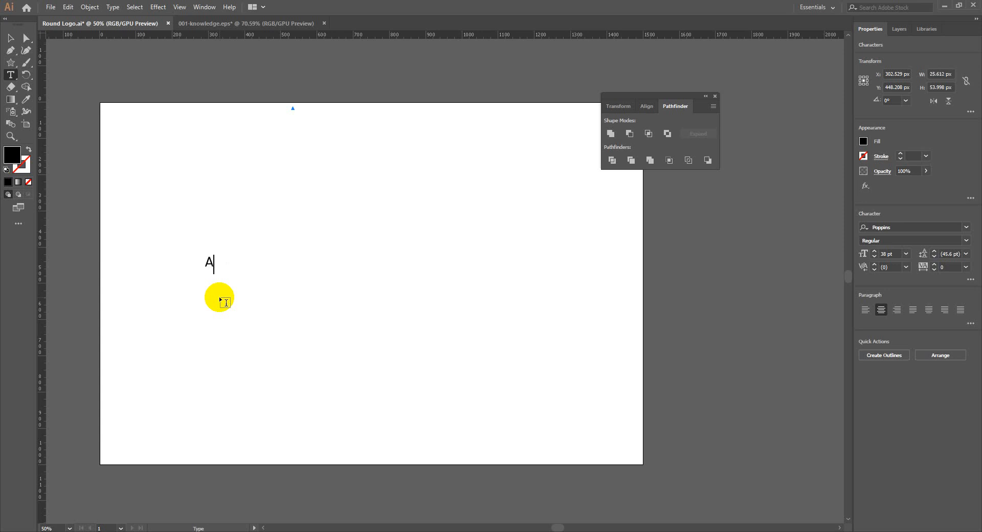
Step: Turn off All Caps for the letter so it is set in lowercase
key(ctrl+a)
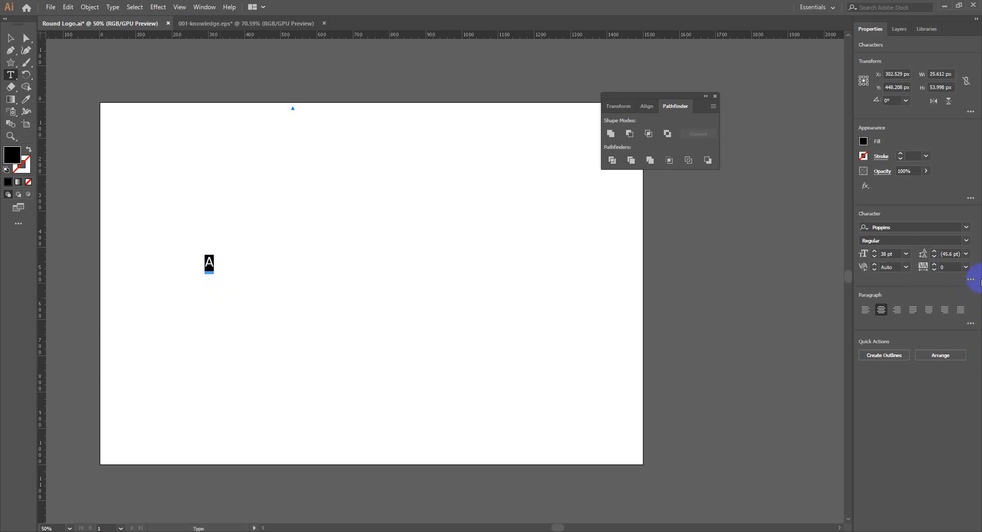
click(970, 279)
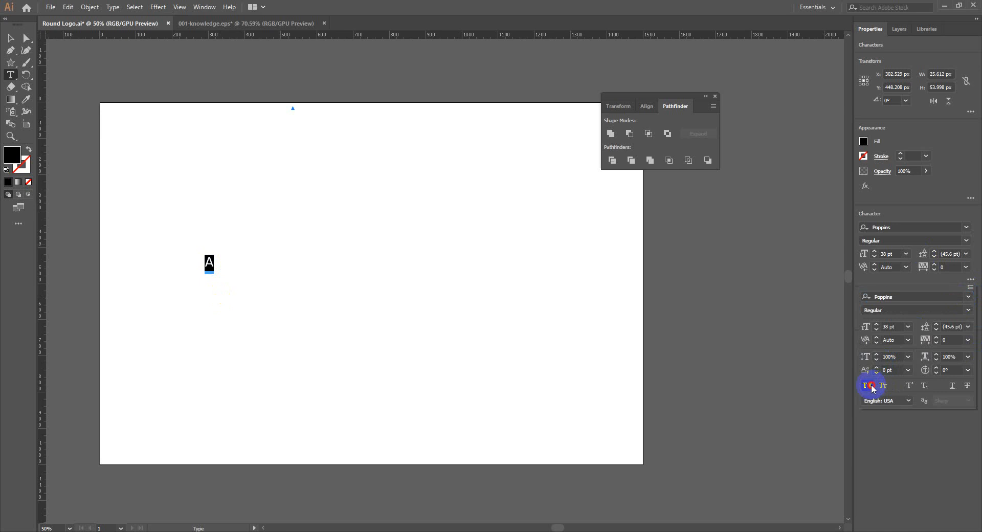
click(867, 385)
click(10, 40)
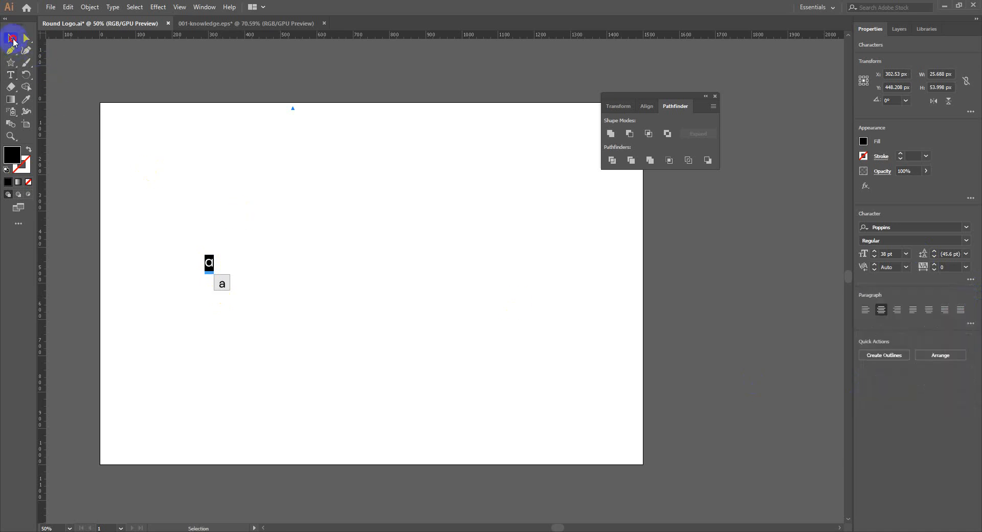
Step: Scale the letter's text box to about 373 px wide and 784 px high, and move it toward the artboard's centre
click(214, 258)
drag(215, 277, 377, 407)
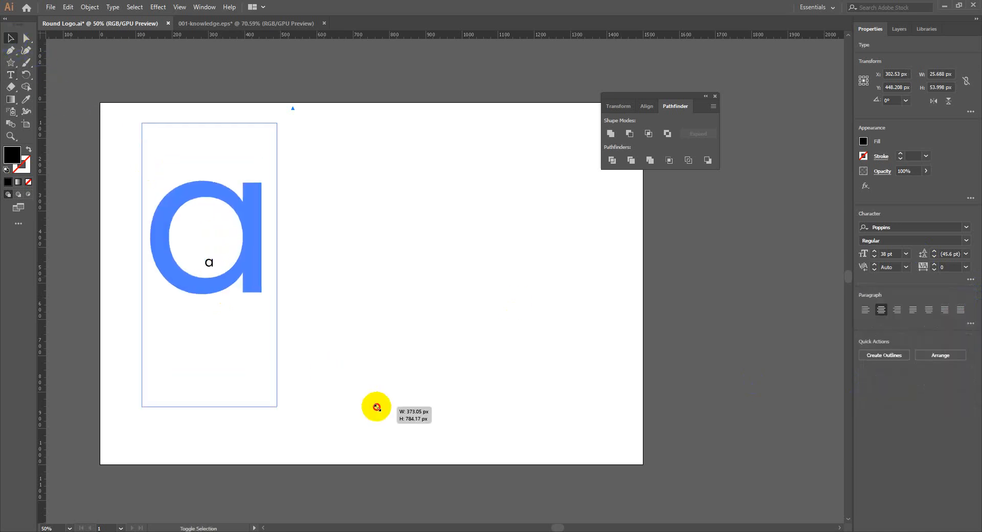
drag(234, 256, 333, 310)
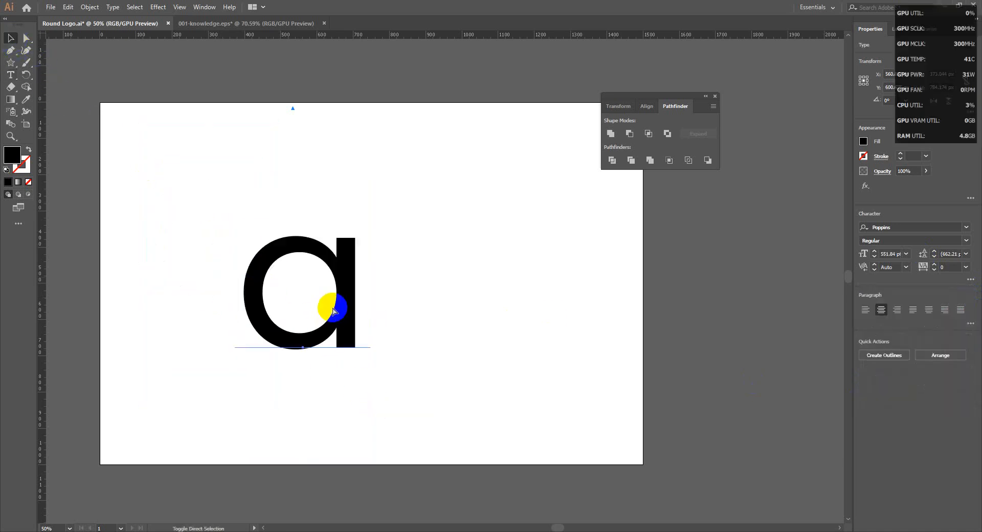
Step: Convert the letter to outlines and enlarge it proportionally from its centre to about 461 px wide
click(273, 305)
right_click(273, 306)
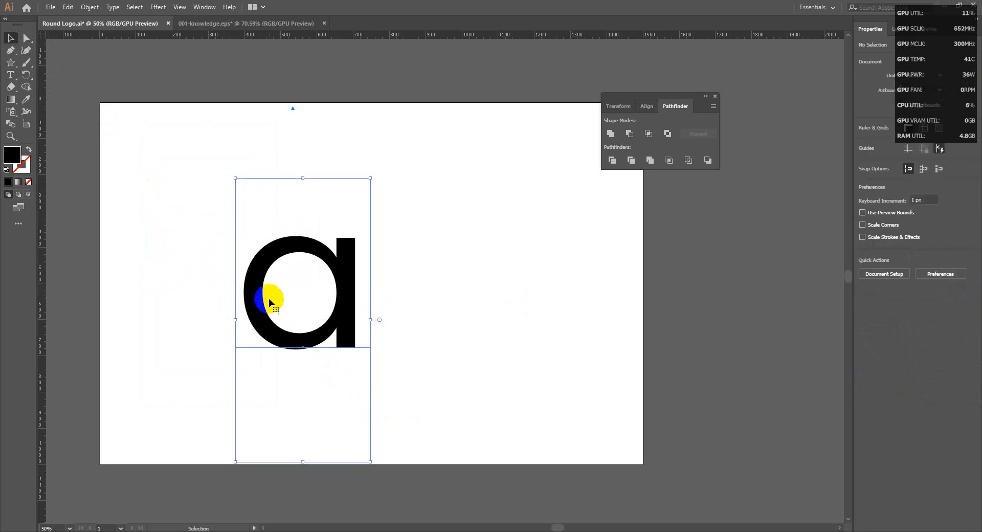
click(328, 369)
click(384, 345)
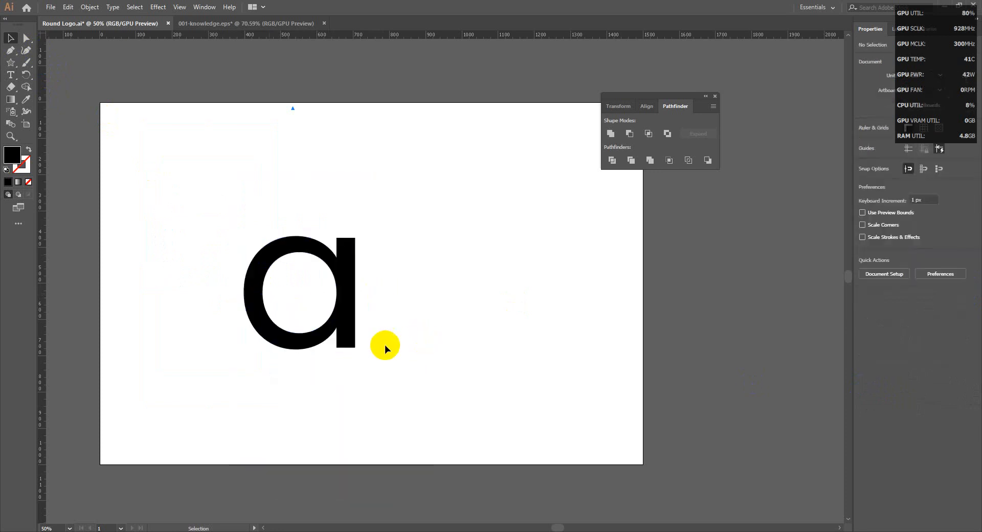
click(351, 349)
drag(355, 350, 383, 383)
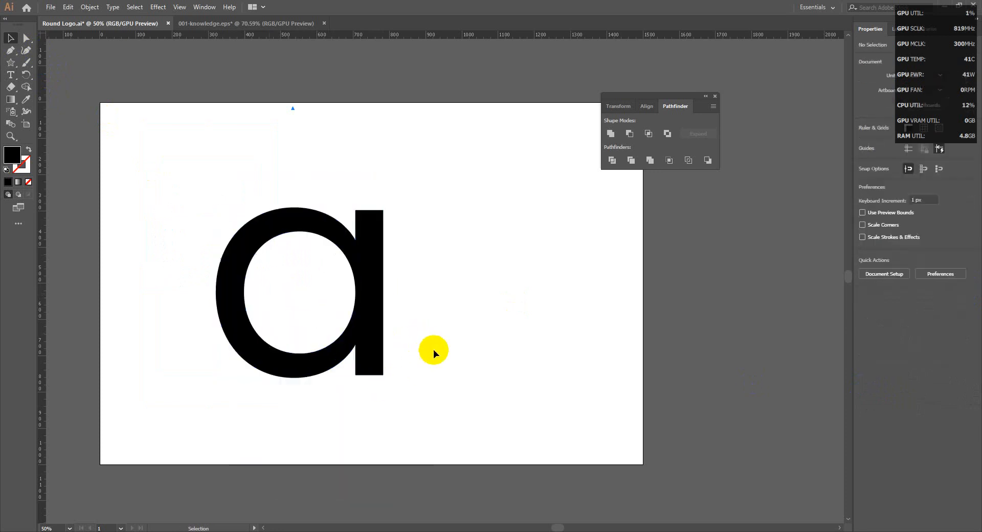
Step: Move the outlined letter to the artboard's right side and delete the leftover blue tip near the upper edge
click(54, 151)
drag(307, 213, 526, 237)
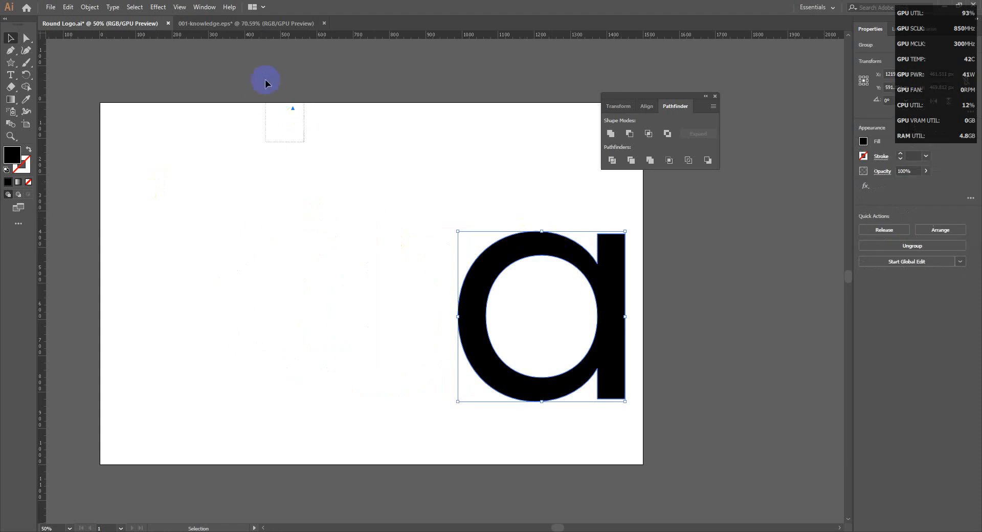
click(260, 95)
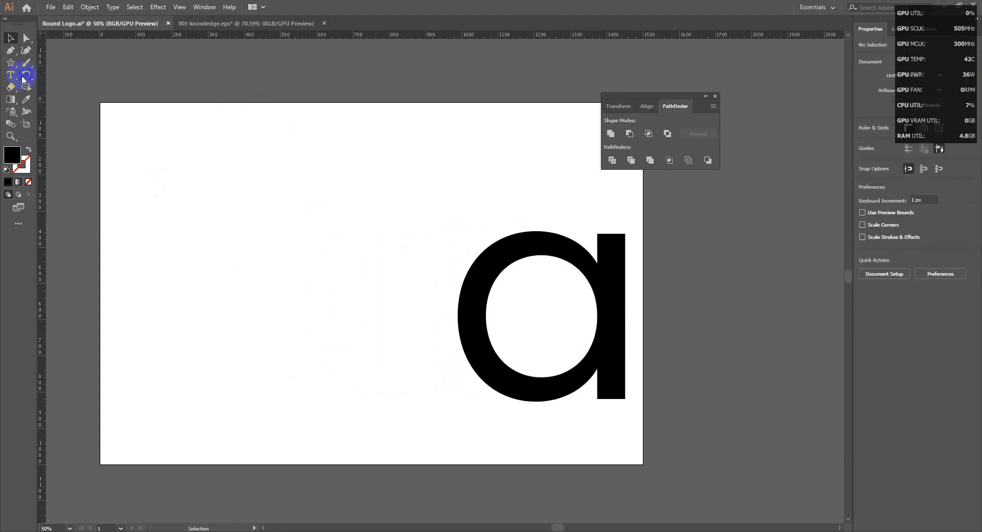
Step: Draw a small star about 58 px wide near the artboard's upper-left corner and fill it with pink-red FF155D
click(11, 65)
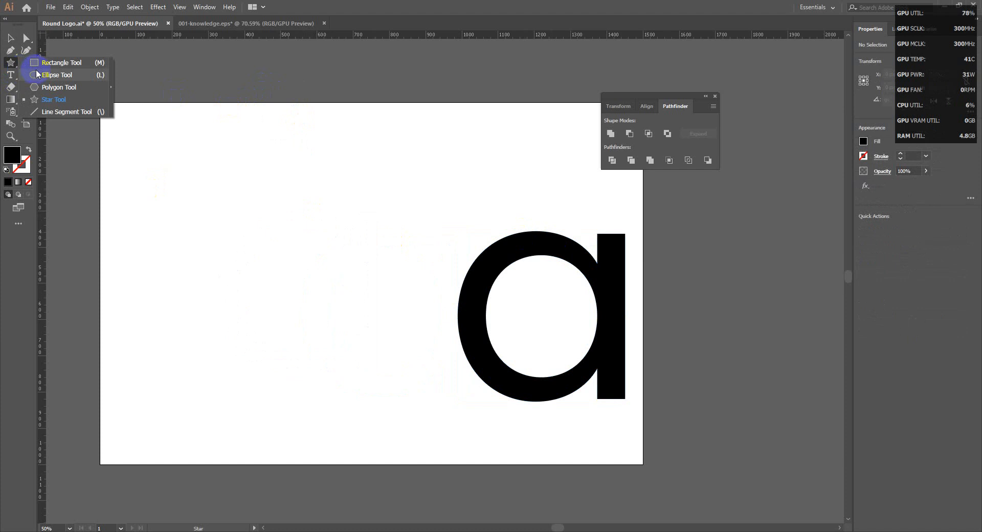
click(54, 99)
mouse_move(182, 141)
mouse_down()
mouse_move(202, 158)
mouse_move(191, 147)
mouse_up()
double_click(13, 155)
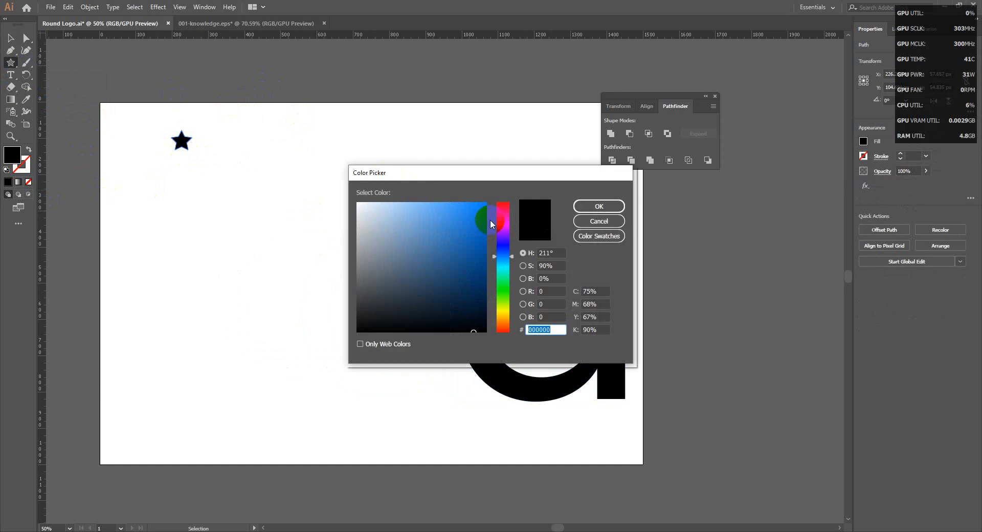
click(501, 219)
click(500, 208)
drag(481, 205, 477, 200)
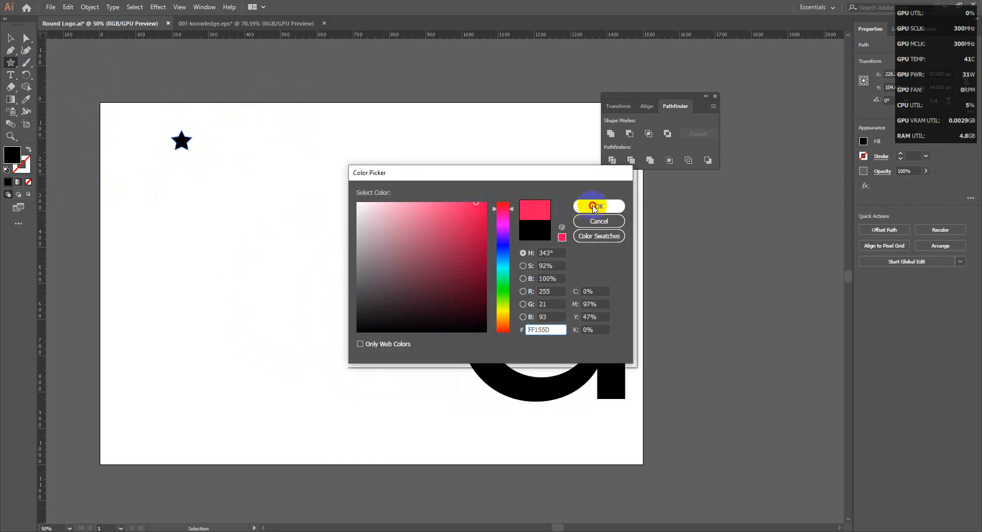
click(594, 207)
click(11, 38)
Step: Duplicate the pink star about 60 px to its right and shrink the copy to about 33 px high
drag(127, 94, 198, 142)
click(203, 160)
key(z)
click(219, 136)
click(393, 268)
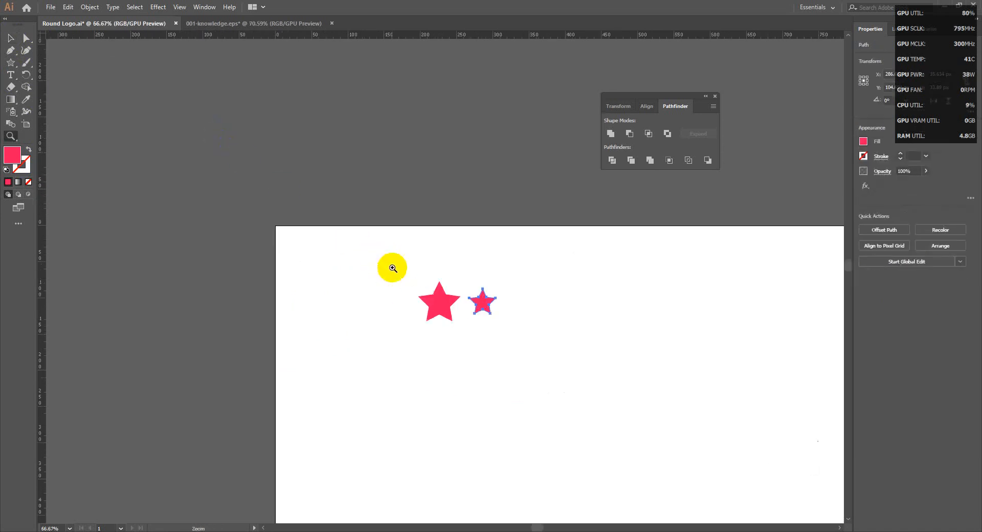
Step: Duplicate the large and small star pair about 112 px to the right, and repeat the transformation seven times to form a row
key(space)
drag(435, 345, 318, 308)
key(v)
drag(287, 225, 440, 283)
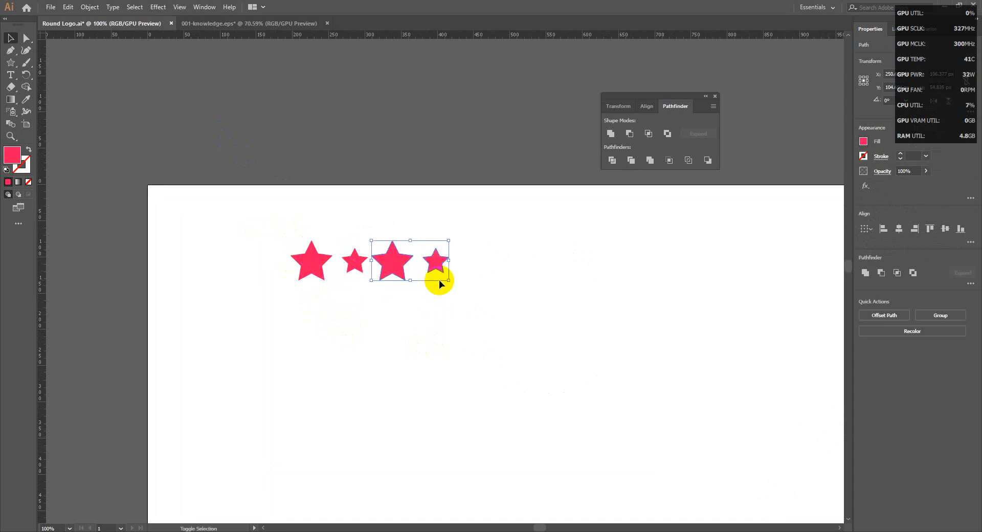
key(ctrl+minus)
key(ctrl+minus)
key(ctrl+d)
key(ctrl+d)
key(ctrl+d)
key(ctrl+d)
key(ctrl+d)
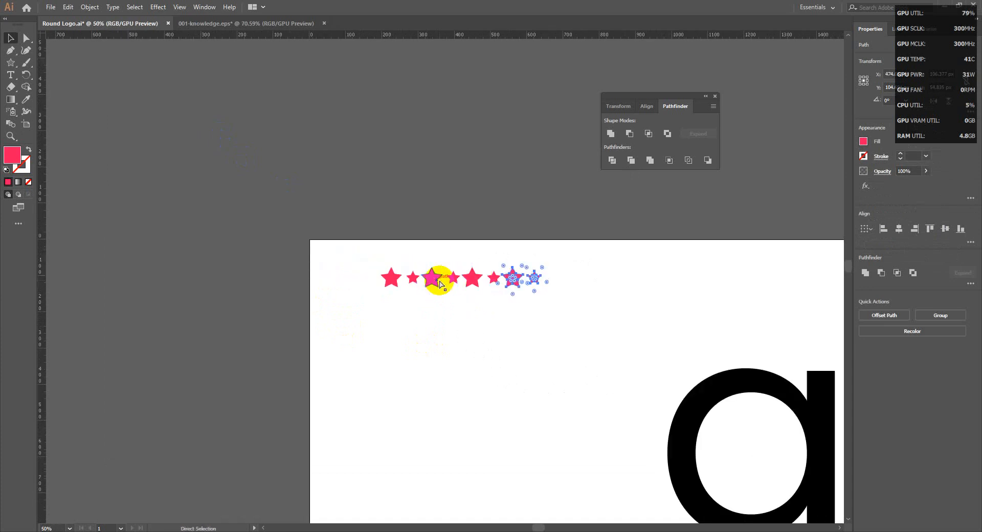
key(ctrl+d)
key(ctrl+d)
Step: Move the outlined letter horizontally to the right so it straddles the artboard's edge
drag(557, 360, 305, 307)
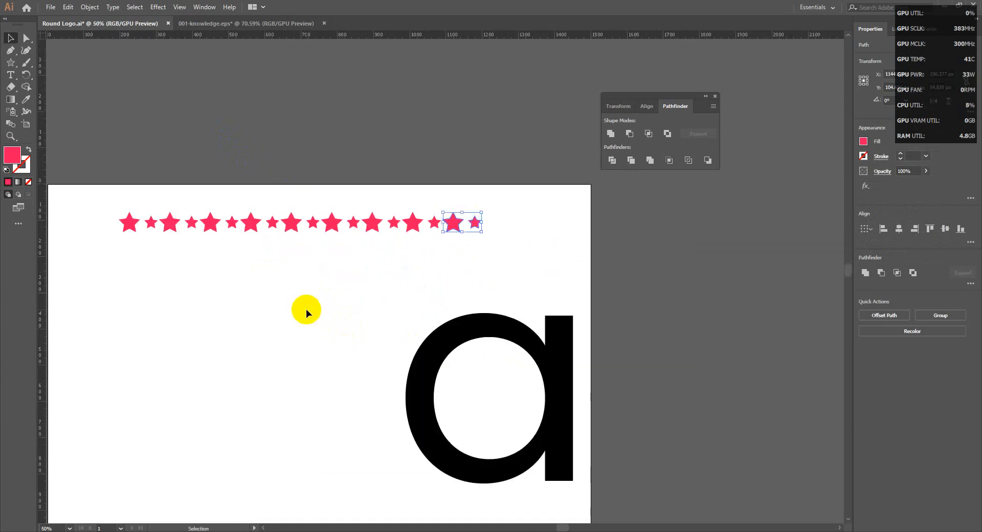
click(296, 272)
drag(380, 314, 372, 283)
drag(425, 317, 508, 317)
click(395, 278)
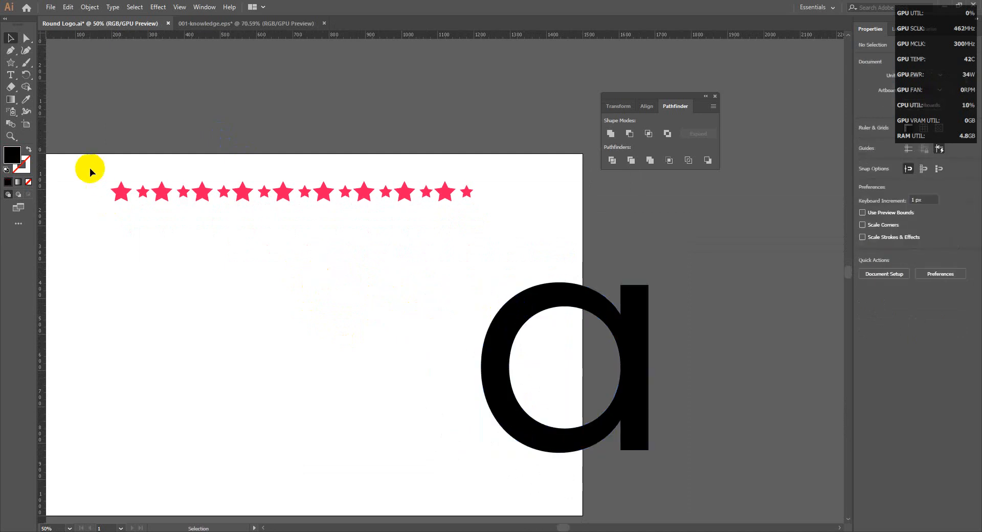
Step: Duplicate the whole star row about 64 px below itself, and reflect the copy across the vertical axis
drag(87, 164, 486, 235)
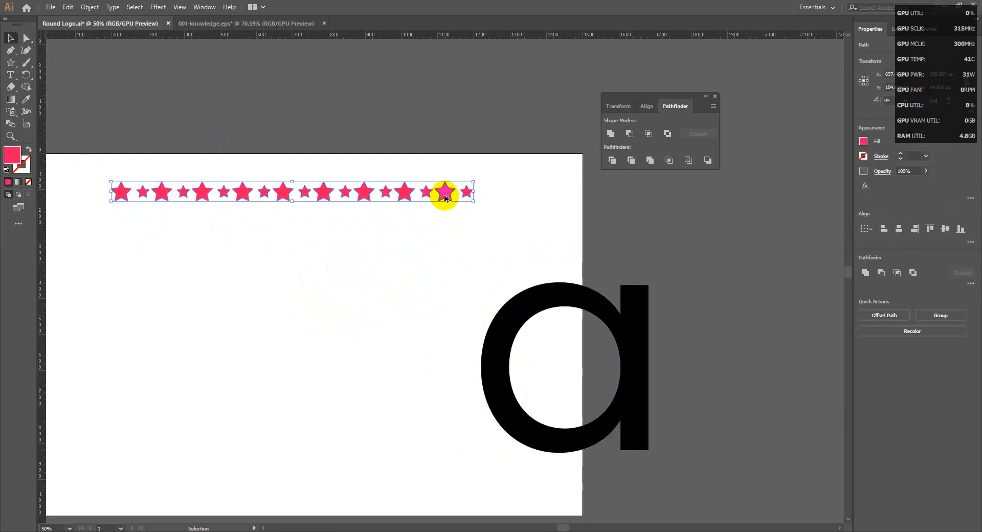
drag(445, 194, 438, 216)
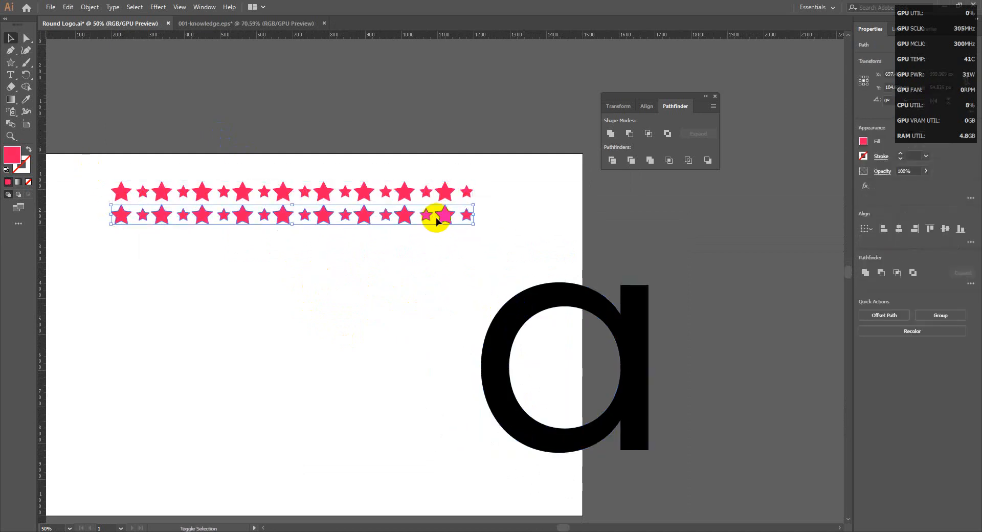
right_click(437, 219)
mouse_move(535, 355)
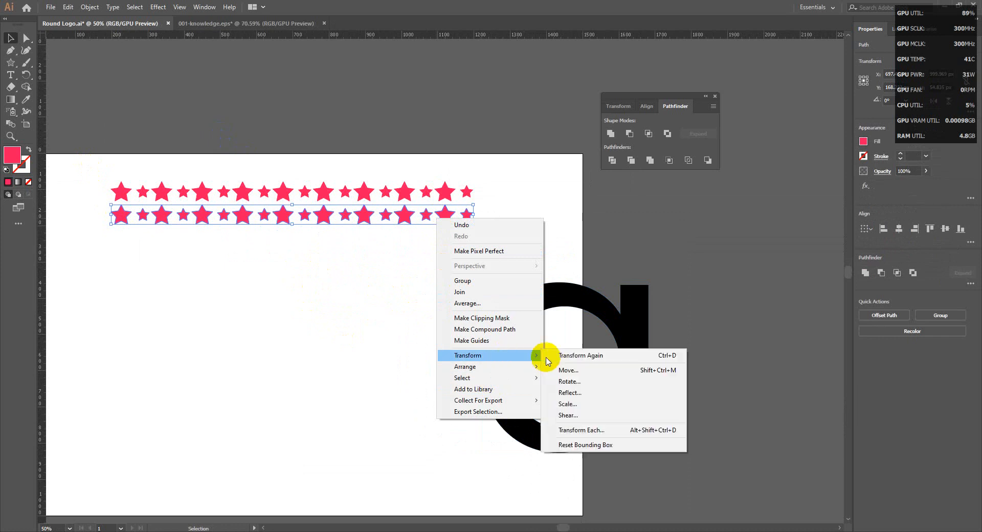
click(596, 393)
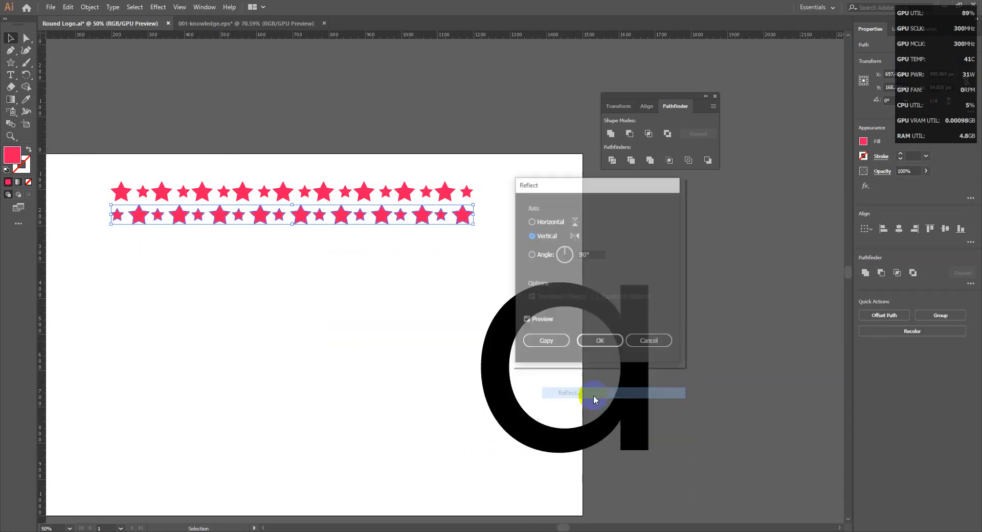
click(598, 342)
drag(423, 285, 445, 256)
click(462, 274)
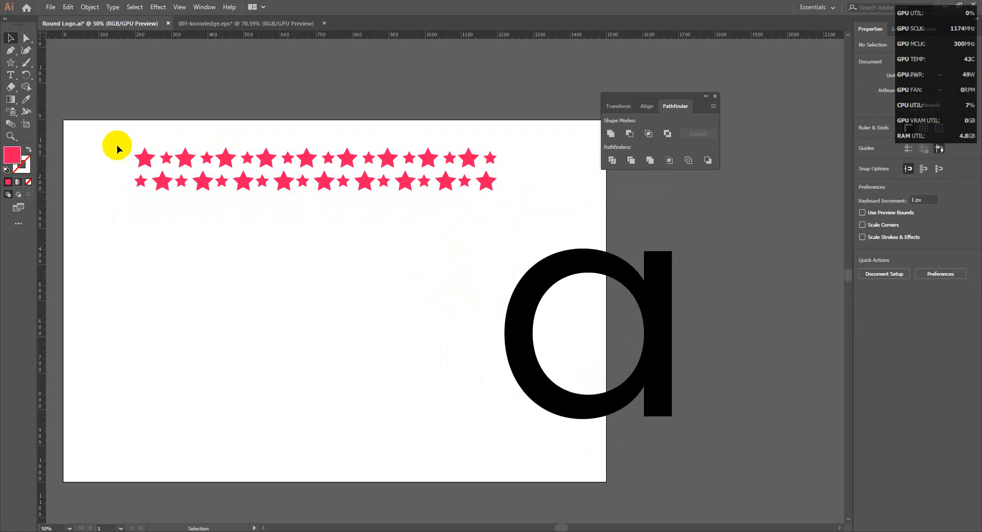
Step: Duplicate both star rows about 128 px below themselves and repeat the duplication five times to build a full star pattern
drag(121, 148, 487, 236)
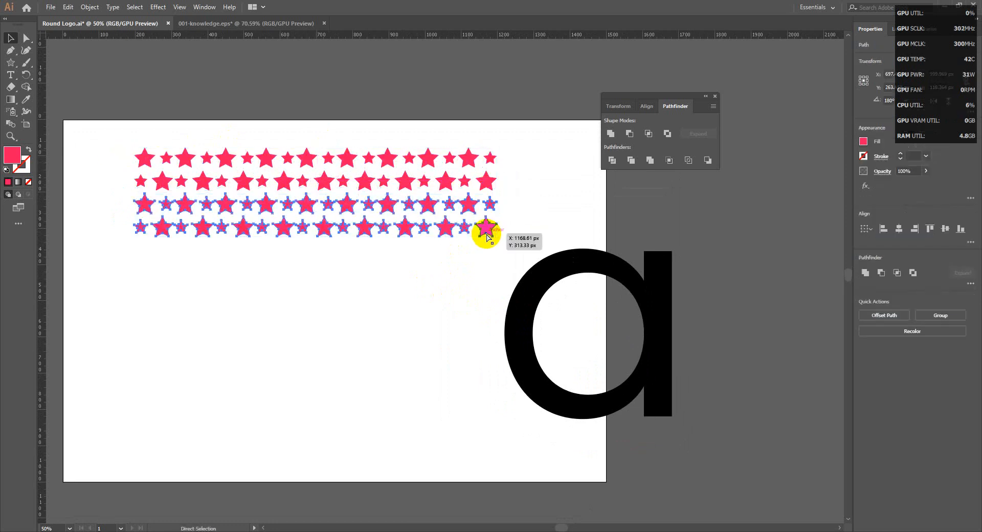
key(ctrl+d)
key(ctrl+d)
key(ctrl+d)
key(ctrl+d)
key(ctrl+d)
Step: Move the outlined letter a over the middle of the star pattern and bring it in front of the stars
drag(554, 263, 577, 239)
click(665, 421)
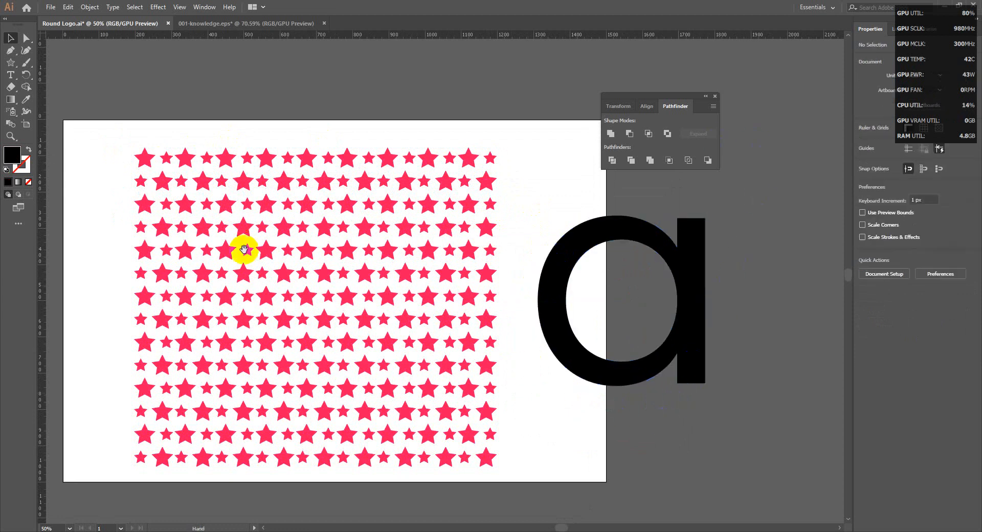
drag(655, 363, 328, 358)
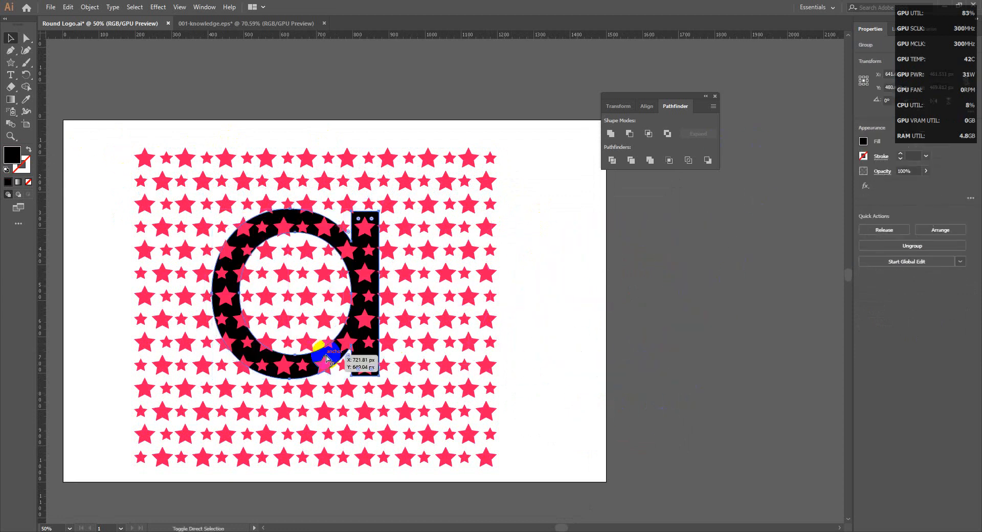
drag(92, 122, 615, 486)
click(377, 352)
Step: Enlarge the letter proportionally from its centre to about 705 px wide, inside the star pattern
drag(379, 376, 439, 425)
key(ctrl+z)
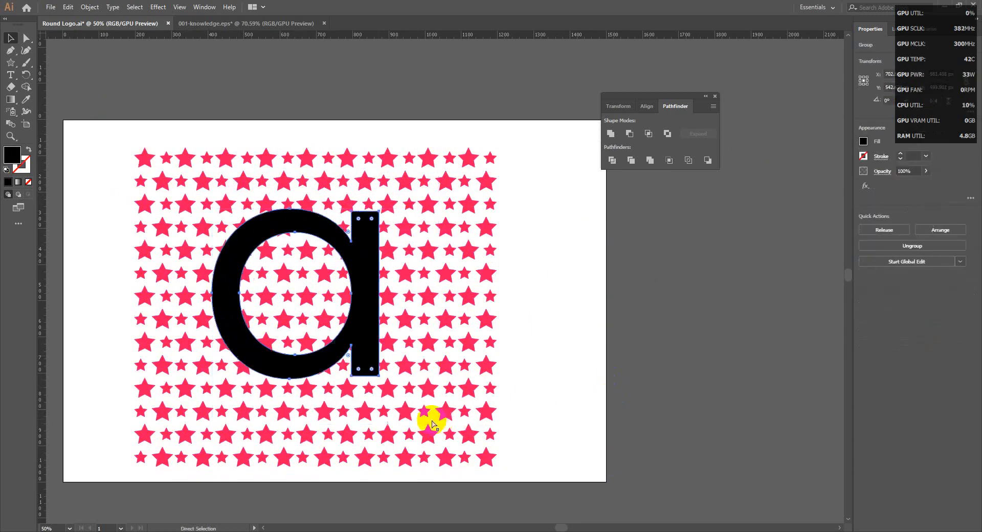
drag(379, 378, 424, 424)
click(558, 405)
Step: Crop the whole star pattern to the shape of the letter a with the Pathfinder Crop operation
drag(118, 128, 512, 481)
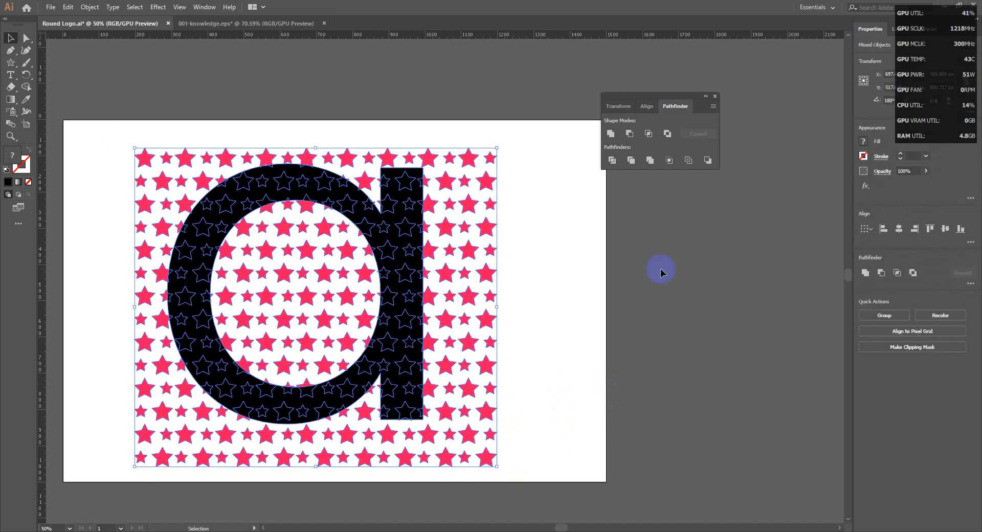
click(669, 161)
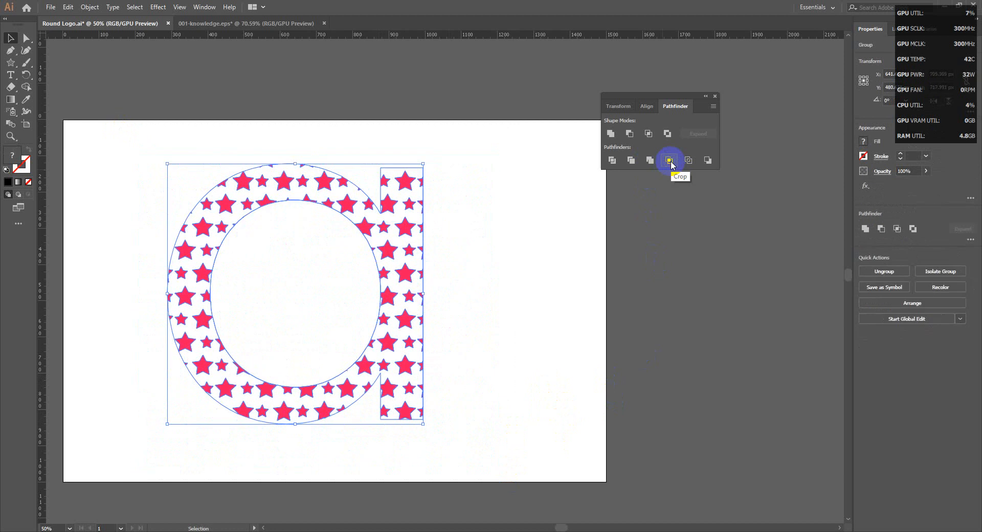
click(613, 251)
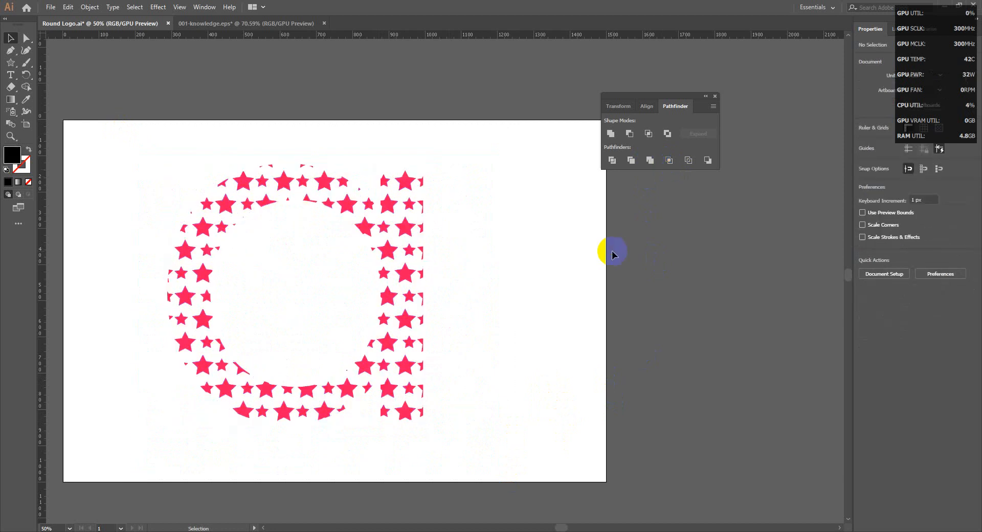
Step: Delete the cropped star letter and draw a thin black bar about 780 px long, tilted about 26°
drag(146, 145, 497, 444)
key(Delete)
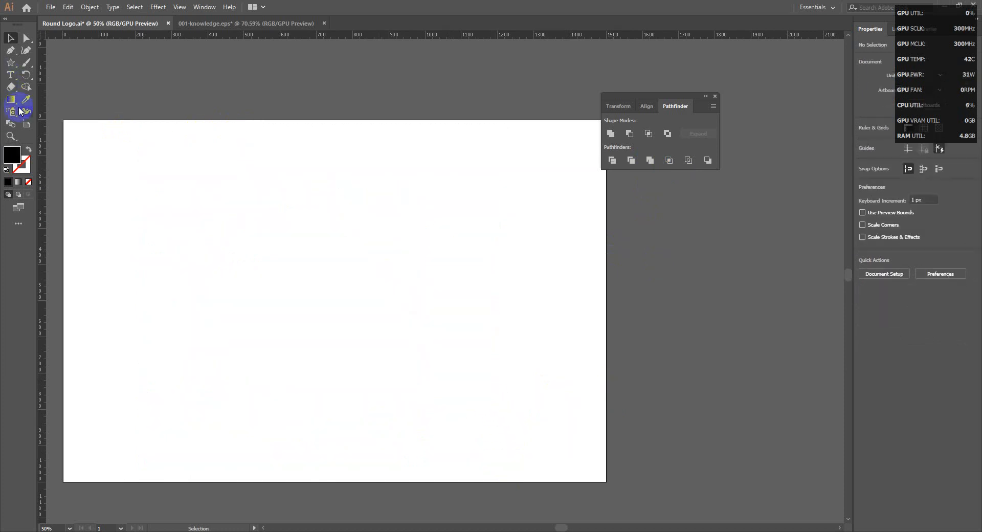
drag(14, 67, 33, 64)
drag(100, 173, 324, 160)
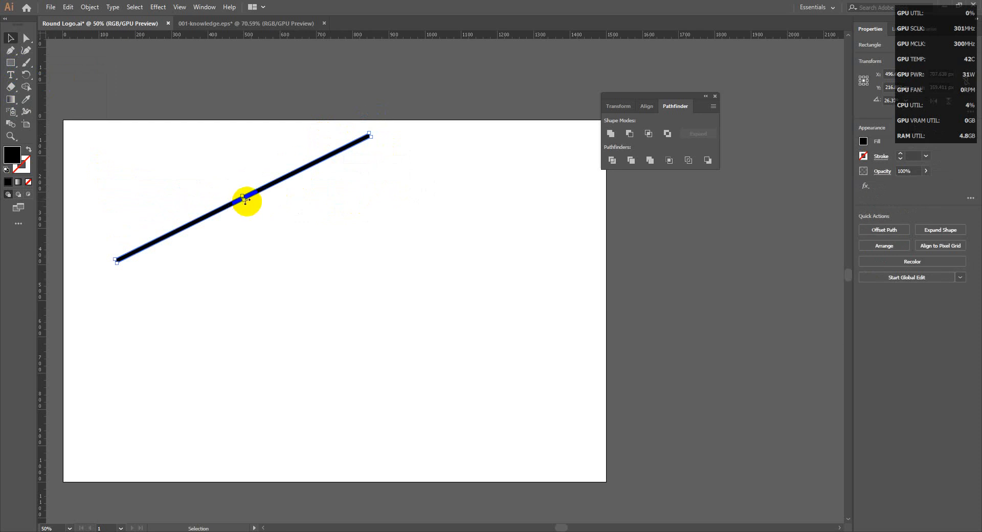
Step: Duplicate the tilted bar about 14 px right and 14 px down, repeating the duplication until diagonal stripes span the artboard's height
drag(243, 200, 261, 195)
key(ctrl+d)
key(ctrl+d)
key(ctrl+d)
key(ctrl+d)
key(ctrl+d)
key(ctrl+d)
key(ctrl+d)
key(ctrl+d)
key(ctrl+d)
key(ctrl+d)
key(ctrl+d)
key(ctrl+d)
key(ctrl+d)
key(ctrl+d)
key(ctrl+d)
key(ctrl+d)
key(ctrl+d)
key(ctrl+d)
key(ctrl+d)
key(ctrl+d)
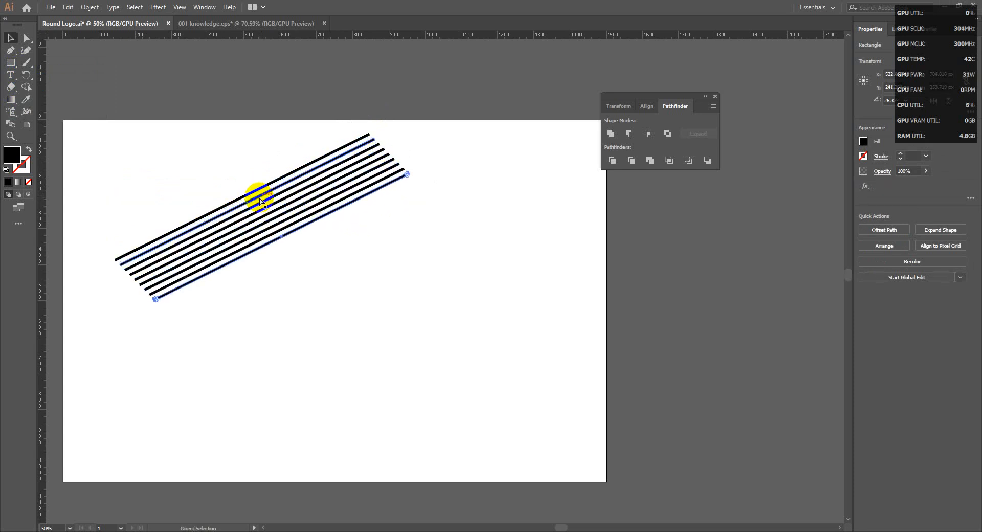
Step: Select all the diagonal stripes and change their fill from black to a bright blue
click(216, 183)
drag(186, 153, 483, 465)
double_click(12, 153)
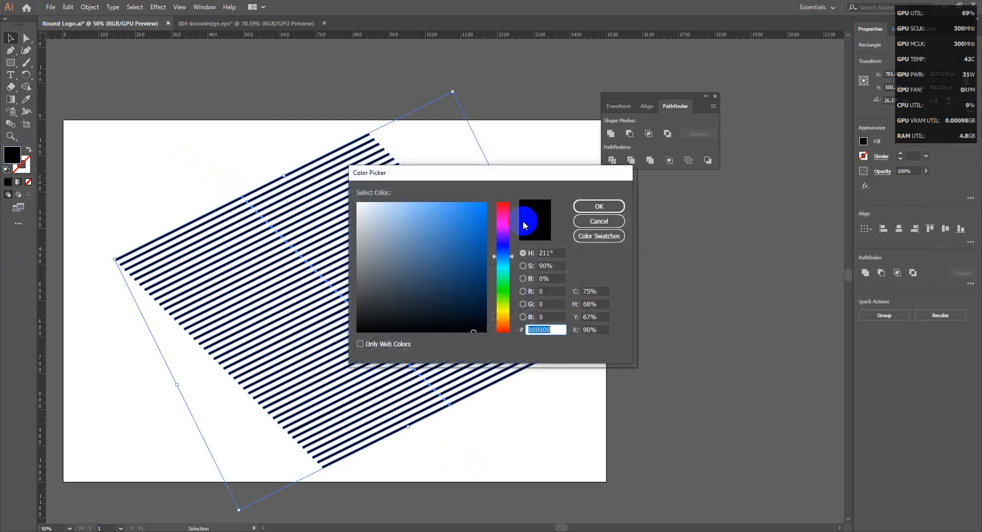
click(477, 206)
click(609, 206)
click(566, 241)
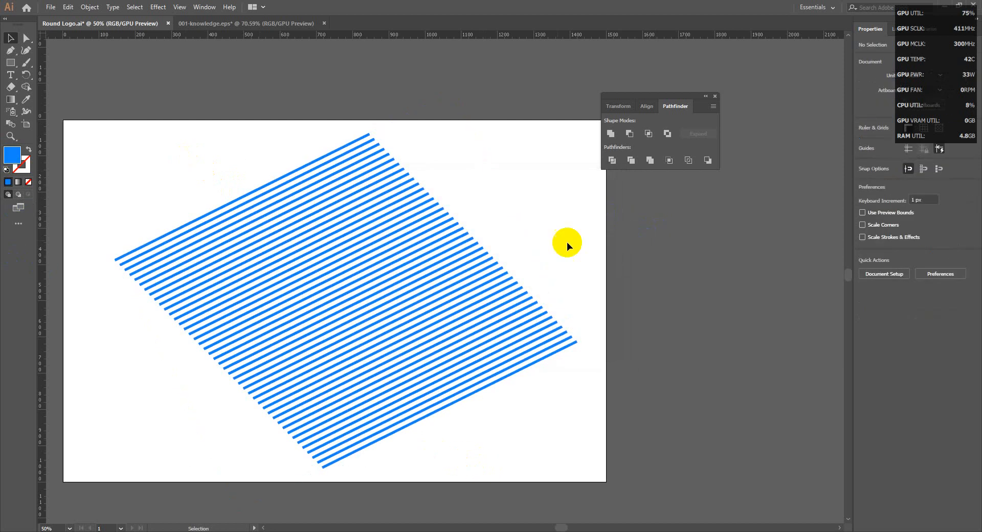
Step: Draw a blue circle about 499 px in diameter over the middle of the diagonal stripes
click(11, 62)
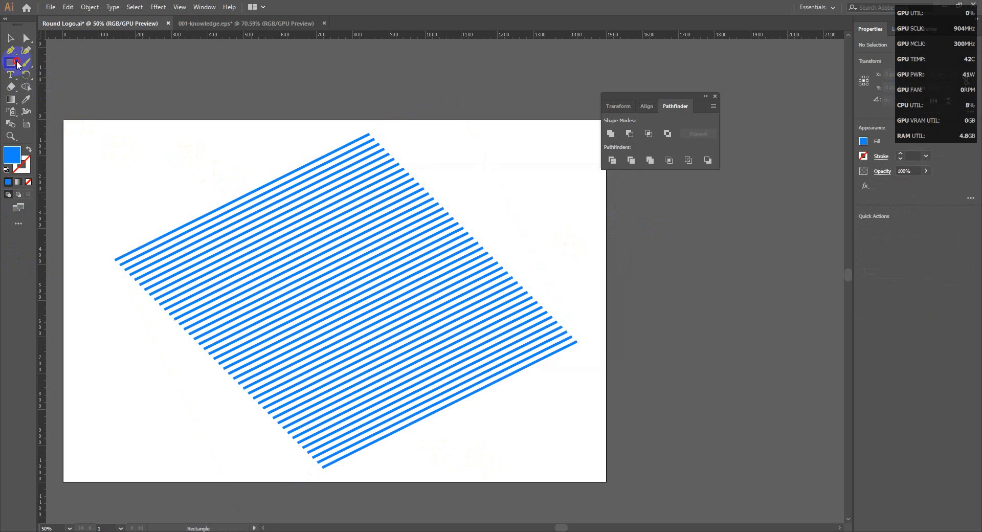
drag(14, 62, 51, 78)
drag(257, 185, 440, 344)
key(v)
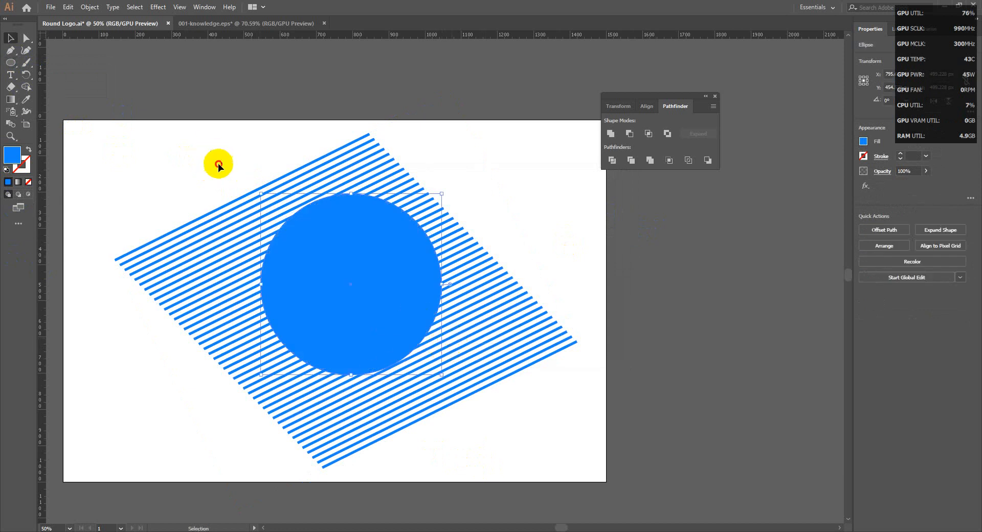
Step: Crop the stripes to the circle with Pathfinder, and move the striped circle about 200 px right and 80 px up
drag(217, 165, 551, 432)
click(688, 160)
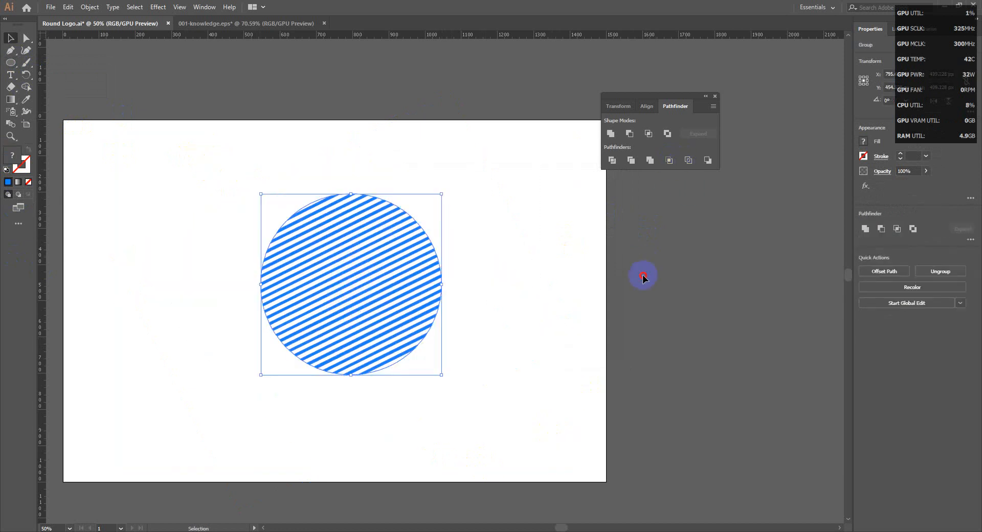
drag(375, 303, 184, 238)
Step: Ungroup the striped circle and move individual stripes out of it toward the artboard's upper-left area
right_click(378, 243)
click(417, 331)
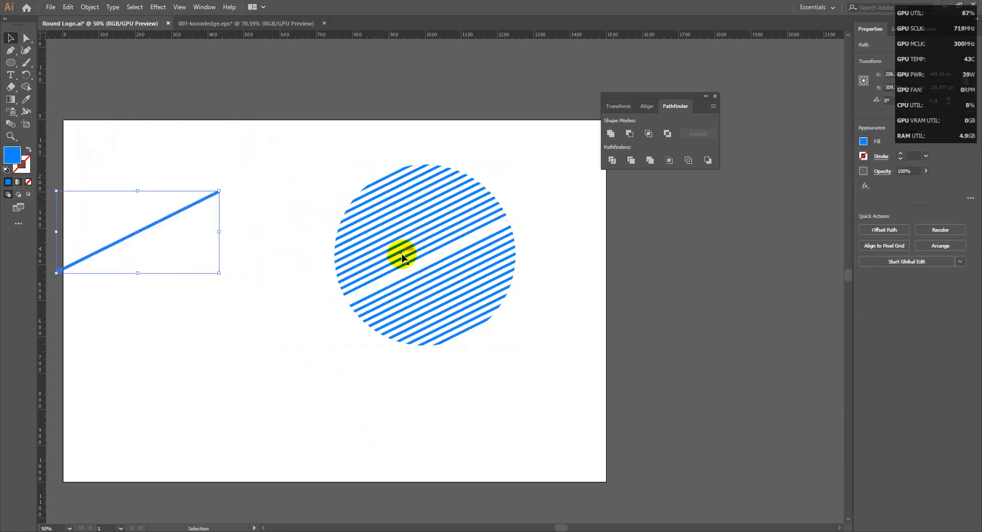
drag(402, 253, 210, 120)
drag(389, 220, 116, 148)
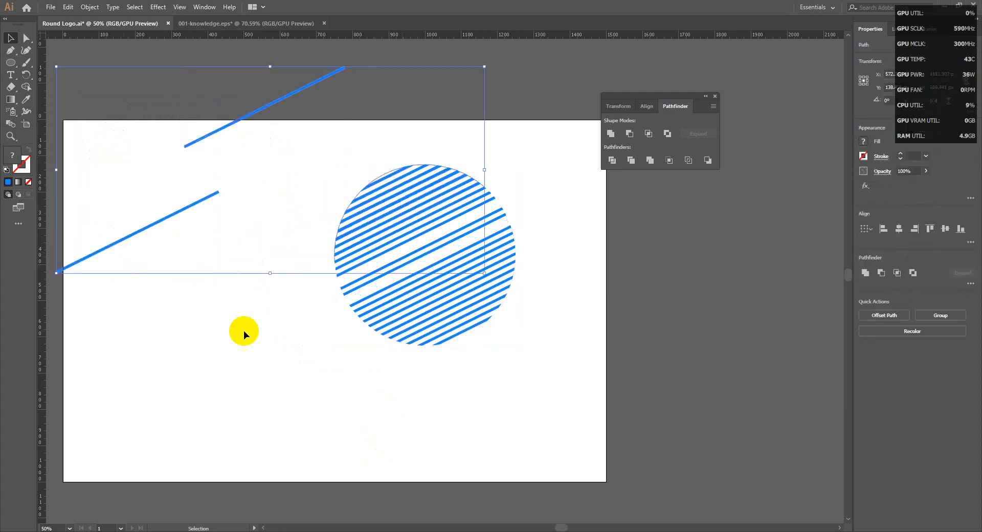
Step: Select and delete the circle's pieces, and undo back to the grouped striped circle
click(405, 391)
key(space)
drag(401, 359, 480, 380)
drag(165, 141, 580, 352)
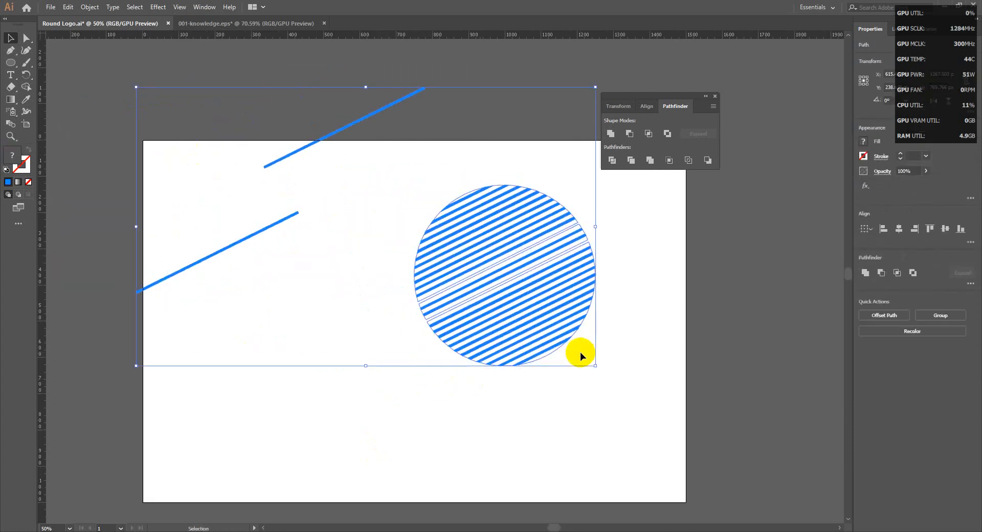
key(Delete)
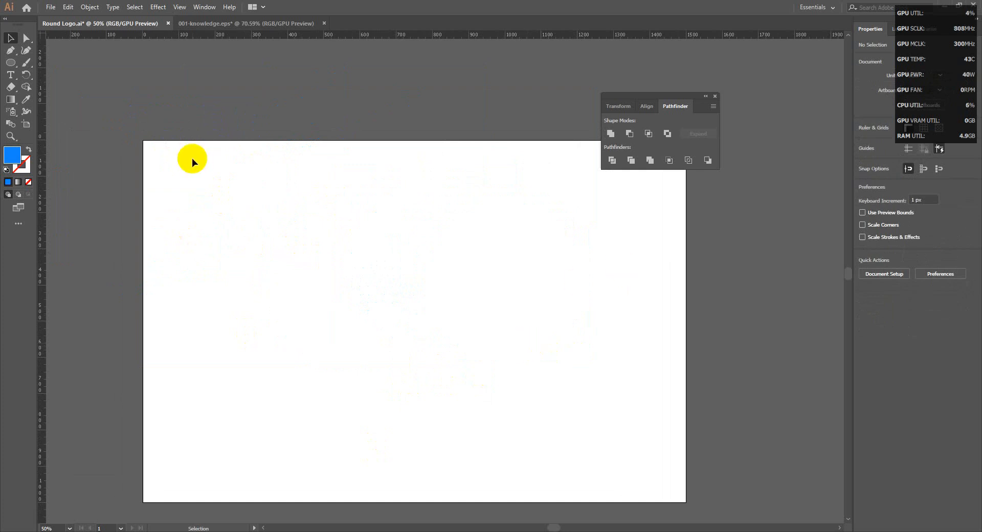
key(ctrl+z)
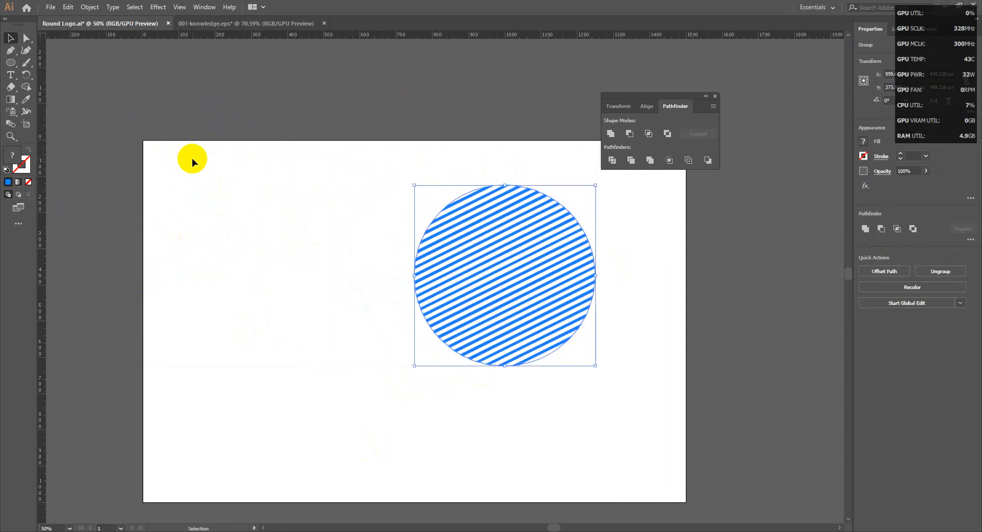
Step: Apply the Pathfinder Outline operation to the striped circle and inspect its contour lines up close
click(256, 185)
drag(289, 171, 616, 409)
click(686, 163)
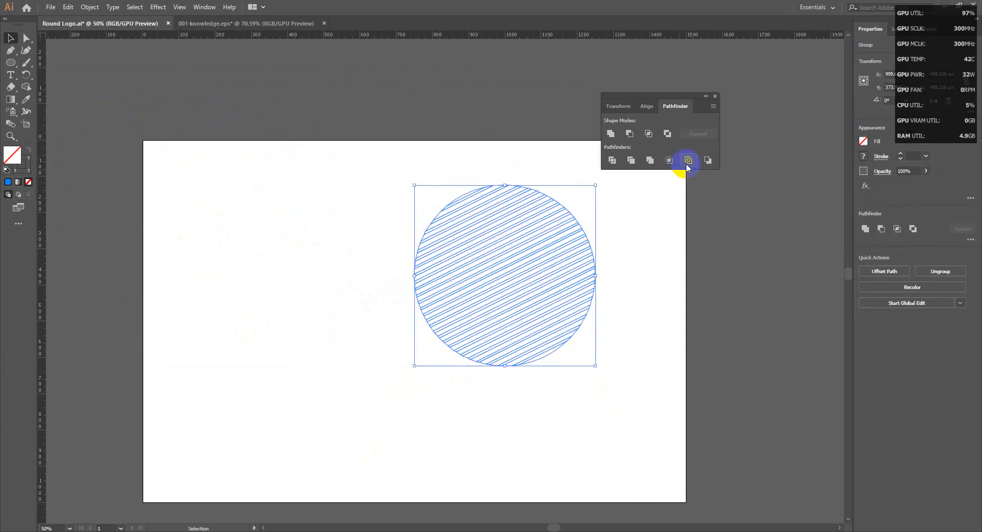
click(688, 239)
key(z)
click(518, 250)
click(493, 274)
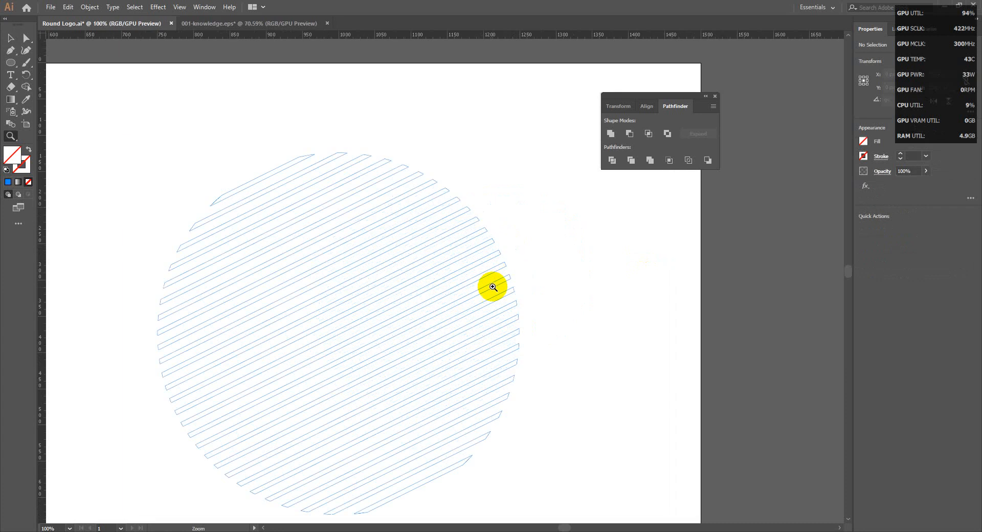
click(492, 297)
drag(446, 301, 677, 320)
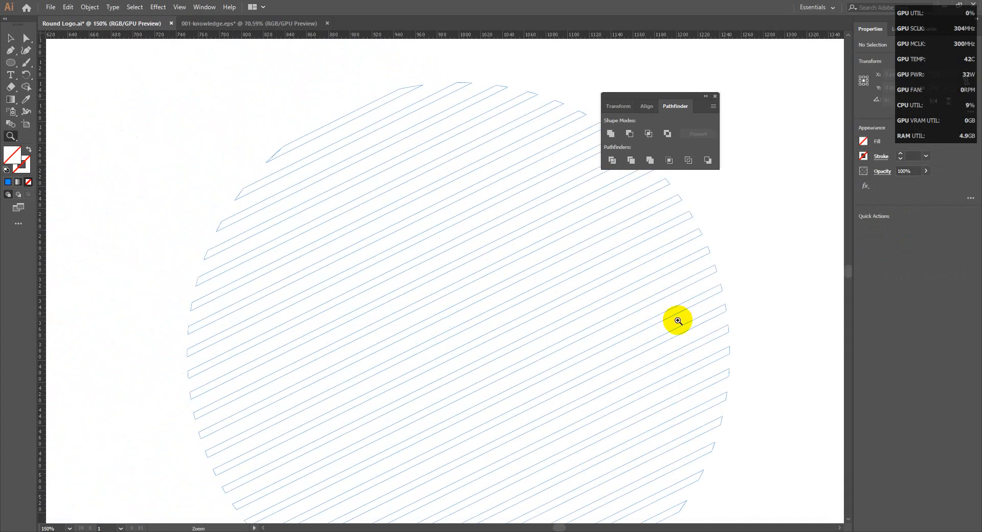
Step: Undo the Outline operation and apply it to the striped circle again
key(ctrl+minus)
key(ctrl+minus)
key(ctrl+z)
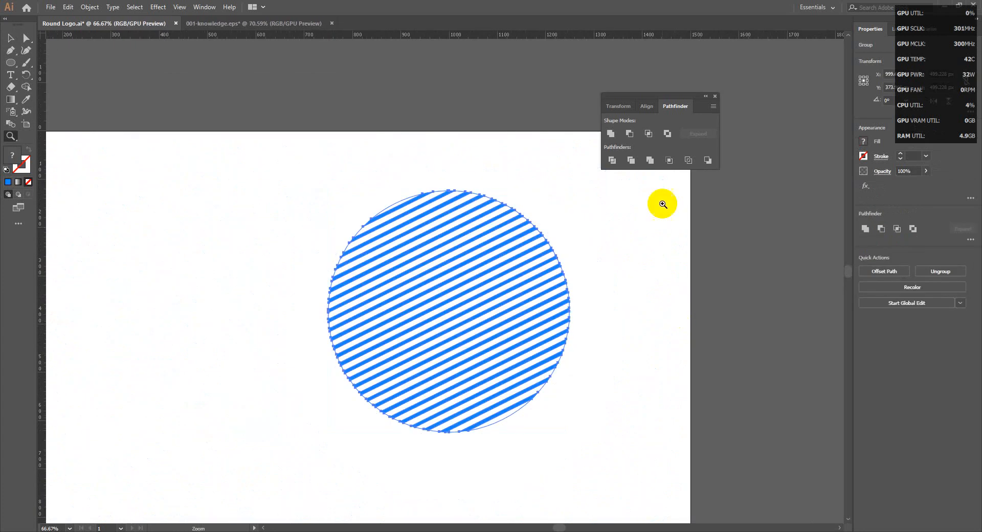
click(688, 160)
click(9, 39)
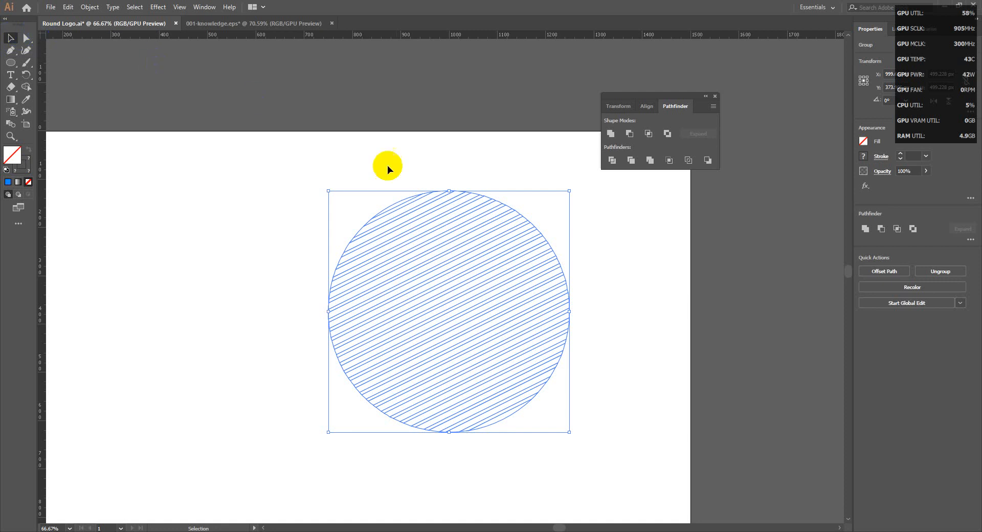
click(639, 232)
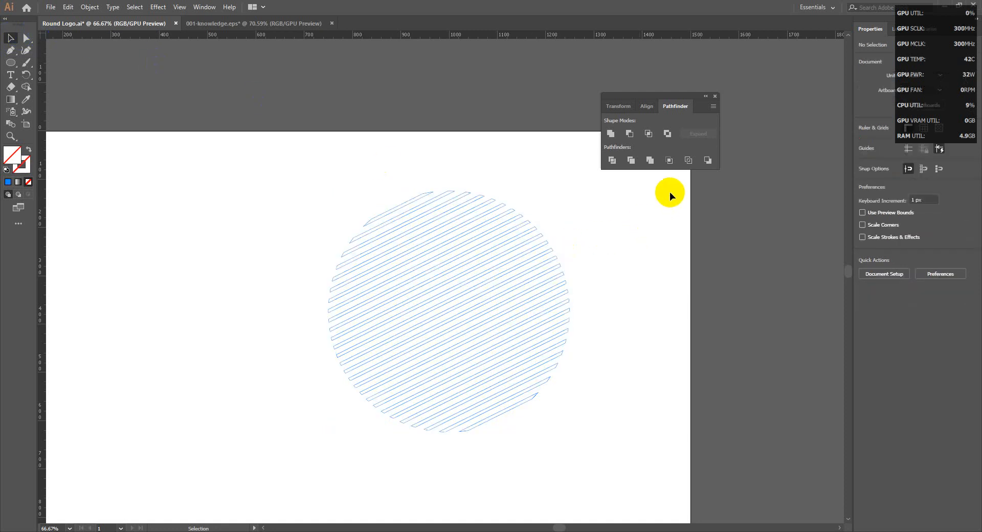
Step: Delete the striped circle and draw a blue-filled square about 443 px wide on the artboard
key(ctrl+a)
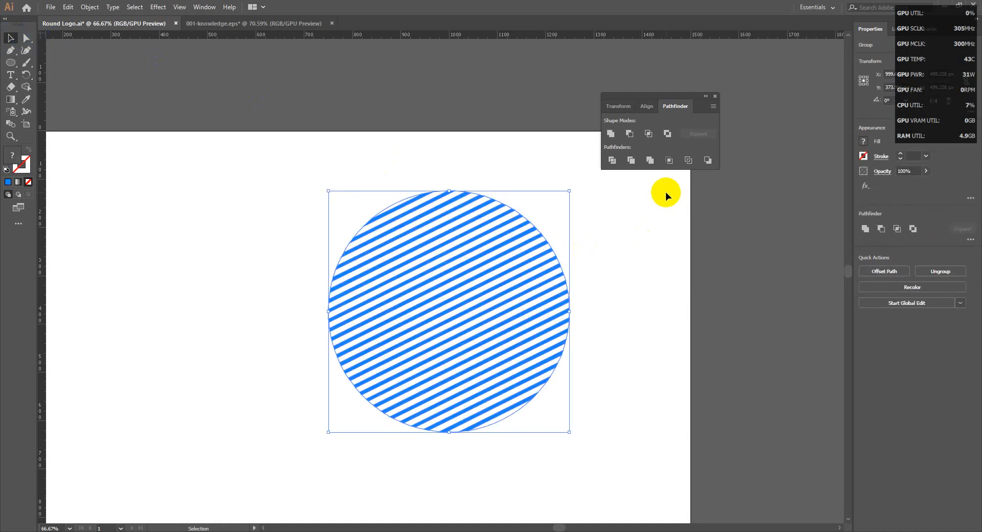
key(Delete)
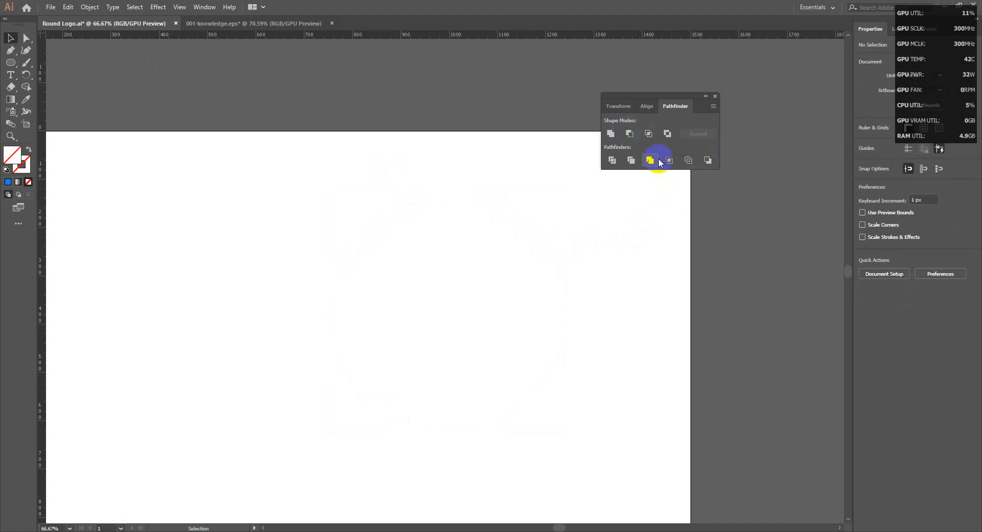
click(14, 61)
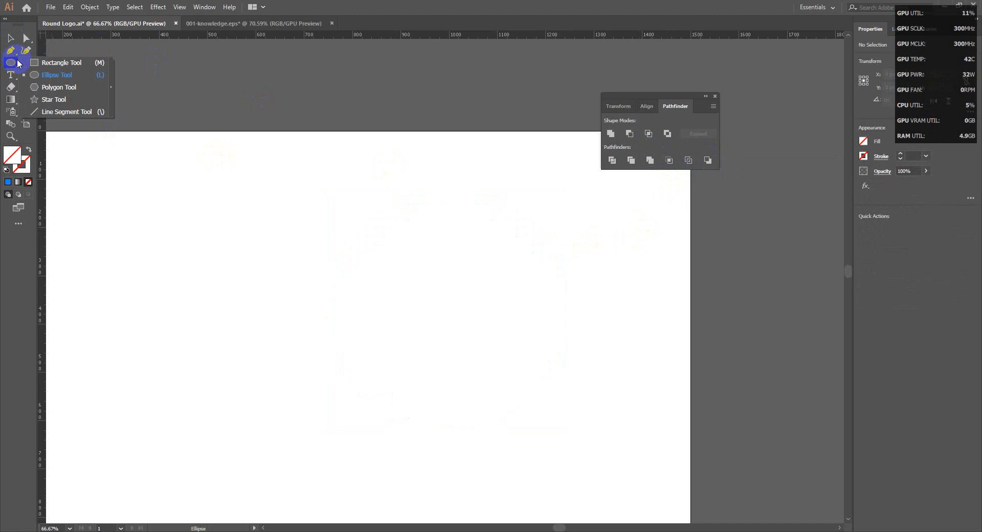
click(50, 63)
drag(166, 172, 346, 382)
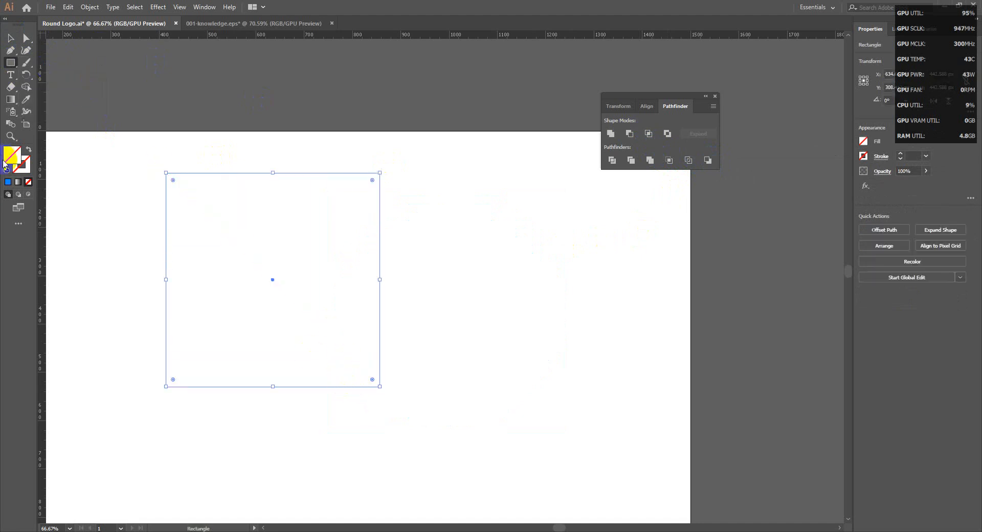
click(7, 183)
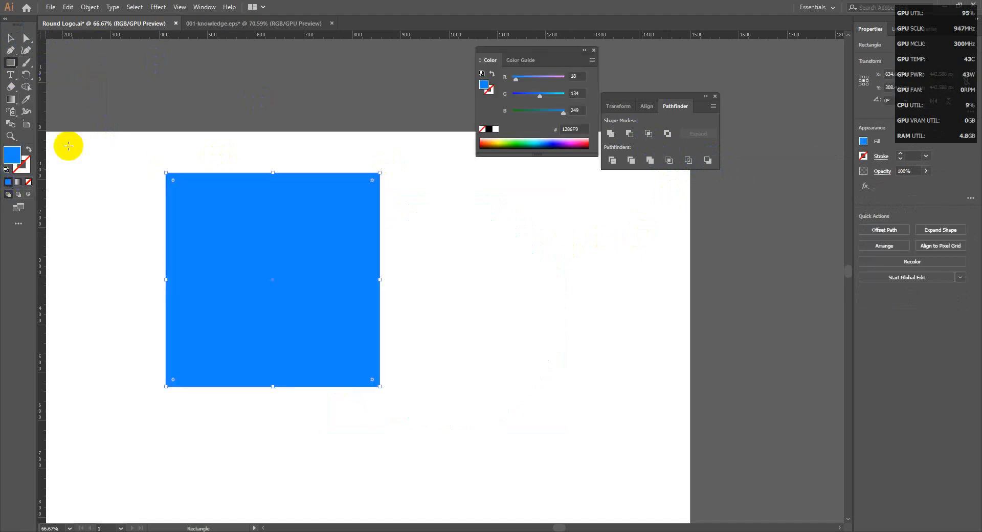
Step: Draw a circle about 410 px in diameter overlapping the square's lower-right part and fill it with yellow FBFF00
click(11, 63)
click(44, 77)
drag(199, 233, 394, 412)
click(491, 145)
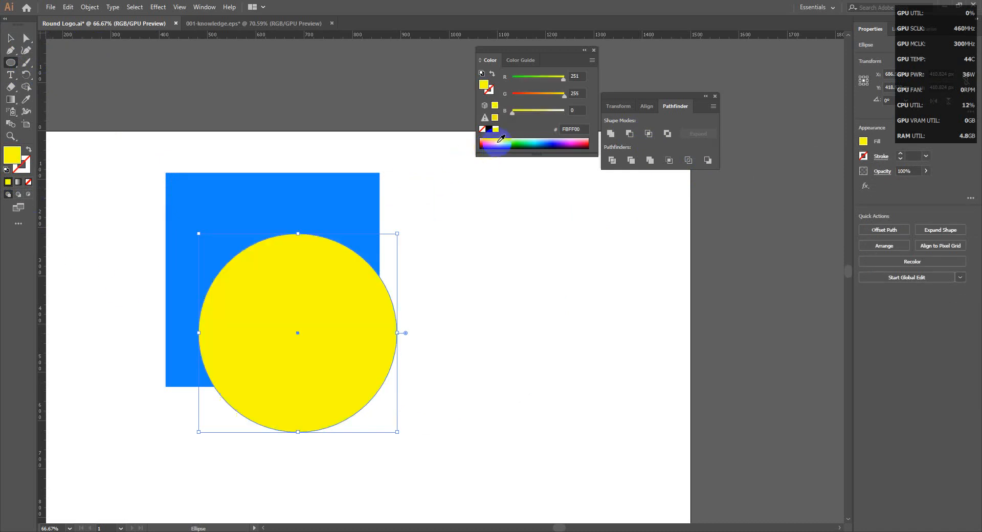
Step: Shift the blue square about 50 px left and 30 px up, and subtract it from the yellow circle with Minus Back
click(17, 38)
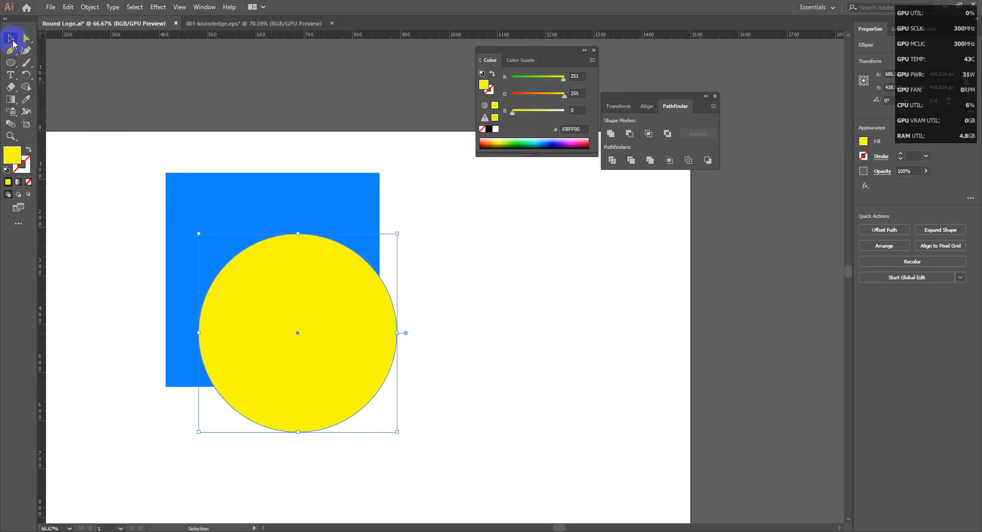
click(404, 193)
drag(385, 191, 344, 170)
drag(357, 201, 334, 187)
drag(456, 441, 157, 236)
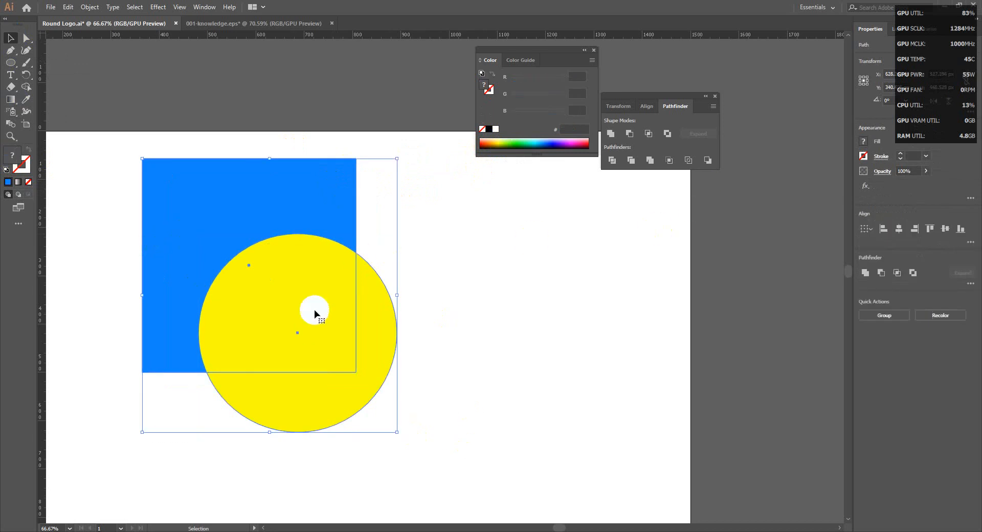
click(708, 160)
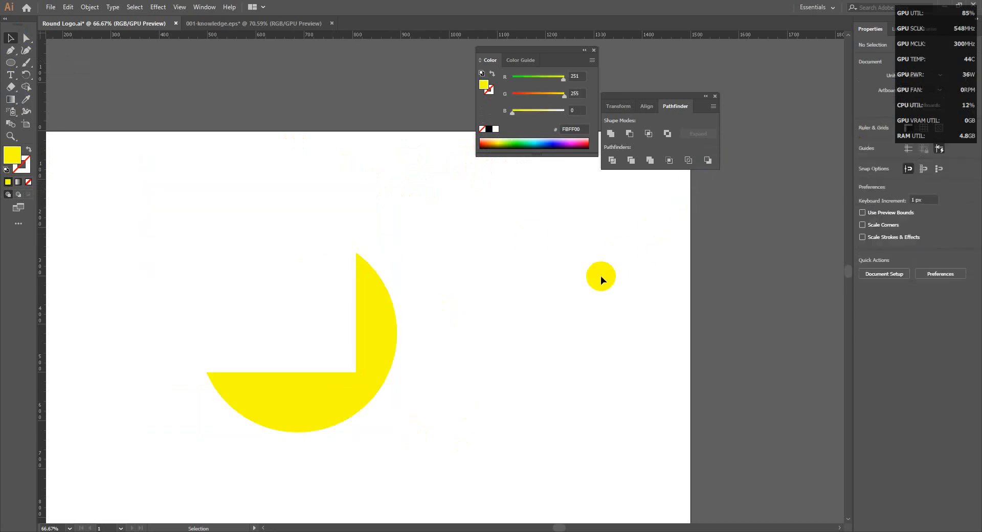
Step: Undo Minus Back, reapply and undo it several times on the square and circle, and undo the square's last move
key(ctrl+z)
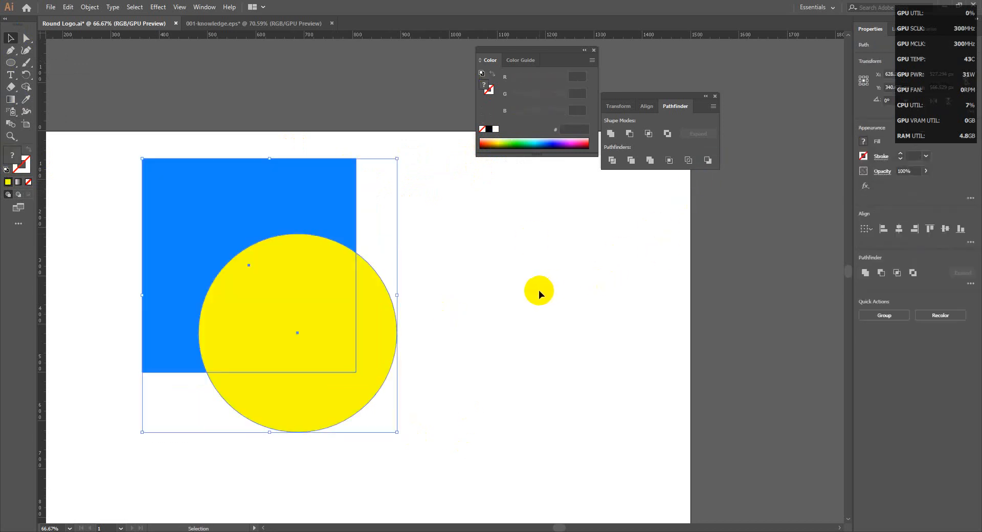
click(708, 160)
key(ctrl+z)
click(708, 160)
key(ctrl+z)
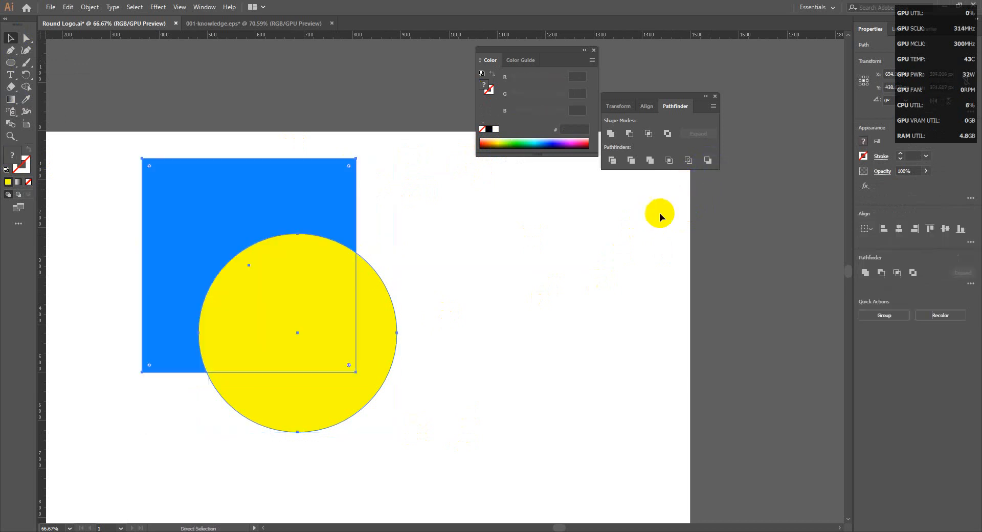
click(707, 160)
key(ctrl+z)
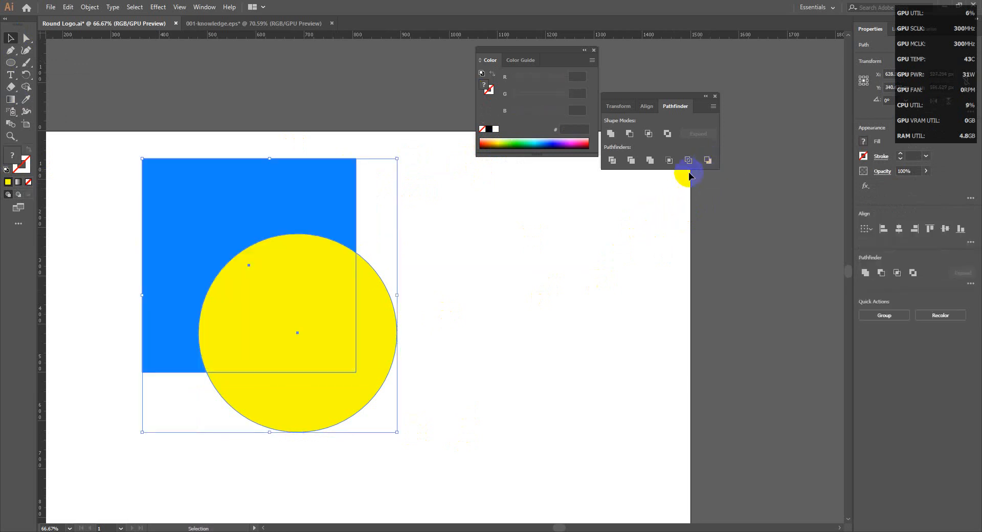
key(ctrl+z)
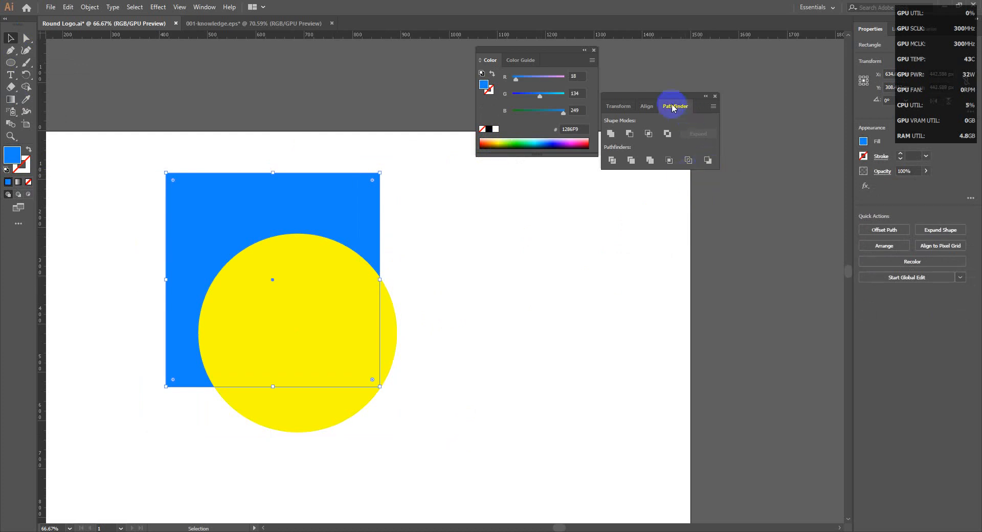
Step: Move the Pathfinder panel away from the drawing area and delete the blue square together with the yellow circle
drag(655, 96, 706, 121)
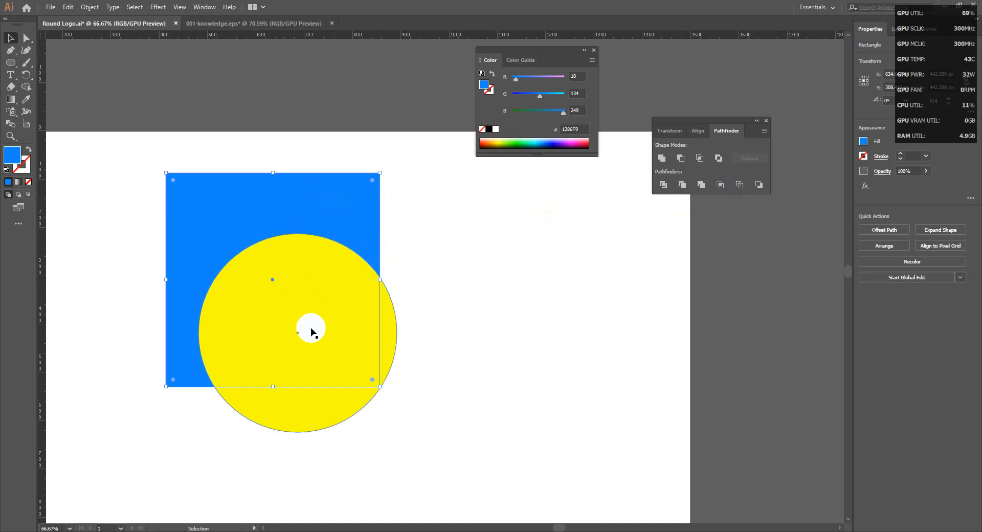
drag(114, 171, 411, 392)
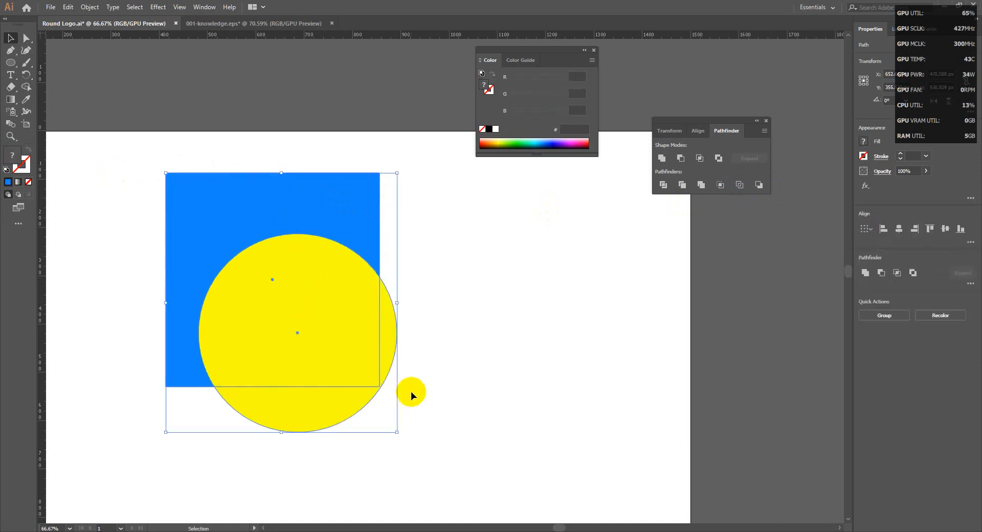
key(Delete)
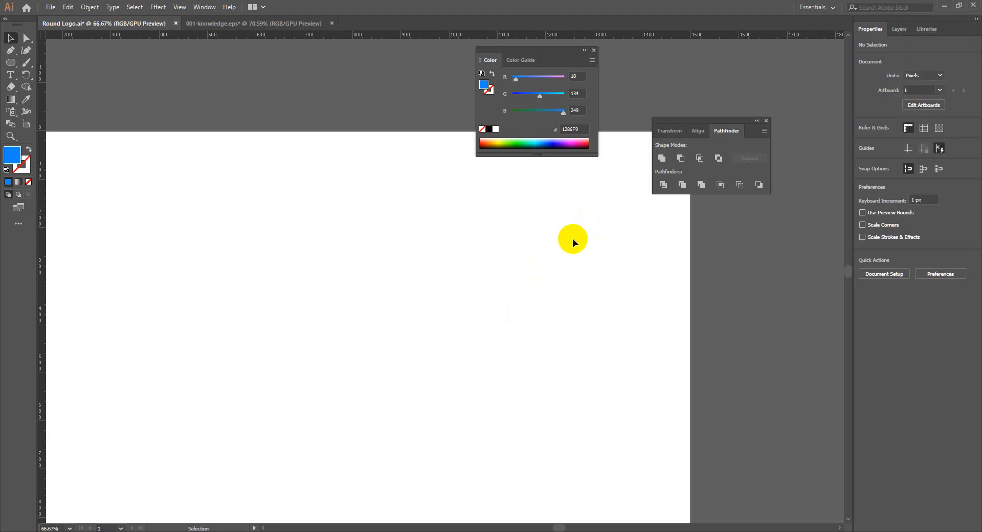
Step: Add a lowercase letter "a" as text on the empty artboard and set its font to Calibri Bold
click(26, 88)
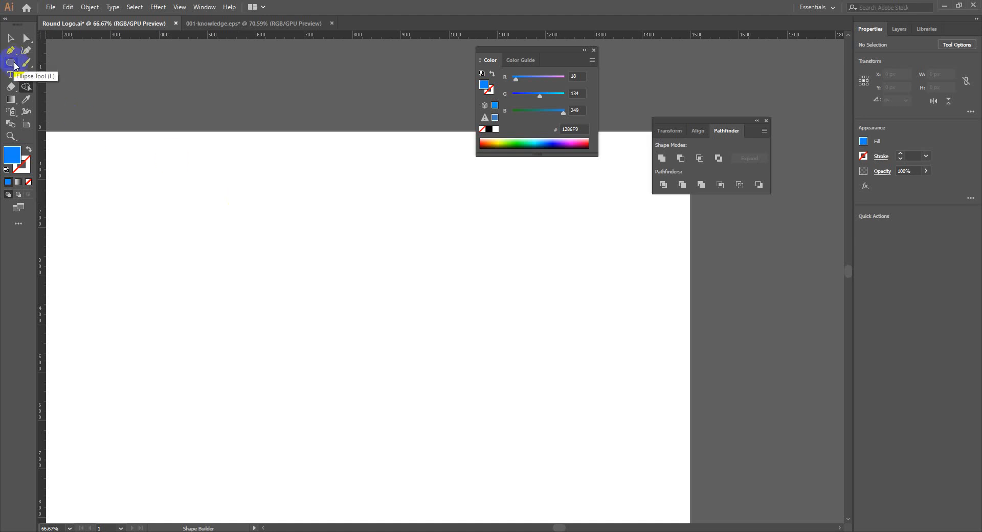
key(t)
click(254, 303)
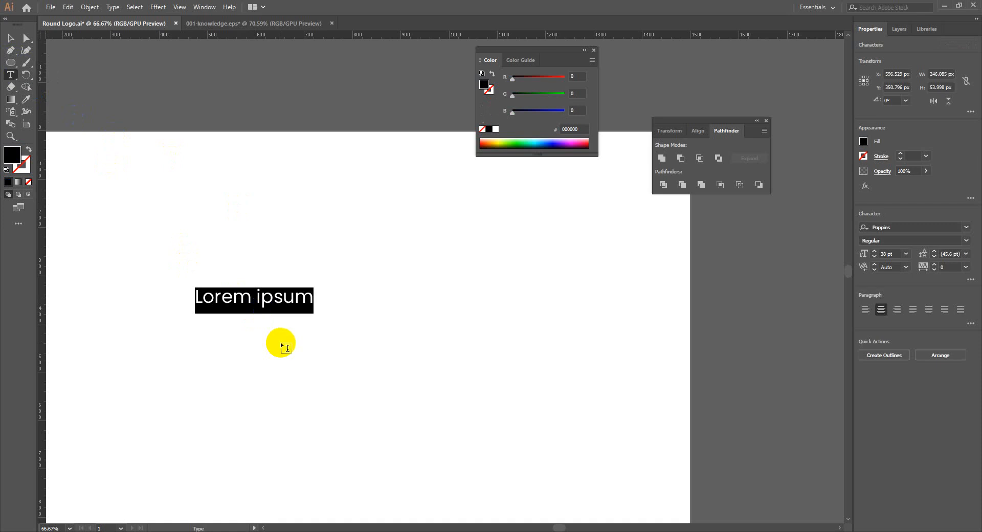
text(A)
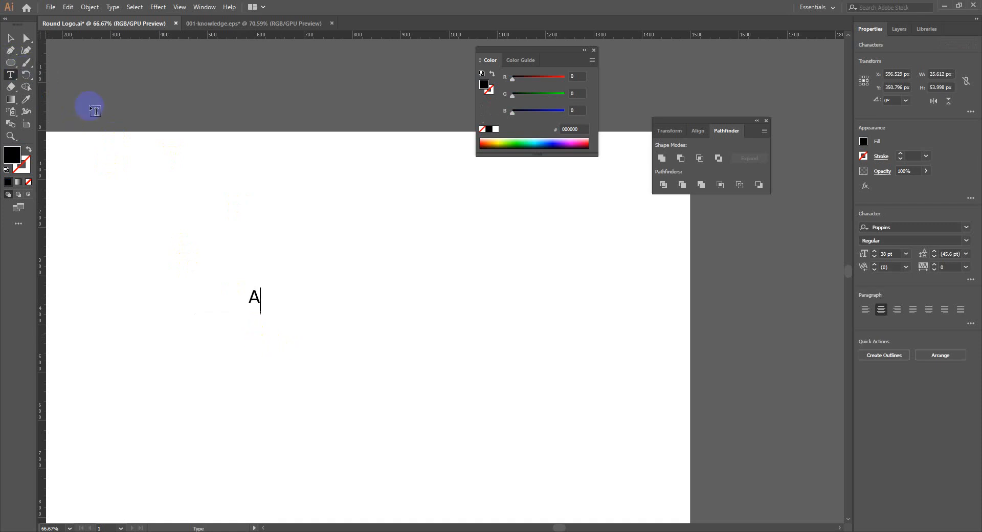
key(BackSpace)
text(a)
click(11, 38)
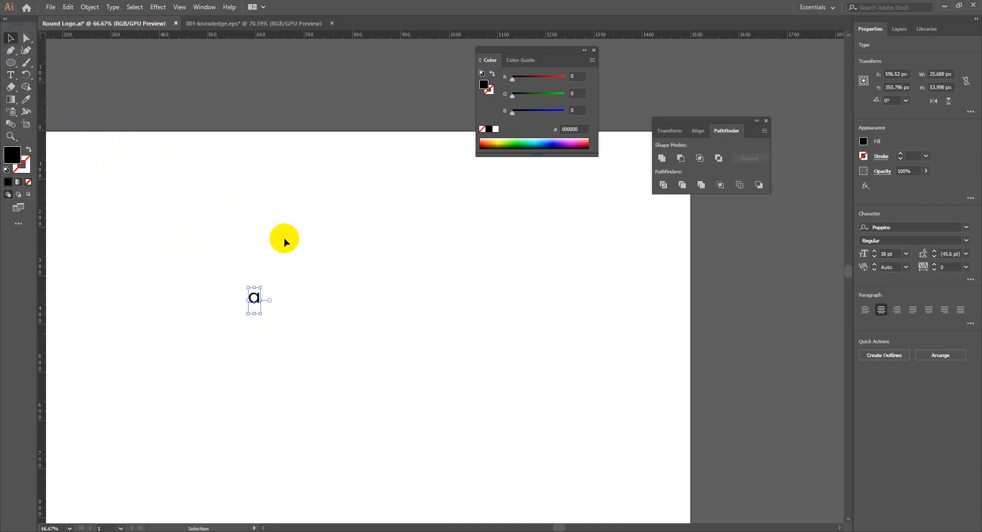
click(897, 227)
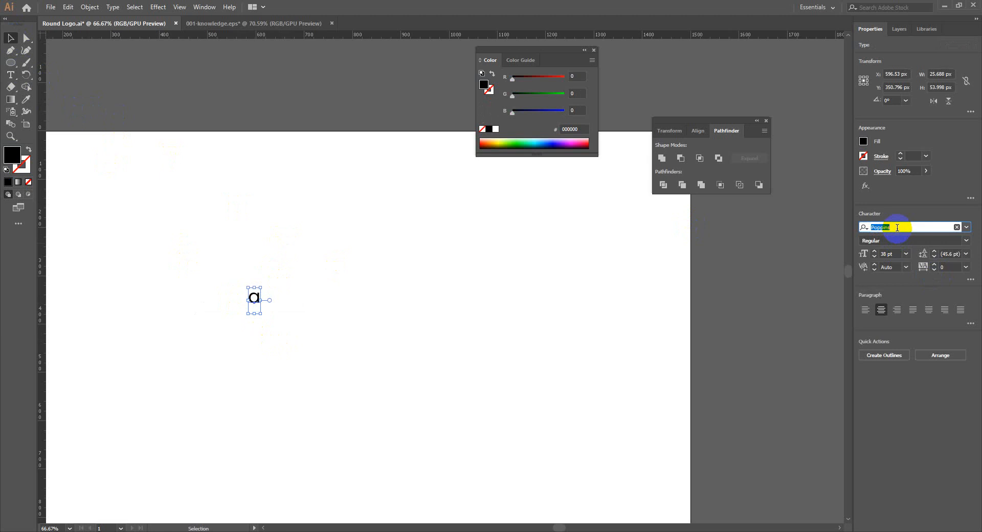
text(cali)
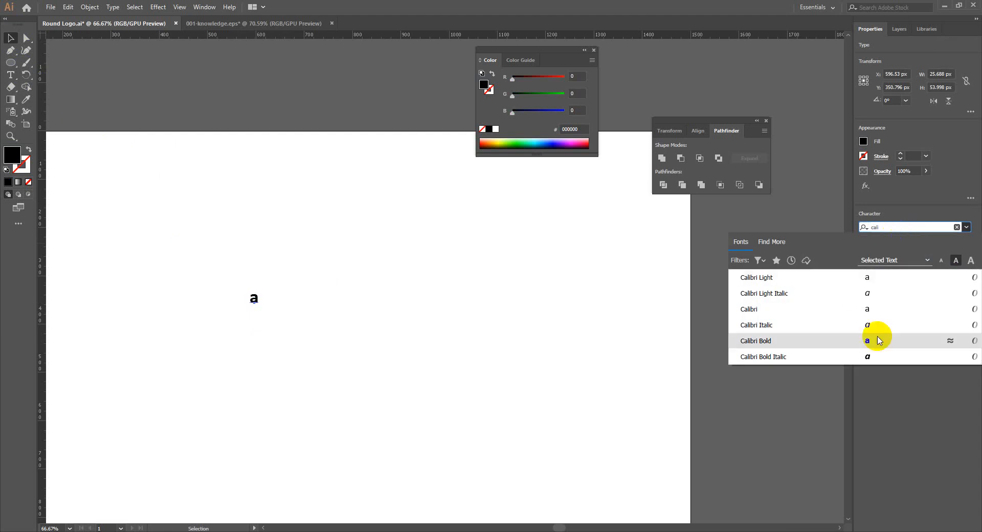
click(833, 341)
Step: Enlarge the letter "a" to a font size of about 591 pt and change its font style to Regular
drag(259, 310, 459, 465)
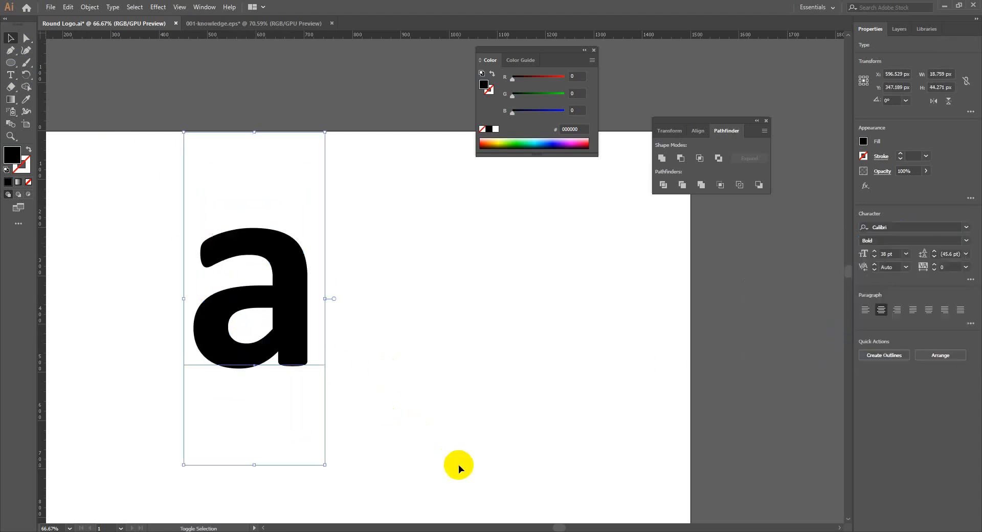
click(965, 238)
click(938, 280)
click(336, 399)
drag(336, 399, 97, 261)
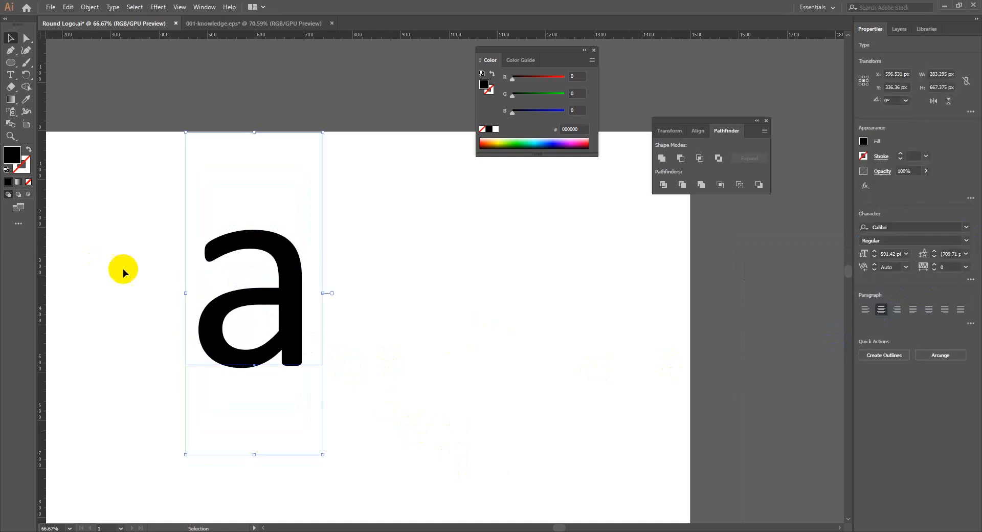
Step: Shift the letter slightly up and right, convert it to outlines, and enlarge it to about 455 by 609 px
drag(302, 305, 307, 281)
right_click(306, 282)
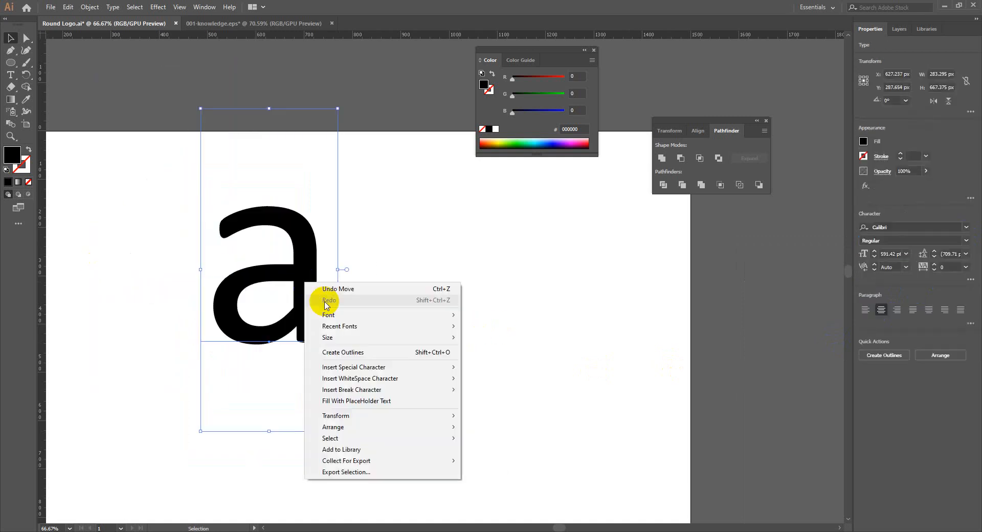
click(374, 353)
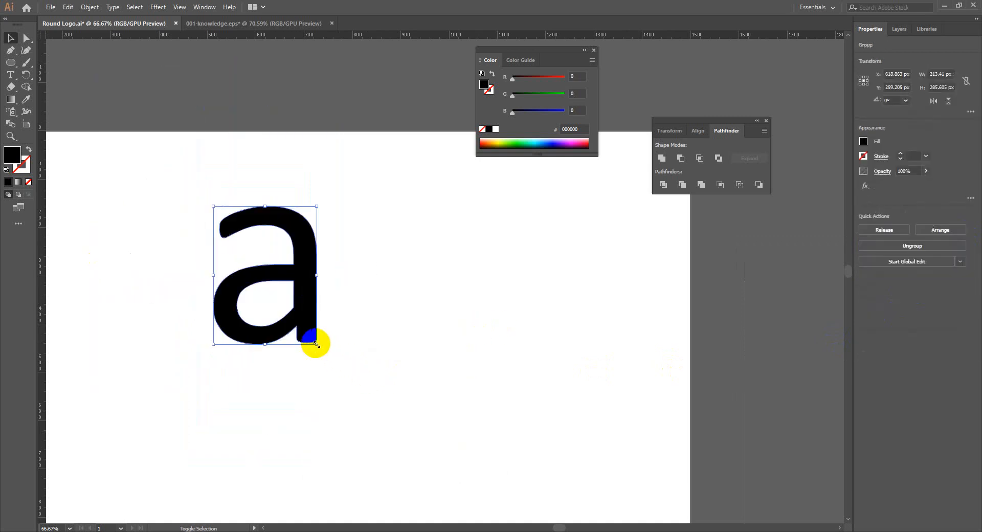
drag(315, 344, 413, 410)
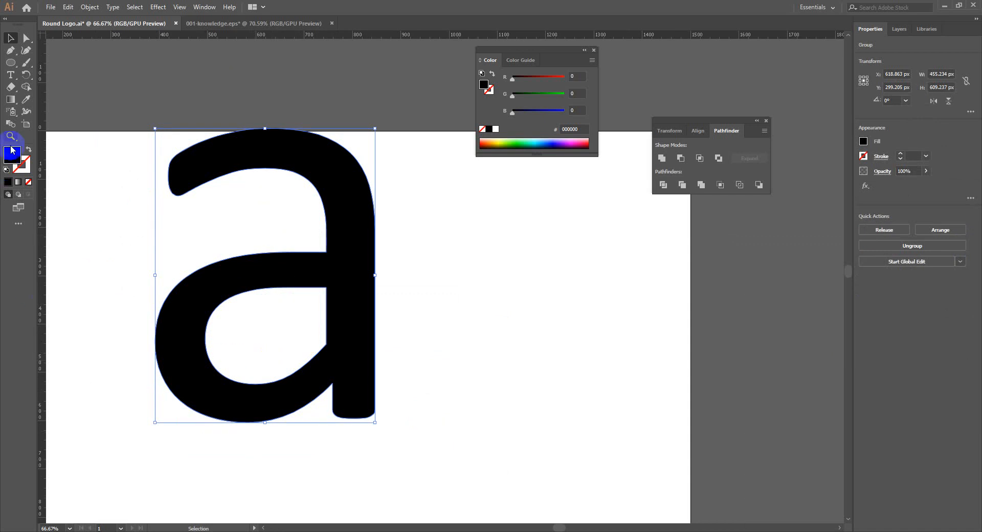
Step: Fill the enclosed counter of the letter "a" as a new shape with Shape Builder and ungroup the result
click(27, 87)
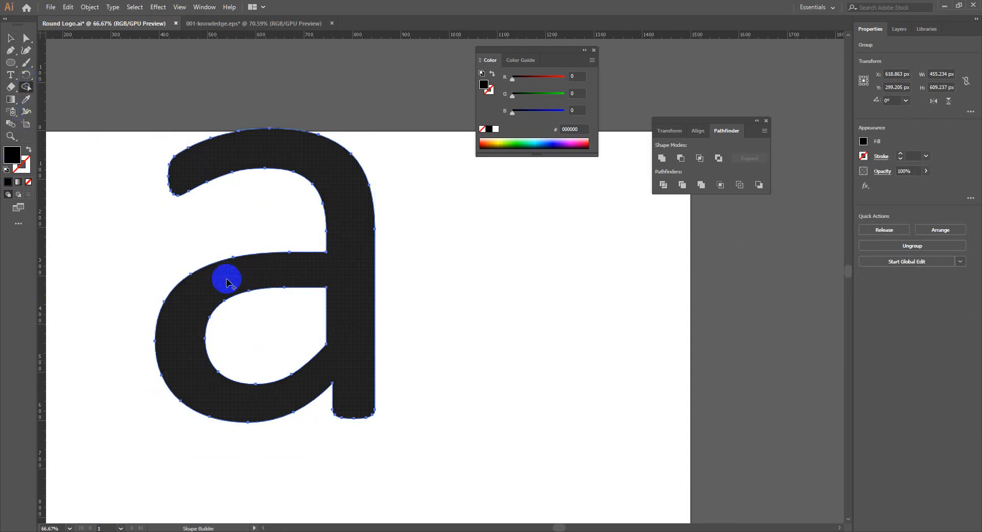
click(263, 342)
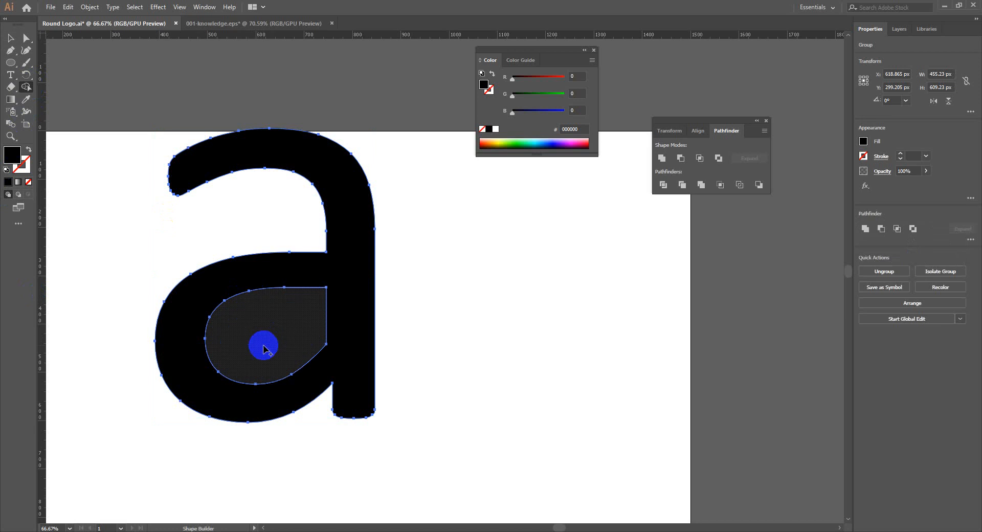
click(9, 39)
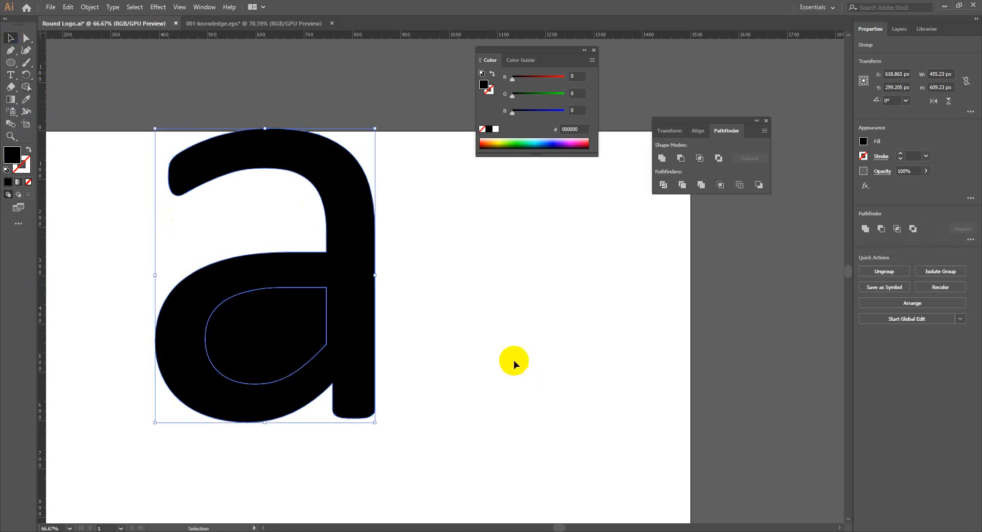
right_click(255, 331)
click(302, 418)
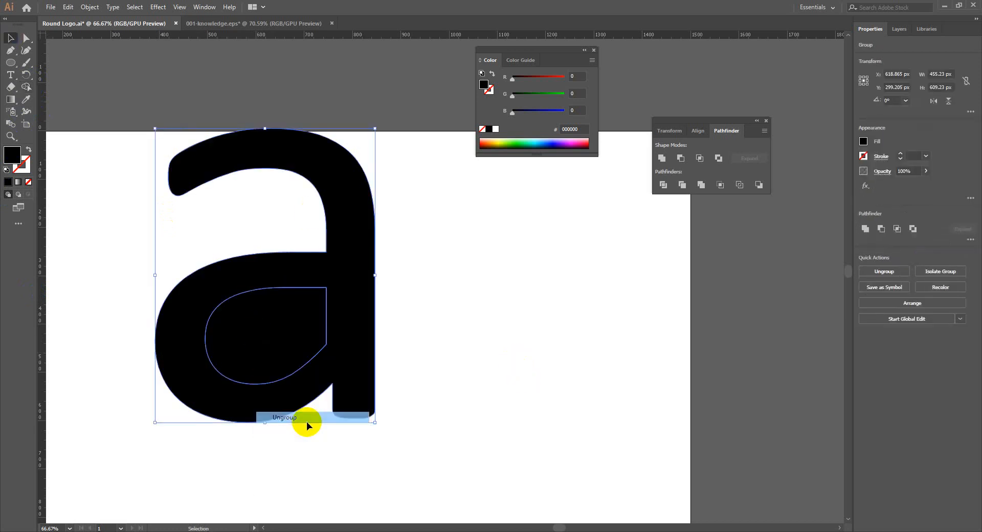
Step: Fill the new counter shape inside the letter with pink FF1779
click(267, 349)
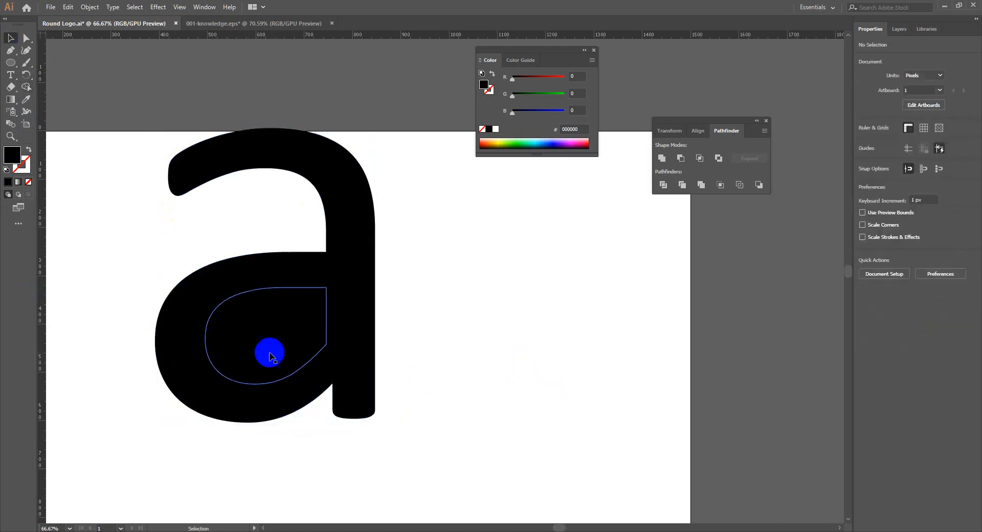
click(509, 141)
drag(518, 143, 587, 141)
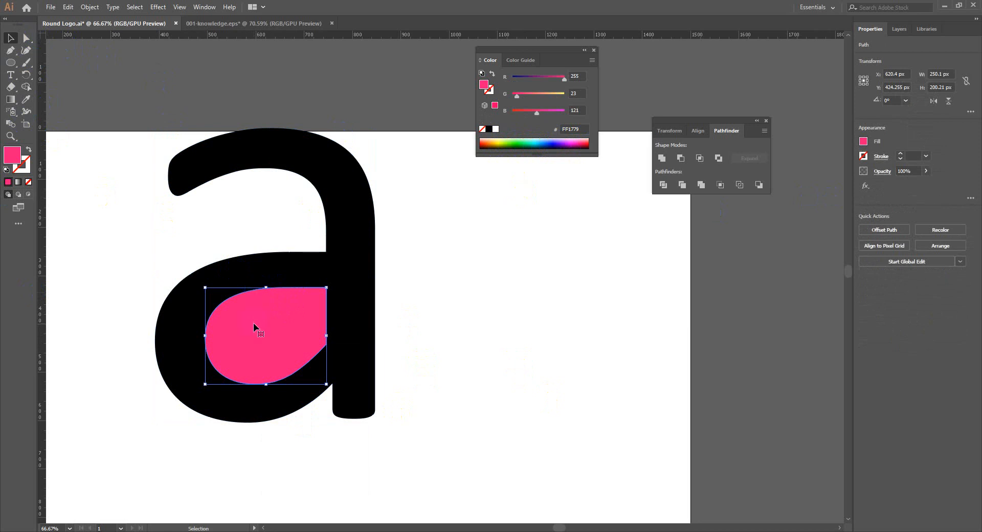
Step: Move the pink counter shape about 470 px to the right, out of the letter, undoing the trial moves back into it
drag(253, 328, 281, 333)
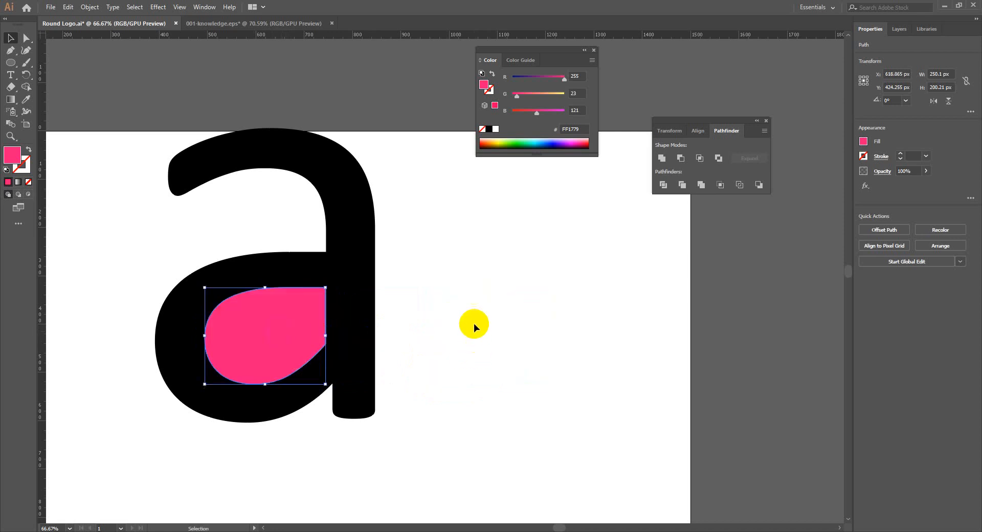
key(ctrl+z)
drag(501, 335, 299, 342)
key(ctrl+z)
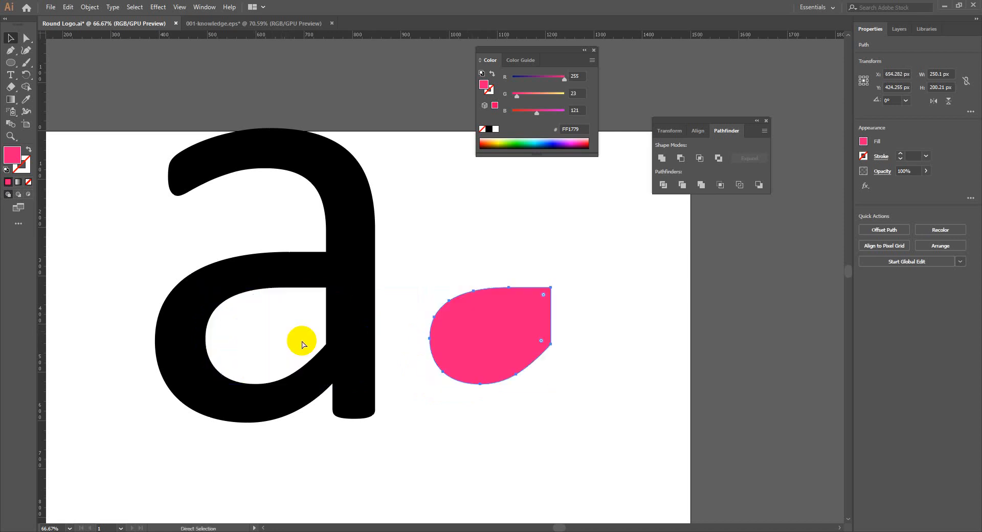
key(ctrl+z)
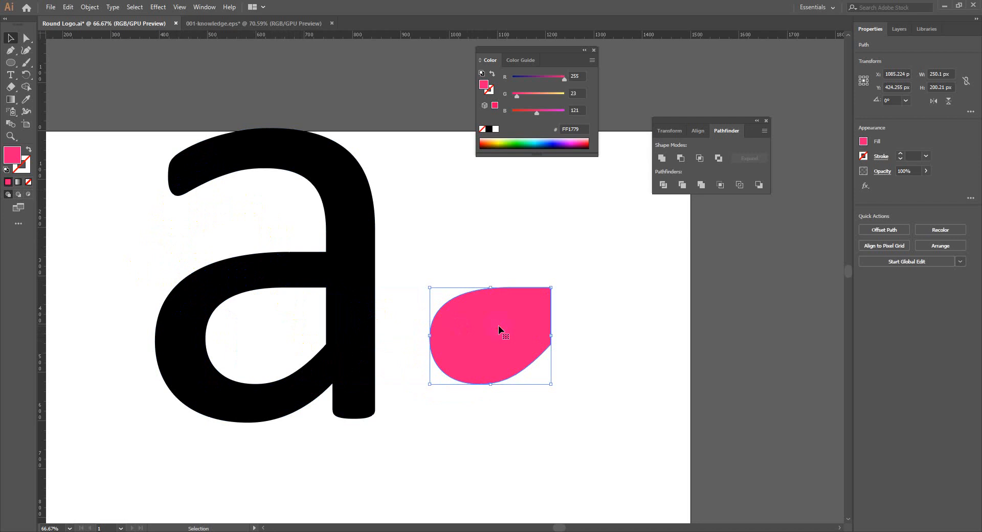
Step: Delete the pink counter shape and the black letter "a" from the artboard
key(Delete)
click(355, 304)
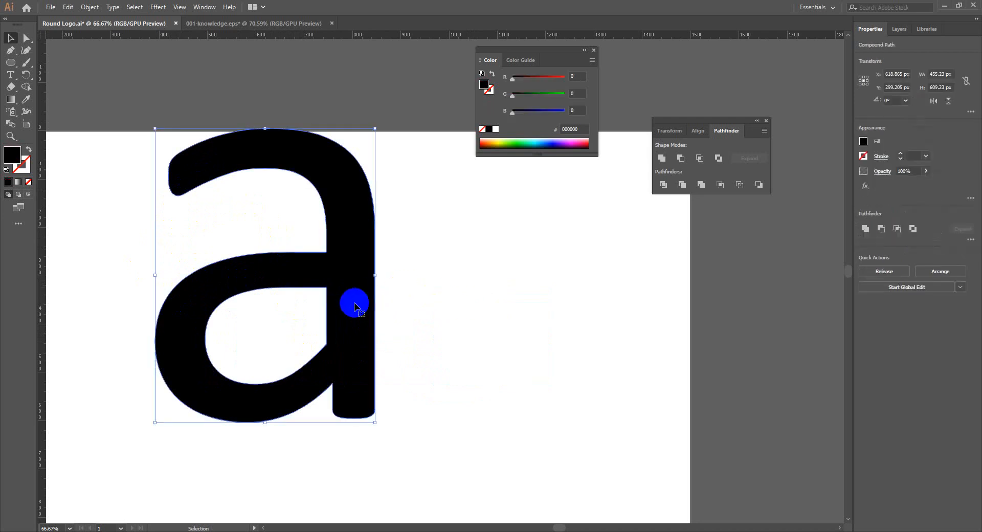
key(Delete)
Step: Draw a black rectangle about 340 px high and narrow it from its right side to about 700 px wide
click(10, 63)
click(56, 63)
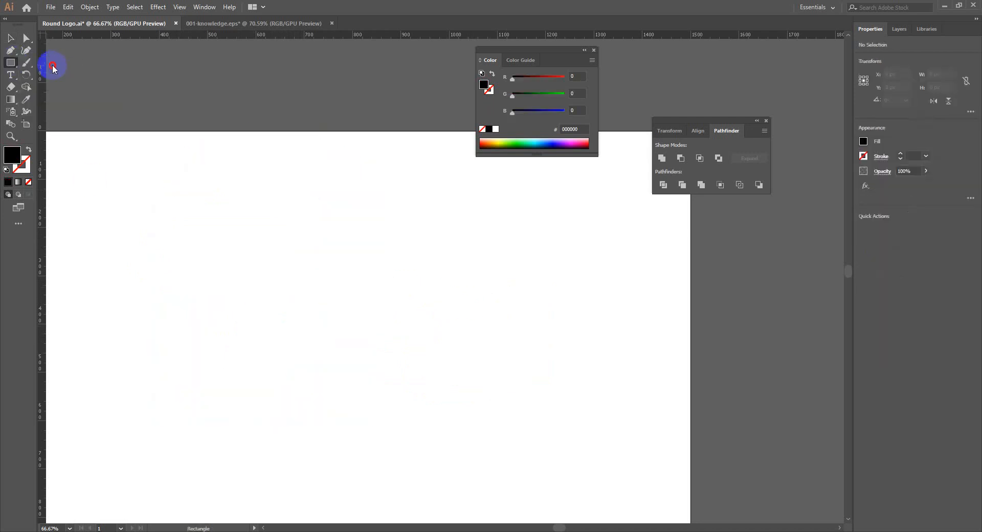
drag(184, 222, 562, 385)
key(v)
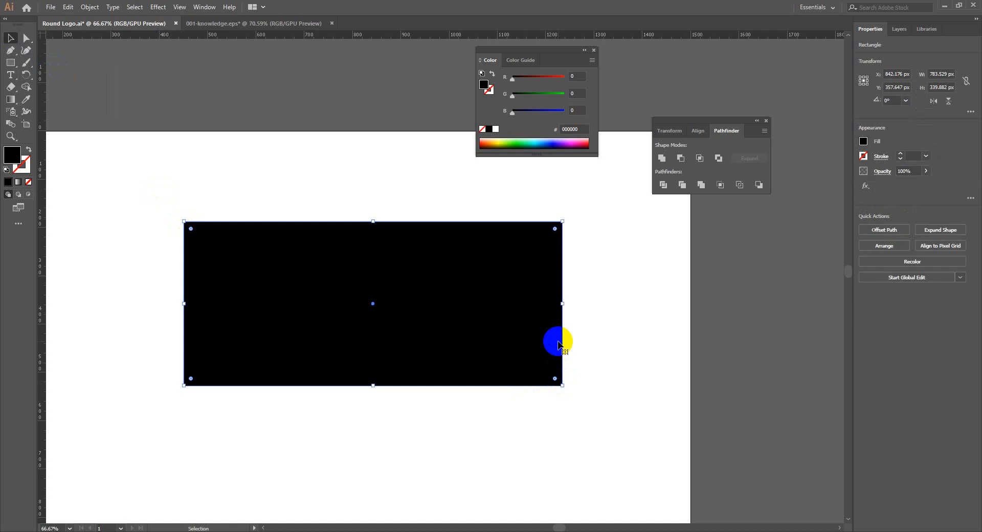
drag(562, 303, 522, 318)
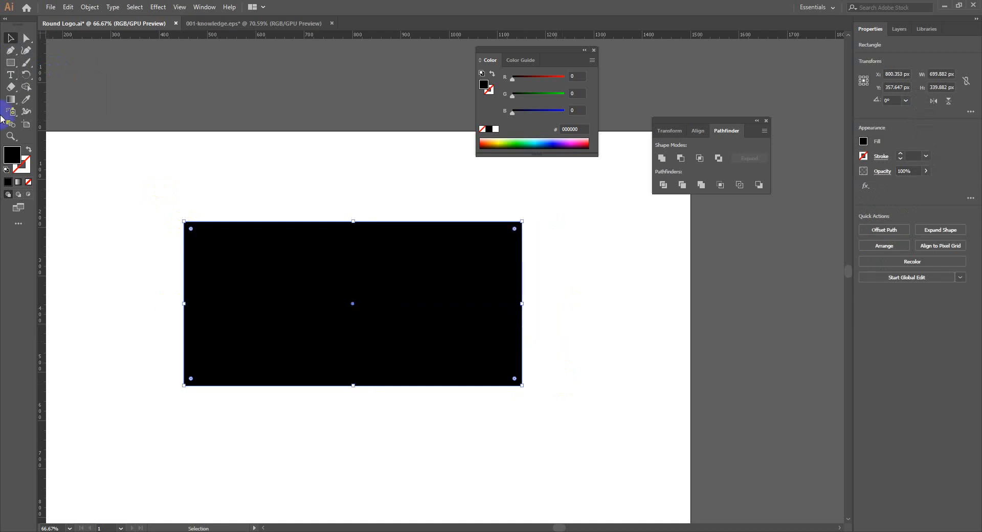
Step: Draw a star about 613 by 643 px overlapping the rectangle's right end and fill it with yellow-green E1FF17
click(10, 62)
click(51, 99)
drag(336, 190, 545, 452)
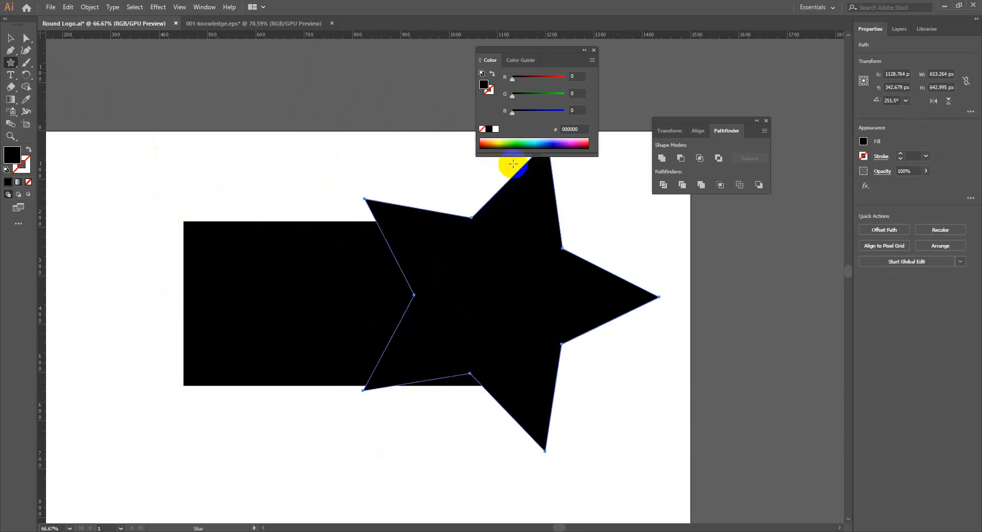
click(500, 141)
Step: Select the black rectangle and the yellow-green star together
click(10, 37)
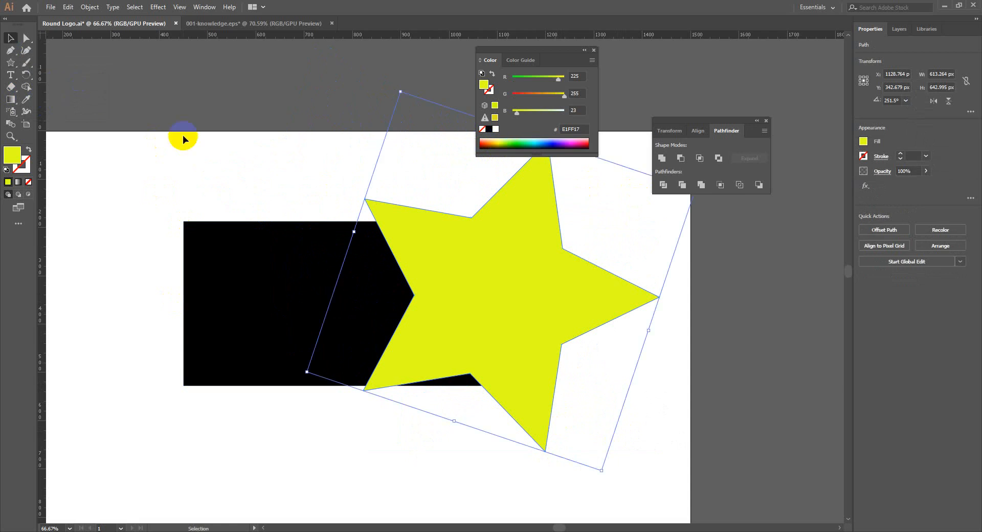
drag(182, 138, 614, 428)
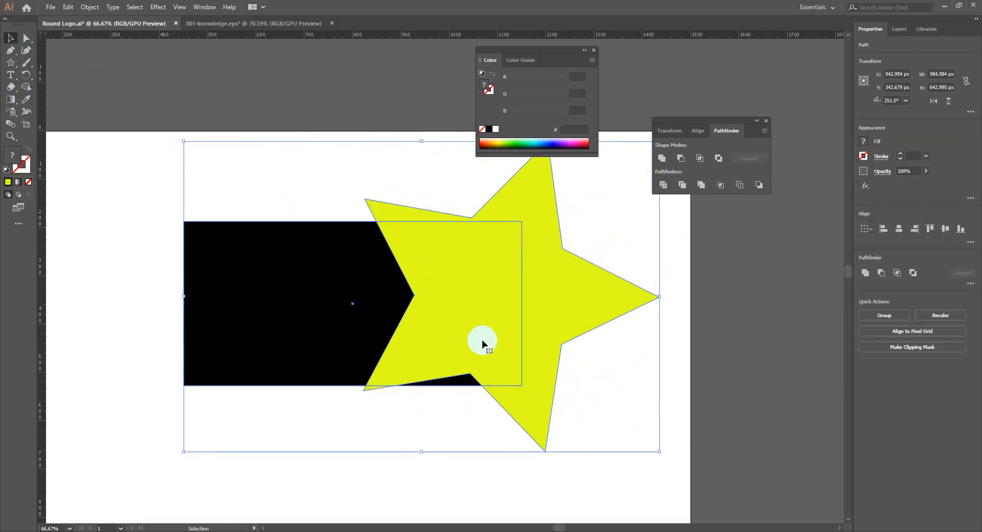
drag(158, 174, 618, 412)
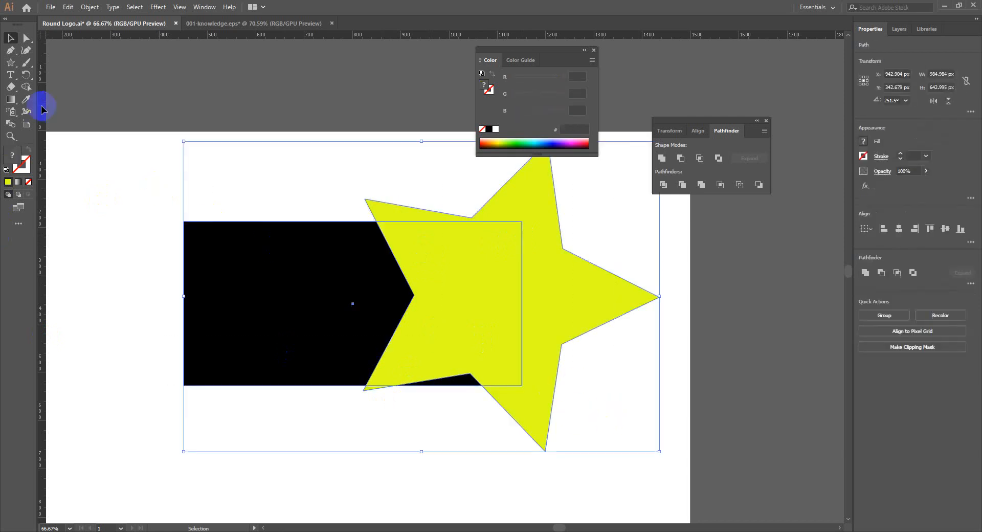
Step: Try removing the star's area outside the rectangle with the Shape Builder tool and moving the remaining star piece, and undo these changes
click(30, 89)
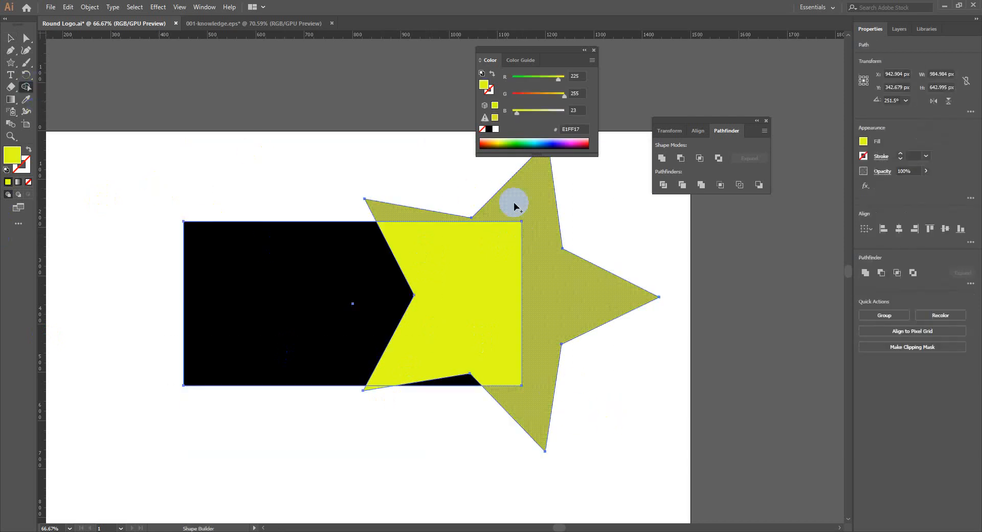
alt+click(558, 234)
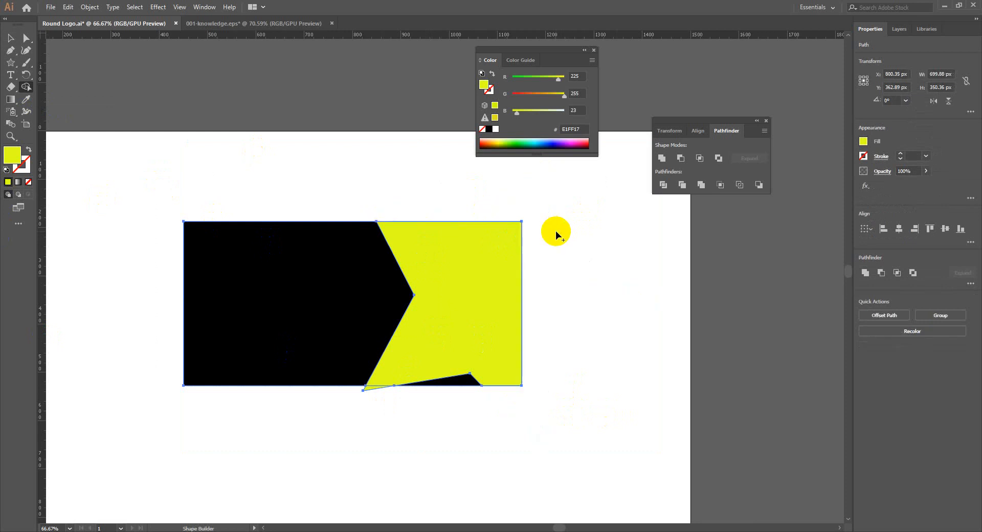
key(ctrl+z)
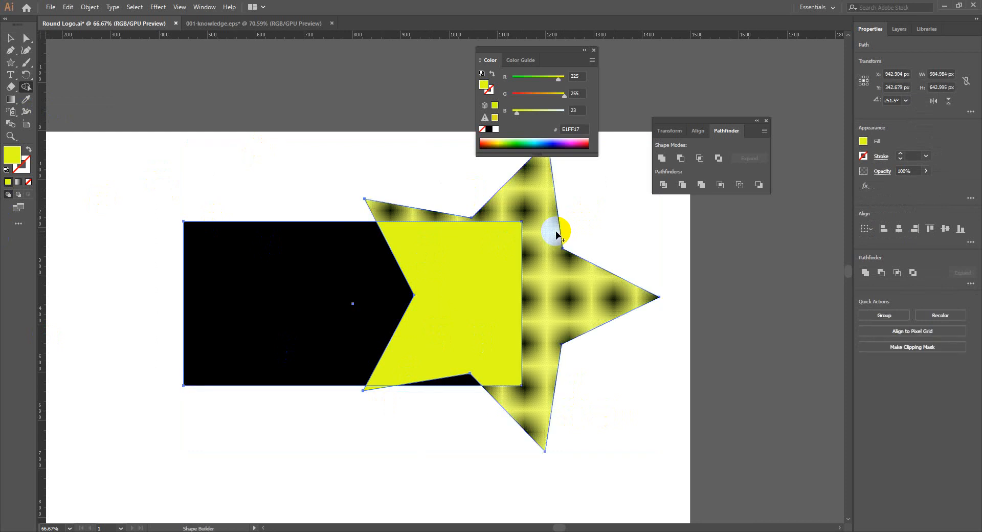
alt+click(555, 234)
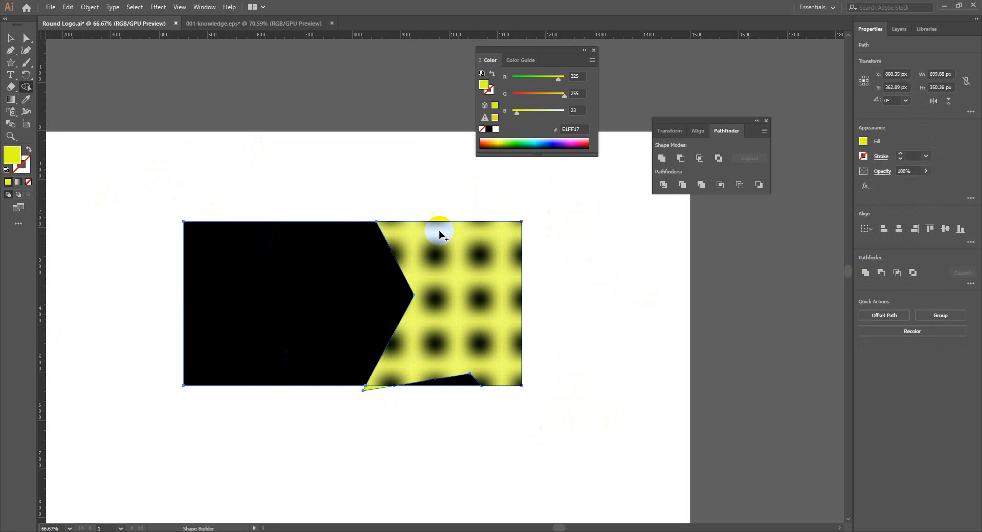
click(11, 39)
click(206, 130)
drag(450, 287, 282, 289)
key(ctrl+z)
key(ctrl+z)
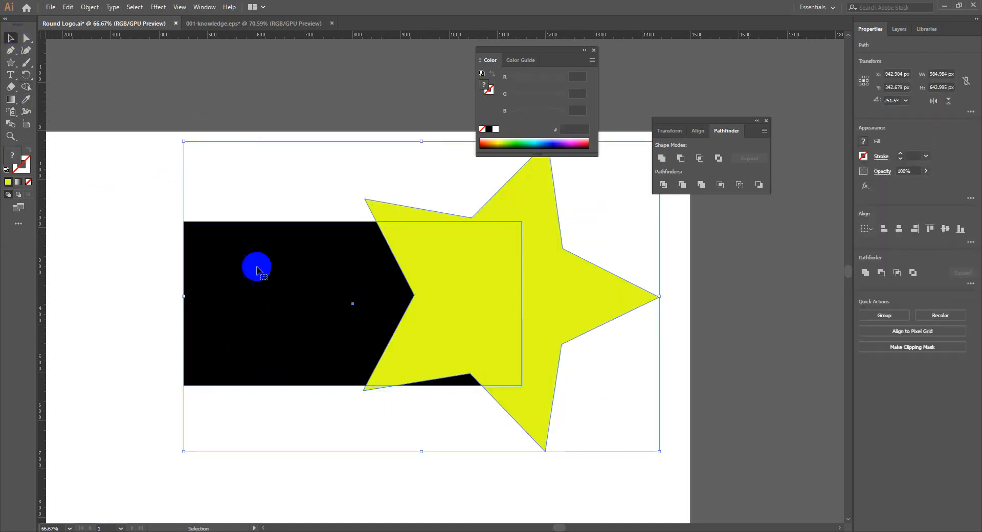
Step: Reselect the rectangle and star, subtract the star's outer area with the Shape Builder, and undo the subtraction
drag(134, 147, 385, 253)
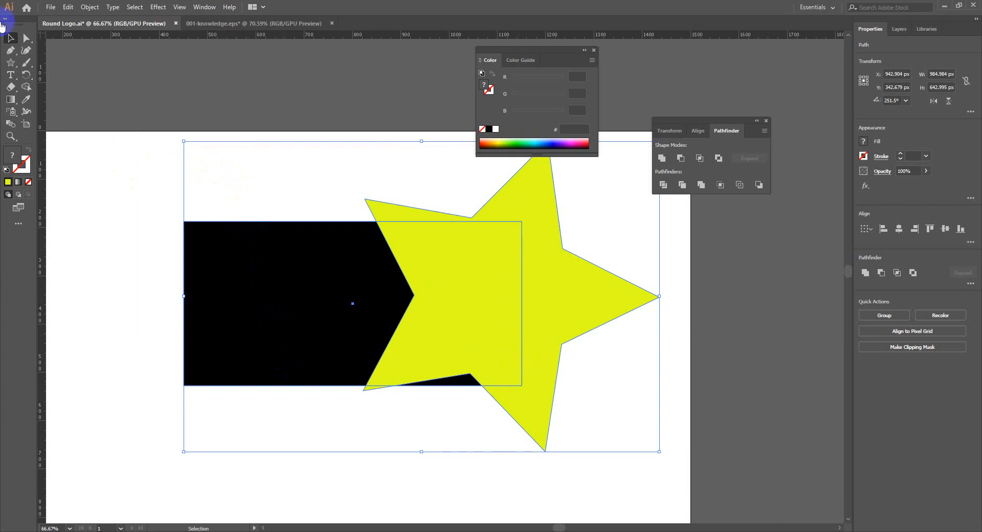
click(26, 87)
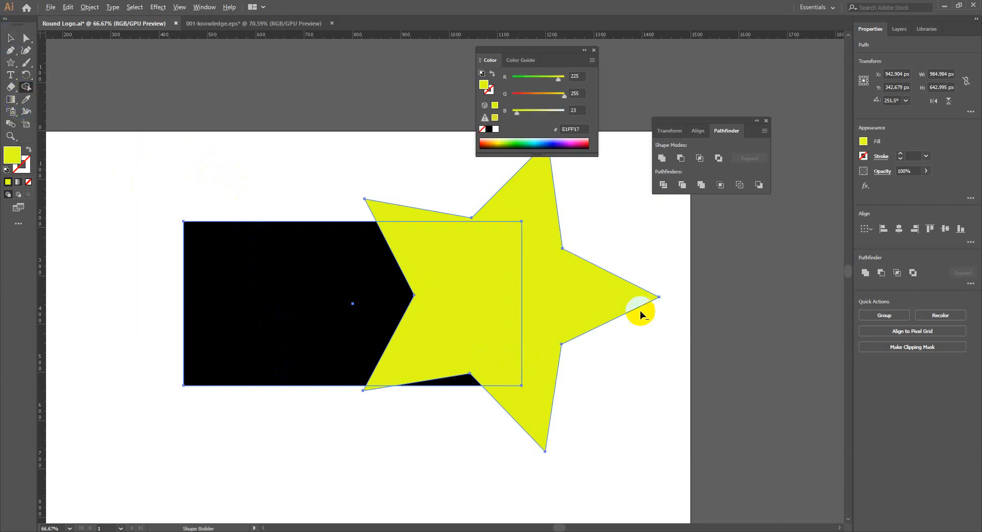
alt+click(628, 303)
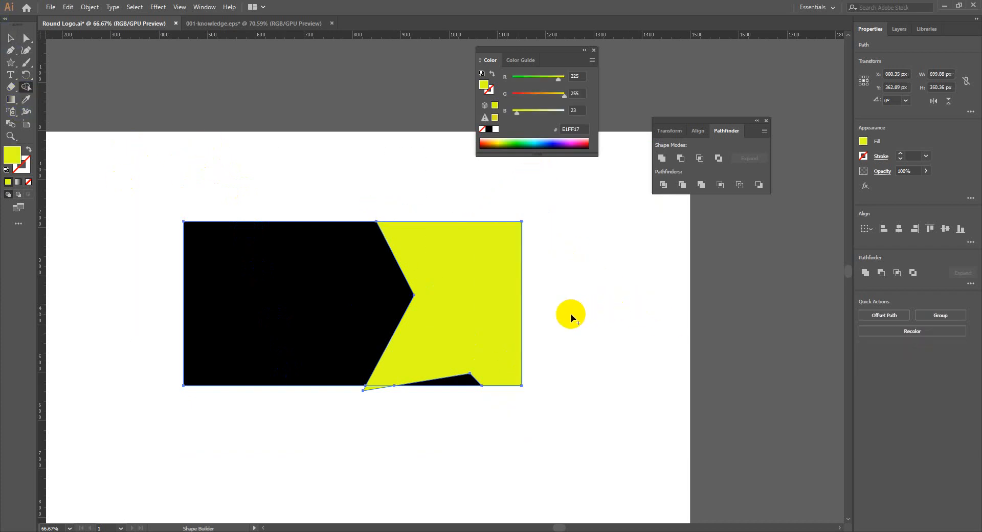
key(ctrl+z)
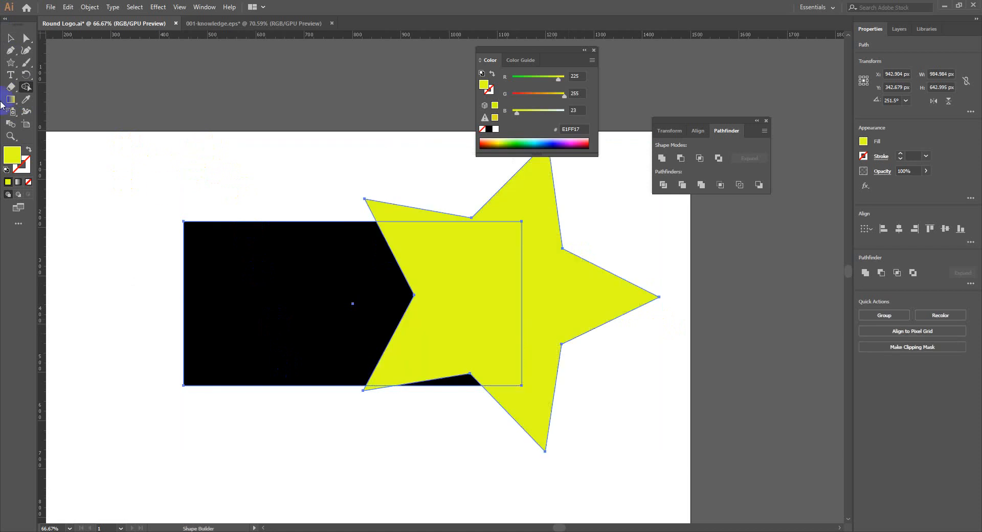
Step: Split off the star's area outside the rectangle with the Shape Builder and move that piece up and away from the rectangle
click(571, 309)
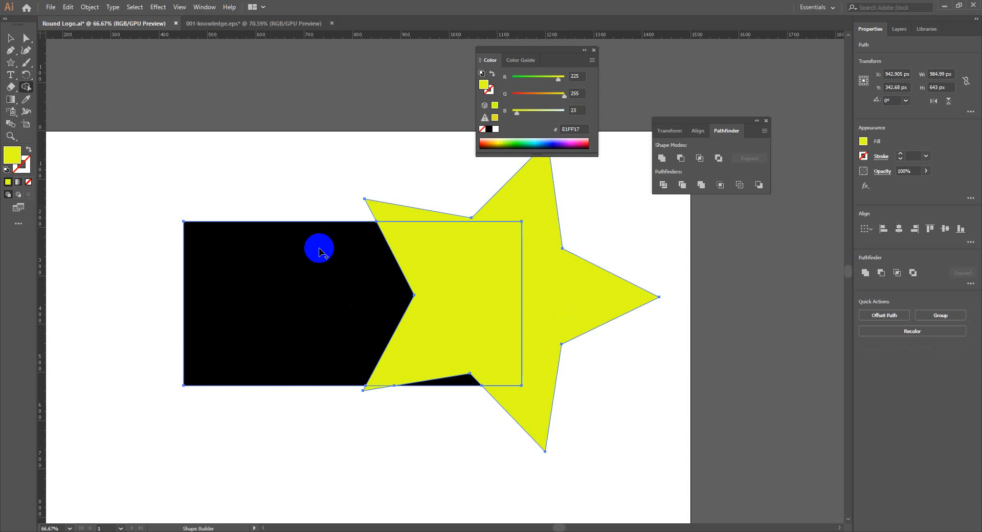
click(11, 39)
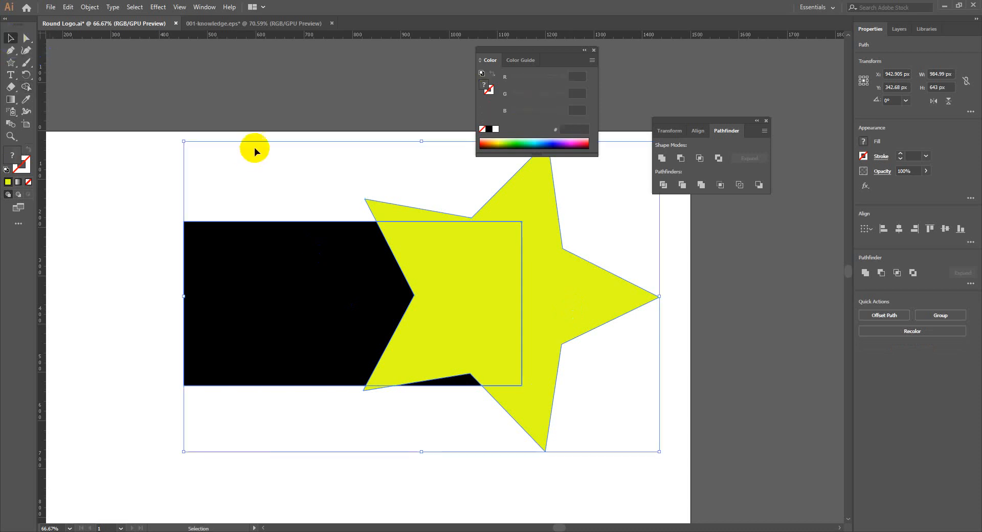
click(127, 70)
drag(566, 328, 650, 277)
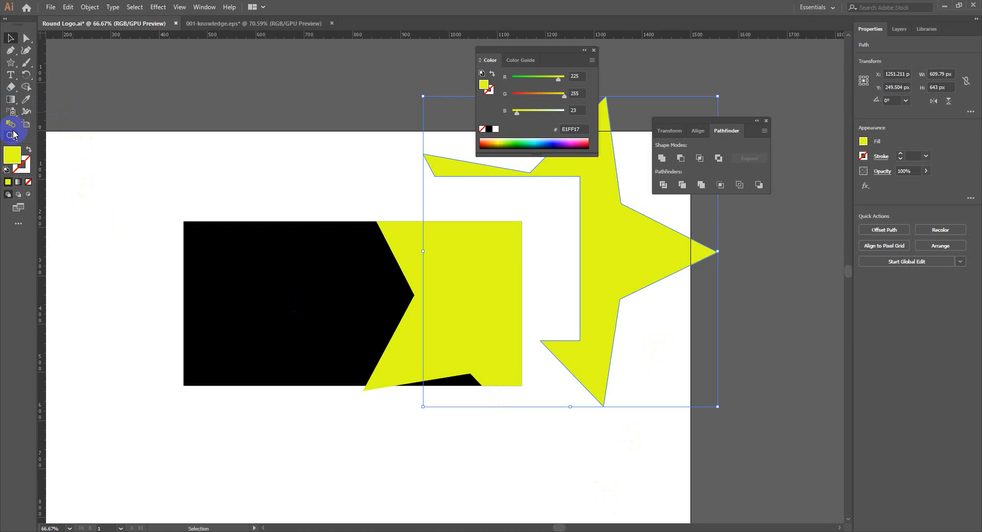
Step: Delete all the rectangle and star pieces and move the Color panel further off the empty artboard
drag(108, 171, 769, 472)
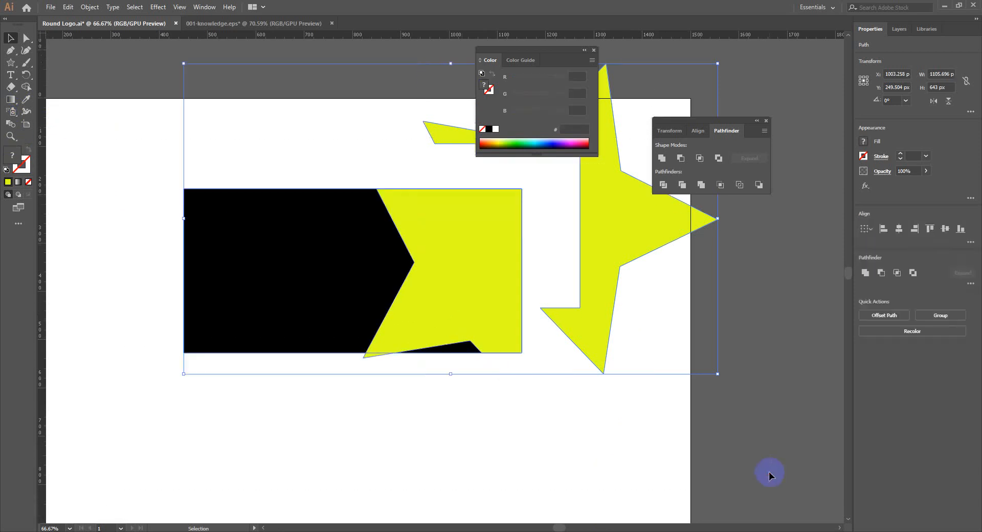
key(Delete)
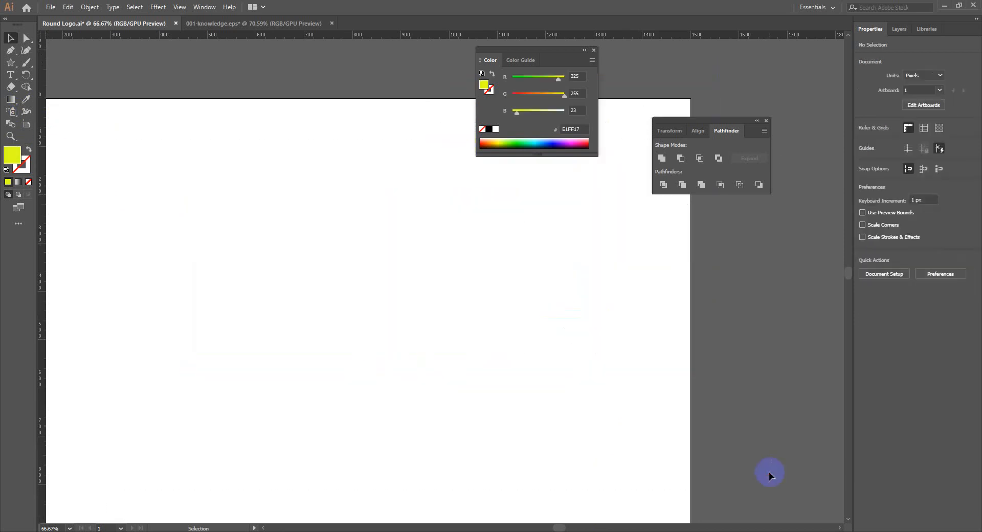
key(ctrl+minus)
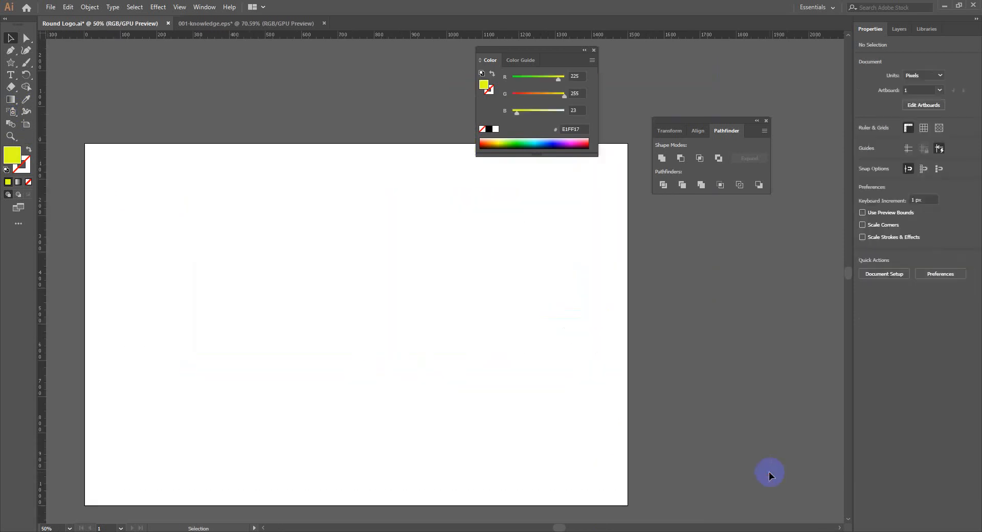
scroll(975, 287, up, 1)
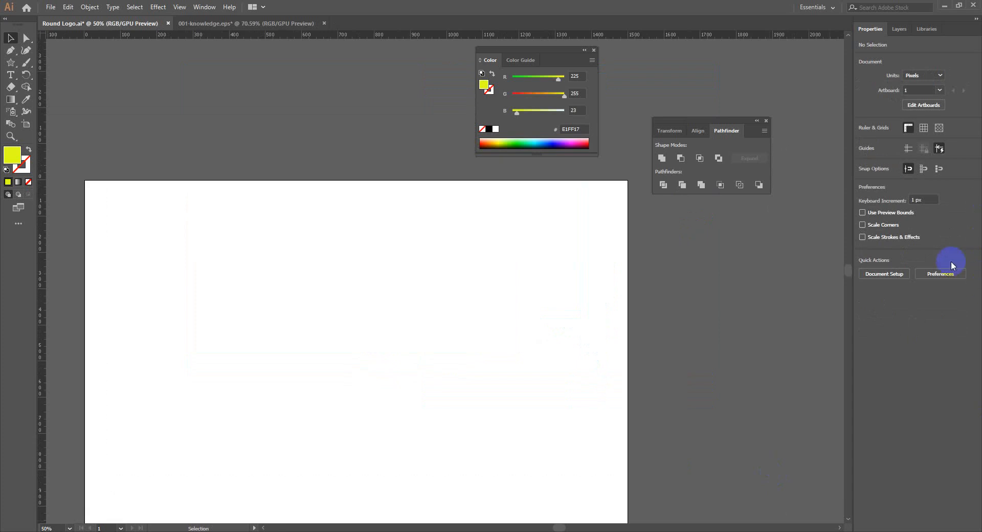
scroll(478, 321, down, 1)
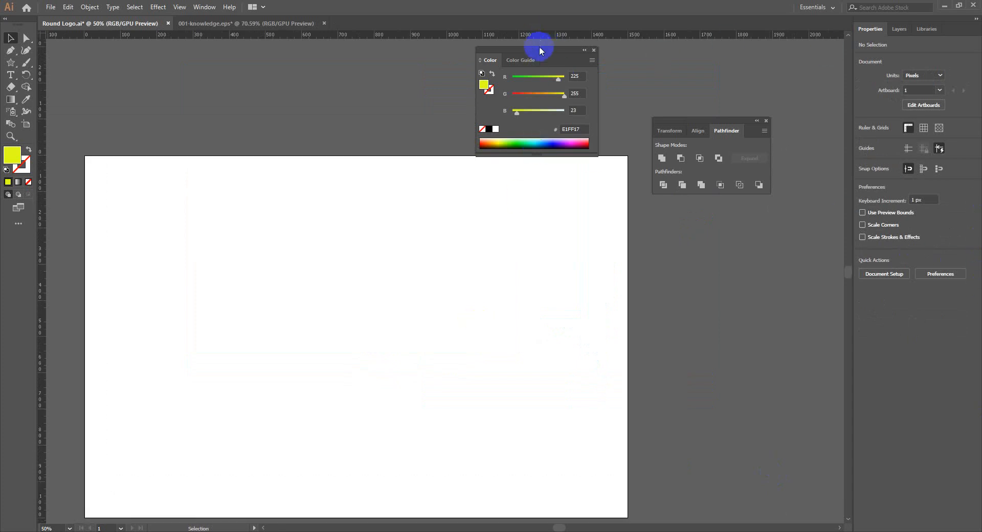
drag(539, 50, 561, 41)
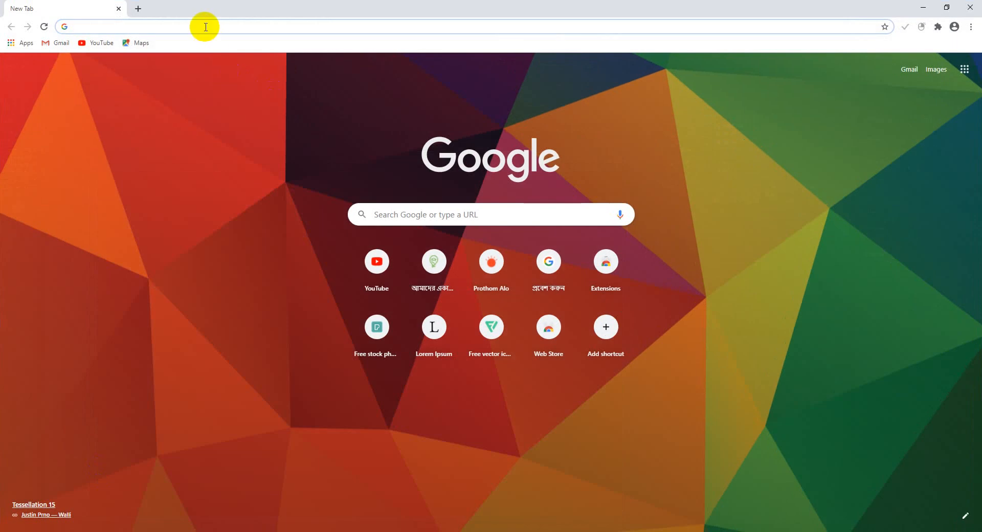
Step: In Chrome, search Google for "google chrome logo" and show the image results
click(202, 26)
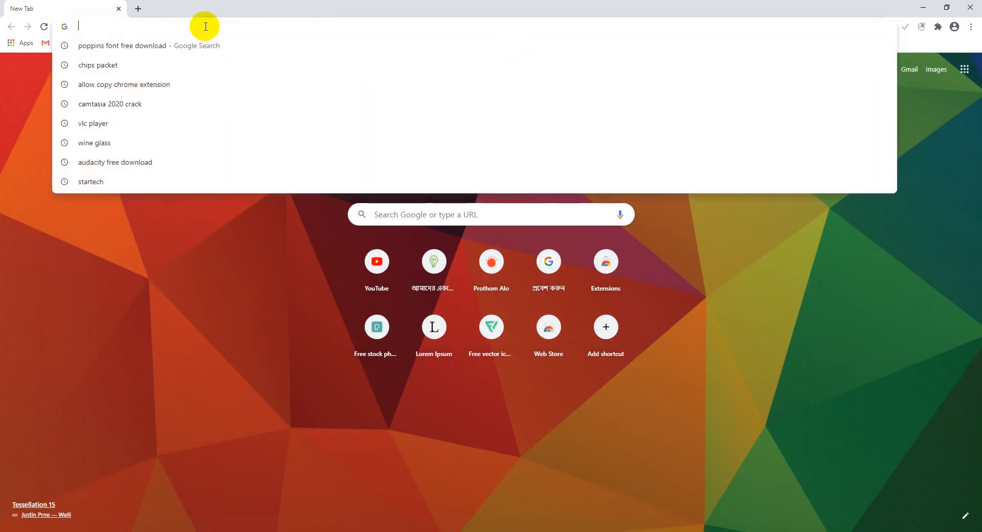
text(google)
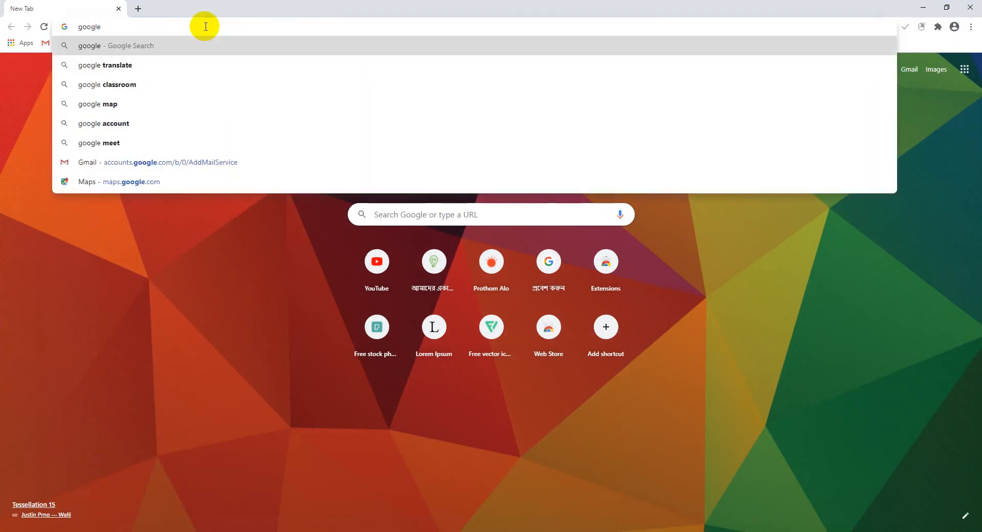
text( cgh)
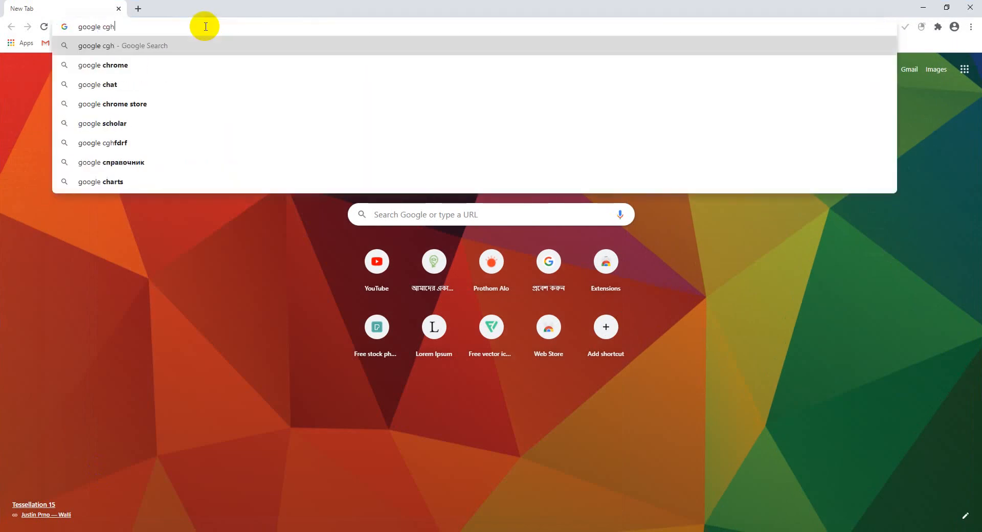
key(BackSpace)
key(BackSpace)
text(hrome logo)
key(Return)
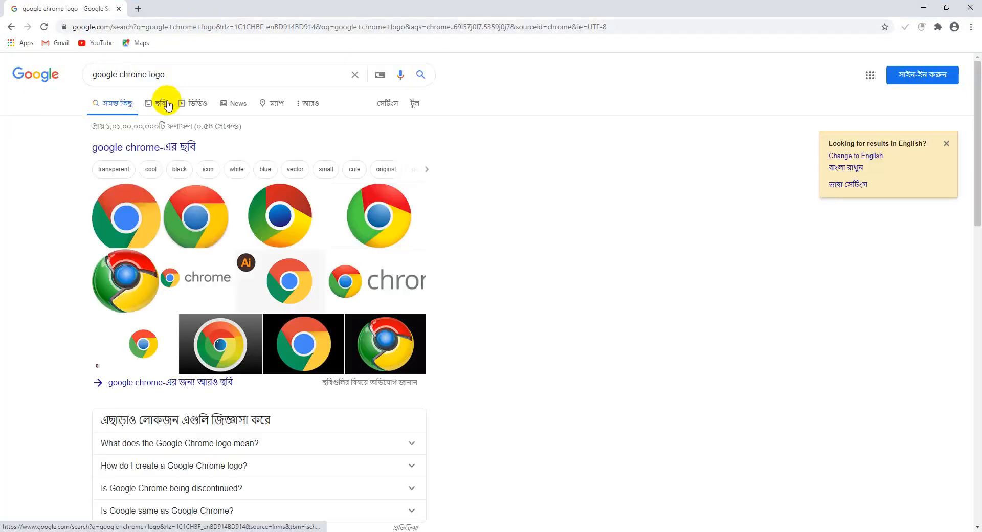
click(162, 103)
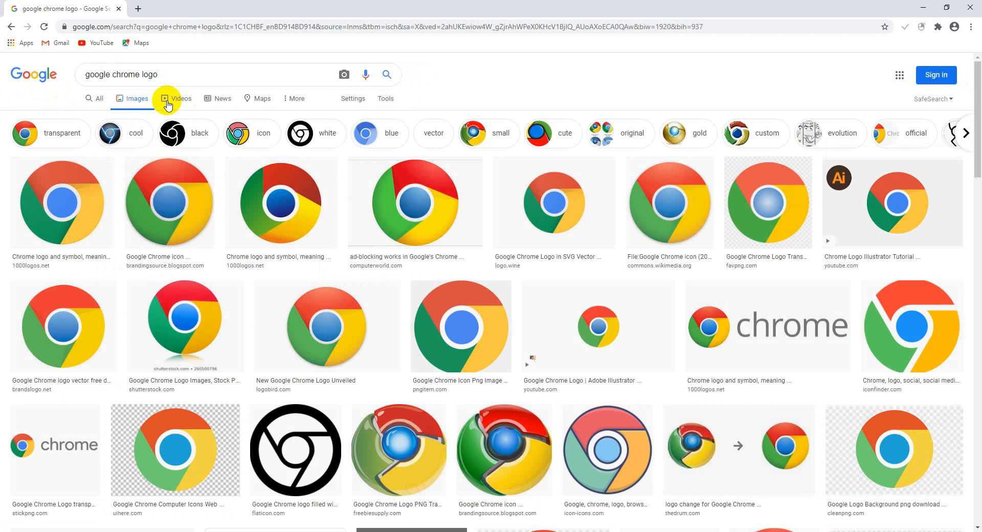
Step: Copy the flat Chrome logo image from the "Chrome Logo Illustrator Tutorial" result and switch back to Illustrator
click(886, 197)
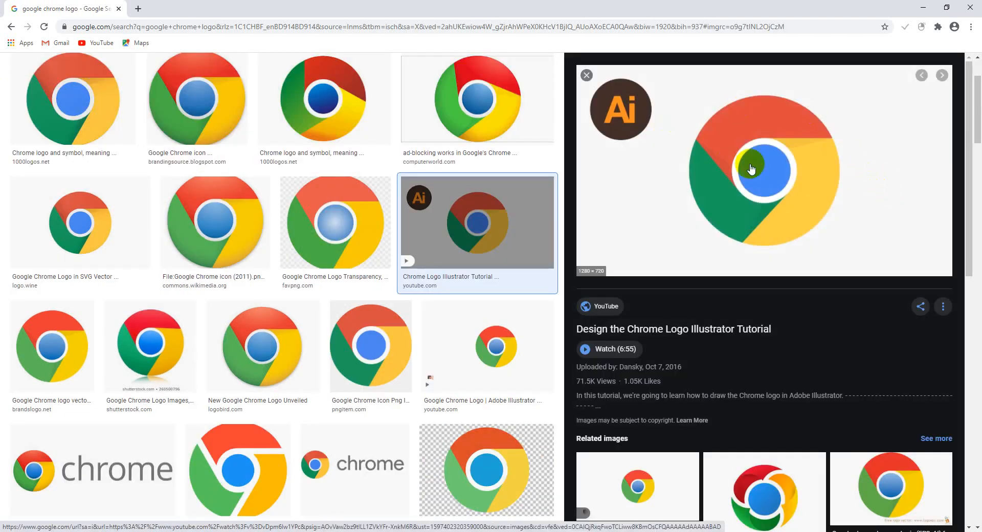
right_click(747, 136)
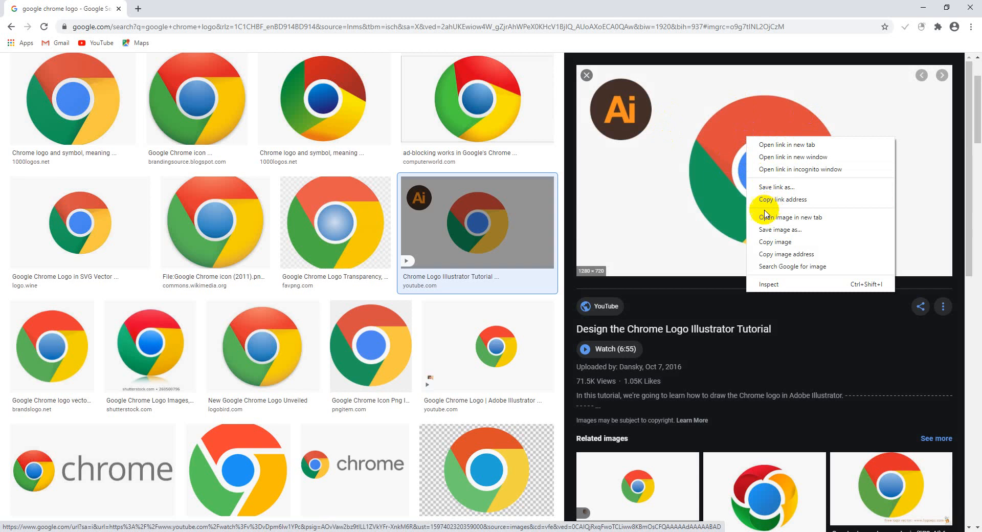
click(922, 7)
click(923, 7)
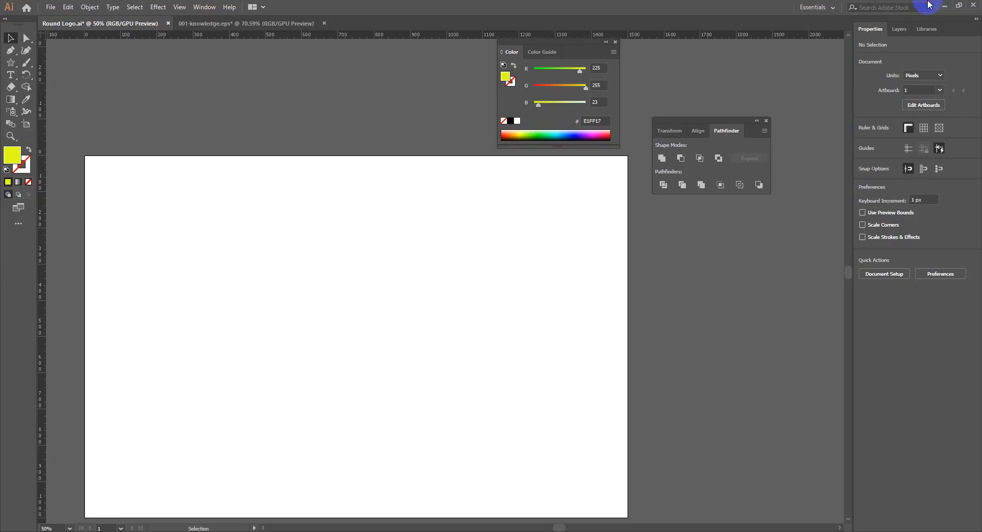
Step: Paste the Chrome logo image, scale it down in the artboard's upper-left corner and lock it
key(ctrl+v)
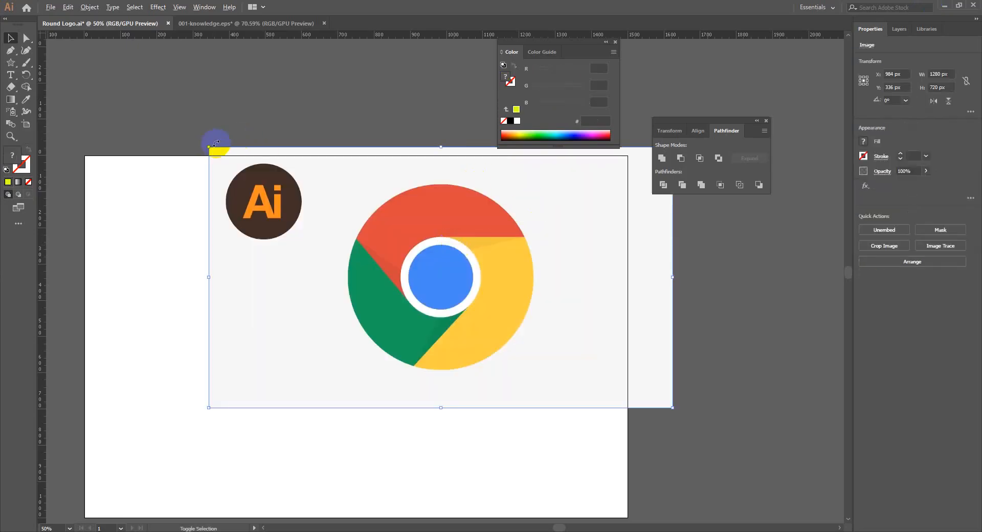
drag(209, 148, 296, 195)
drag(449, 253, 241, 218)
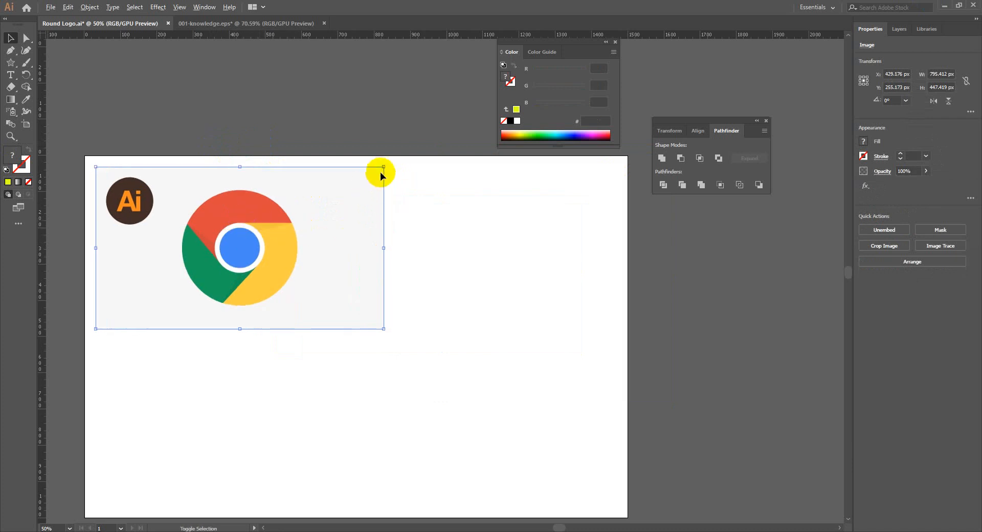
drag(384, 166, 346, 191)
drag(300, 247, 262, 224)
key(ctrl+2)
drag(380, 267, 372, 218)
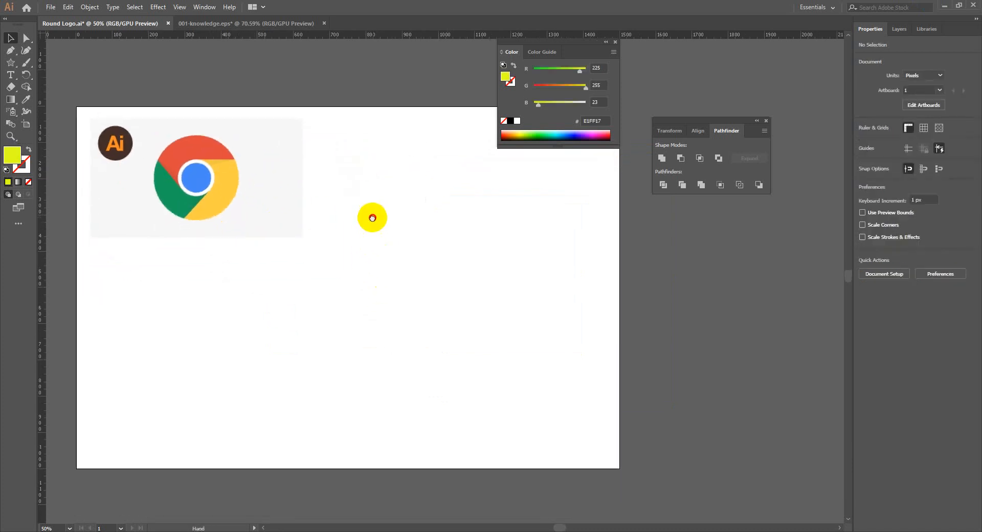
Step: Close the floating Color panel and set the fill color to near-black 020202
click(614, 42)
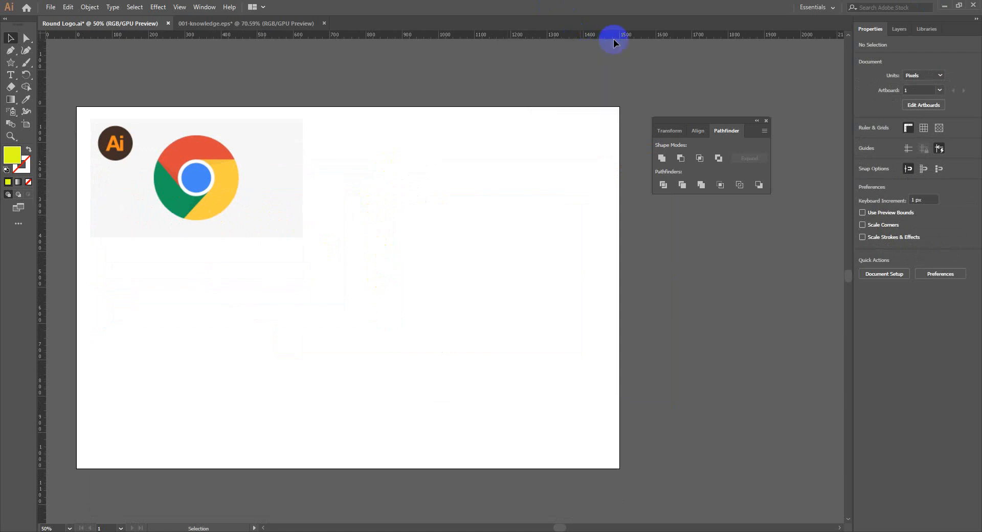
double_click(11, 155)
mouse_move(437, 264)
mouse_down()
mouse_move(431, 296)
mouse_move(346, 332)
mouse_up()
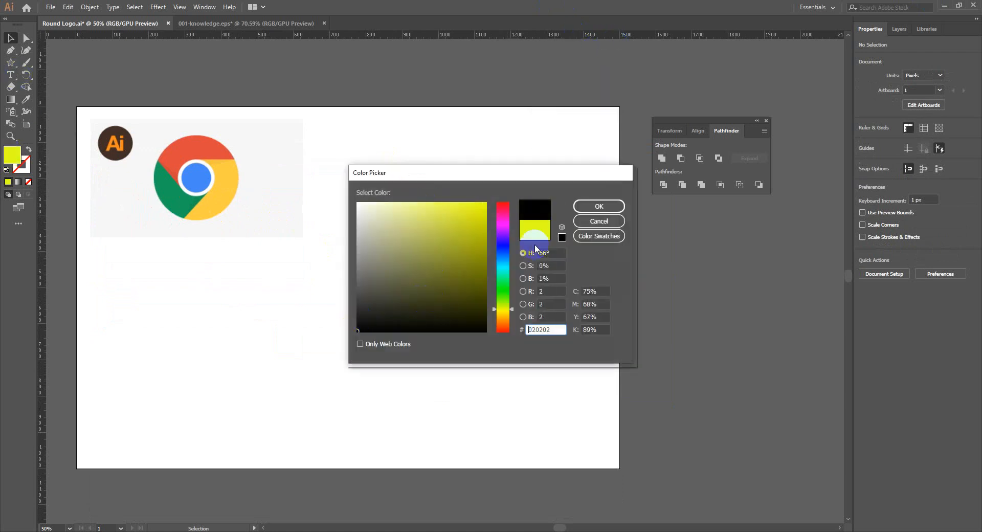
click(598, 205)
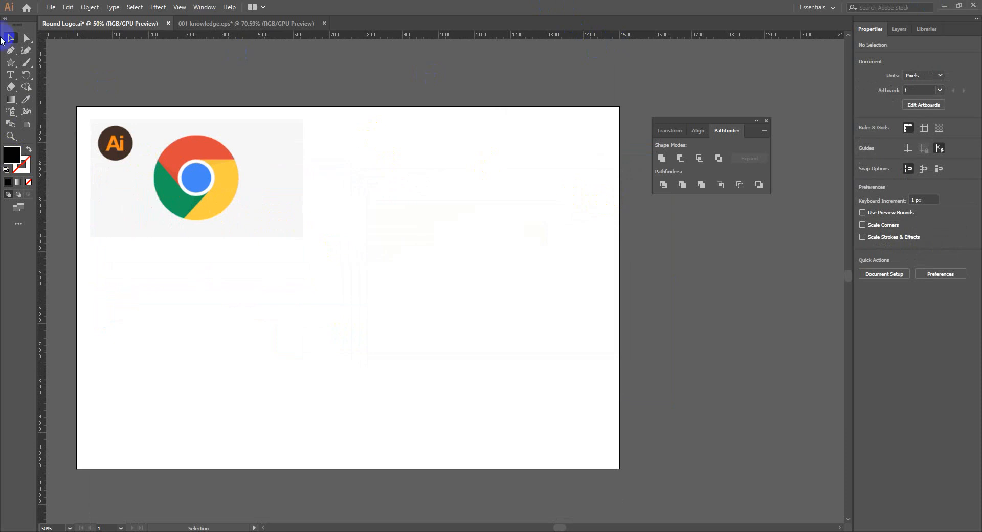
Step: Draw a circle about 511 px in diameter beside the reference image and fill it with the blue sampled from the logo's center
click(12, 65)
click(51, 75)
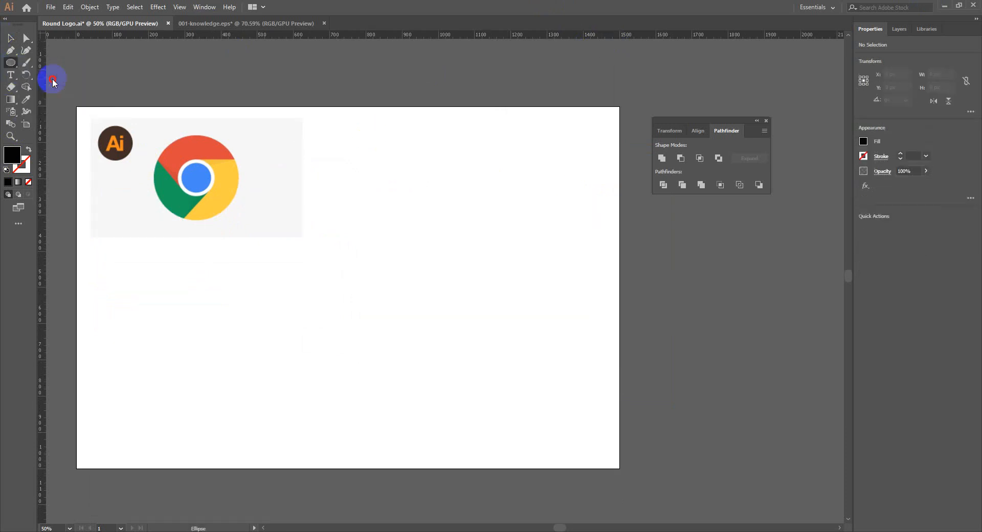
mouse_move(409, 215)
mouse_down()
mouse_move(548, 400)
mouse_move(499, 377)
mouse_up()
key(space)
key(i)
click(200, 184)
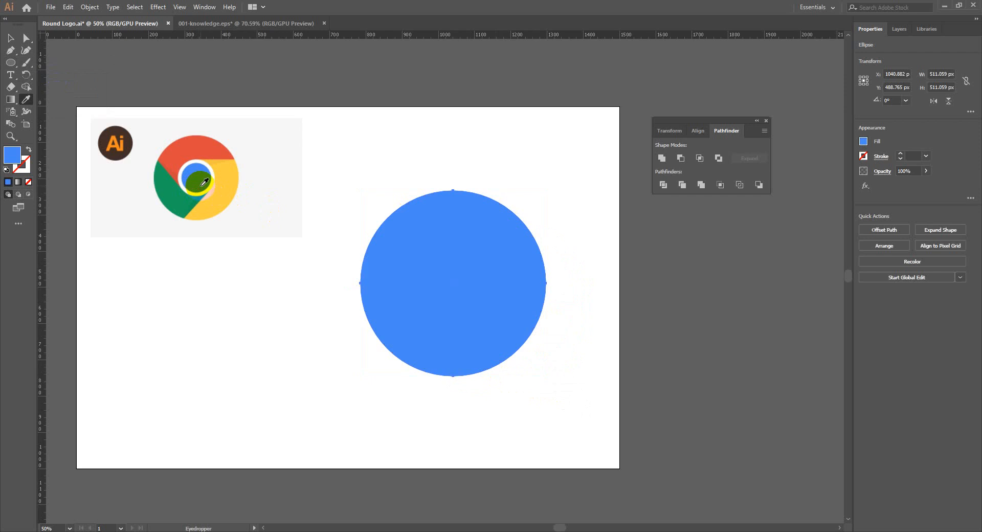
click(11, 37)
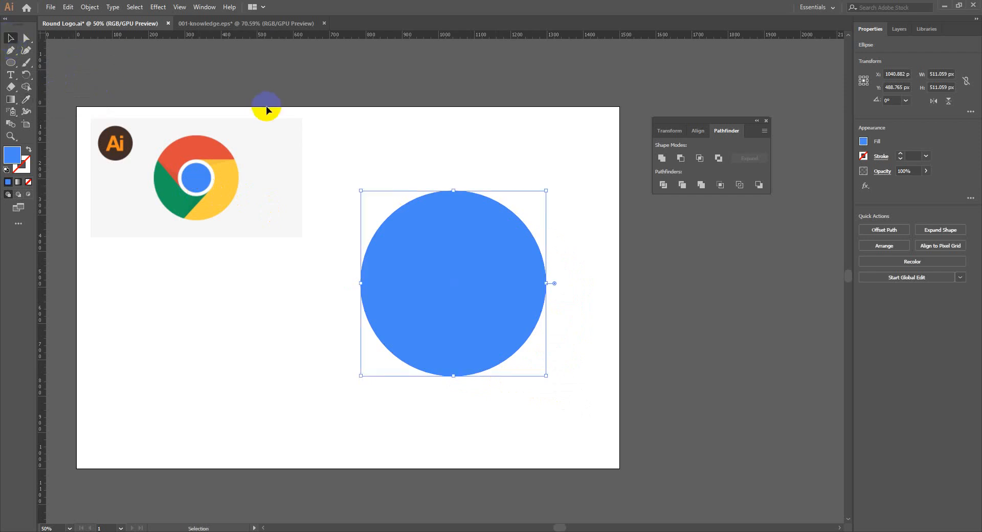
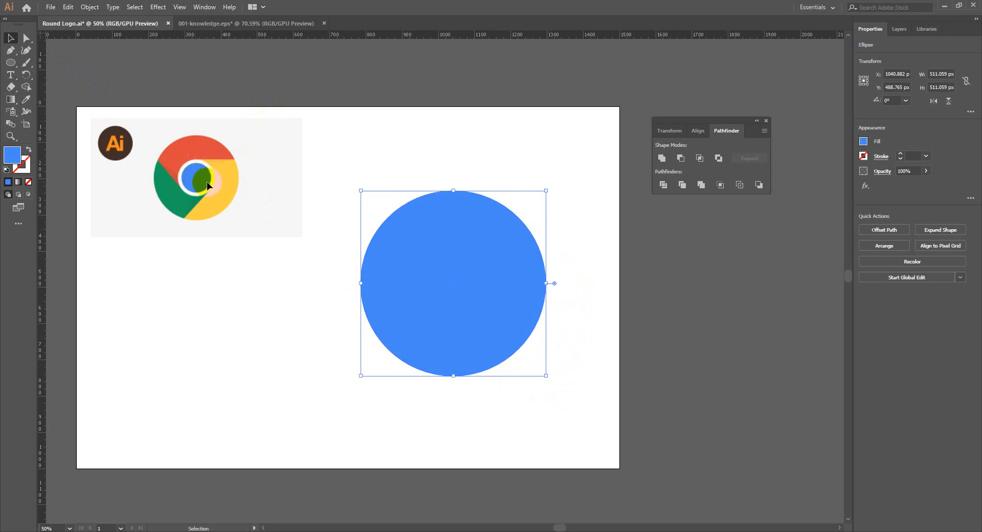
Step: Reposition the blue circle beside the reference image, centered at about X 1045 px, Y 531 px
click(426, 162)
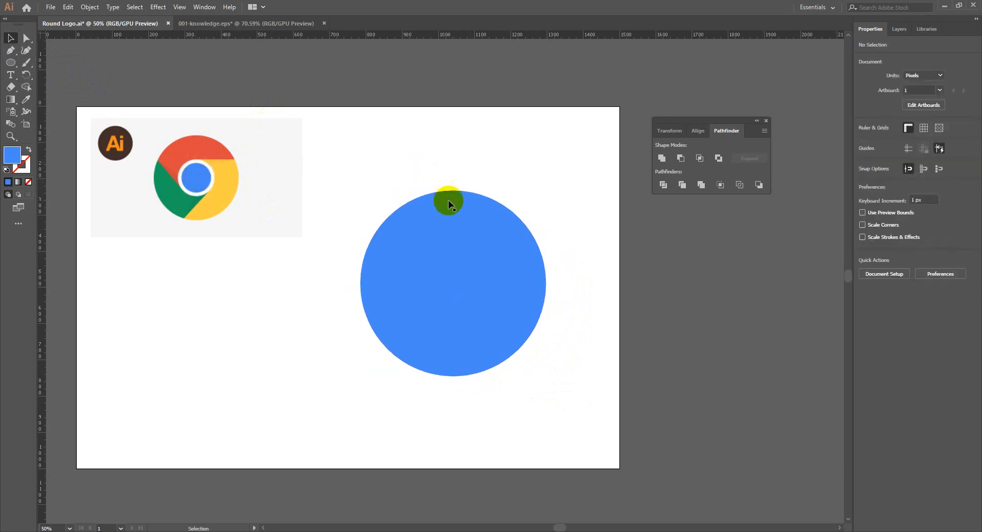
drag(451, 158, 448, 125)
click(464, 193)
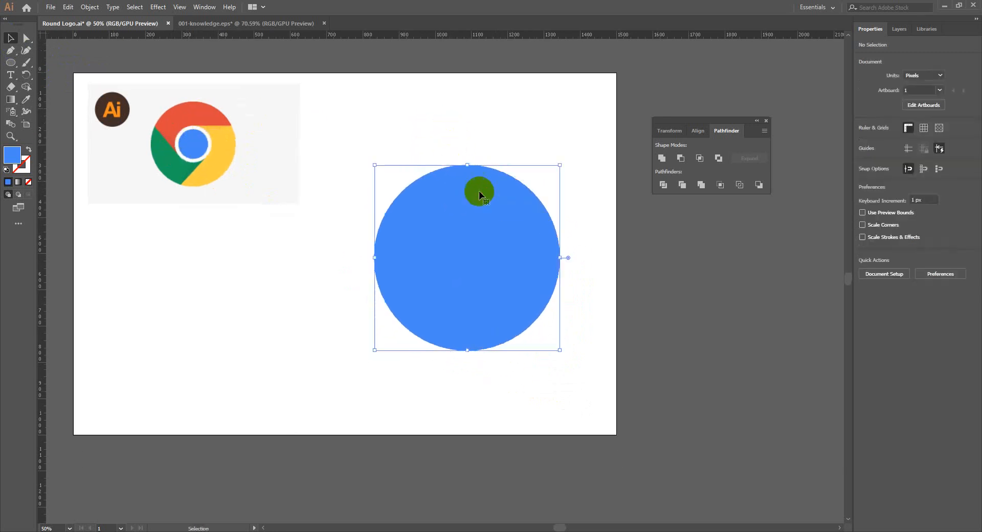
mouse_move(482, 209)
mouse_down()
mouse_move(496, 197)
mouse_move(487, 215)
mouse_up()
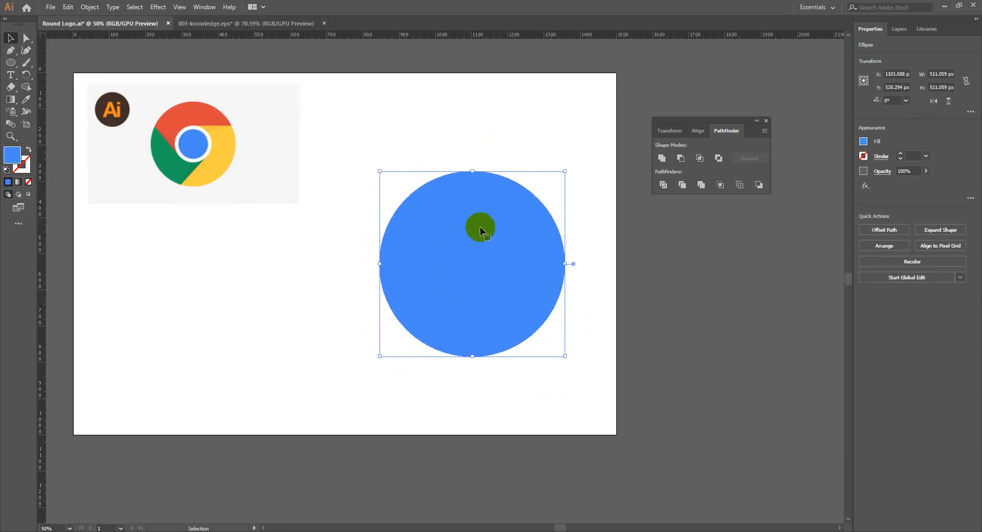
mouse_move(452, 275)
mouse_down()
mouse_move(480, 295)
mouse_move(449, 260)
mouse_up()
Step: Duplicate the blue circle in place, scale the copy about its center to about 212 px and fill it with gray 666666
key(a)
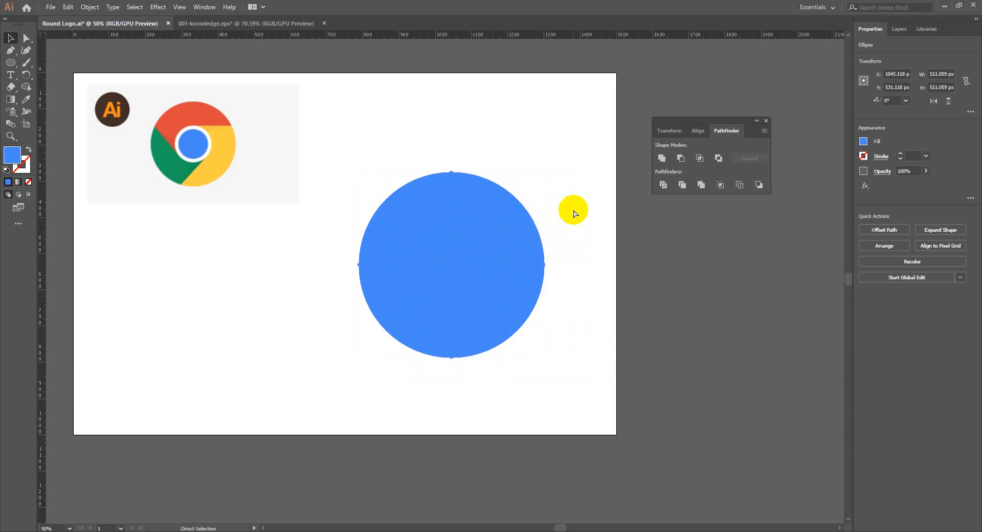
key(v)
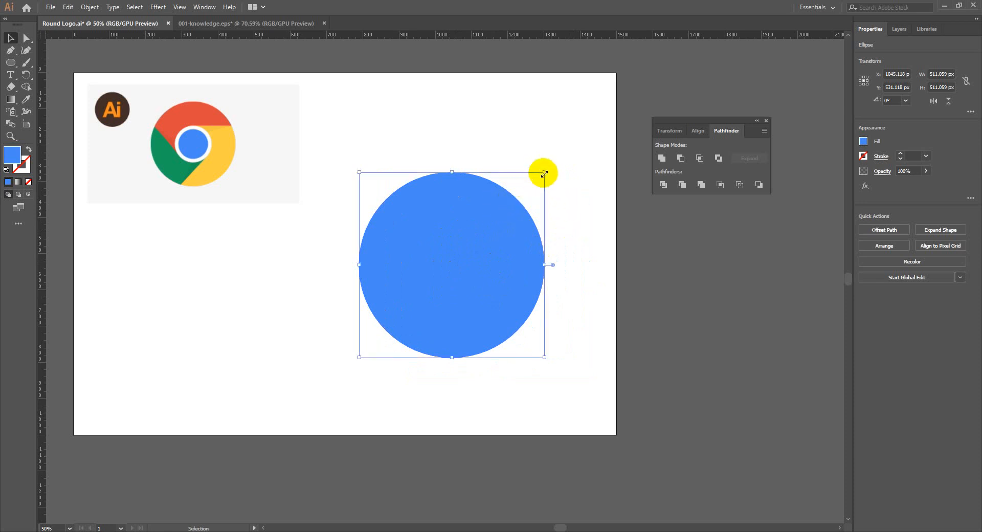
drag(542, 172, 513, 220)
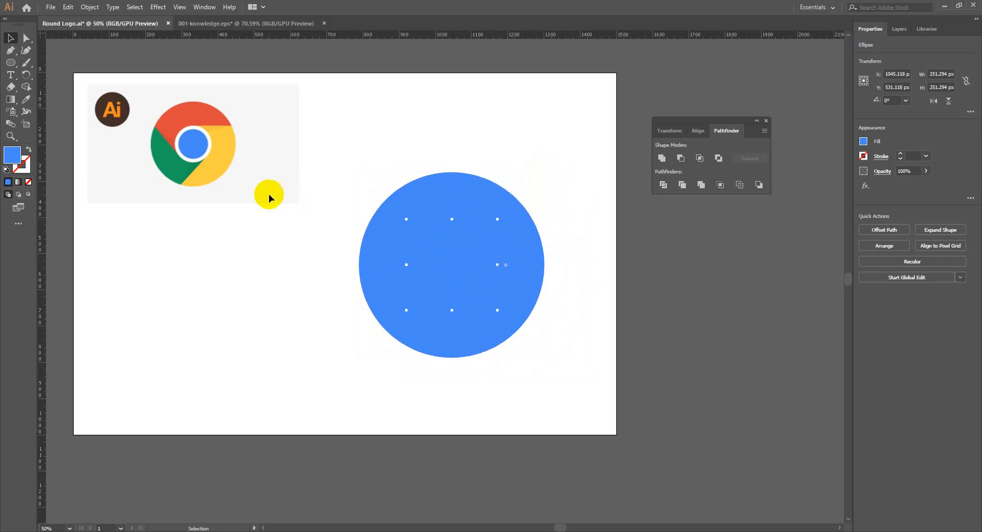
double_click(12, 155)
drag(403, 267, 358, 278)
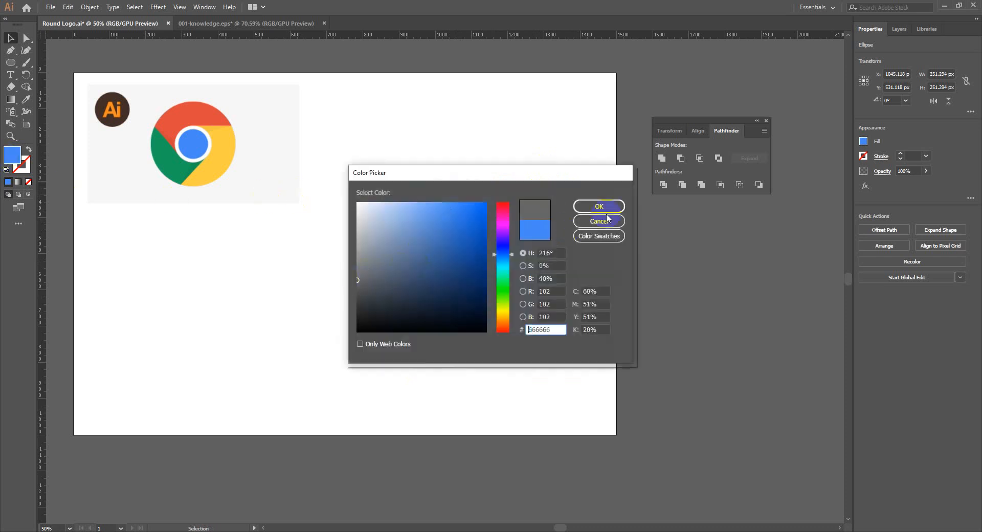
click(599, 207)
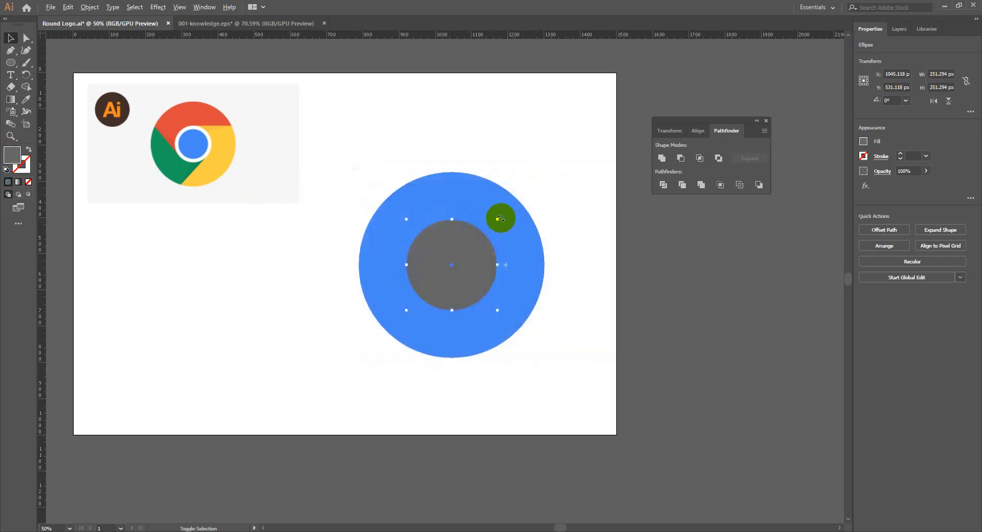
drag(497, 219, 491, 226)
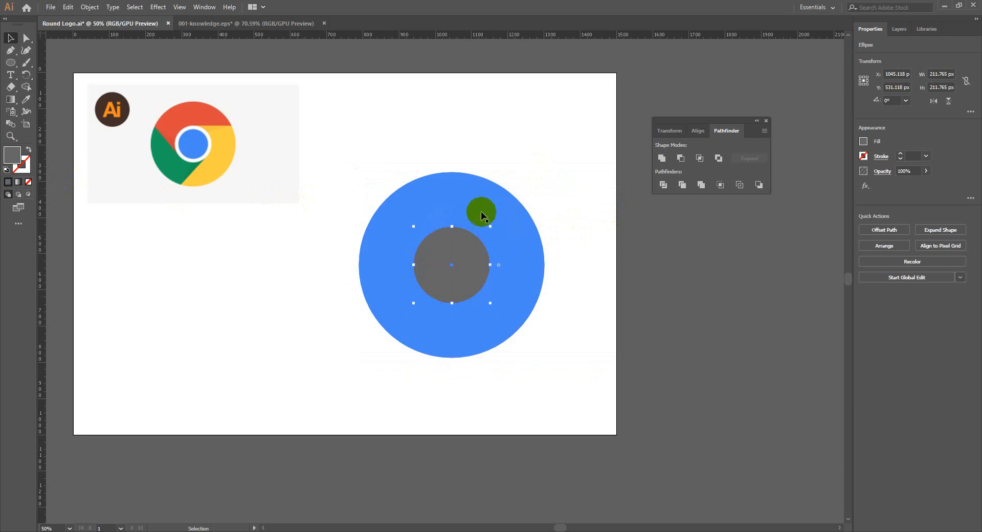
Step: Try subtracting the gray circle from the blue circle with Minus Front, and undo it
shift+click(445, 323)
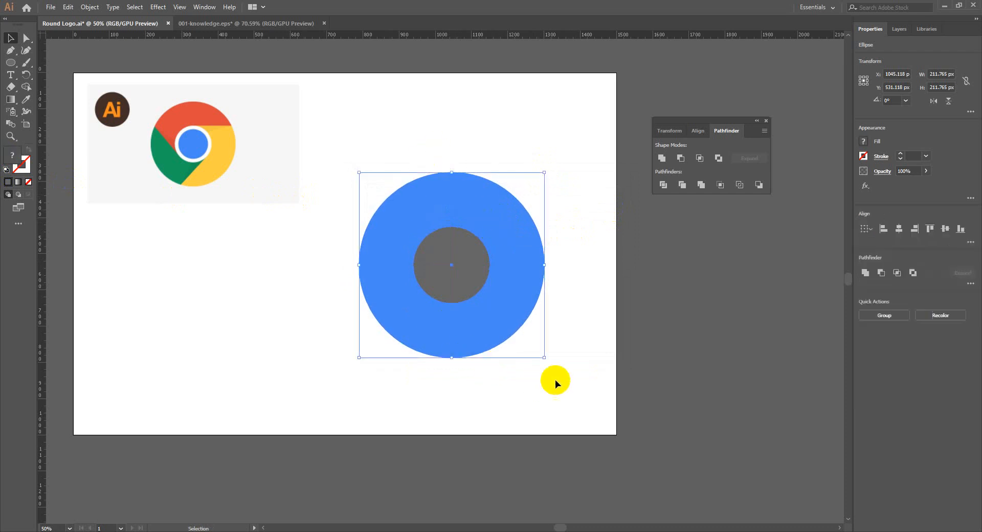
click(681, 157)
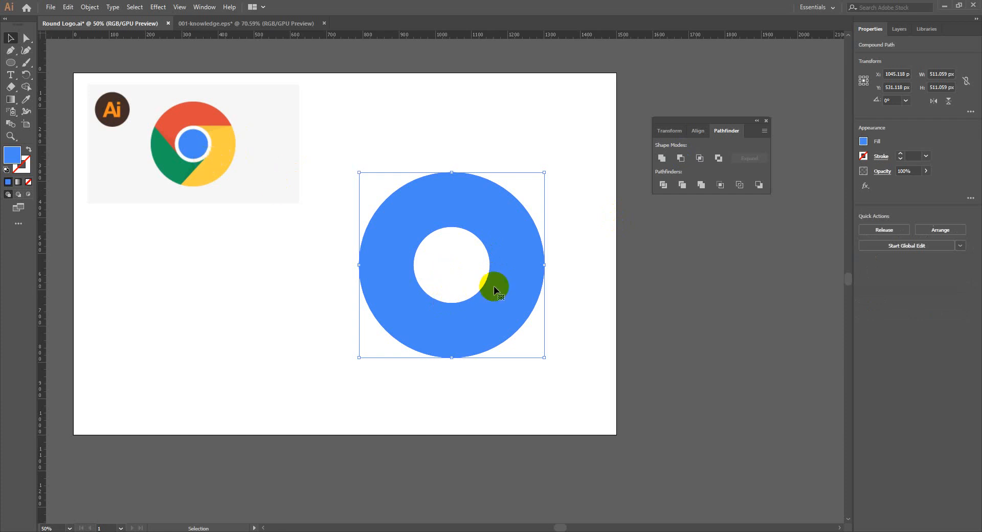
key(ctrl+z)
click(629, 301)
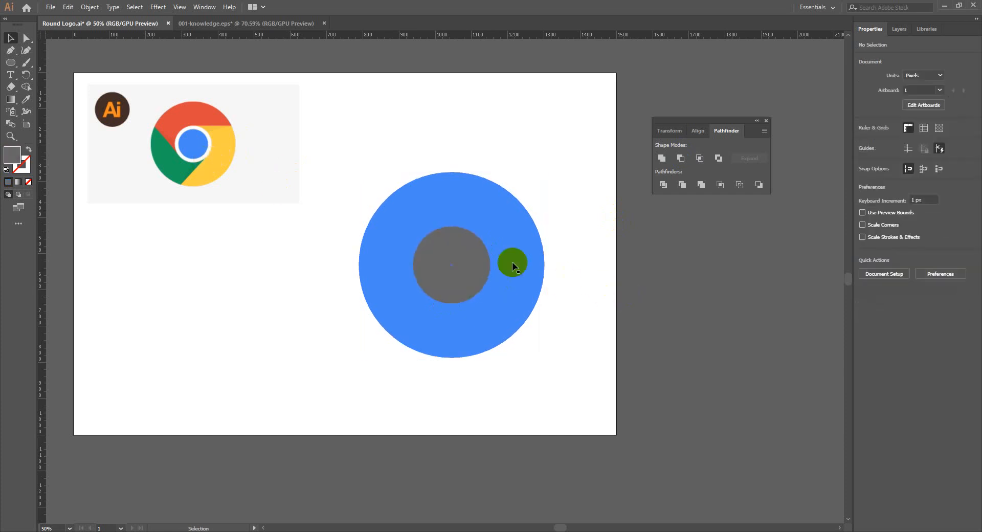
Step: Copy the gray circle, subtract it from the blue circle with Minus Front and paste the copy back in front
drag(517, 328, 474, 276)
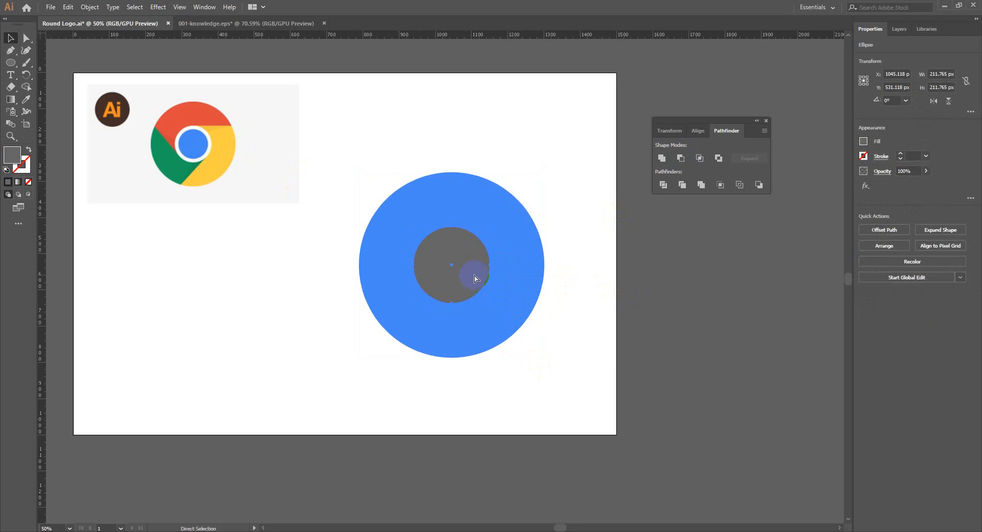
click(575, 294)
click(469, 257)
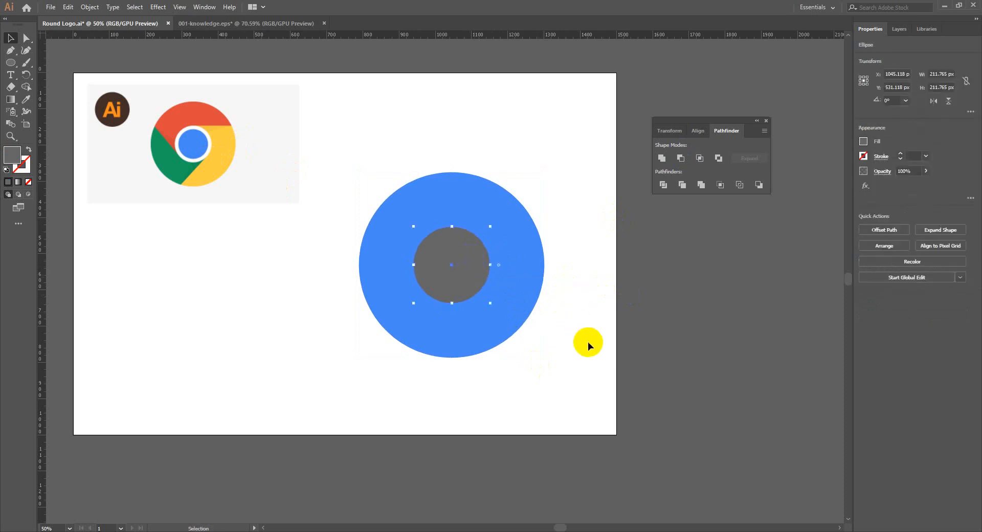
drag(551, 362, 373, 136)
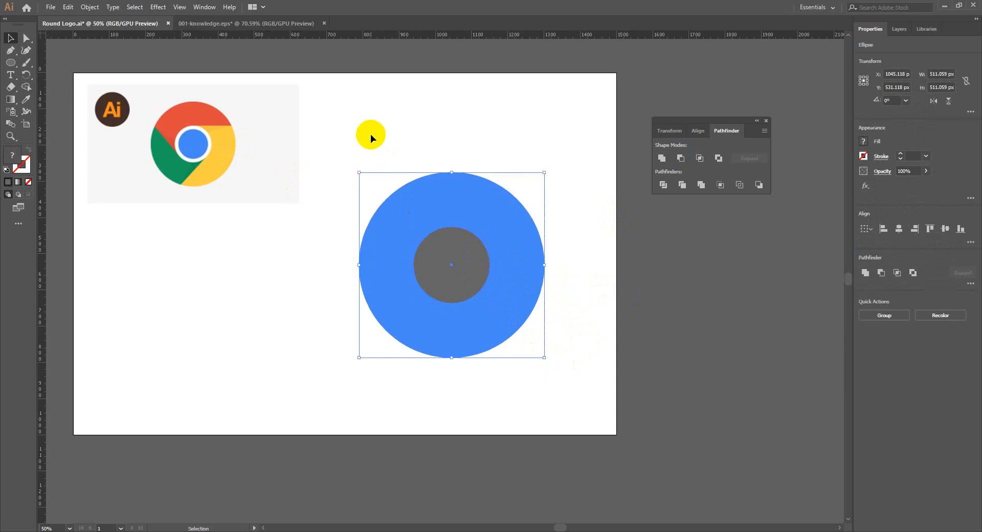
click(679, 164)
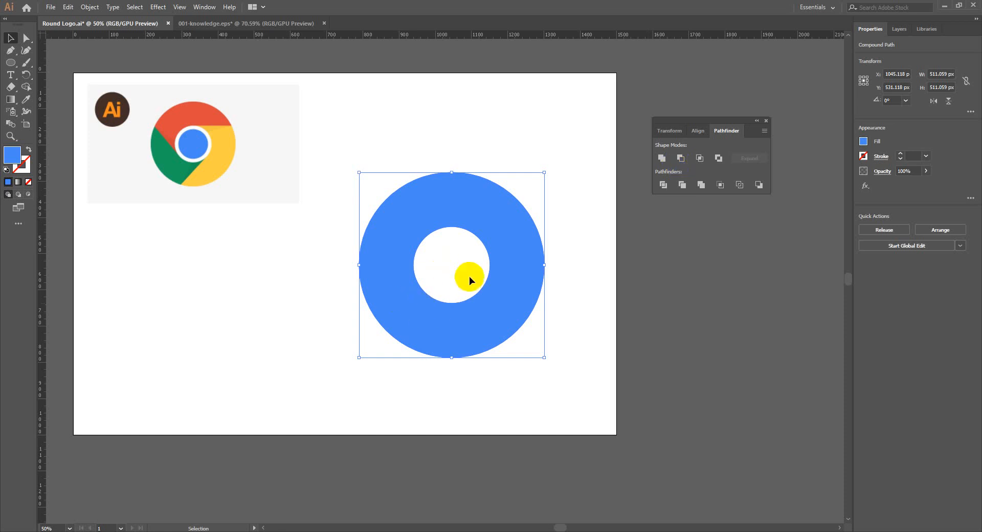
click(617, 287)
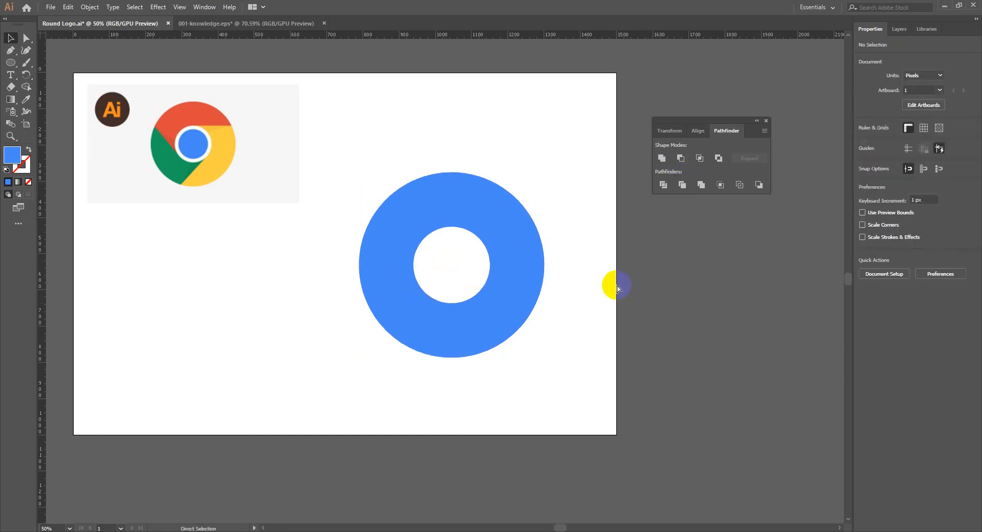
key(ctrl+z)
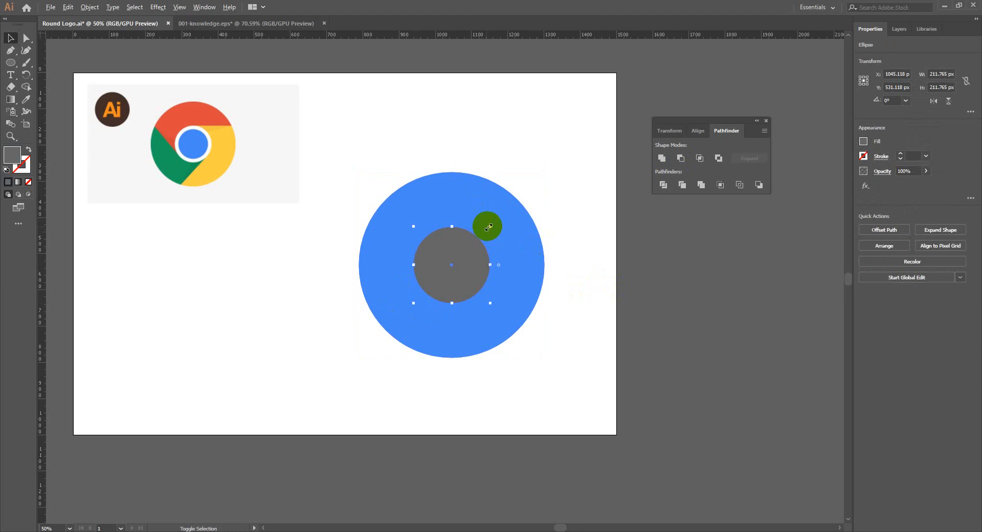
Step: Scale the pasted gray circle about its center to about 167 px and fill it with the blue sampled from the logo's center
drag(488, 226, 488, 234)
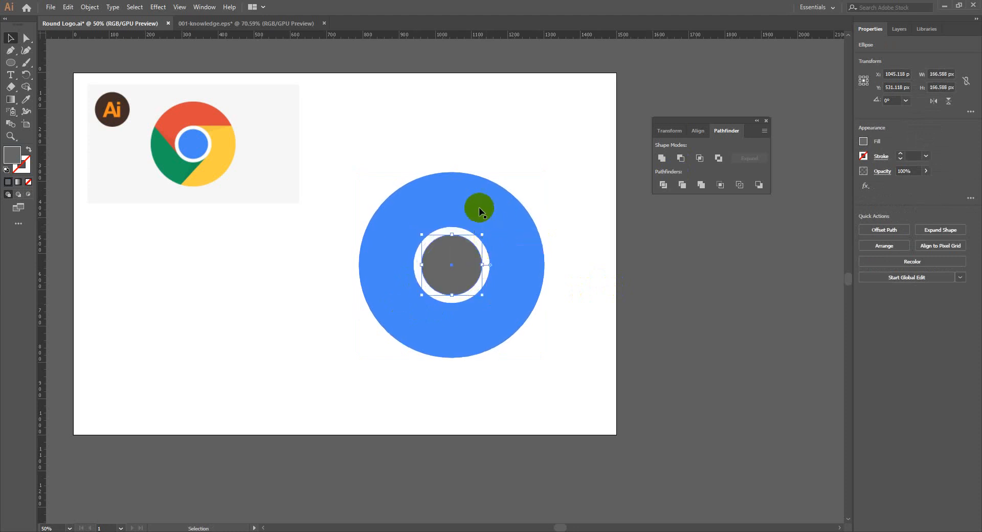
key(i)
click(193, 142)
key(v)
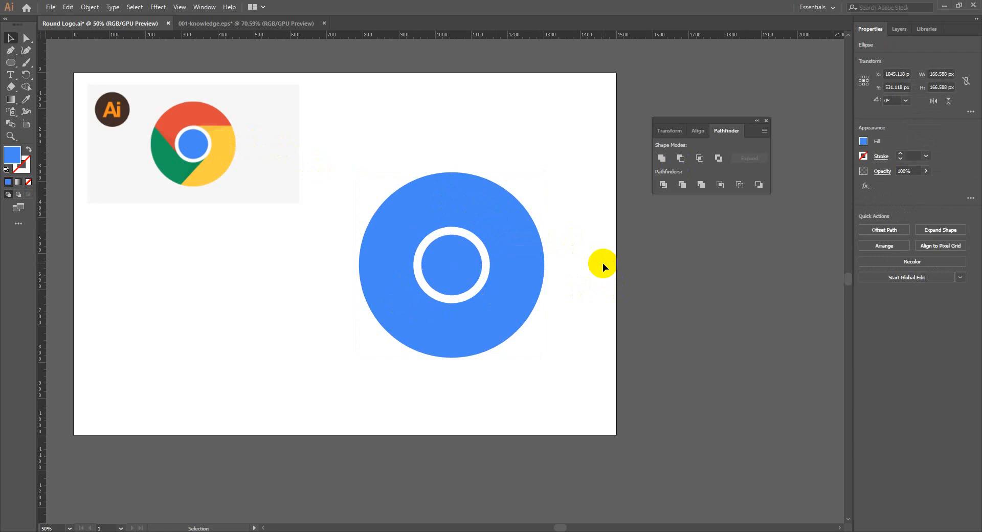
Step: Fill the outer blue ring with a dark gray
shift+click(487, 229)
key(ctrl+8)
double_click(13, 155)
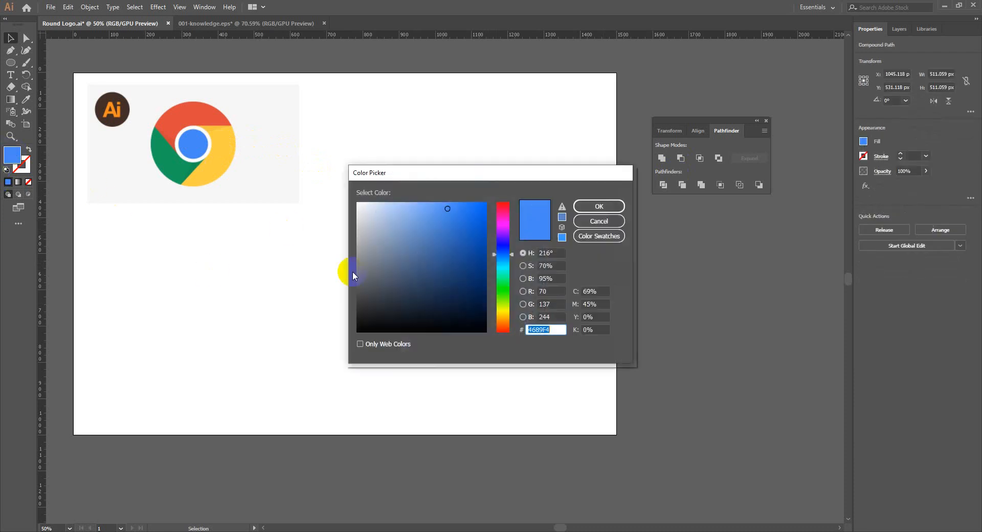
click(358, 310)
click(594, 206)
click(557, 277)
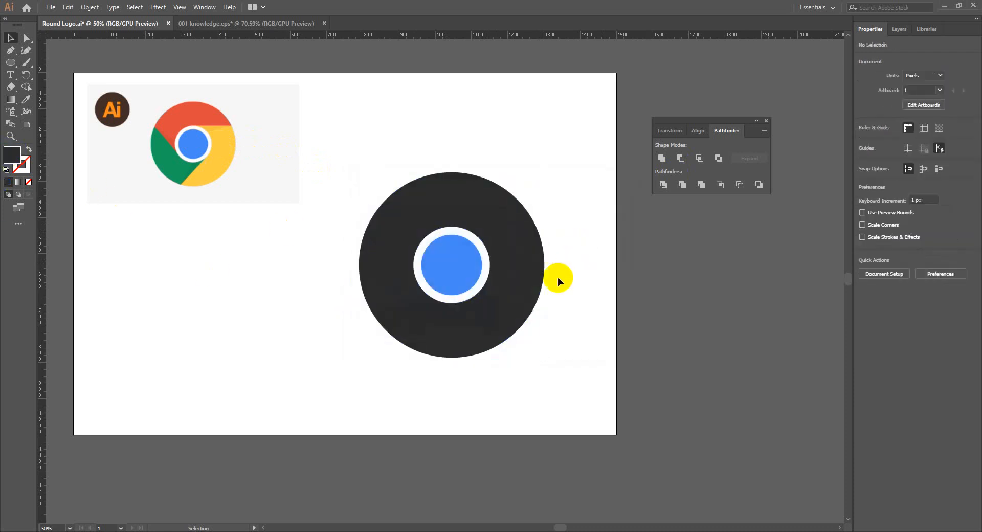
Step: Undo the ring and inner circle edits and delete the duplicate circle inside the large blue circle
key(z)
click(471, 243)
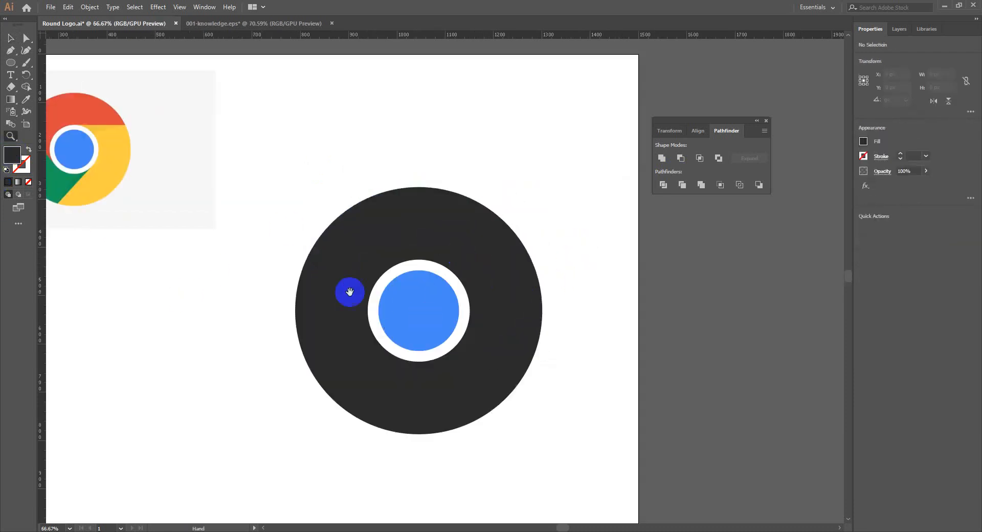
drag(351, 293, 413, 285)
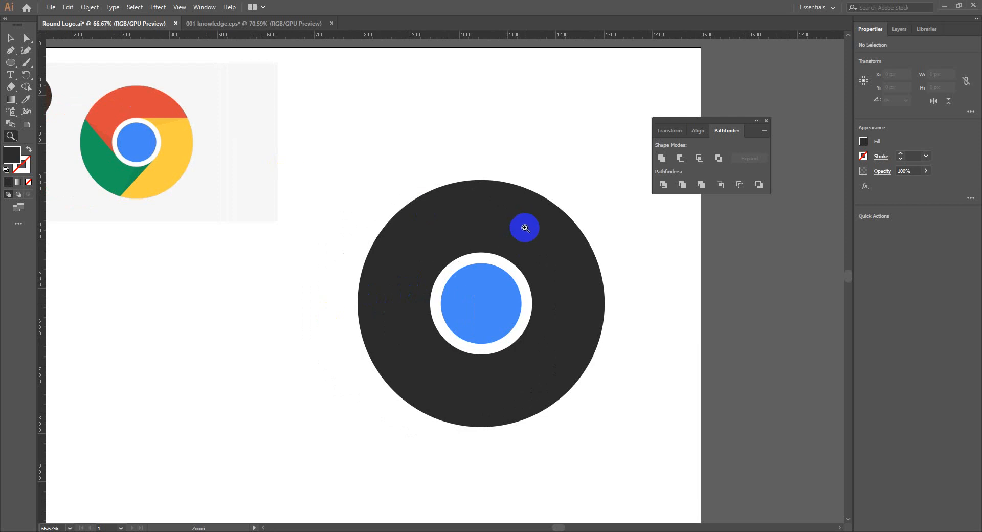
click(10, 38)
key(ctrl+z)
key(ctrl+z)
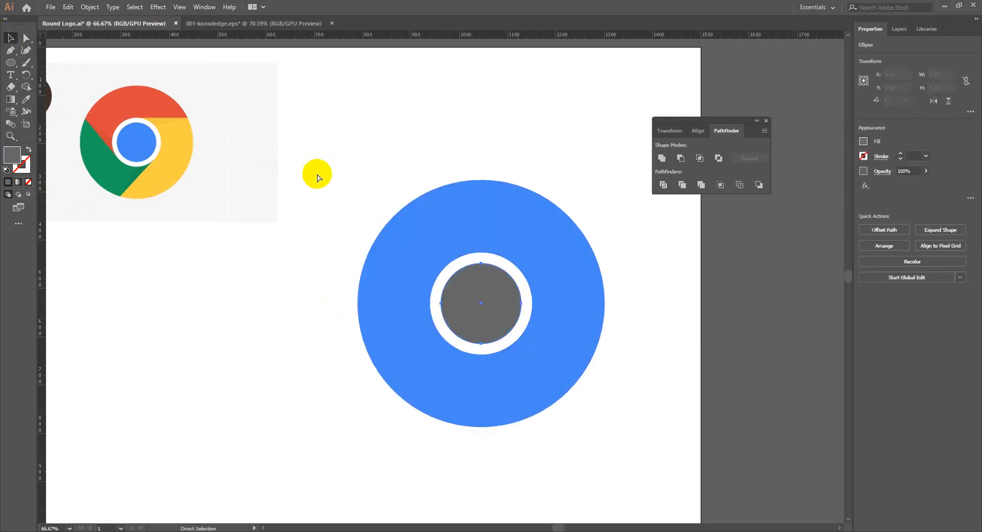
key(ctrl+z)
key(ctrl+z)
key(ctrl+z)
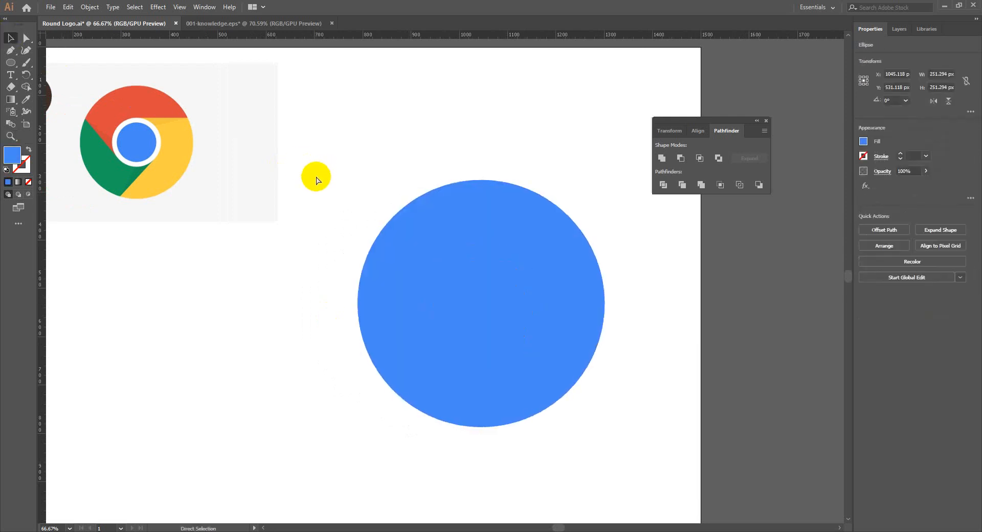
drag(449, 234, 397, 308)
key(Delete)
Step: Center the large circle at about X 1120 px, Y 551 px and fill it with the dark brown sampled from the Ai badge
drag(468, 244, 500, 254)
key(space)
drag(387, 239, 373, 266)
key(i)
click(92, 97)
key(space)
key(v)
Step: Duplicate the brown circle in place, scale the copy about its center to about 194 px and fill it with the logo's center blue
key(ctrl+c)
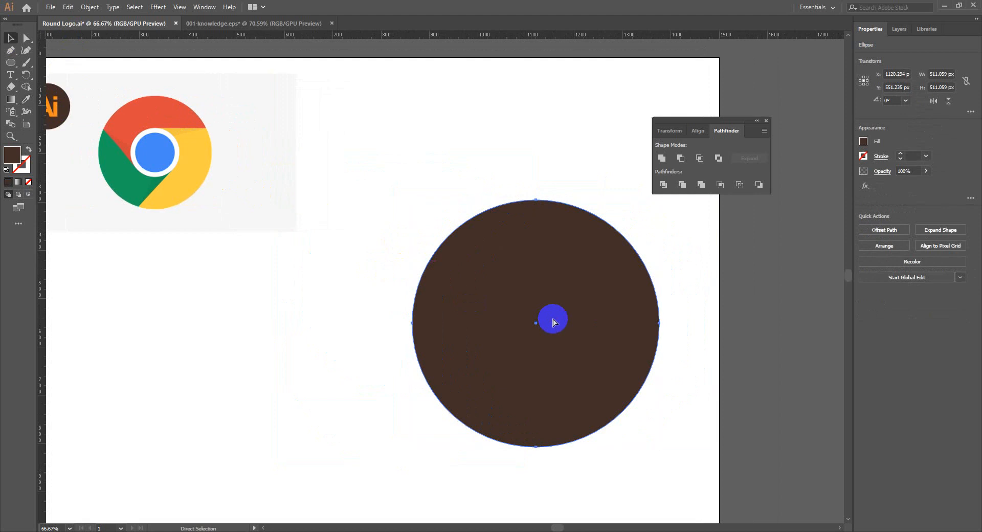
key(ctrl+f)
drag(660, 200, 583, 279)
key(i)
click(154, 150)
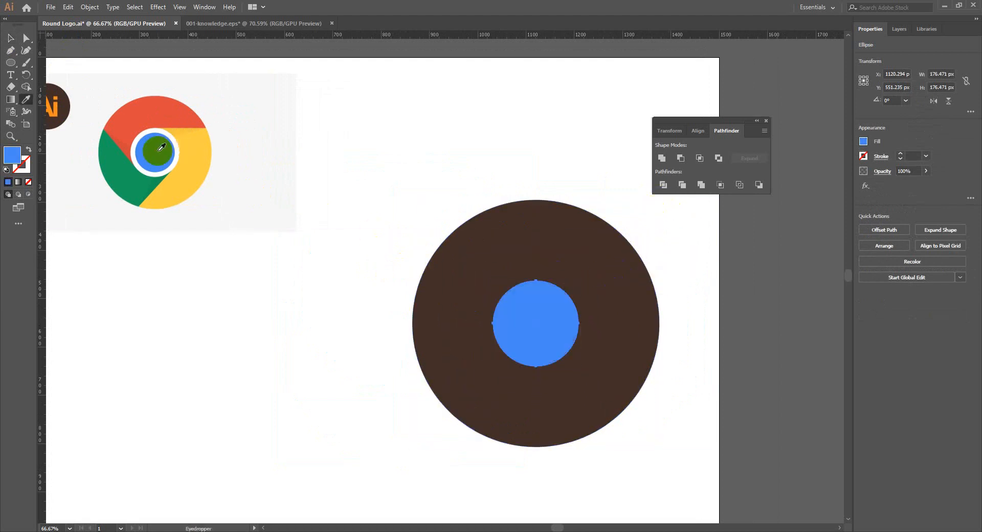
key(v)
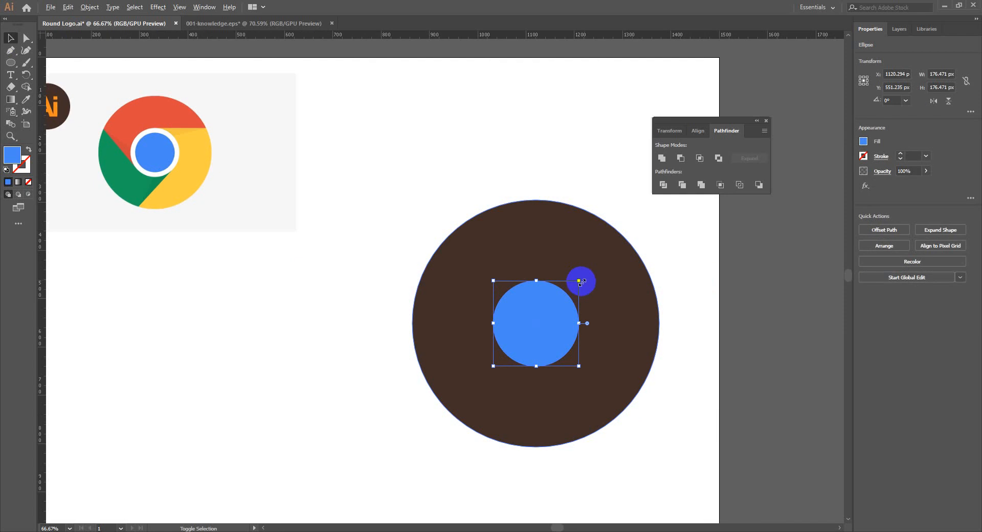
drag(578, 281, 584, 276)
Step: Copy the blue inner circle and cut it out of the brown circle with Minus Front
key(ctrl+z)
drag(561, 362, 541, 337)
key(Delete)
drag(495, 195, 628, 412)
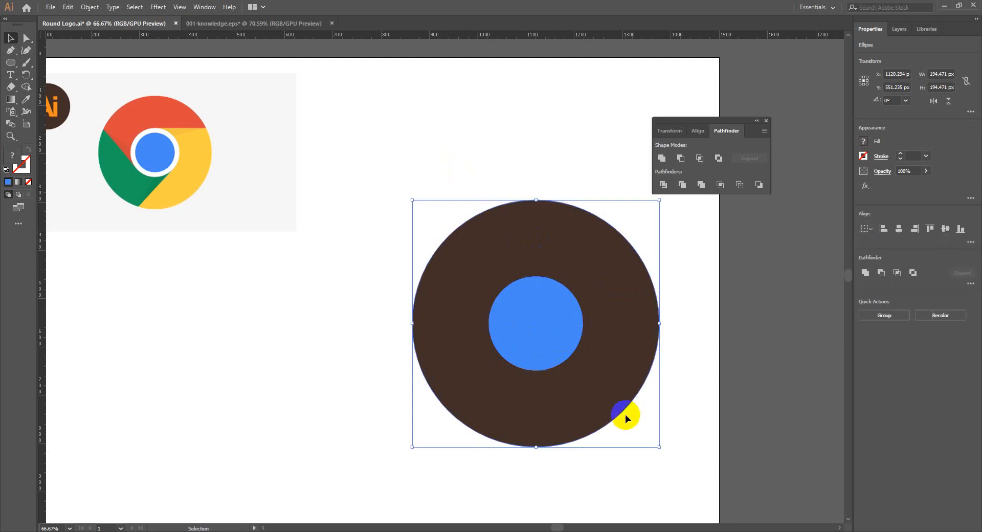
click(680, 158)
Step: Paste the blue circle back in front and scale it about its center to about 147 px
key(ctrl+z)
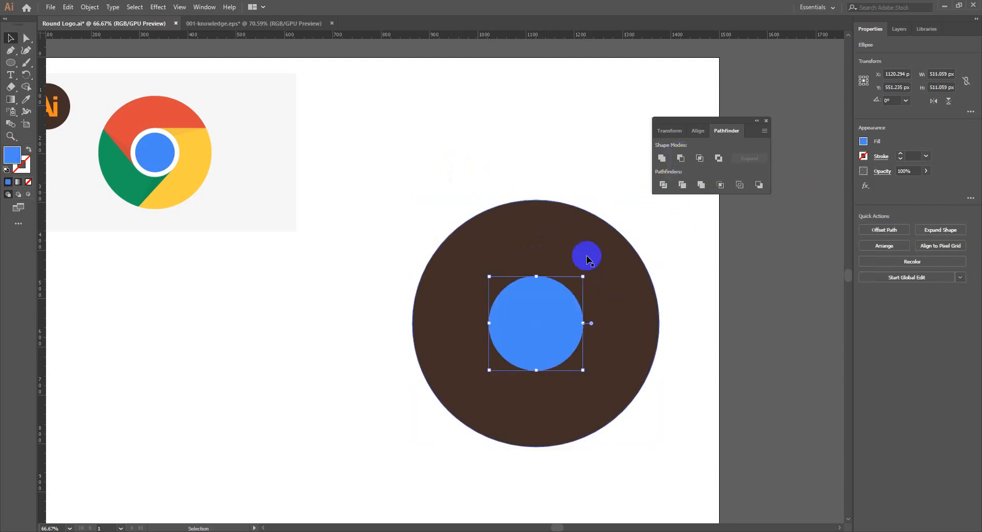
drag(584, 276, 571, 287)
click(701, 373)
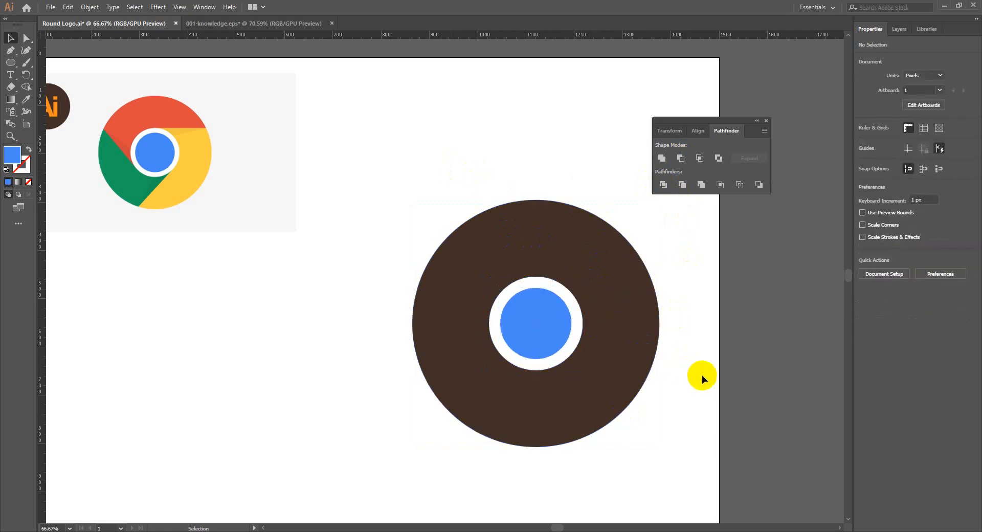
Step: Place a vertical ruler guide through the center of the blue circle and make the guides visible
drag(702, 375, 653, 345)
click(487, 290)
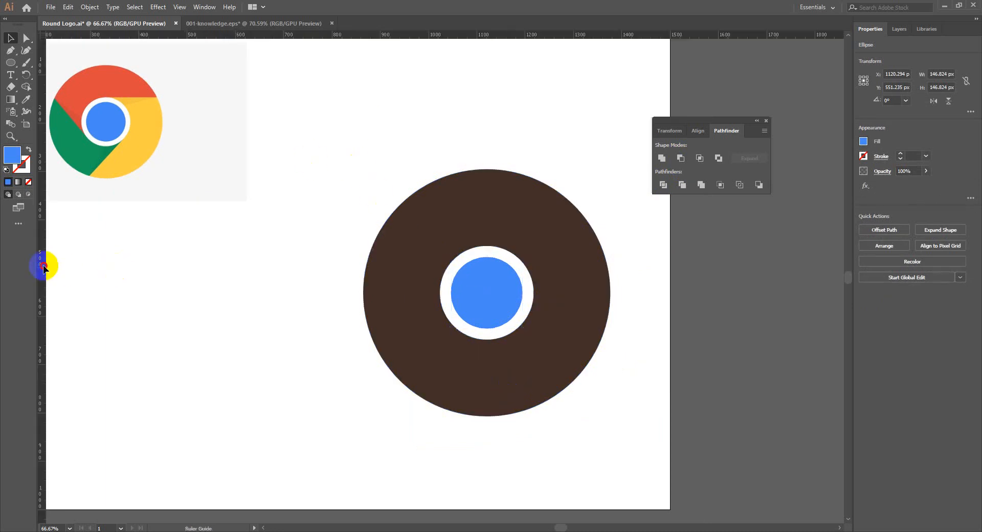
drag(40, 263, 487, 337)
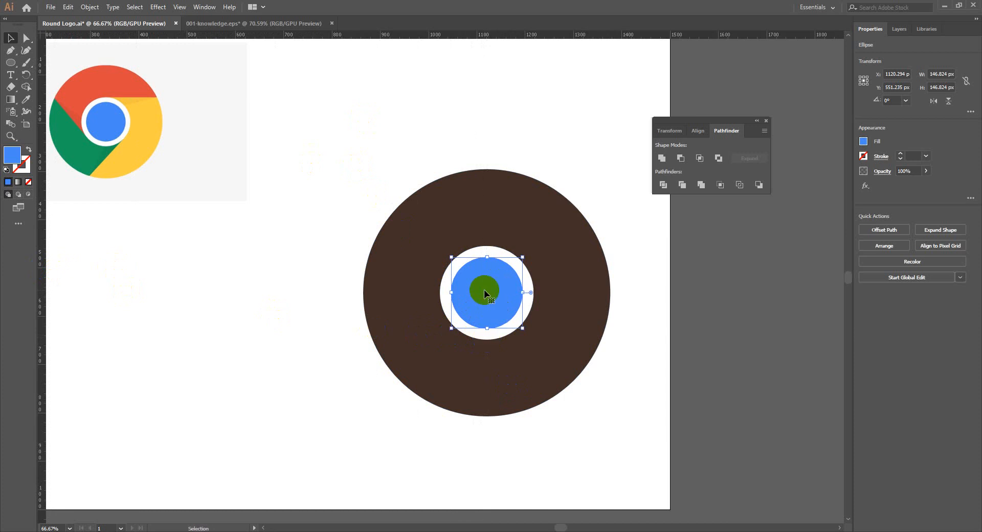
key(ctrl+;)
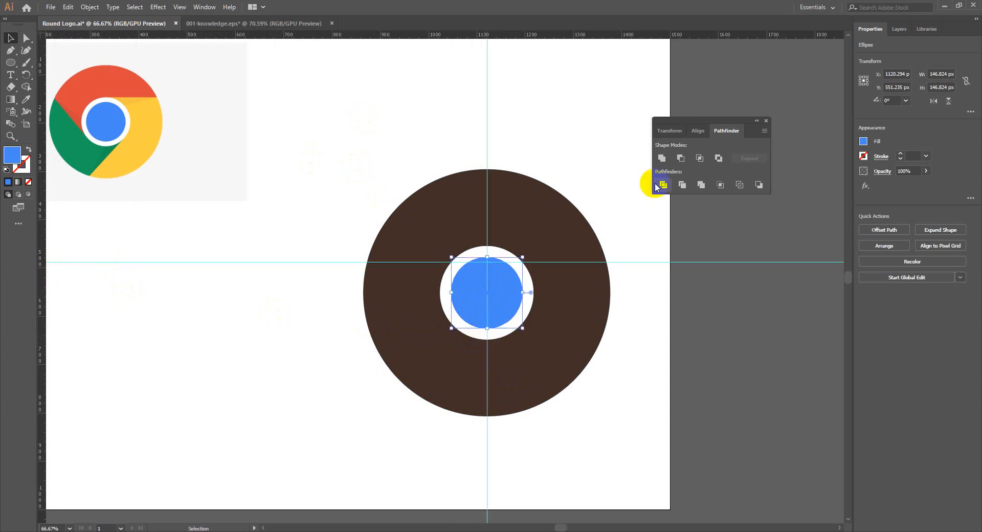
Step: Unlock the guides and delete the stray horizontal guide above the circles' center
right_click(702, 266)
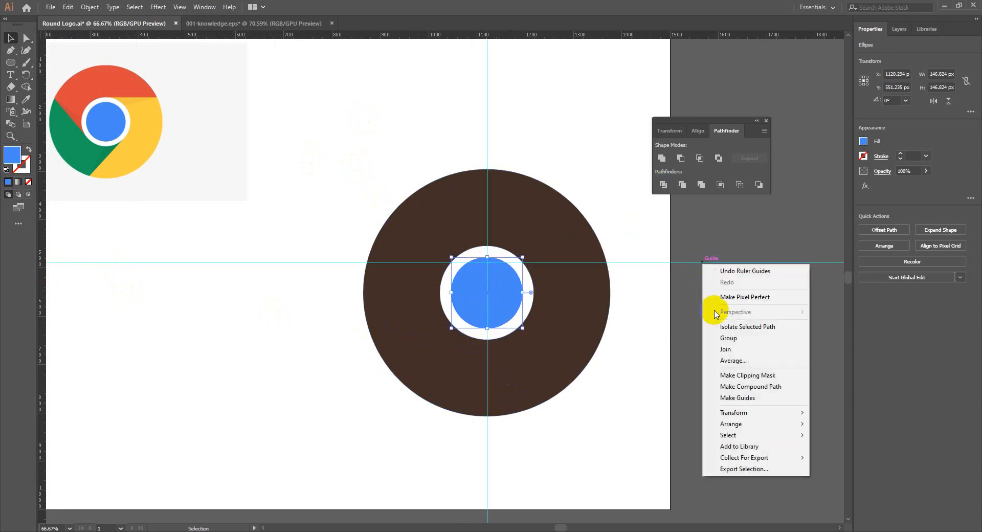
click(679, 285)
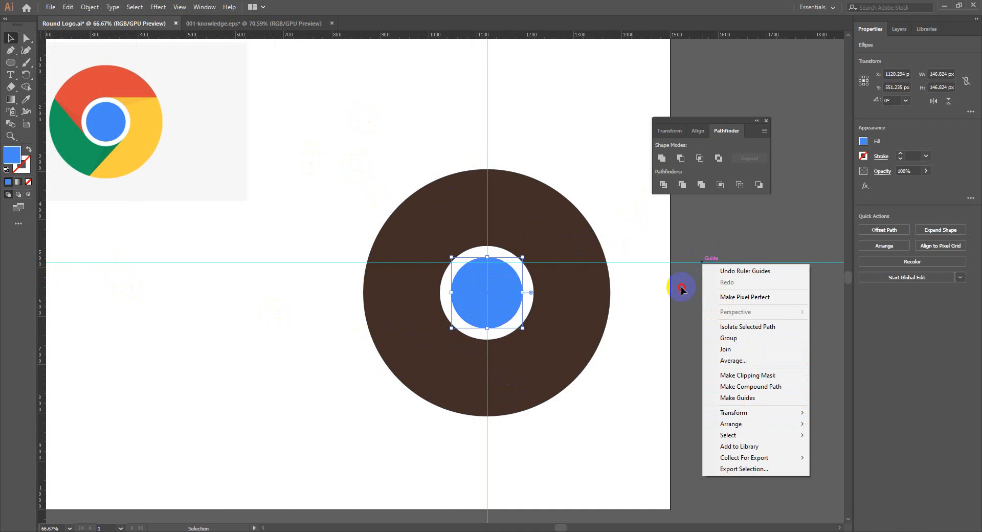
right_click(685, 263)
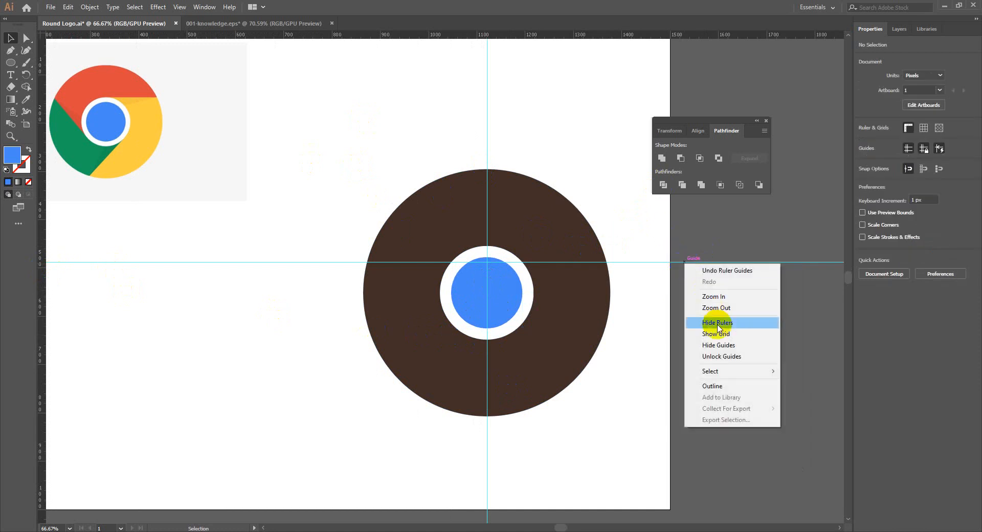
click(726, 356)
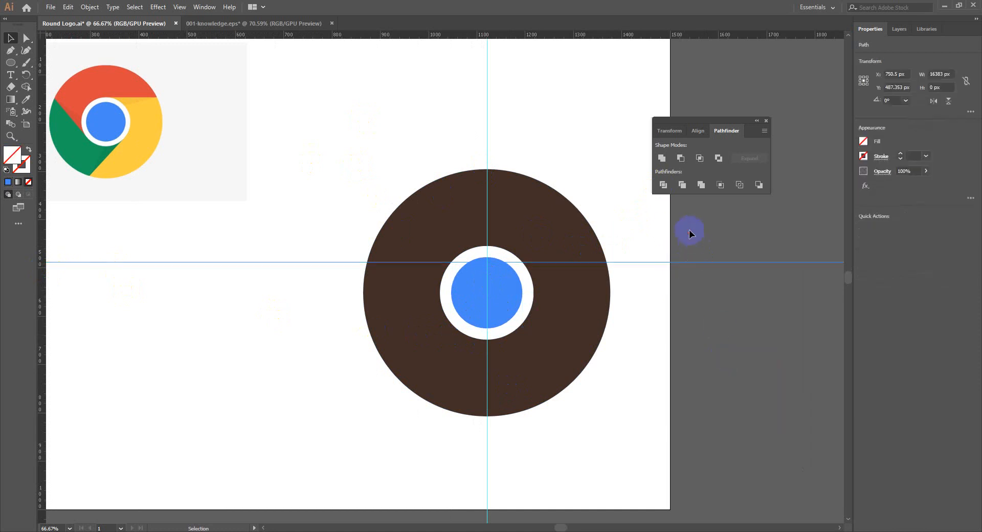
key(Delete)
Step: Place a horizontal ruler guide through the center of the blue circle and lock the guides
click(503, 280)
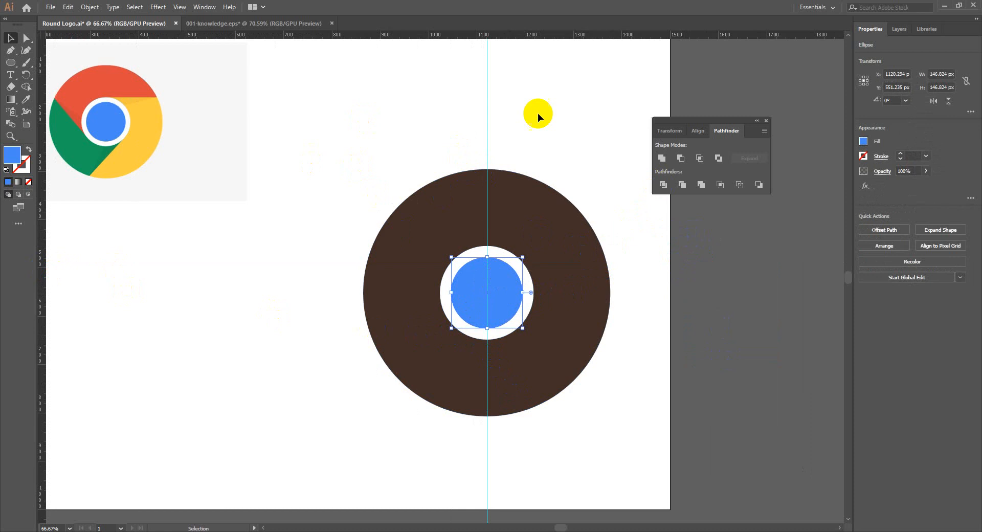
drag(576, 32, 598, 293)
right_click(701, 295)
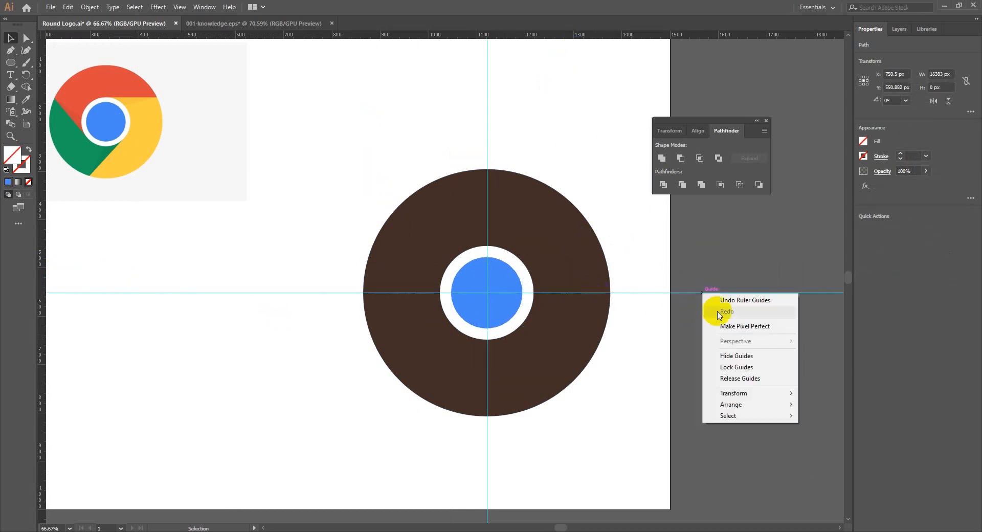
click(762, 365)
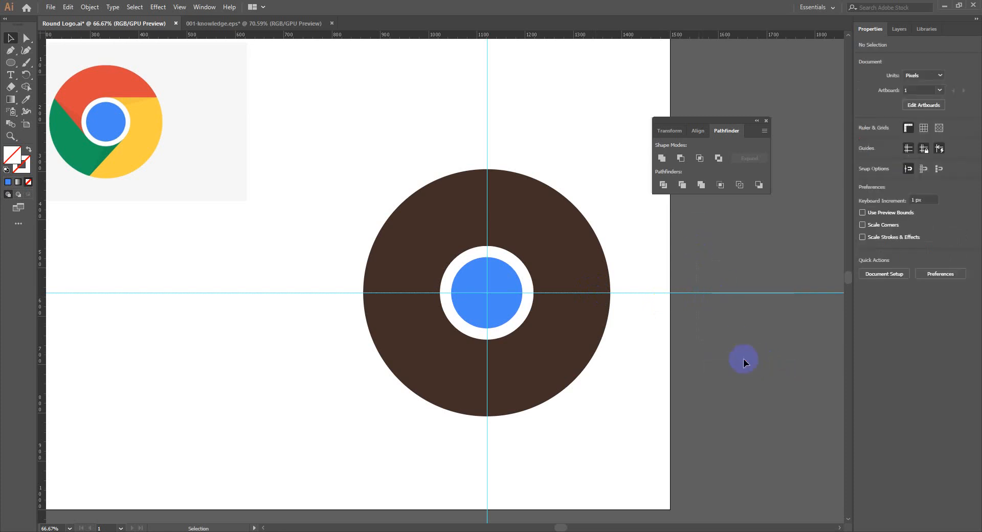
Step: Draw a horizontal line about 281 px long from the vertical guide near the white ring's upper edge past the brown circle's right edge
drag(557, 352, 493, 334)
key(z)
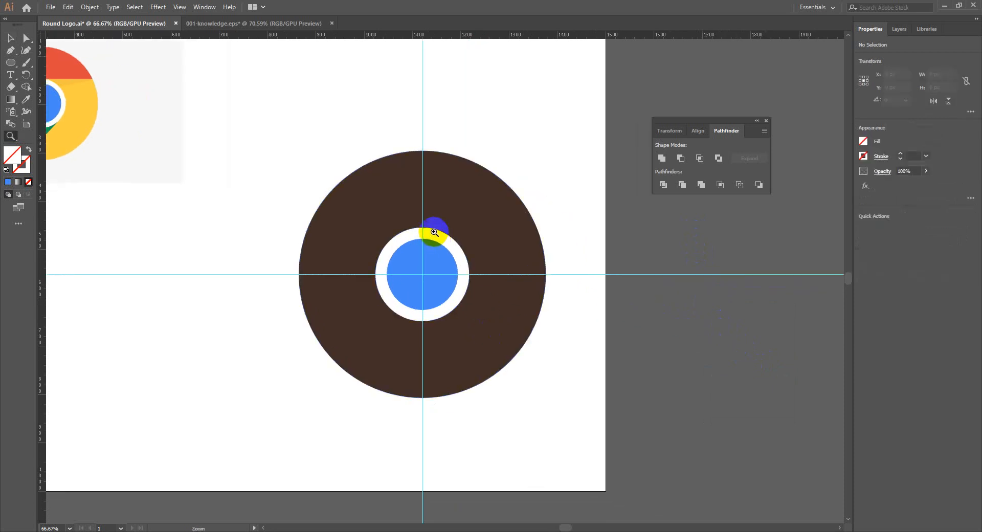
click(433, 267)
click(466, 292)
drag(429, 209, 381, 278)
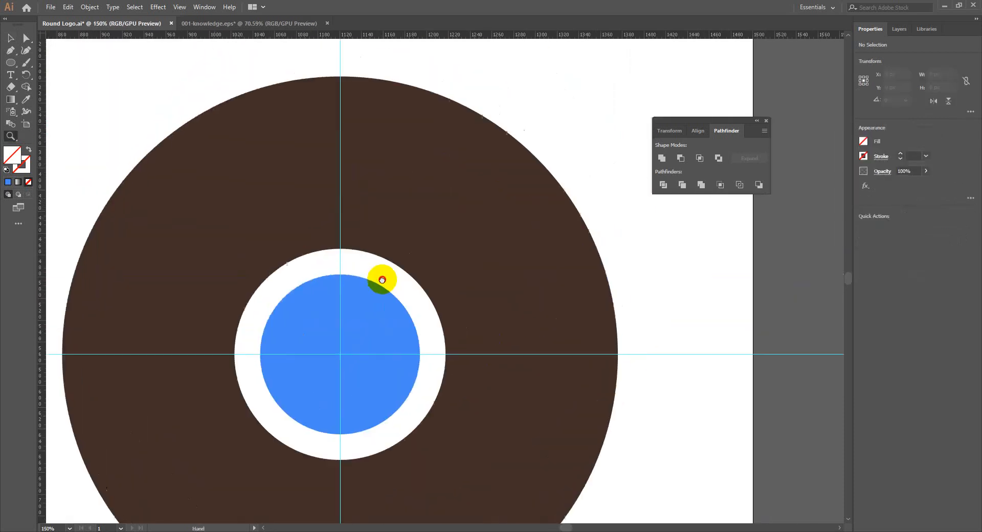
click(11, 62)
drag(11, 62, 59, 116)
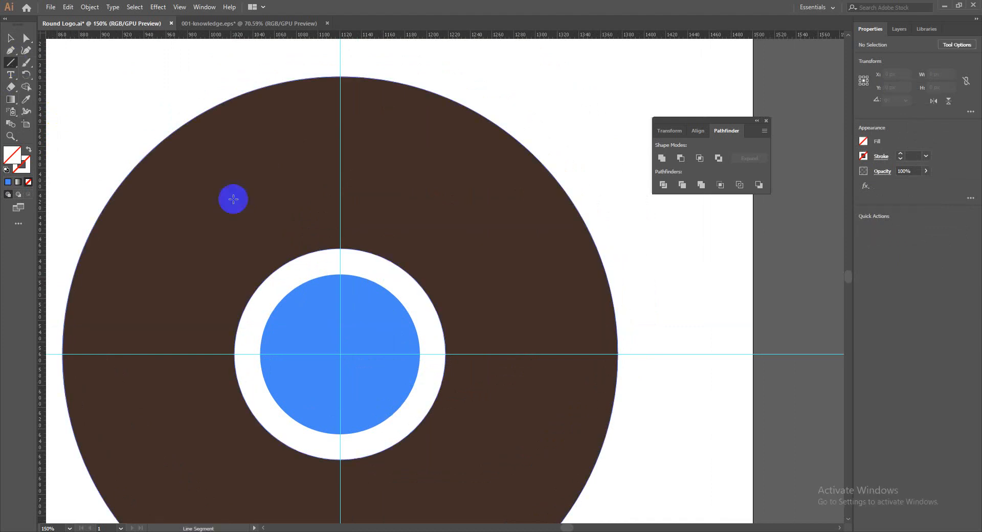
drag(340, 258, 645, 267)
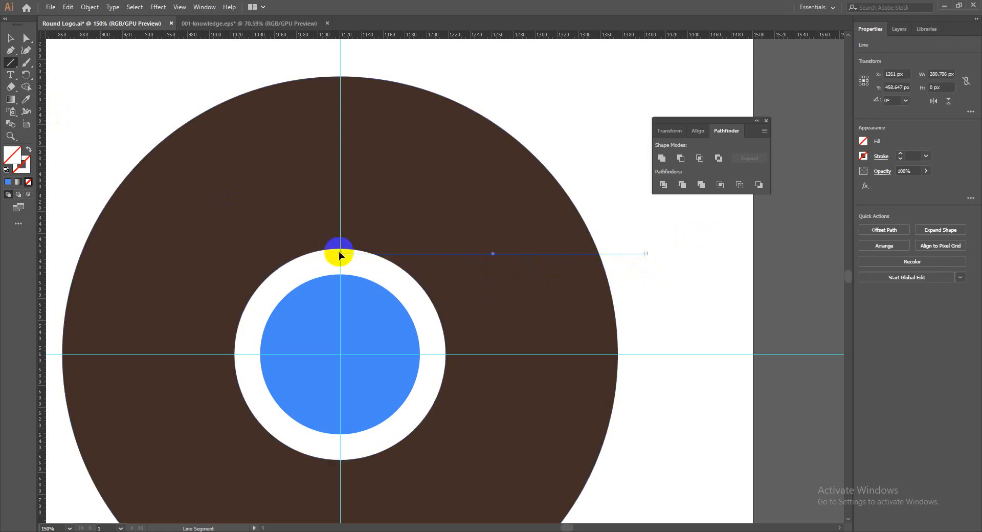
key(ctrl+plus)
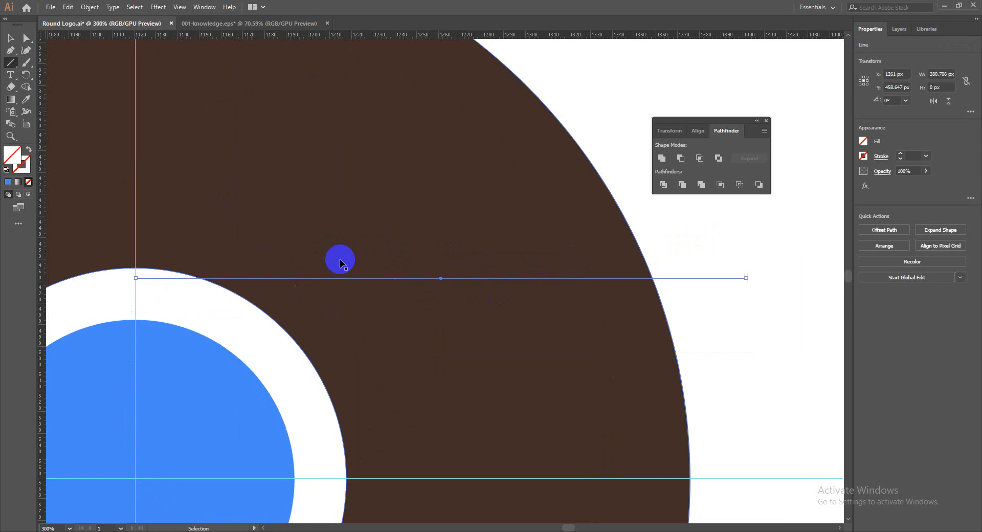
drag(213, 284, 308, 253)
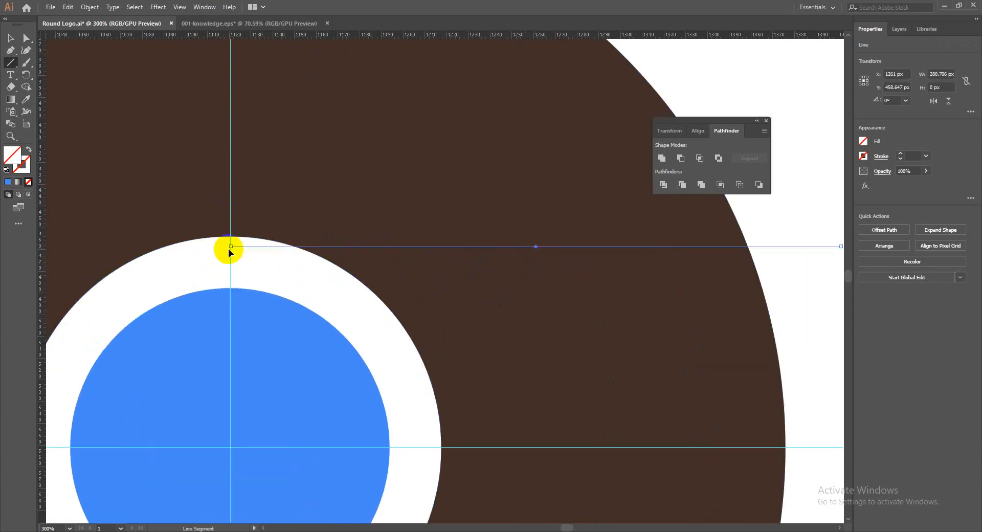
Step: Rotate a copy of the line 120° about the circles' center and repeat the transformation for a third line
key(ctrl+minus)
key(ctrl+minus)
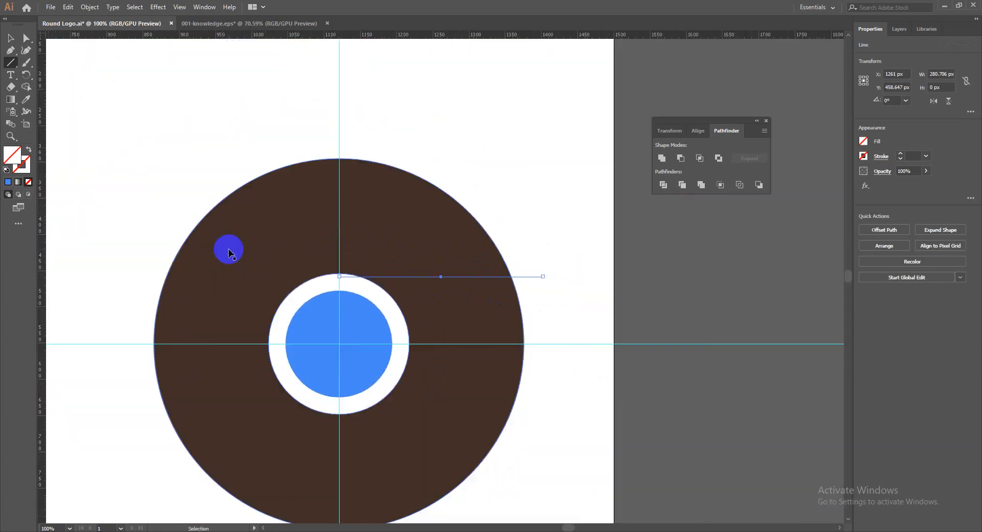
scroll(205, 236, down, 1)
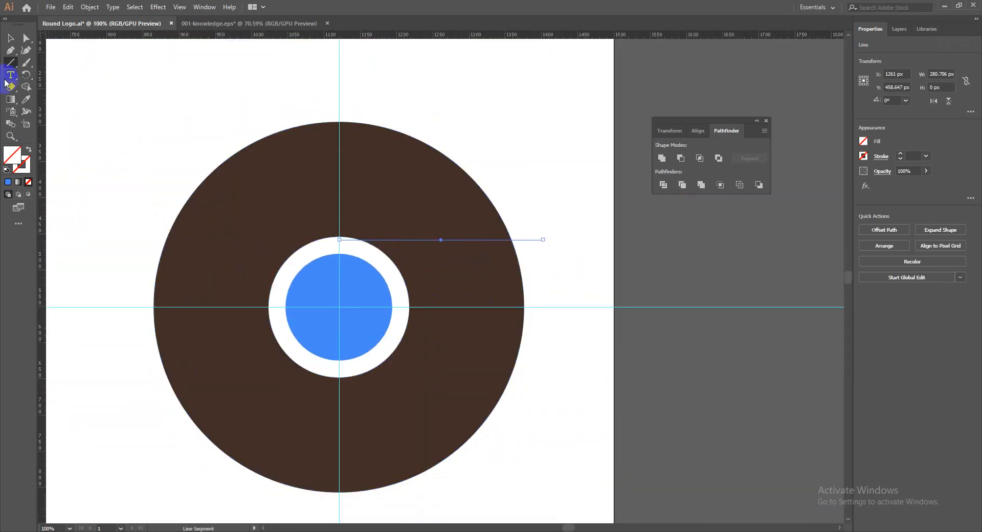
drag(26, 75, 80, 76)
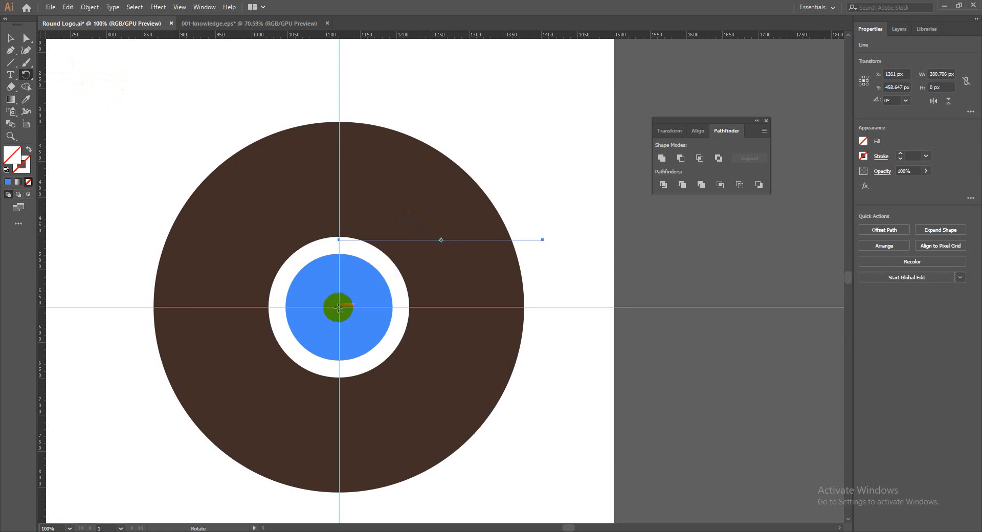
alt+click(339, 307)
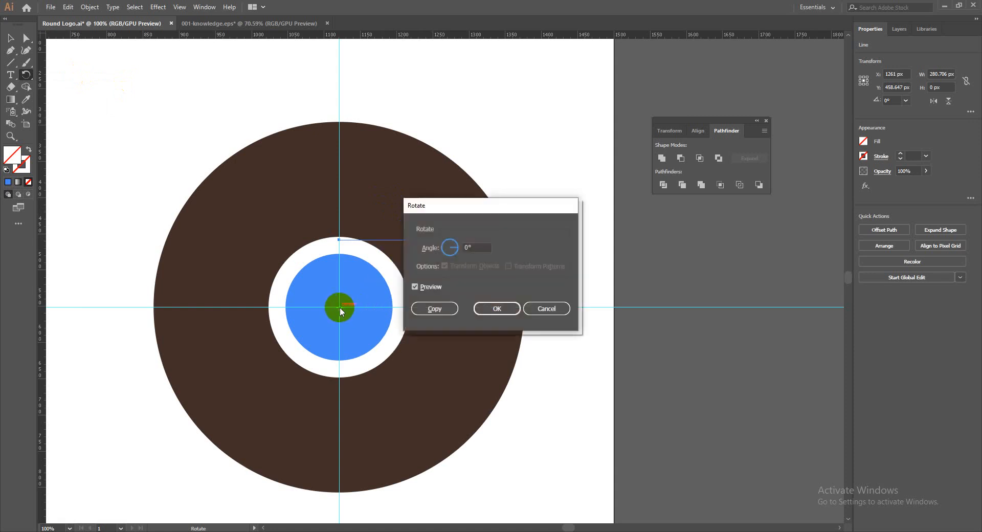
click(436, 287)
double_click(477, 246)
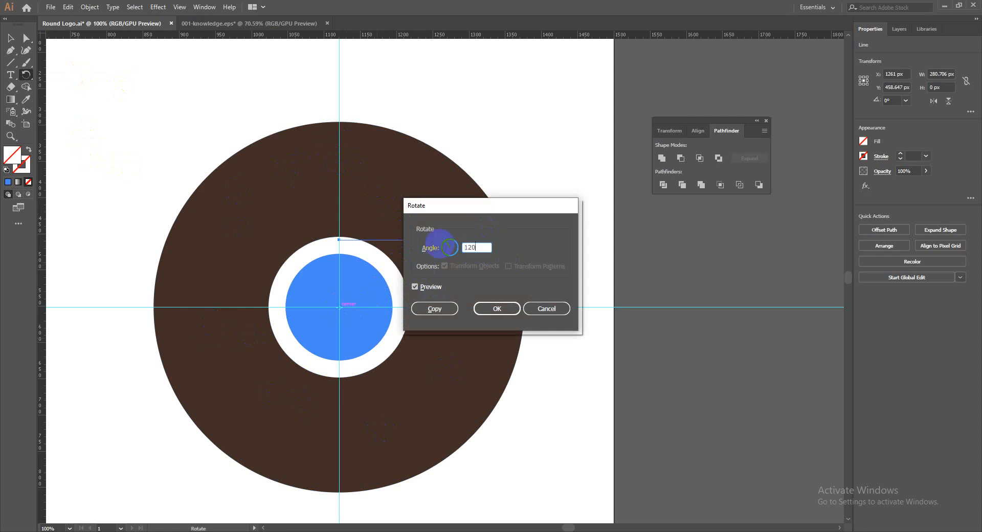
click(436, 290)
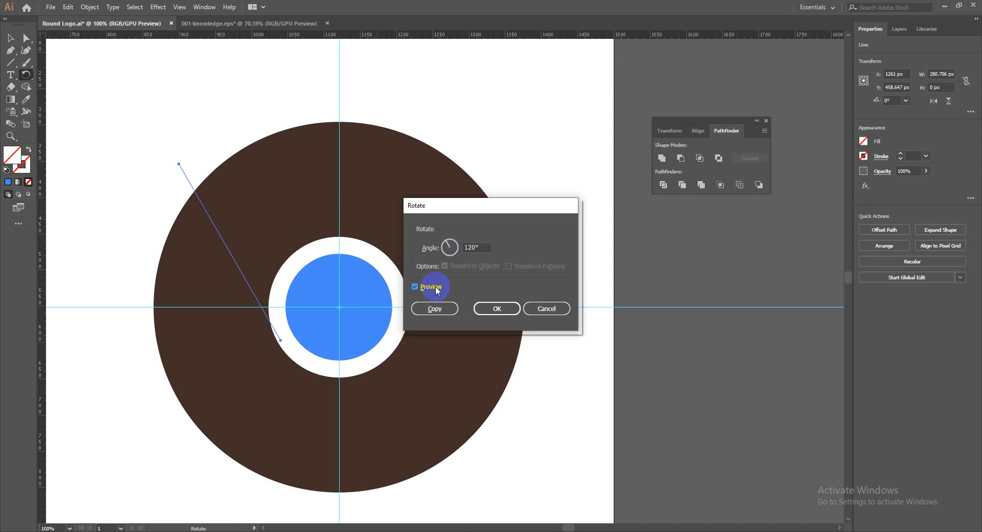
click(436, 309)
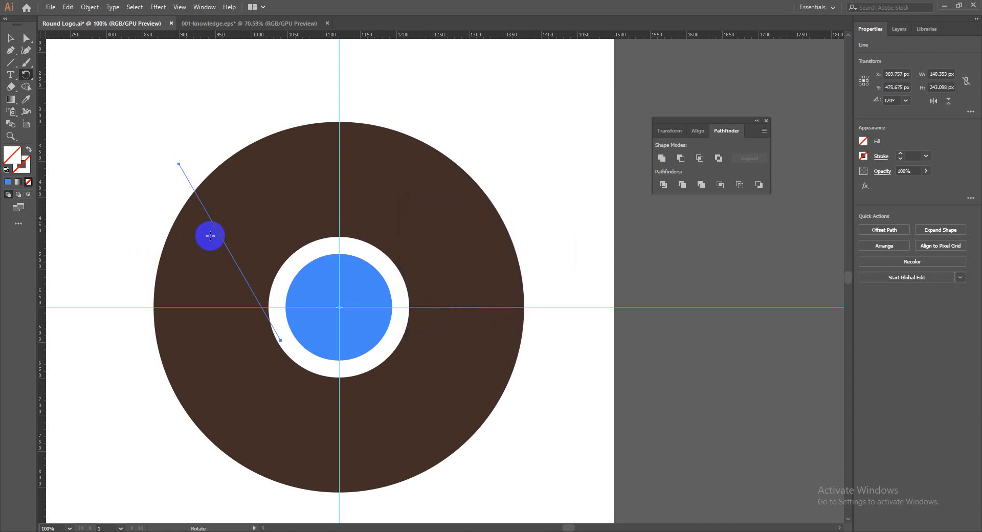
key(ctrl+d)
Step: Deselect the rotated line and hide the guides
key(ctrl+minus)
key(ctrl+minus)
key(v)
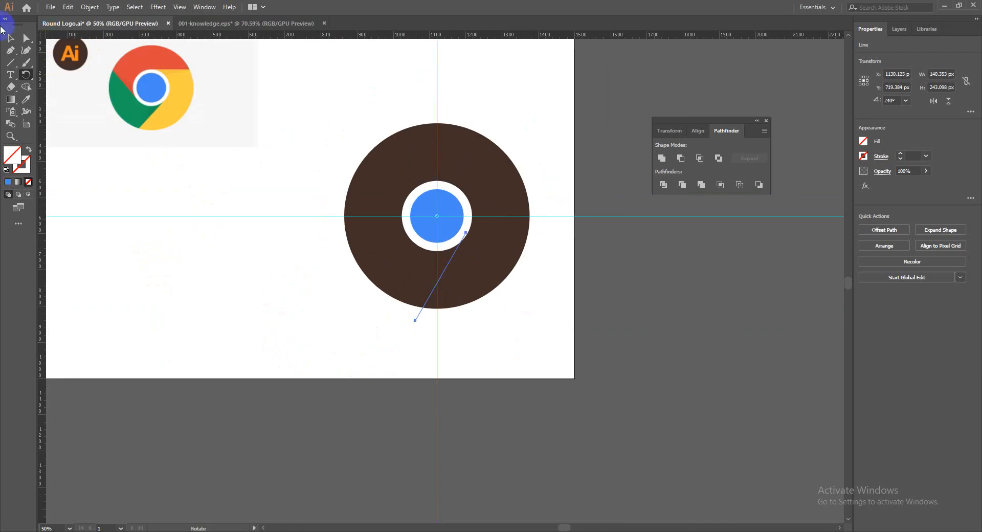
click(282, 249)
drag(441, 235, 413, 279)
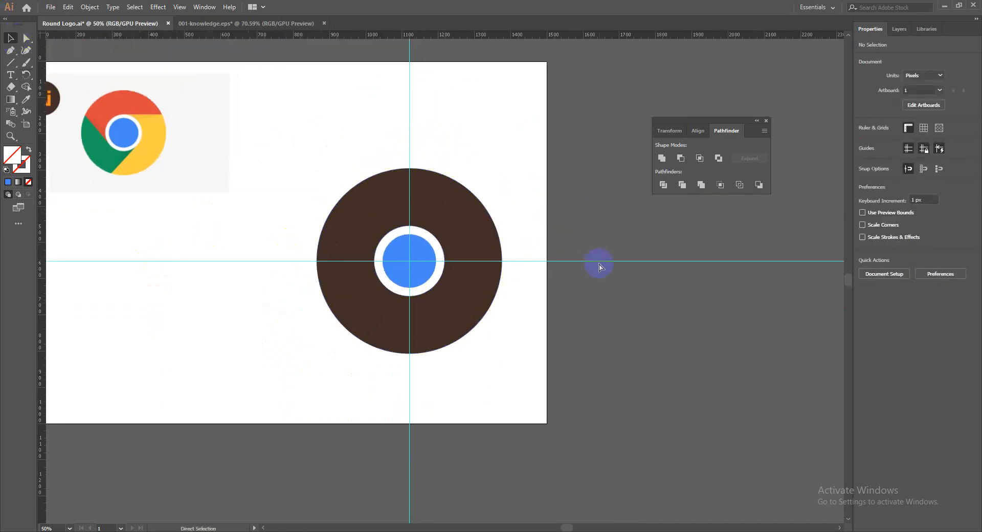
key(ctrl+semicolon)
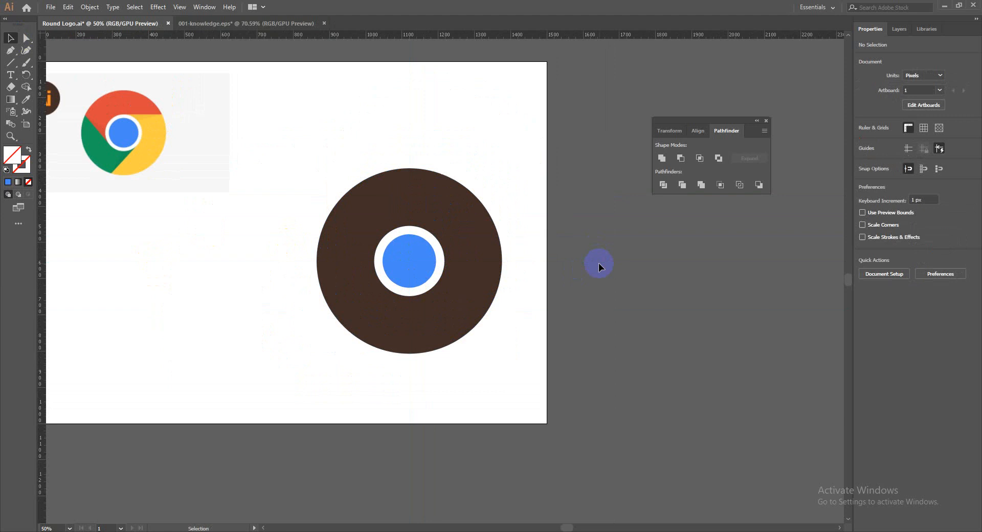
click(414, 258)
key(a)
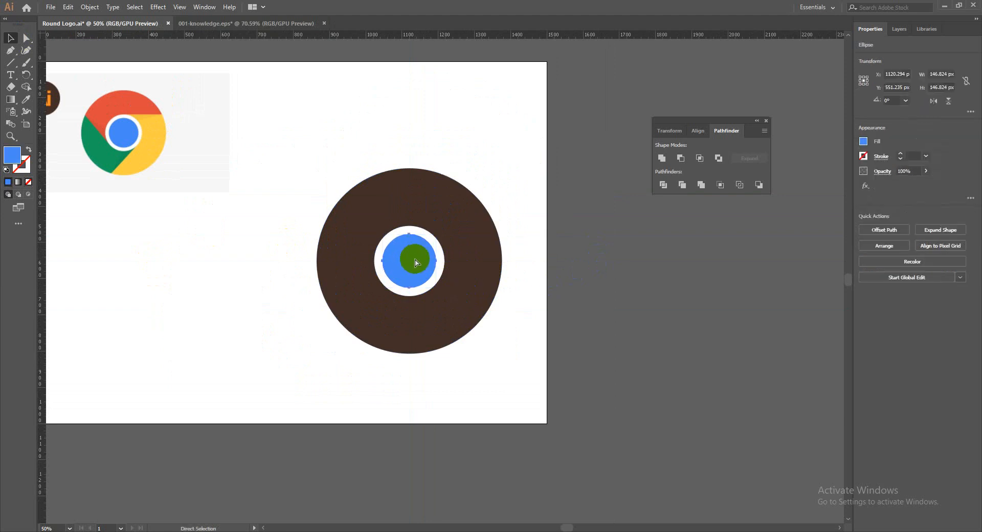
key(ctrl+shift+a)
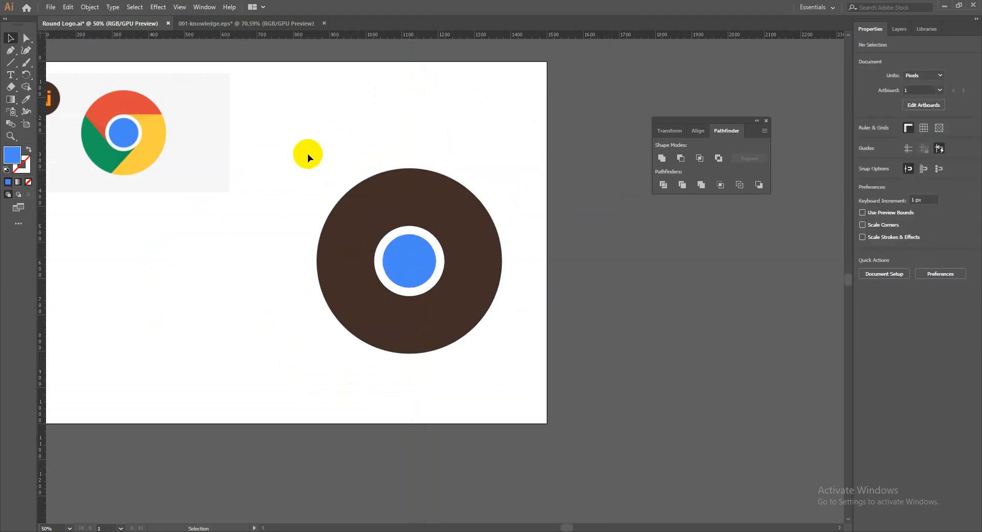
Step: Divide the circles along the three lines with Pathfinder Divide and ungroup the resulting pieces
drag(287, 123, 519, 387)
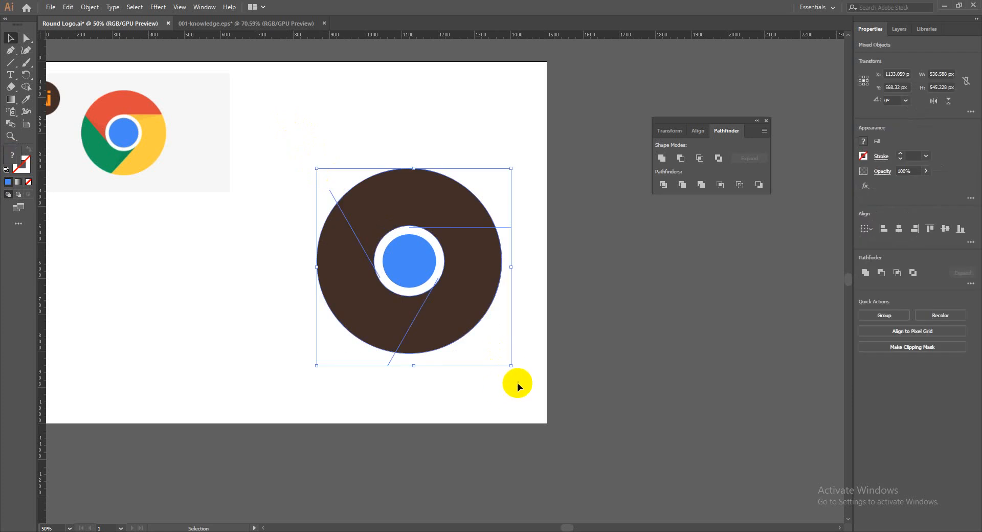
click(662, 185)
right_click(415, 307)
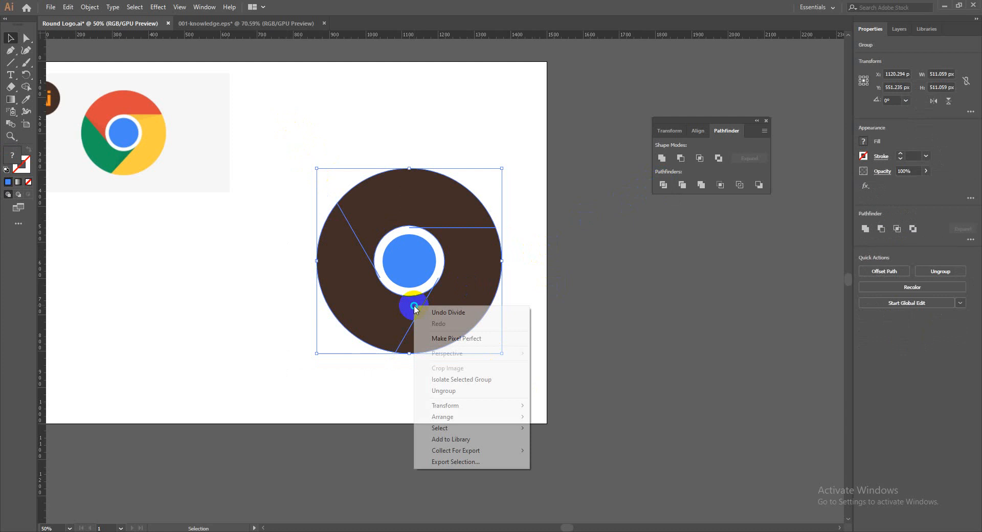
click(463, 390)
click(561, 351)
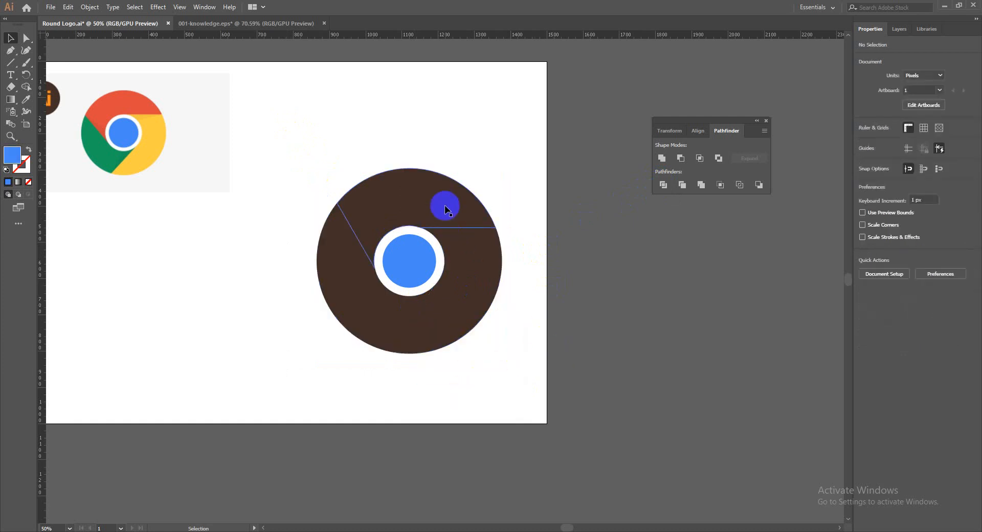
Step: Fill the upper ring segment with the reference logo's red and the lower-left segment with its green
click(444, 203)
key(i)
click(131, 93)
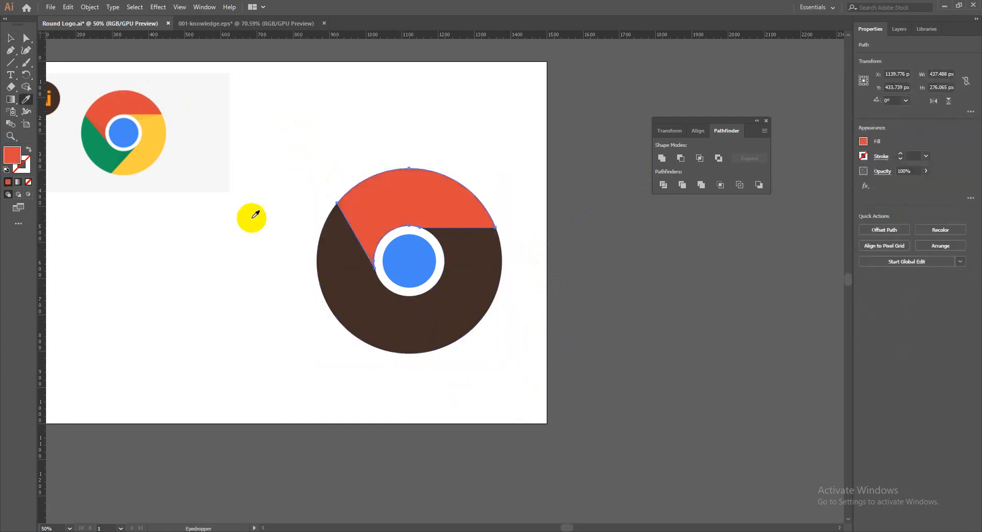
ctrl+click(359, 321)
click(104, 143)
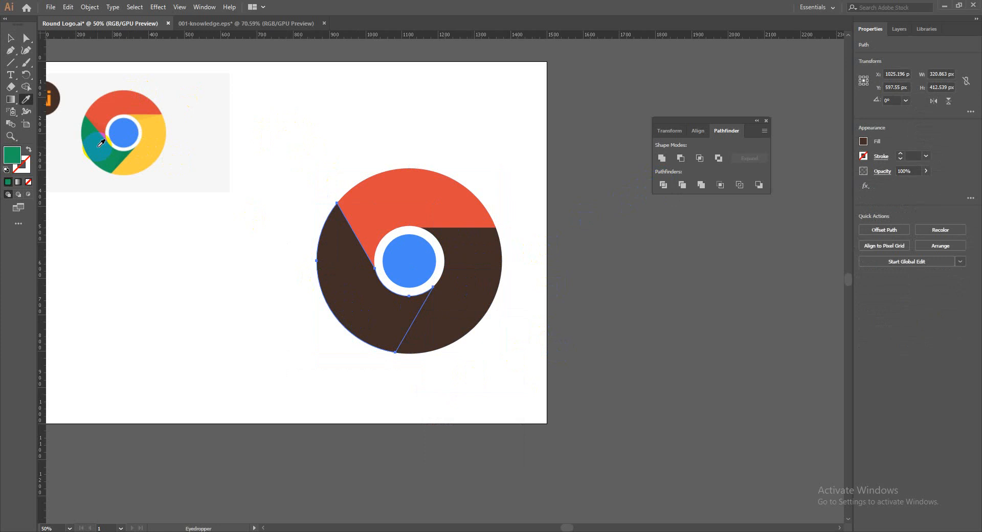
Step: Fill the remaining brown ring segment with the yellow sampled from the reference logo
key(v)
click(462, 296)
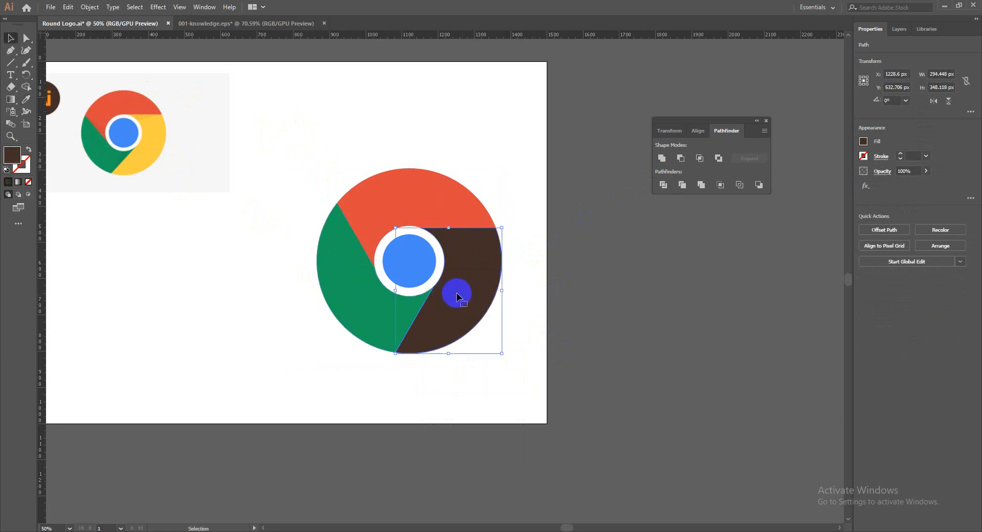
key(i)
click(149, 150)
key(v)
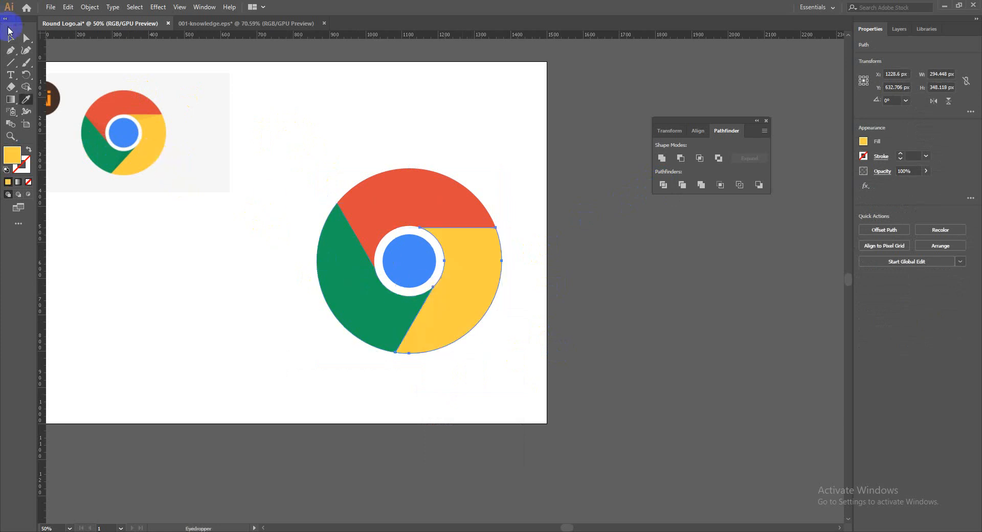
Step: Examine the darker shadow wedges where the color segments meet in the reference logo
click(342, 102)
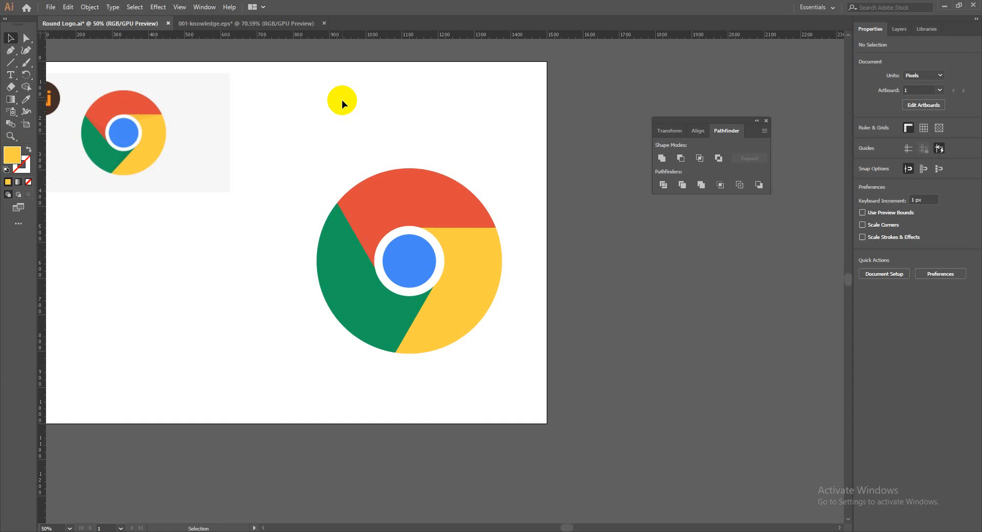
key(z)
click(198, 114)
click(305, 260)
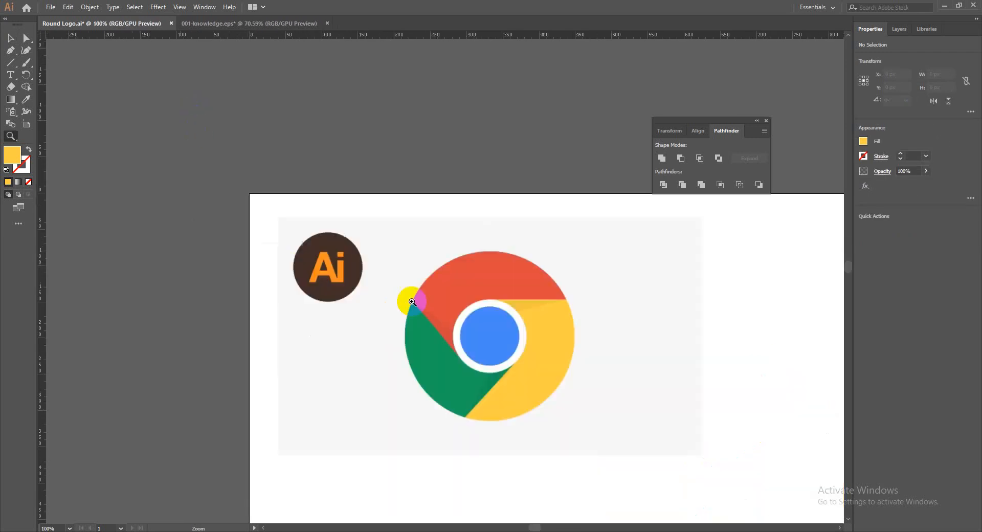
click(516, 307)
click(517, 307)
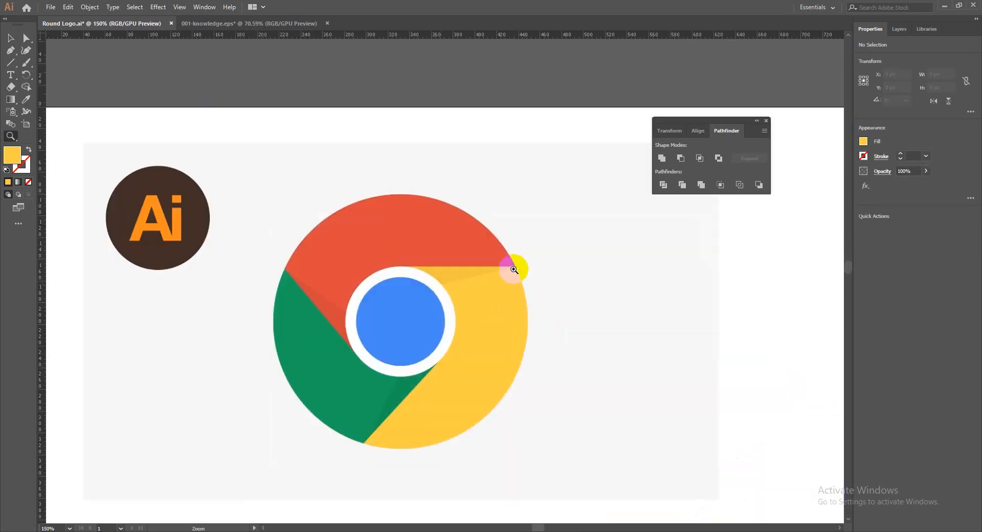
key(ctrl+minus)
key(ctrl+minus)
Step: Show the guides and draw a line about 257 px long from the blue circle's edge through the outer corner where red meets yellow
drag(445, 295, 170, 175)
key(ctrl+semicolon)
click(507, 259)
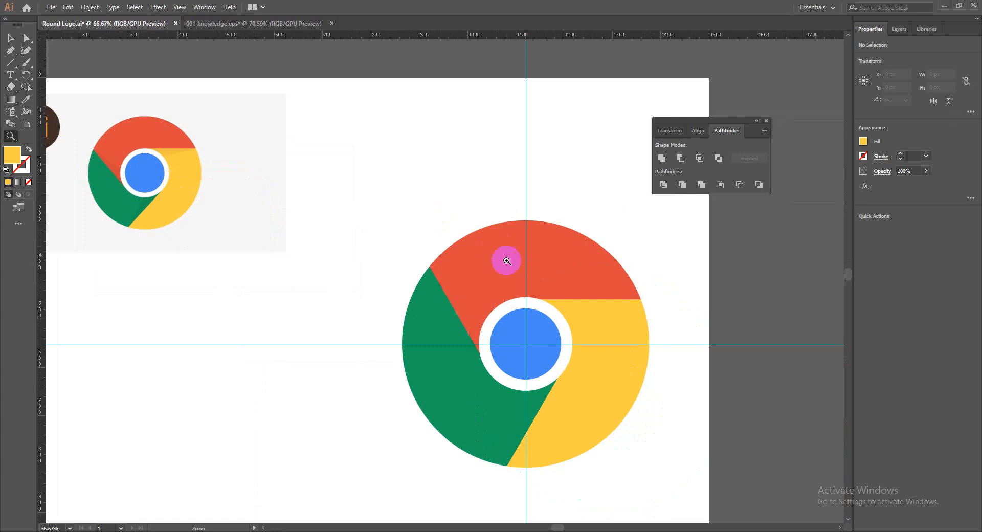
click(517, 299)
click(10, 62)
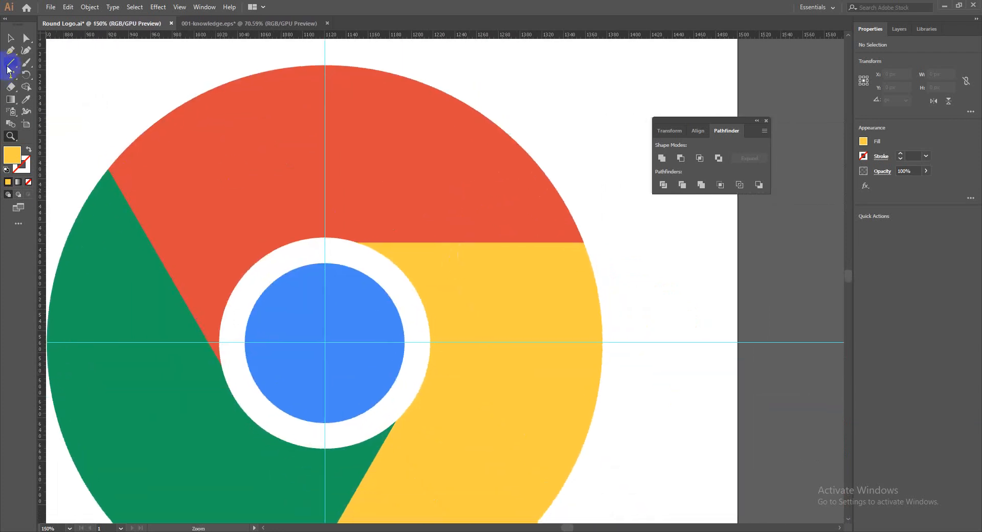
drag(366, 274, 613, 237)
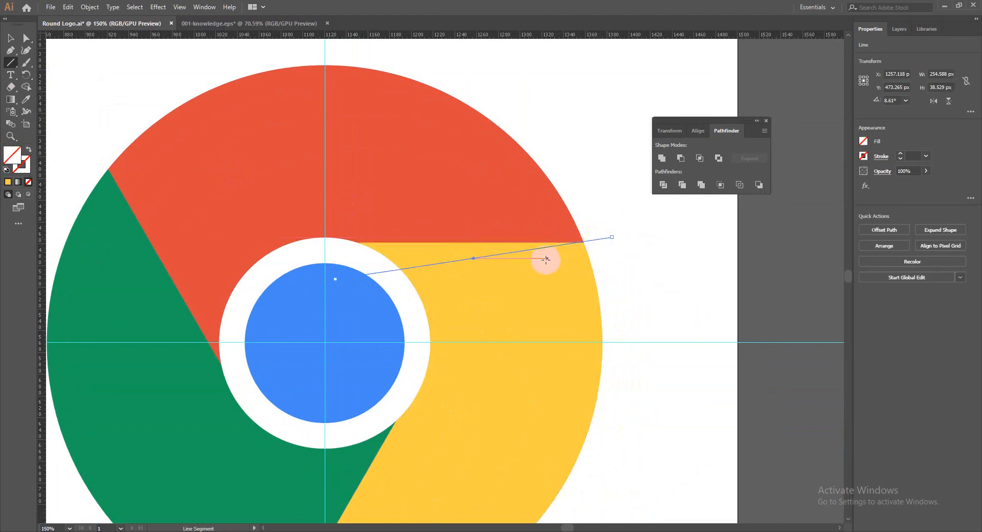
Step: Rotate two copies of the slanted line around the logo's center so the three lines are evenly spaced
key(v)
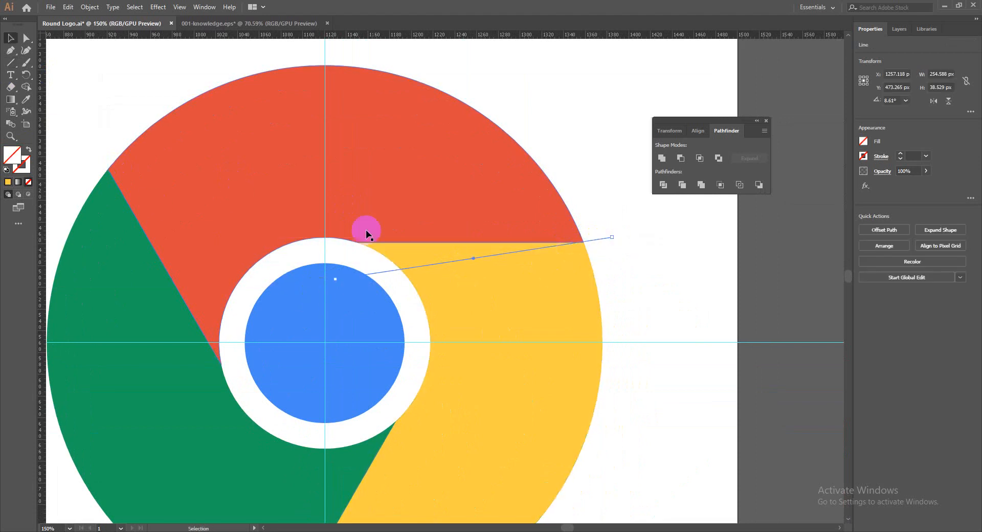
click(26, 74)
click(324, 341)
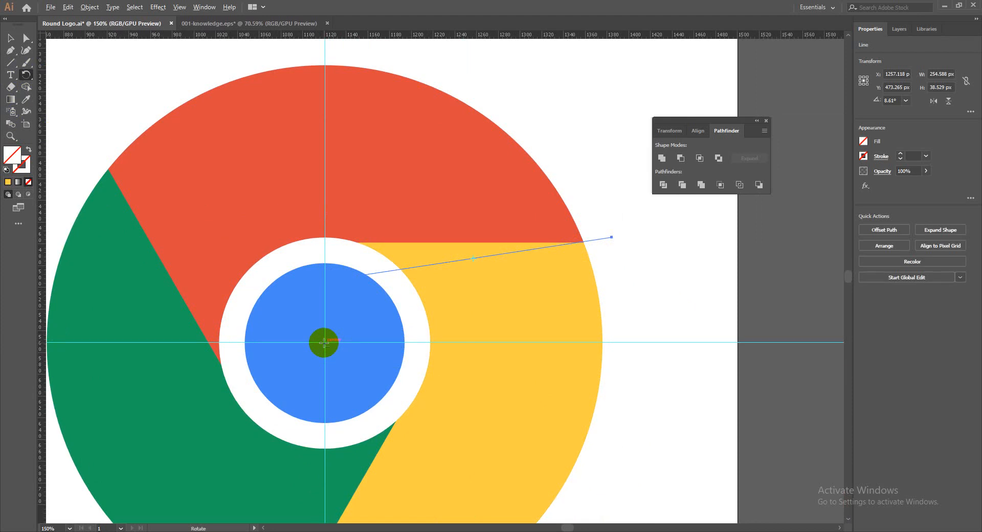
click(434, 309)
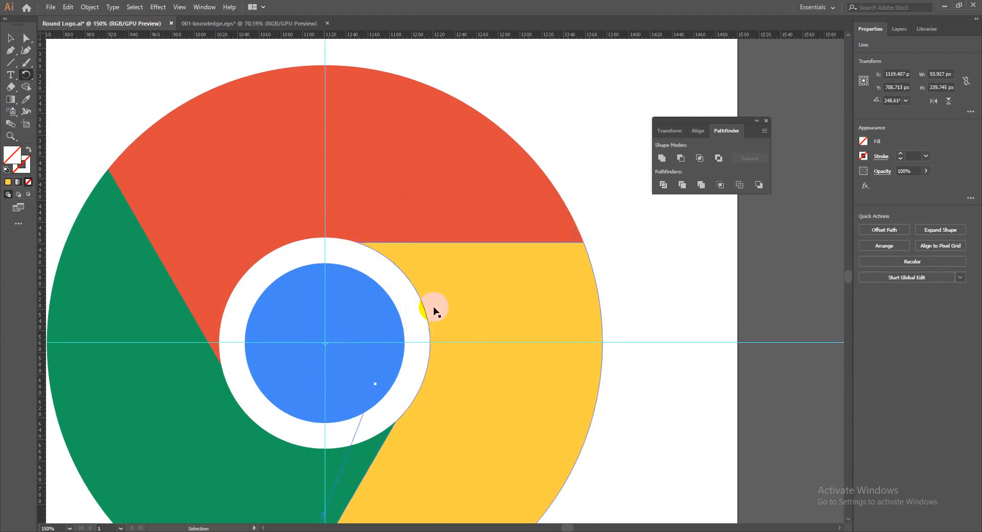
Step: Hide the guides, divide the logo along the three slanted lines with Pathfinder Divide, and ungroup the pieces
key(ctrl+minus)
key(ctrl+minus)
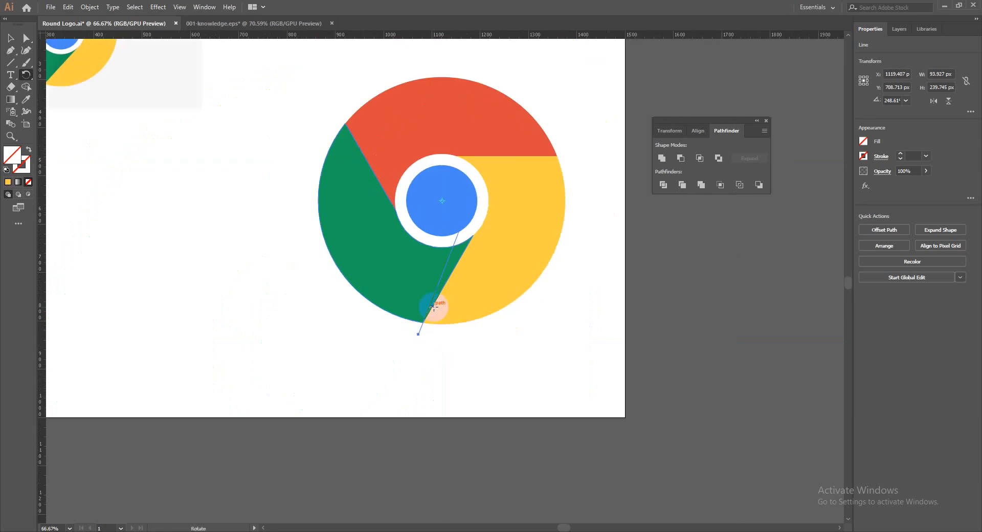
key(v)
scroll(437, 309, up, 1)
drag(307, 117, 586, 389)
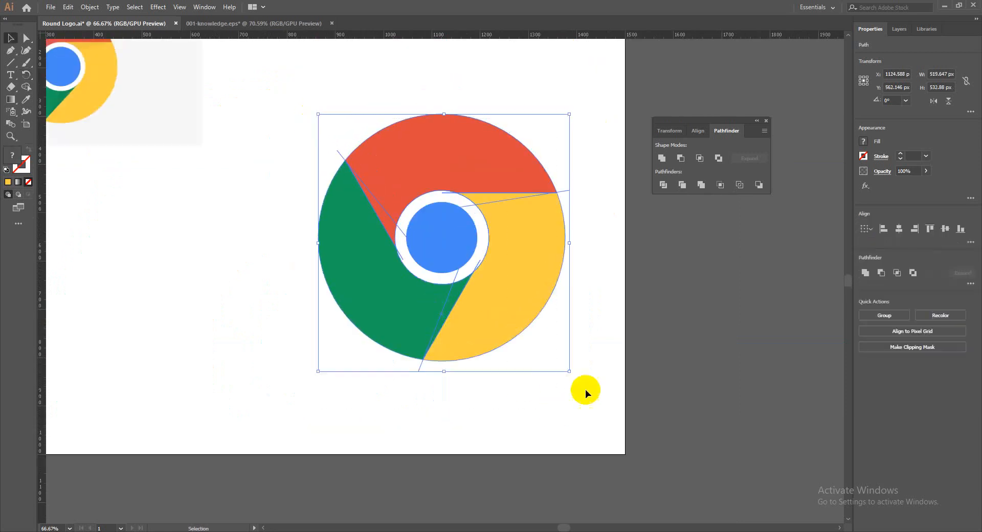
click(662, 185)
right_click(528, 263)
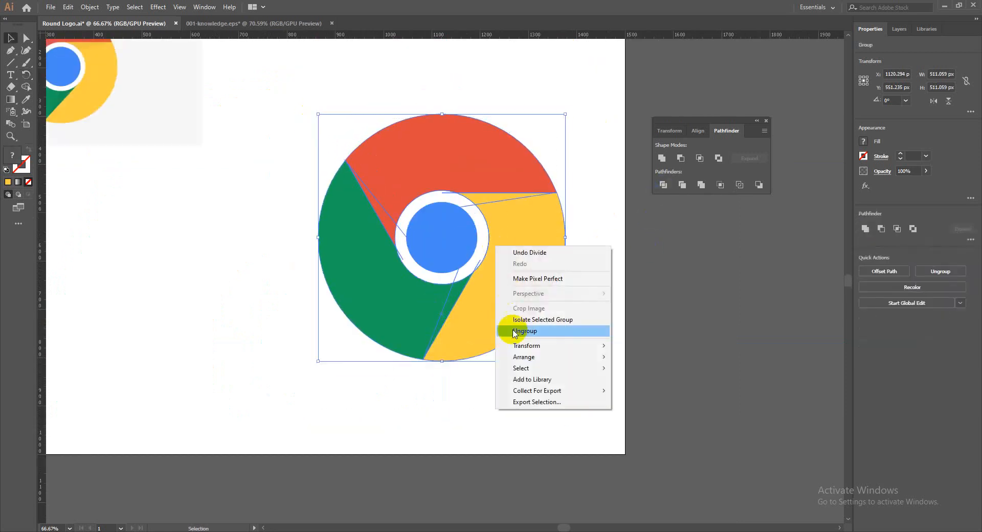
click(454, 329)
click(662, 378)
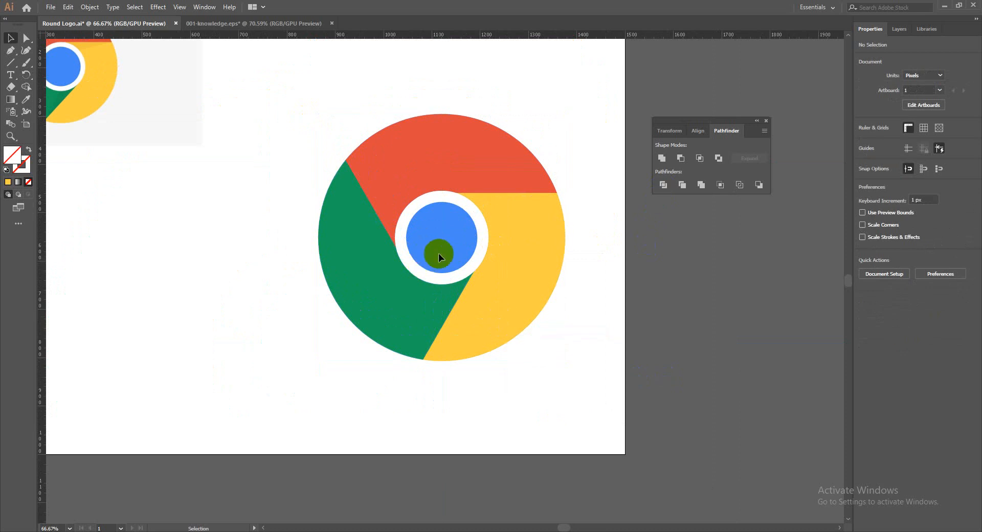
Step: Darken the thin yellow wedge under the red segment by raising the black (K) value of its fill
click(499, 195)
double_click(15, 163)
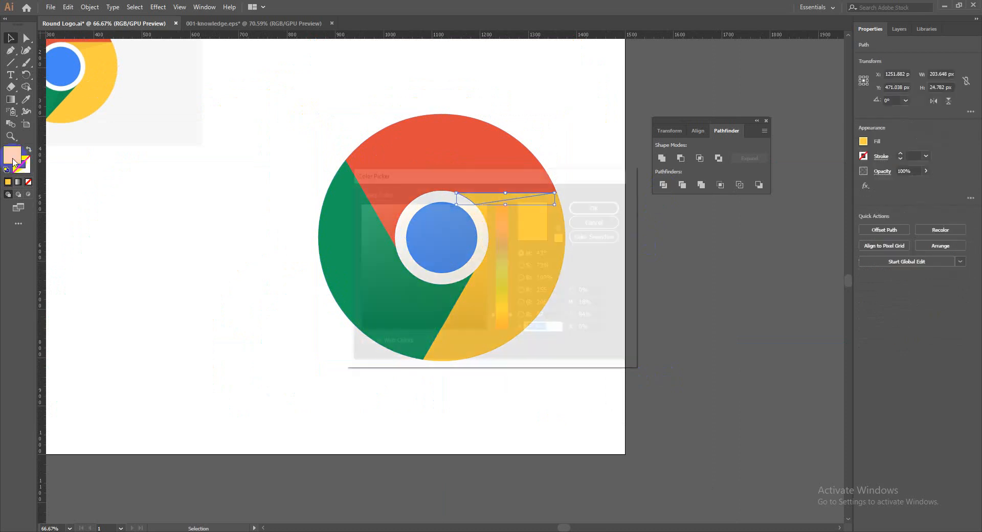
click(595, 329)
key(Up)
key(Up)
key(Up)
key(Up)
key(Up)
key(Up)
key(Up)
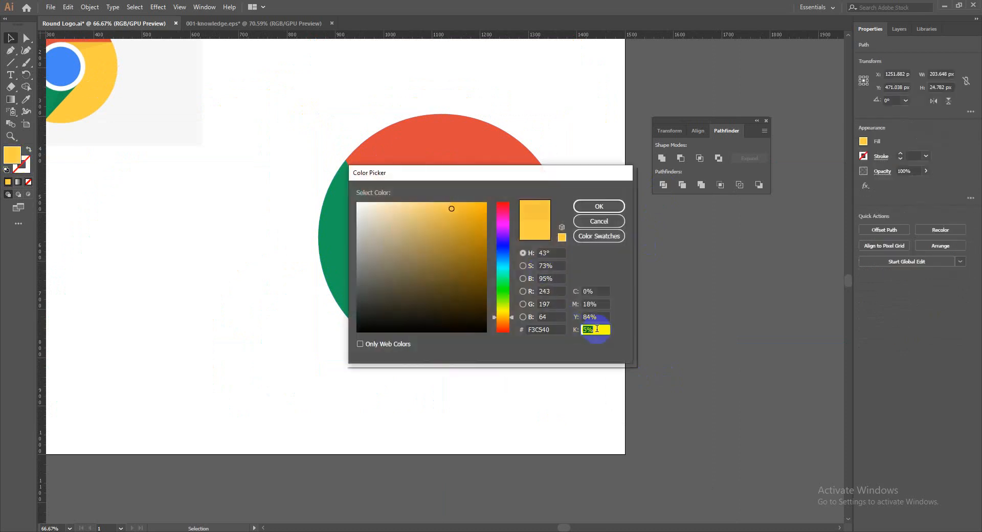
click(597, 207)
click(620, 252)
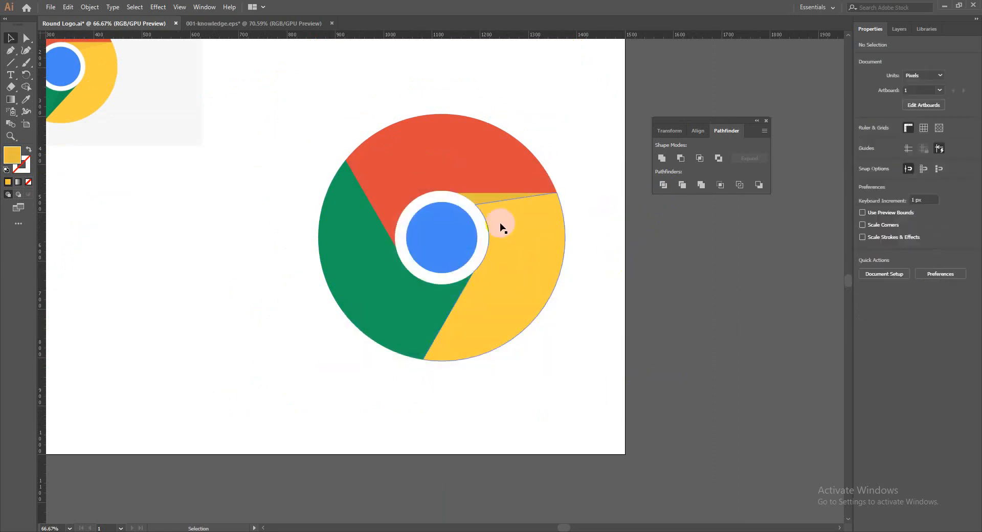
Step: Darken the thin red wedge beside the green segment by setting its fill's black (K) value to 10%
click(390, 213)
click(13, 155)
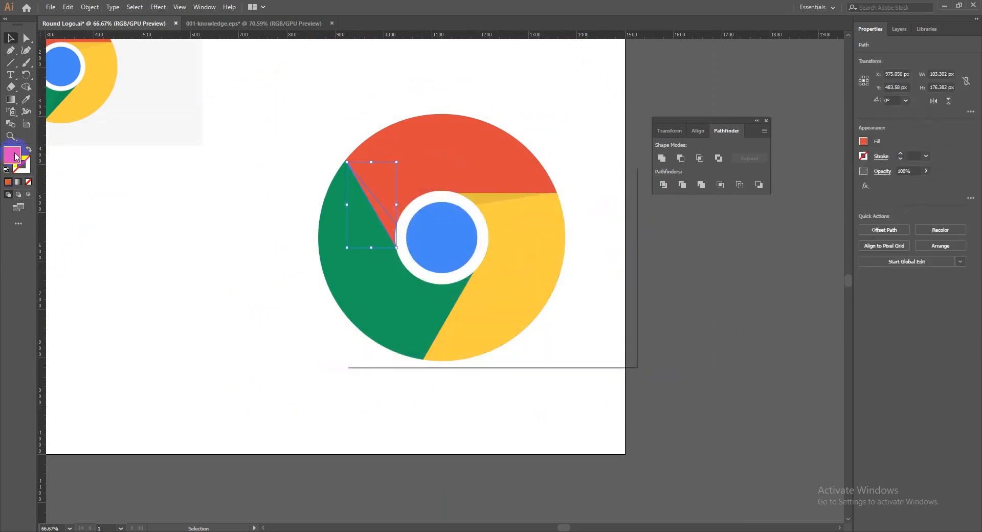
double_click(595, 329)
text(10)
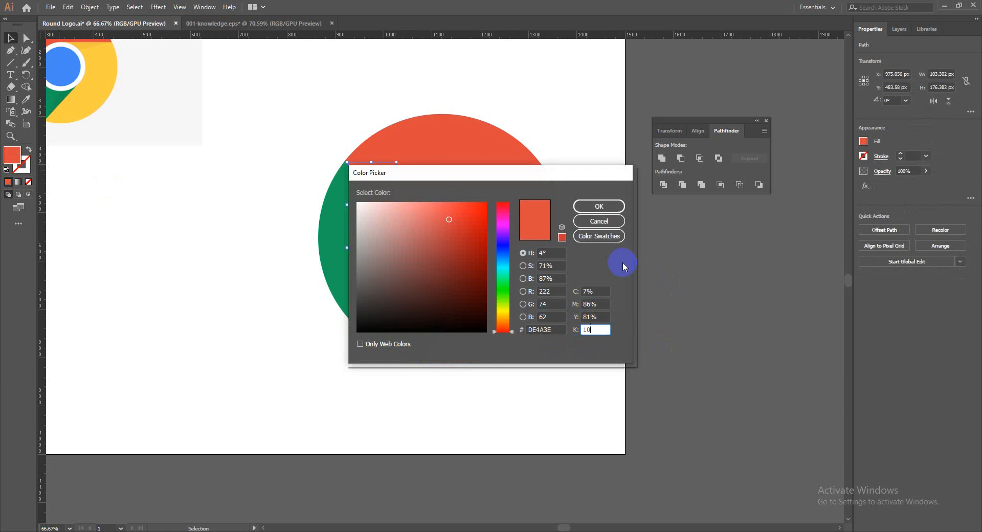
click(598, 206)
click(621, 284)
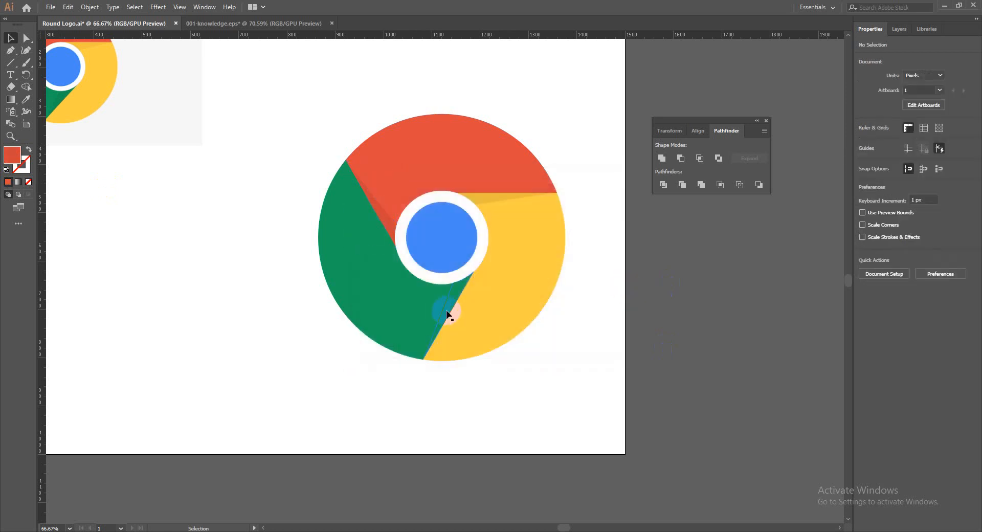
Step: Darken the thin green wedge beside the yellow segment by raising its fill's black (K) value, and deselect it
click(447, 313)
double_click(12, 153)
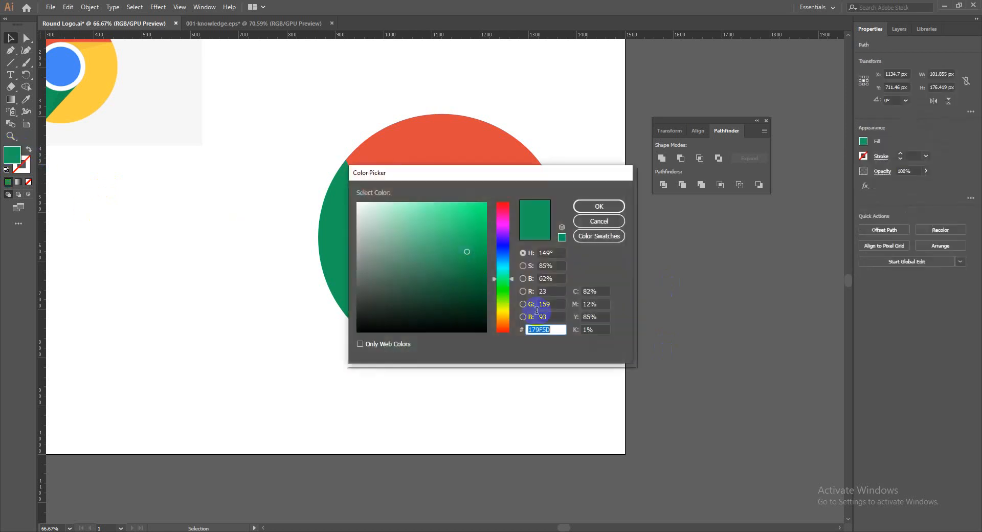
double_click(588, 330)
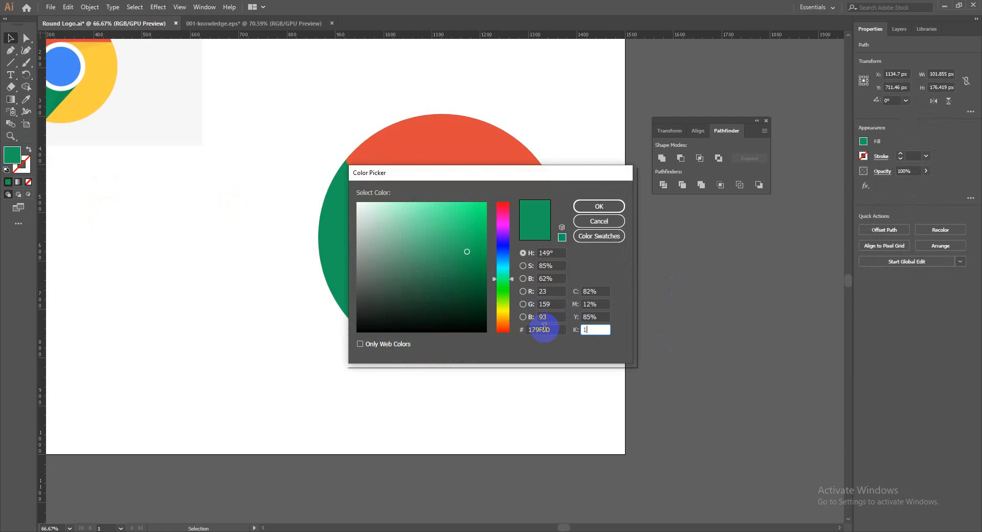
click(595, 206)
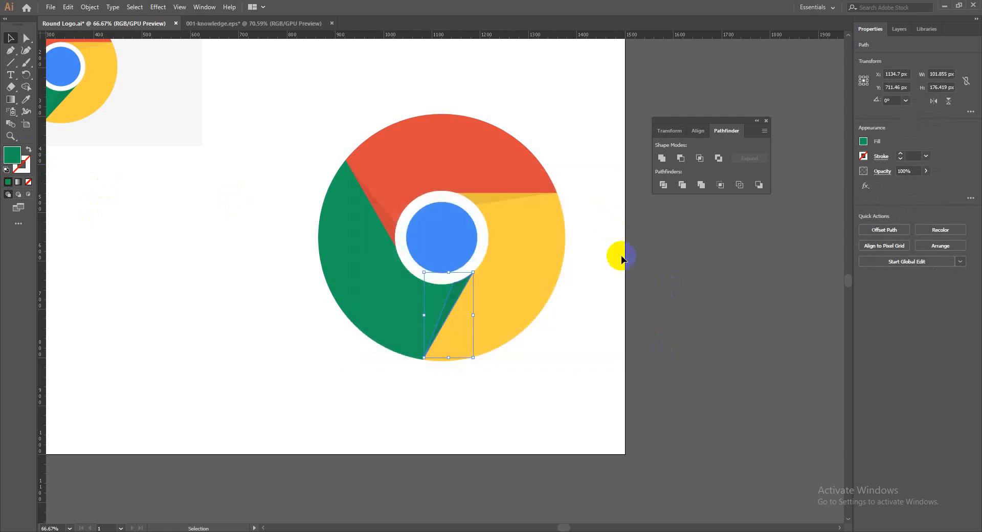
click(622, 259)
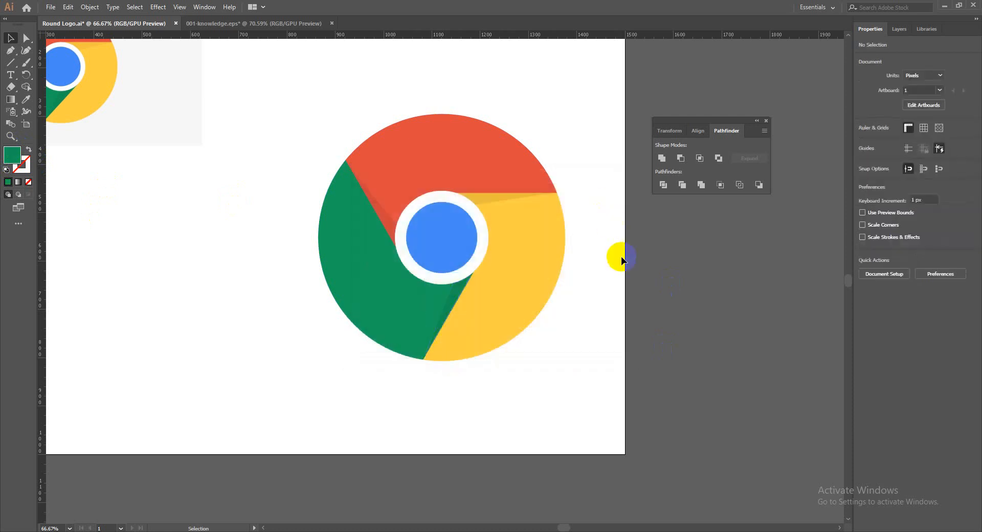
key(ctrl+minus)
key(ctrl+minus)
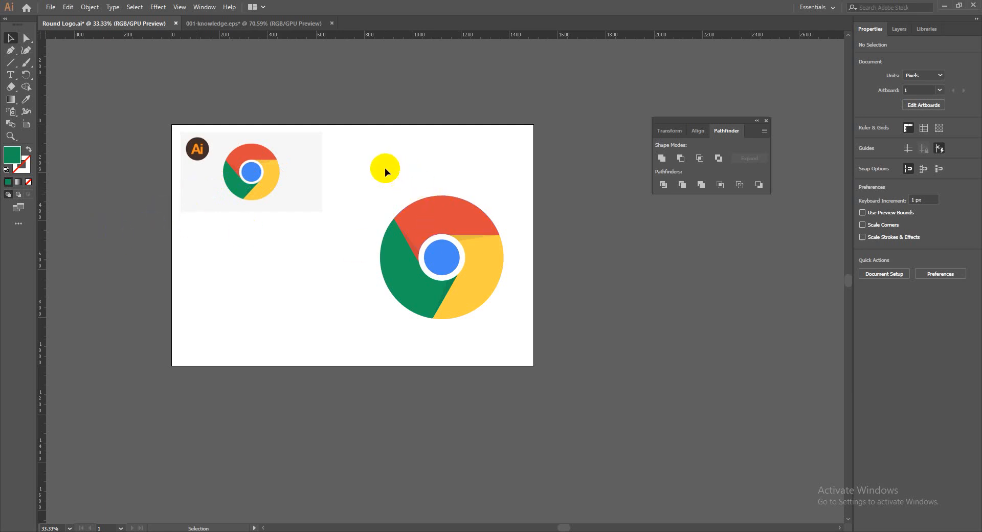
Step: Delete all artwork from the artboard, including the finished logo and the reference image
drag(383, 169, 563, 366)
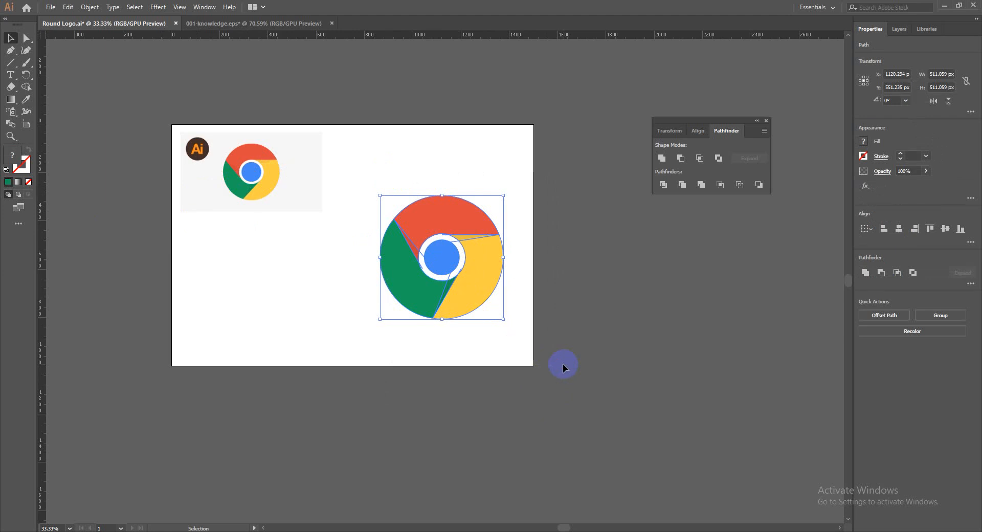
key(ctrl+a)
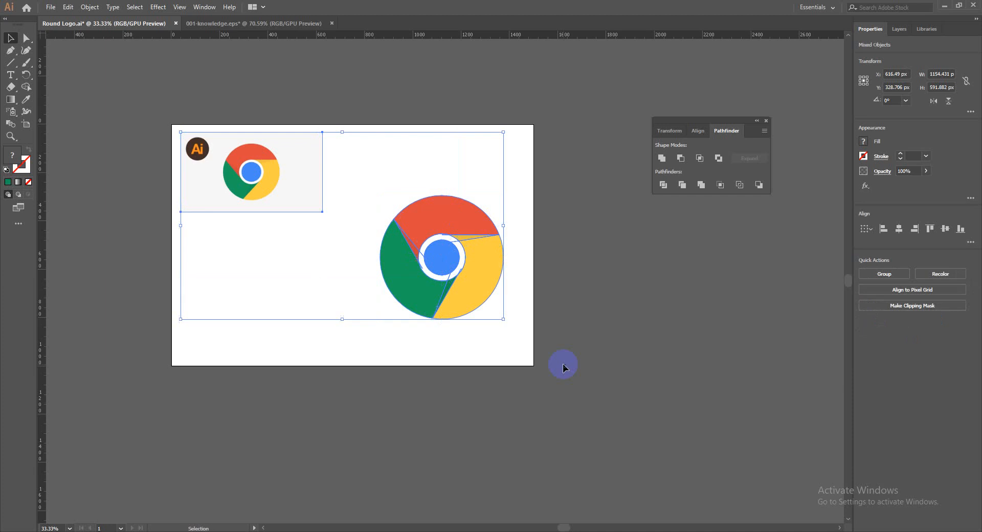
key(Delete)
drag(374, 278, 427, 338)
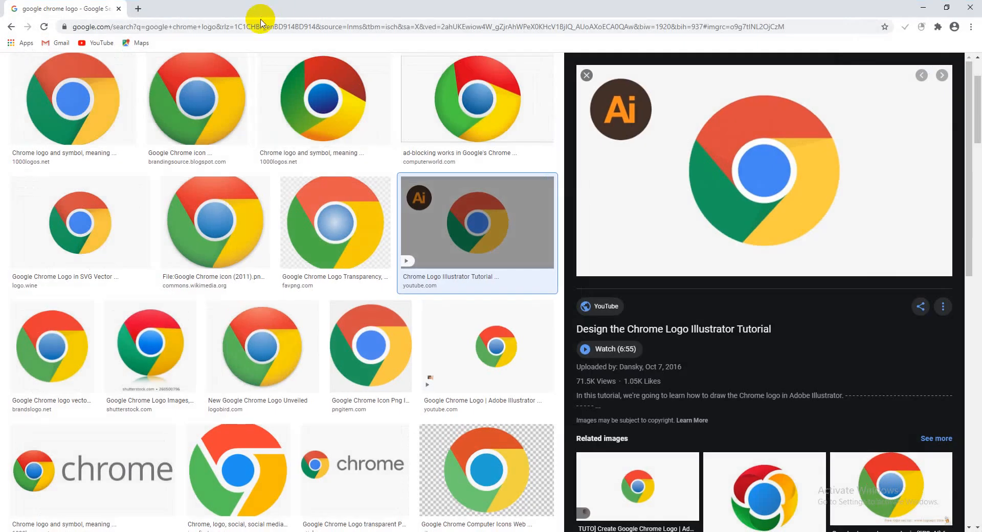
Step: Switch to the Chrome browser, open pexels.com and search for nature photos
click(253, 24)
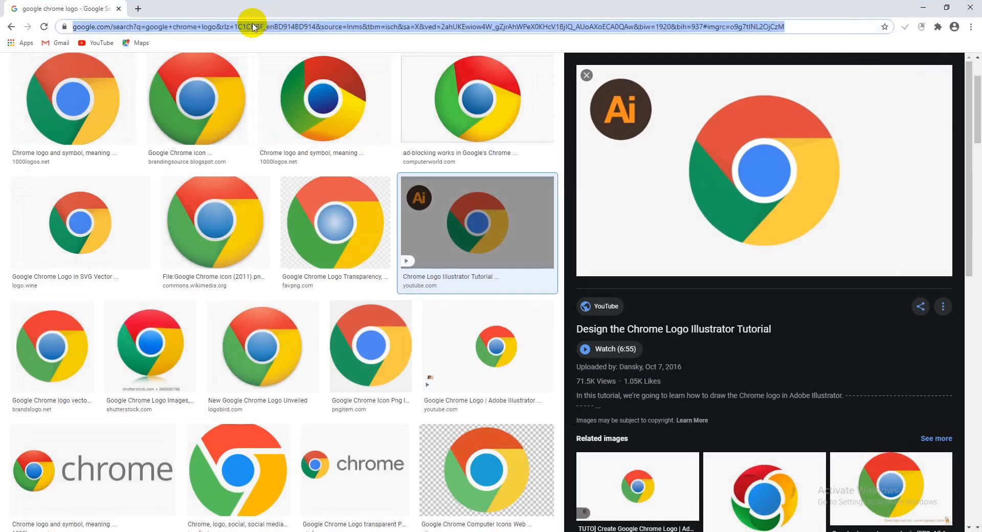
text(pexels.com)
key(Return)
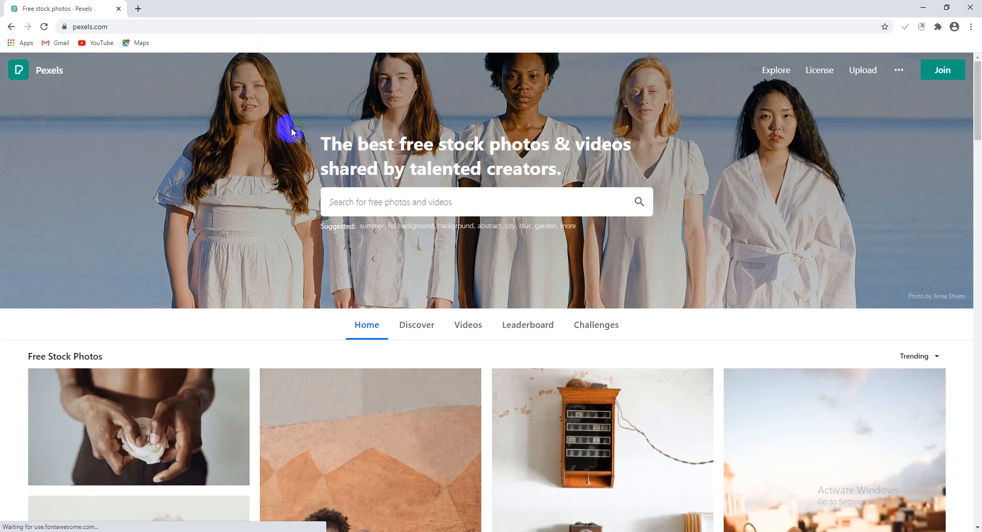
text(natu)
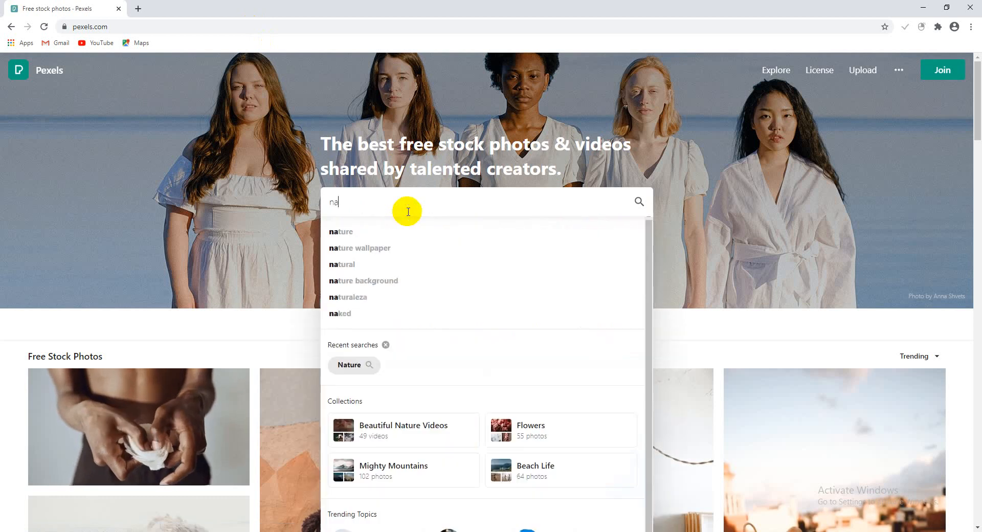
click(380, 235)
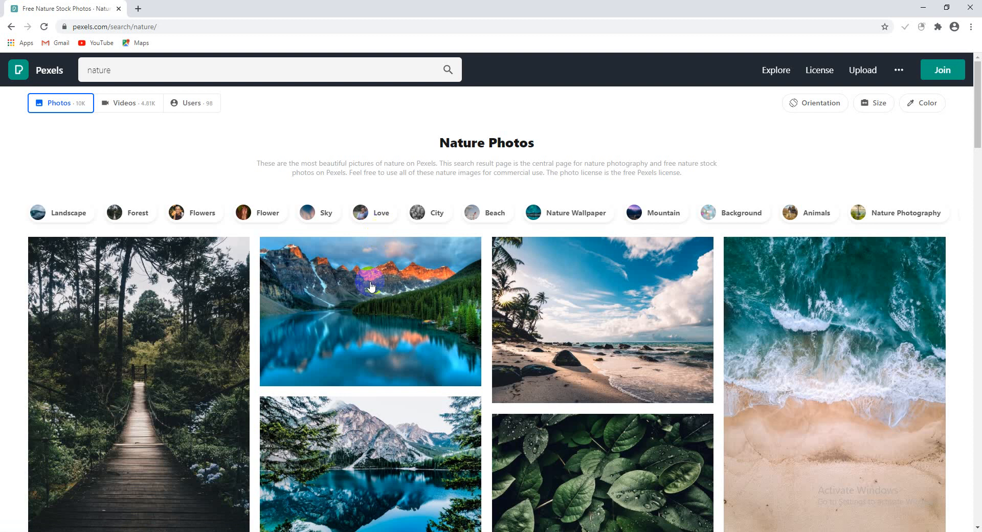
Step: Browse the nature results and open the photo of orange-lit mountains above a green meadow in a new tab
scroll(352, 376, down, 2)
scroll(353, 376, down, 2)
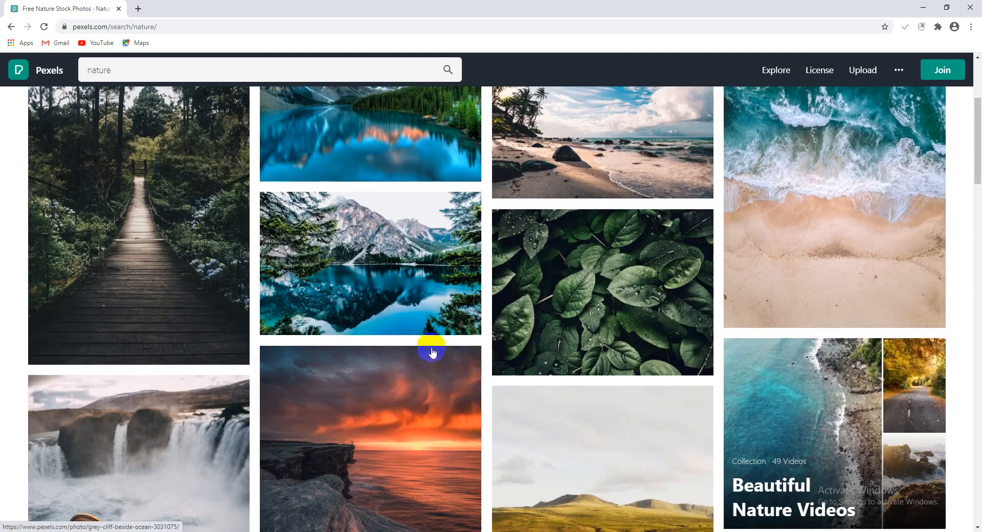
scroll(416, 319, down, 15)
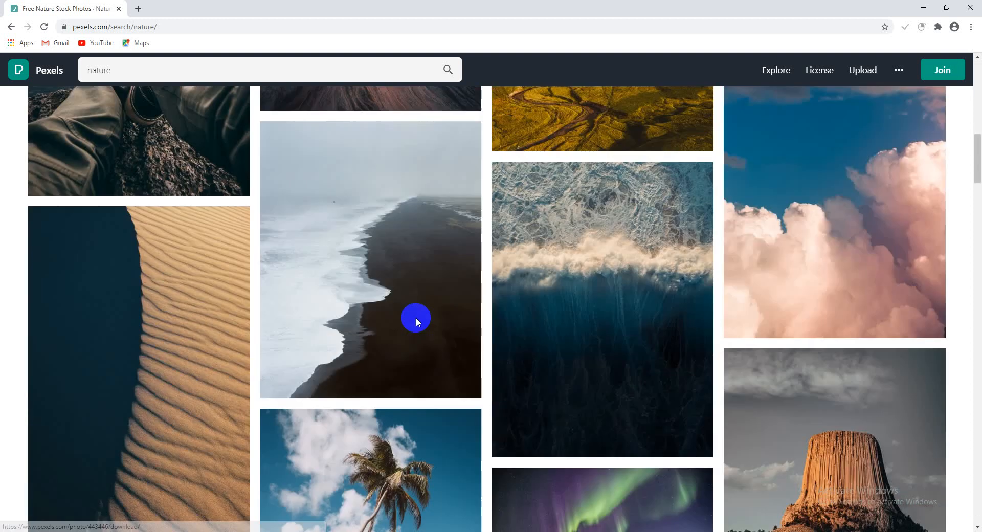
scroll(416, 321, down, 5)
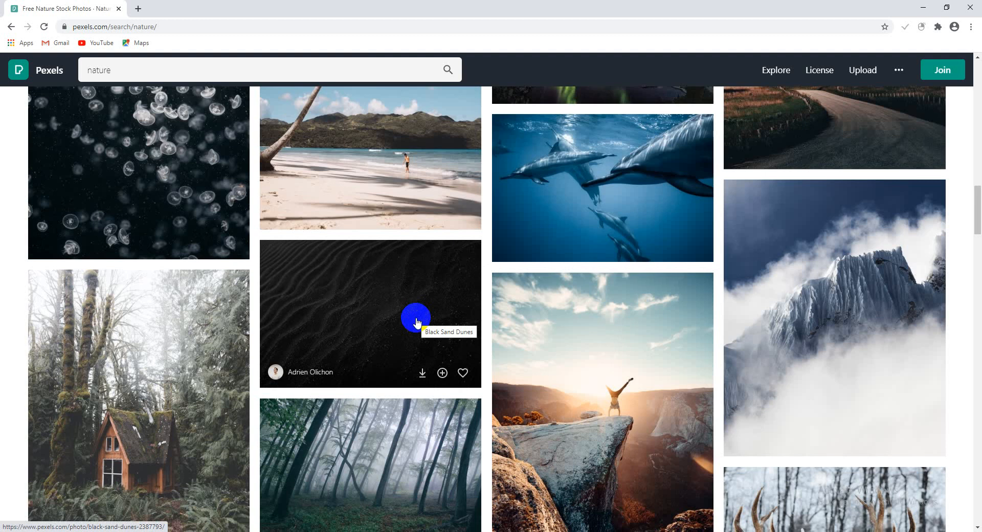
scroll(416, 321, down, 4)
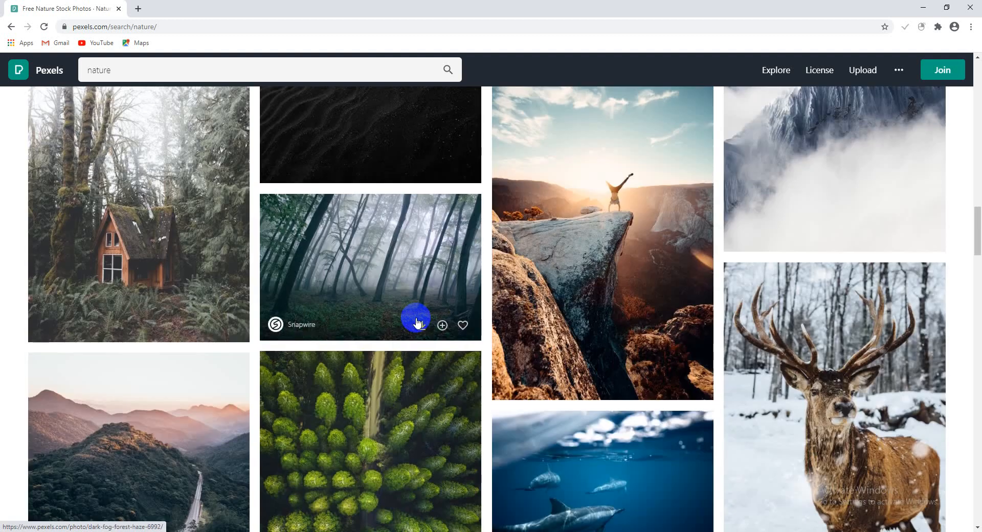
scroll(415, 321, down, 9)
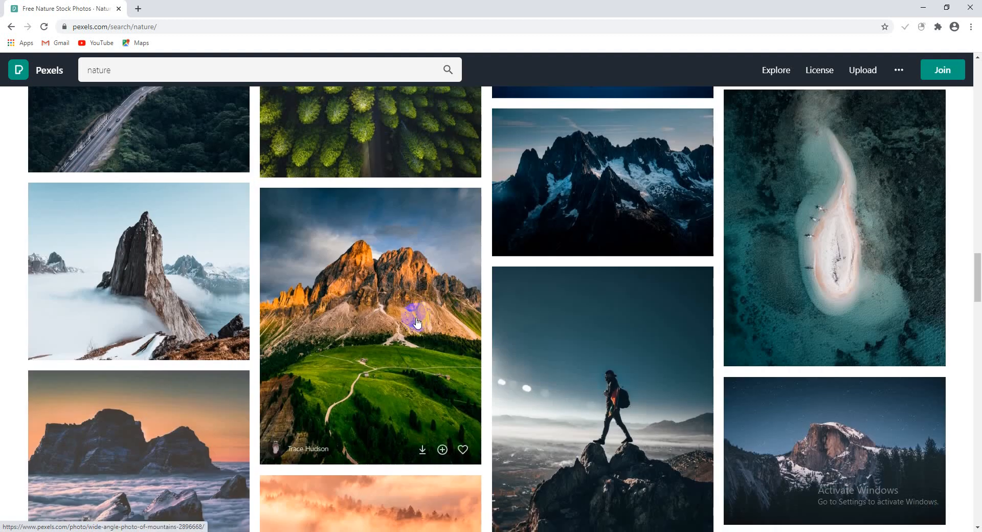
middle_click(416, 321)
click(179, 9)
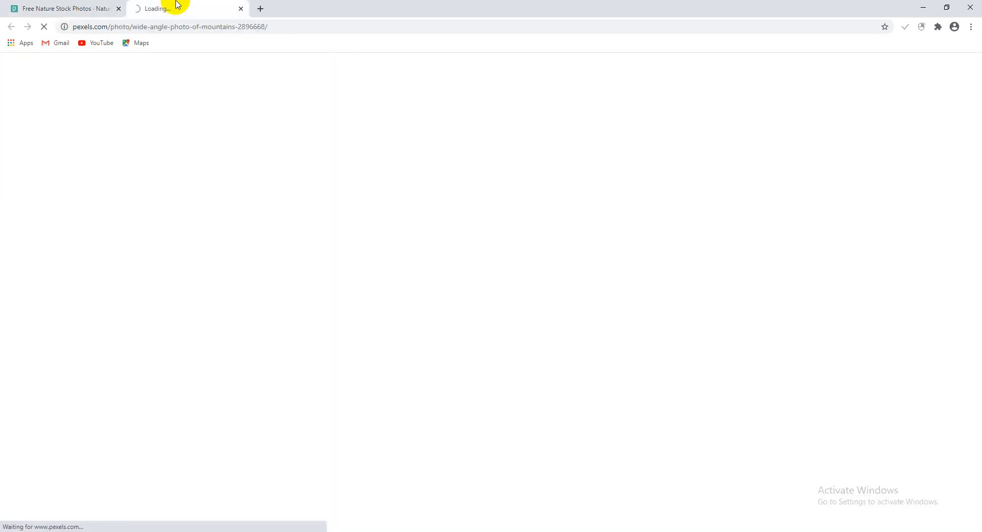
Step: Copy the mountain photo's image from its Pexels page
scroll(445, 254, down, 3)
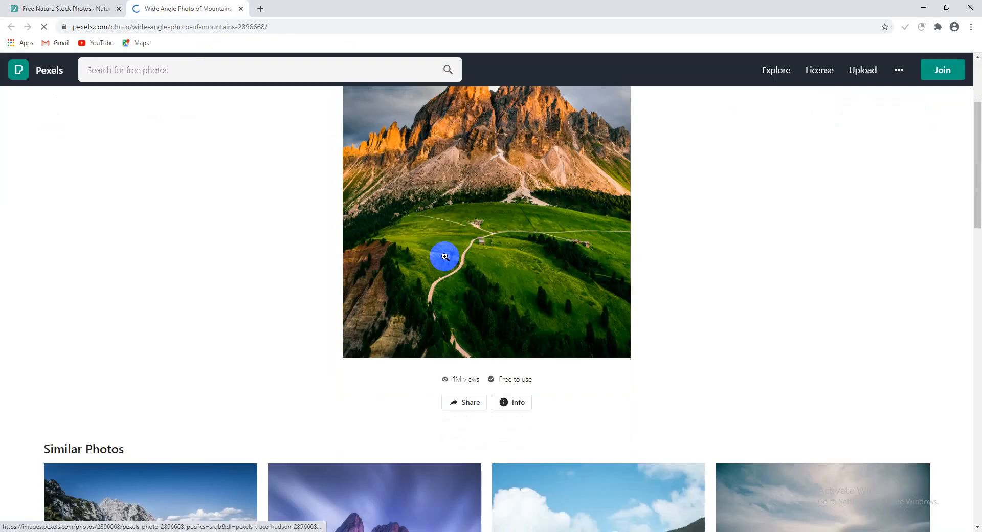
scroll(445, 257, up, 2)
scroll(445, 256, down, 1)
right_click(459, 208)
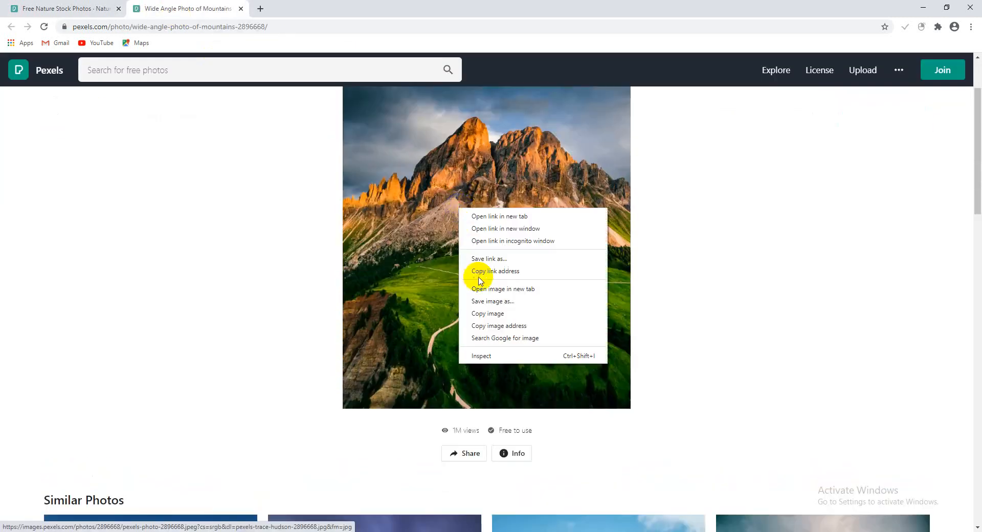
click(487, 313)
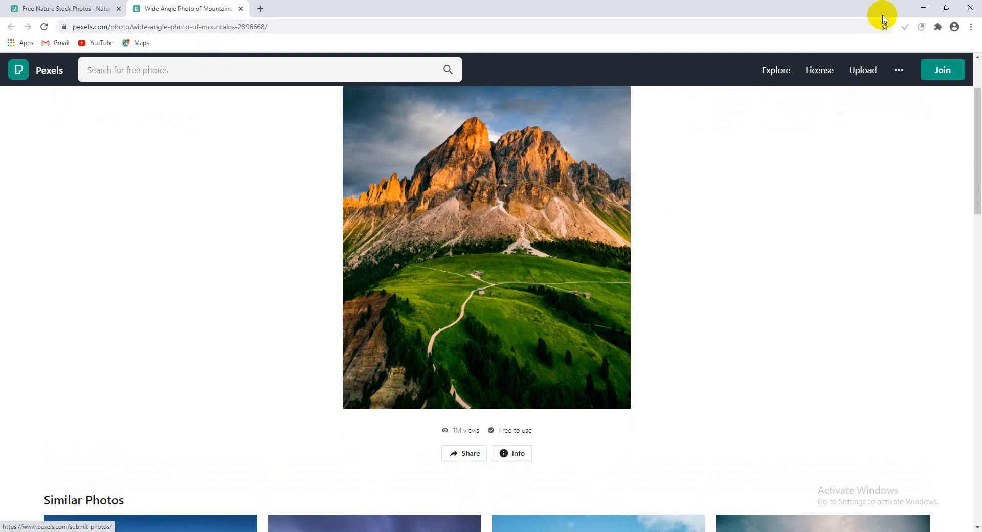
Step: Switch to Illustrator, paste the mountain photo, scale it to about 778 × 973 px and place it within the artboard
click(934, 5)
key(ctrl+v)
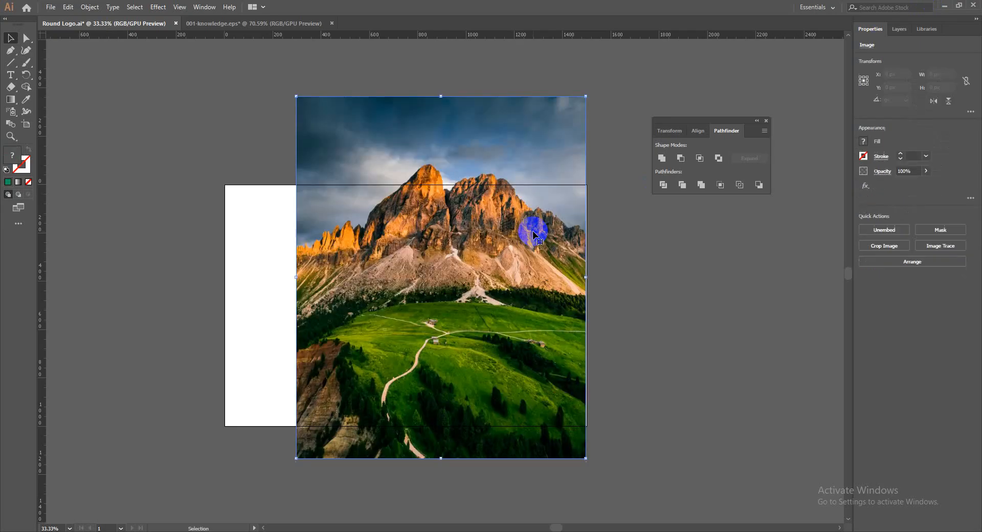
scroll(582, 92, up, 1)
drag(585, 103, 536, 173)
drag(462, 256, 379, 280)
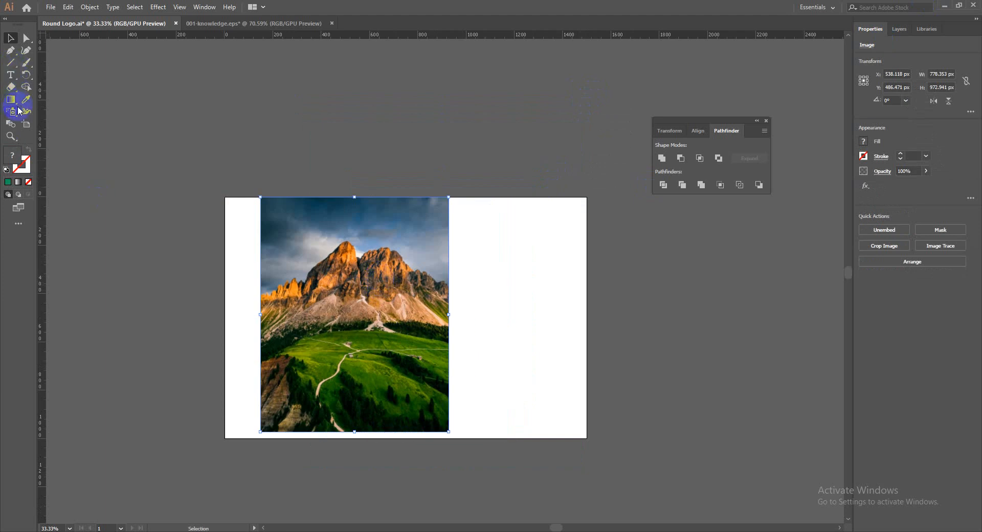
Step: Draw a circle about 630 px in diameter over the middle of the photo with the Ellipse tool, and deselect it
click(12, 63)
drag(13, 64, 39, 76)
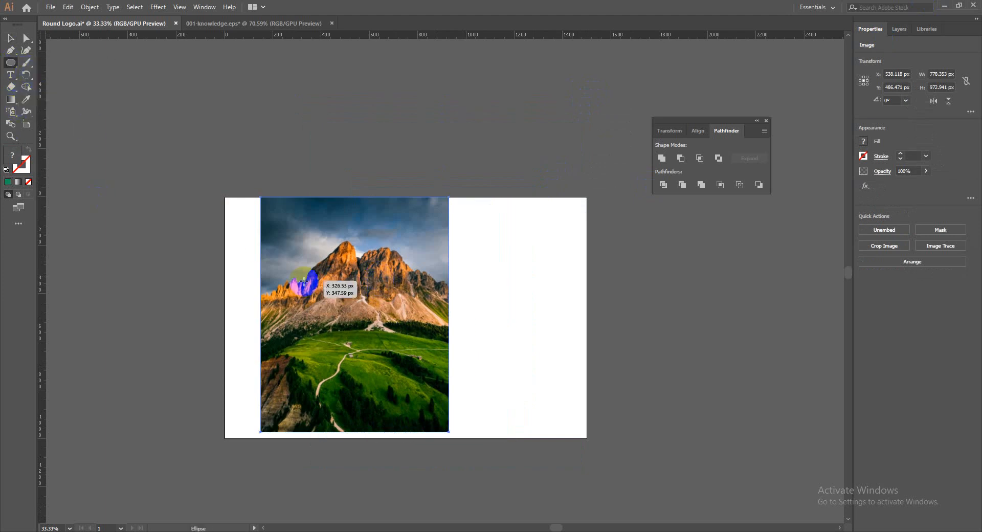
mouse_move(379, 310)
mouse_down()
mouse_move(447, 381)
mouse_move(411, 361)
mouse_move(434, 379)
mouse_up()
key(v)
click(515, 340)
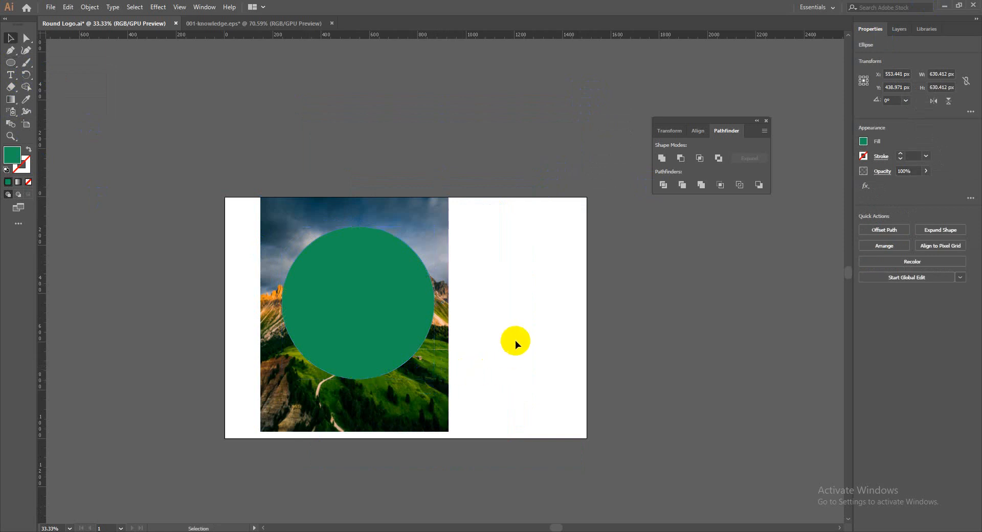
Step: Select the photo and the green circle, make a clipping mask from them, and undo it
drag(513, 404, 152, 182)
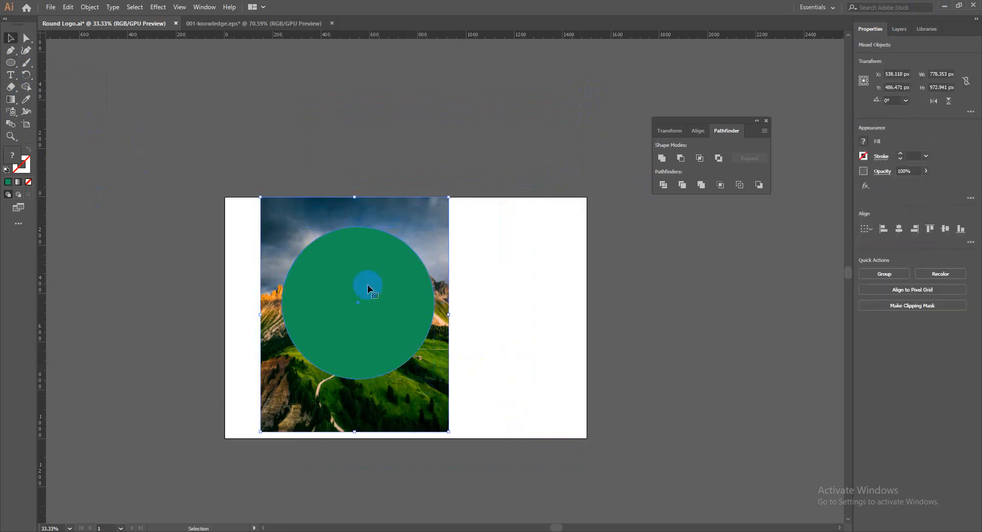
right_click(386, 262)
click(458, 339)
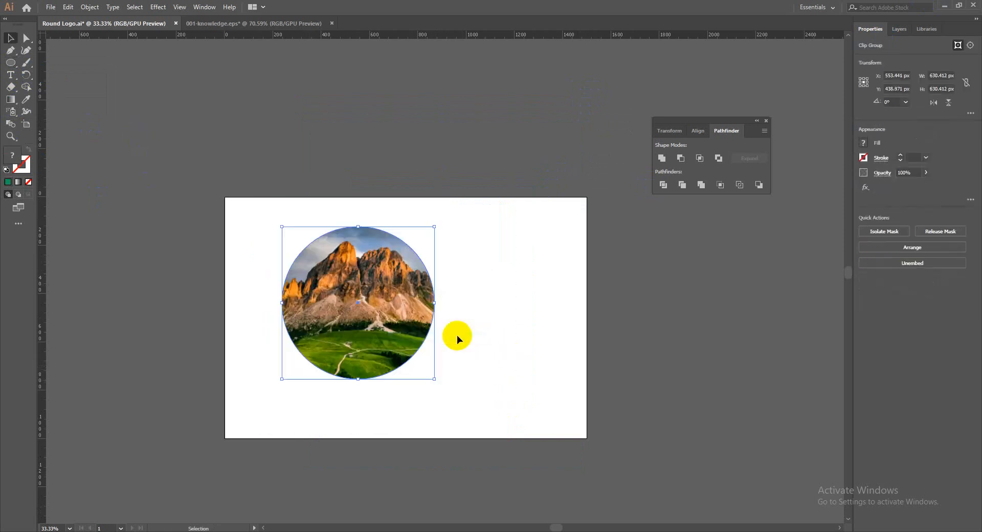
key(ctrl+z)
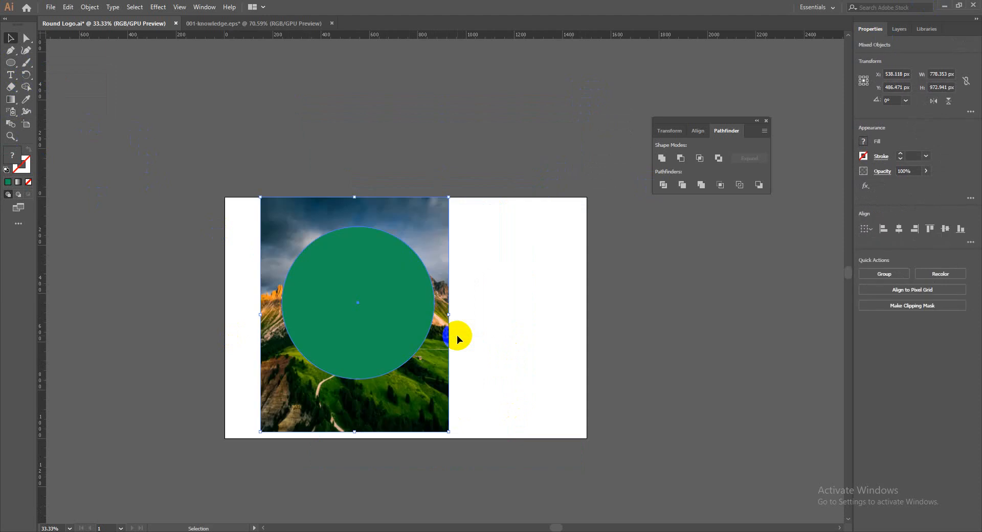
Step: Repeat the clipping mask on the photo and circle twice, undoing it each time, and clear the selection
right_click(412, 317)
click(454, 390)
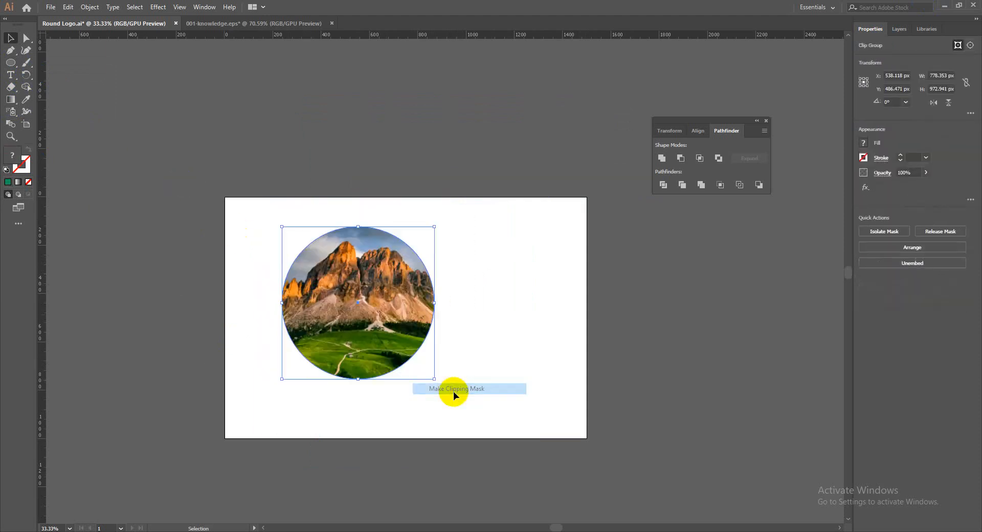
key(ctrl+z)
key(ctrl+7)
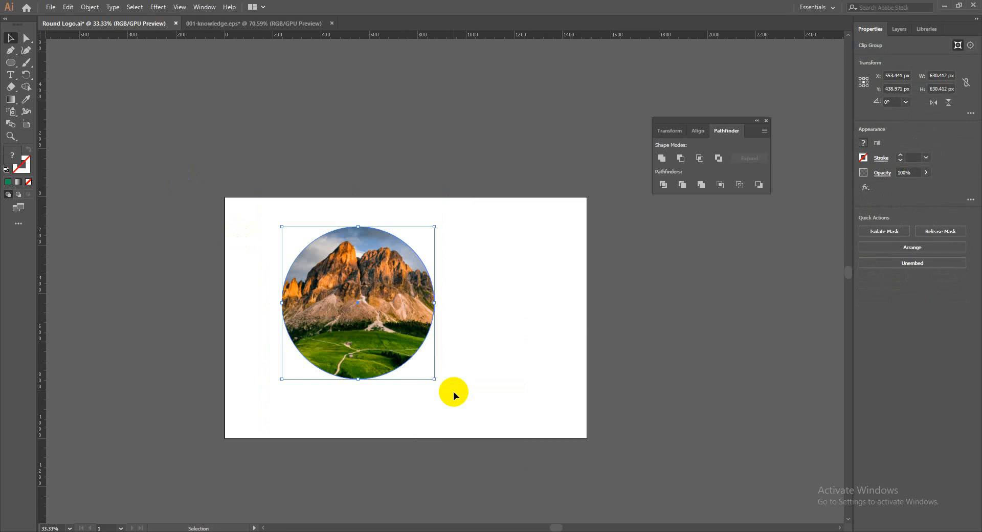
click(475, 394)
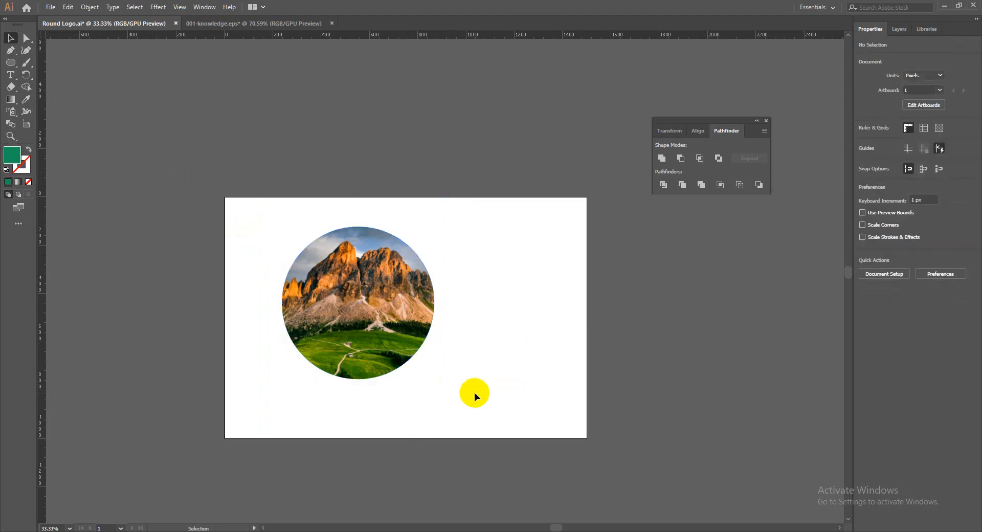
key(ctrl+z)
click(634, 351)
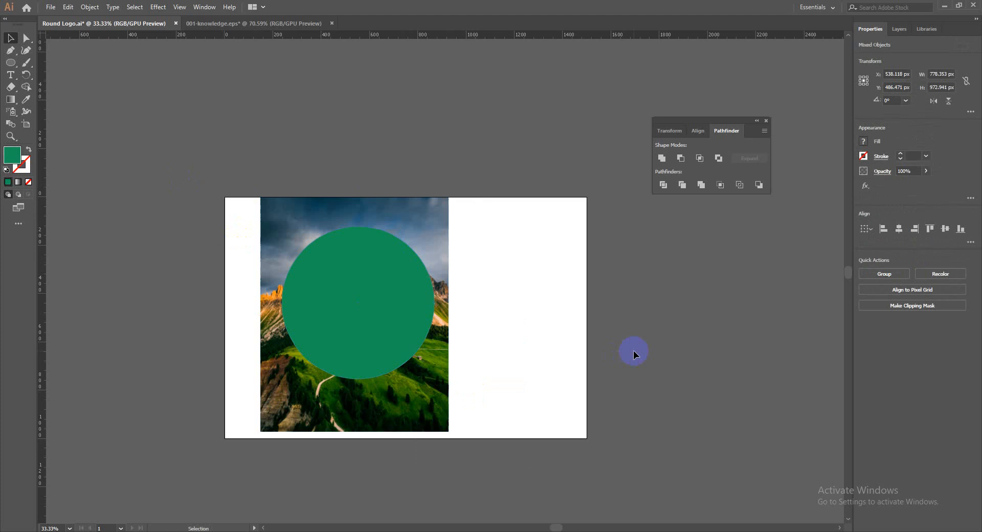
Step: Reselect the photo together with the circle on top, clip the photo to the circle, and undo the mask
click(289, 225)
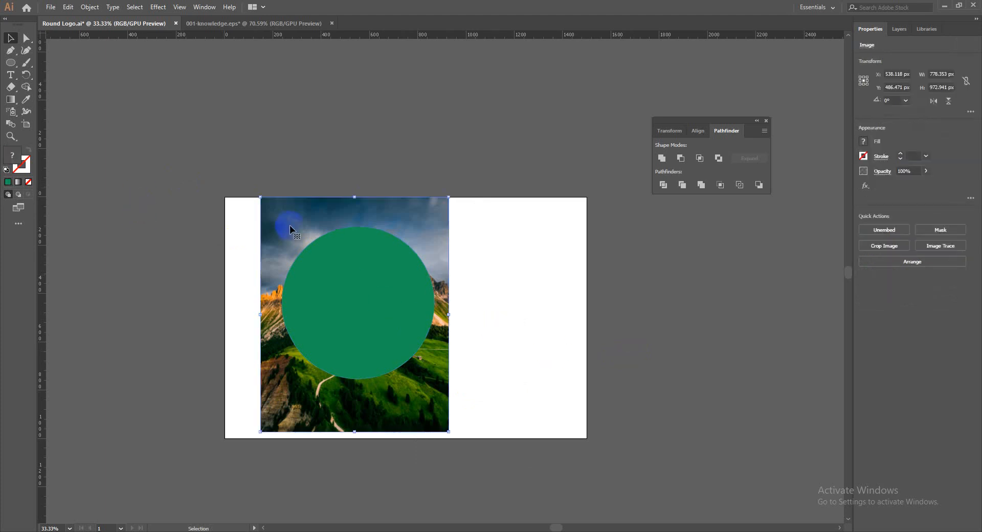
click(327, 285)
drag(204, 217, 493, 406)
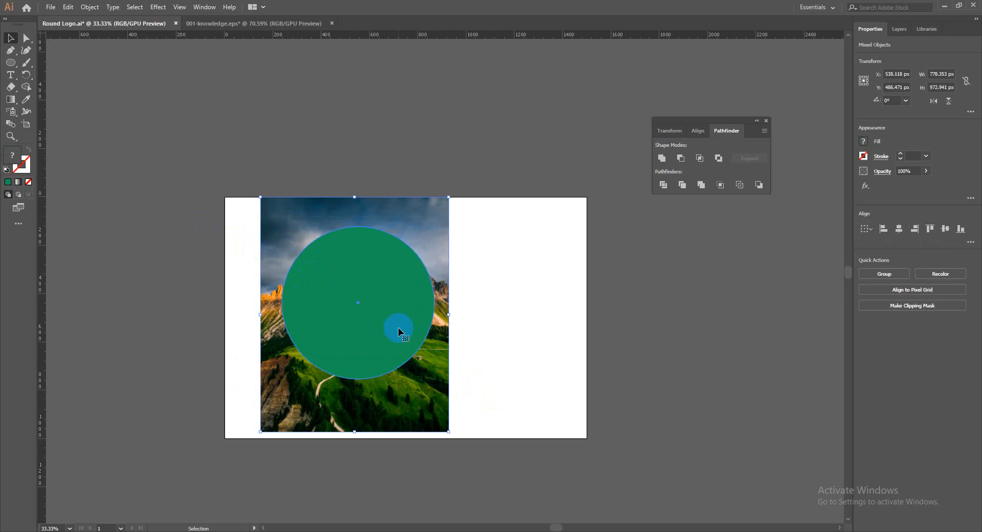
right_click(355, 278)
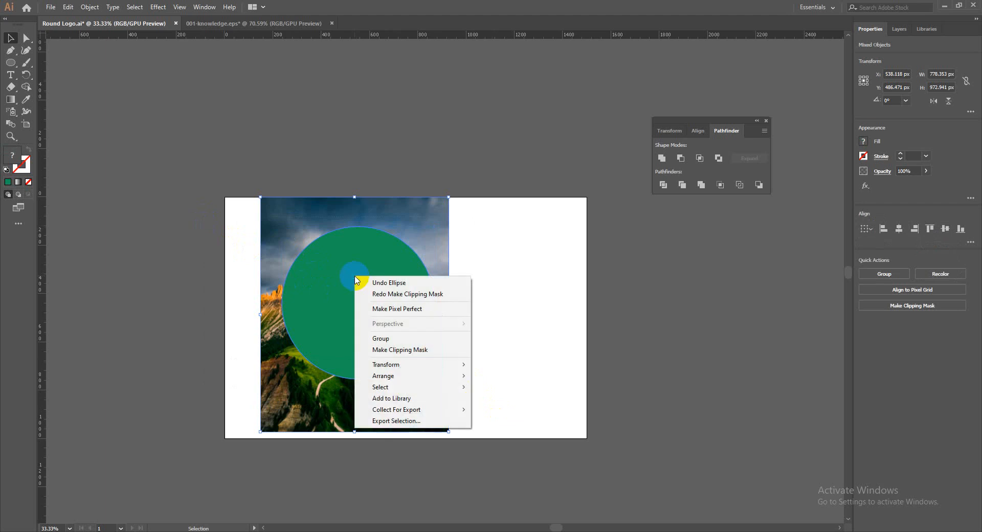
click(424, 351)
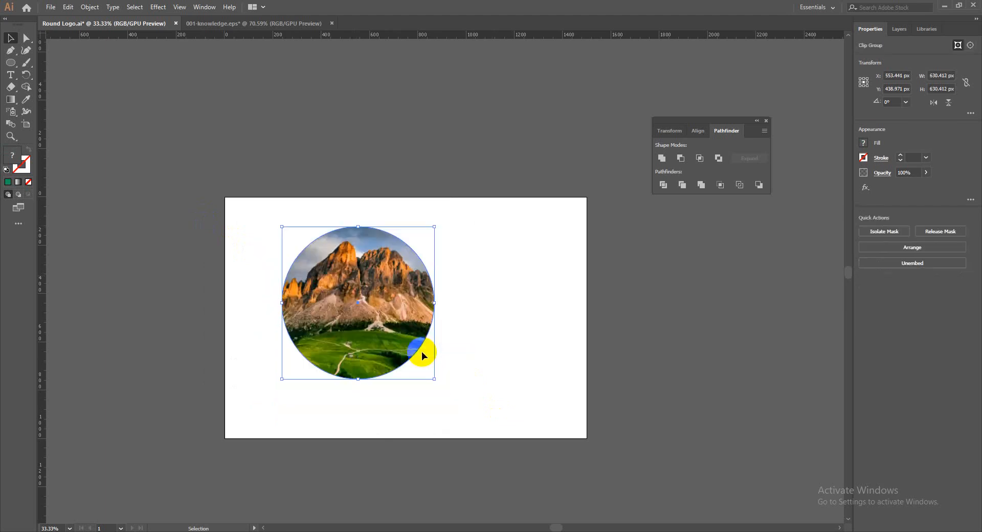
key(ctrl+z)
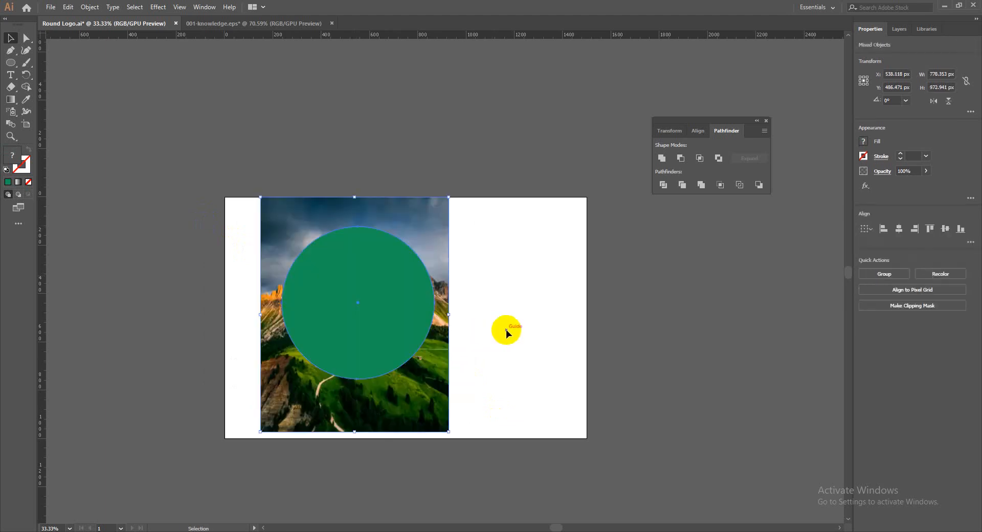
Step: Make the clipping mask from the photo and circle, release it, and deselect both objects
key(ctrl+7)
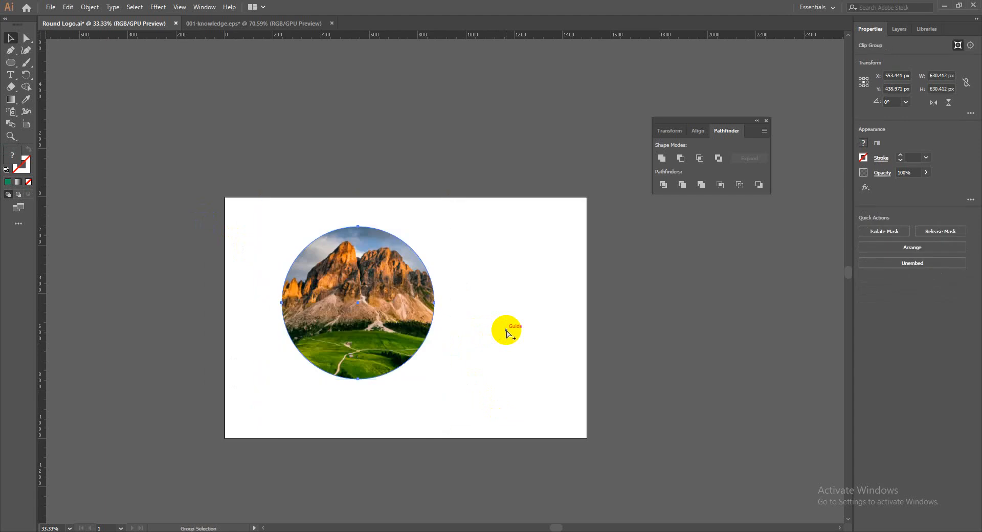
key(ctrl+alt+7)
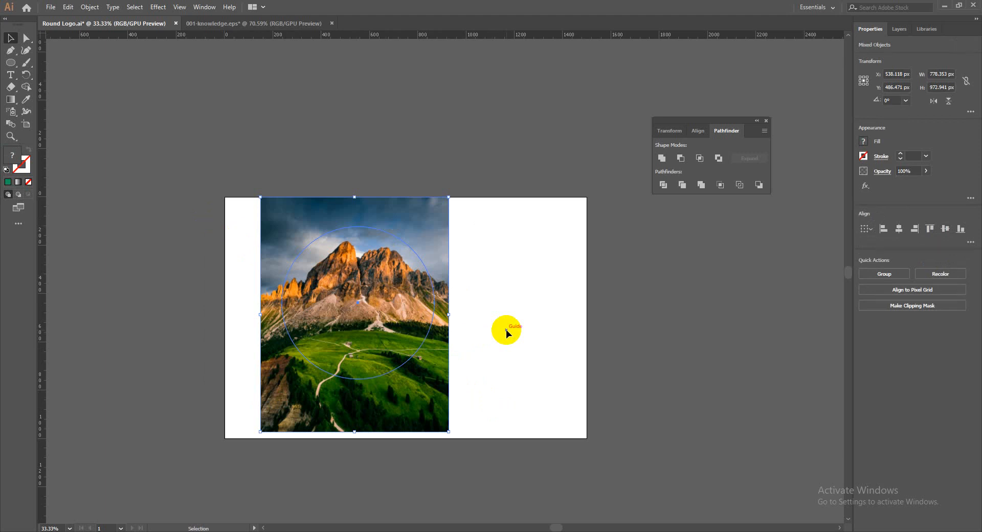
click(506, 329)
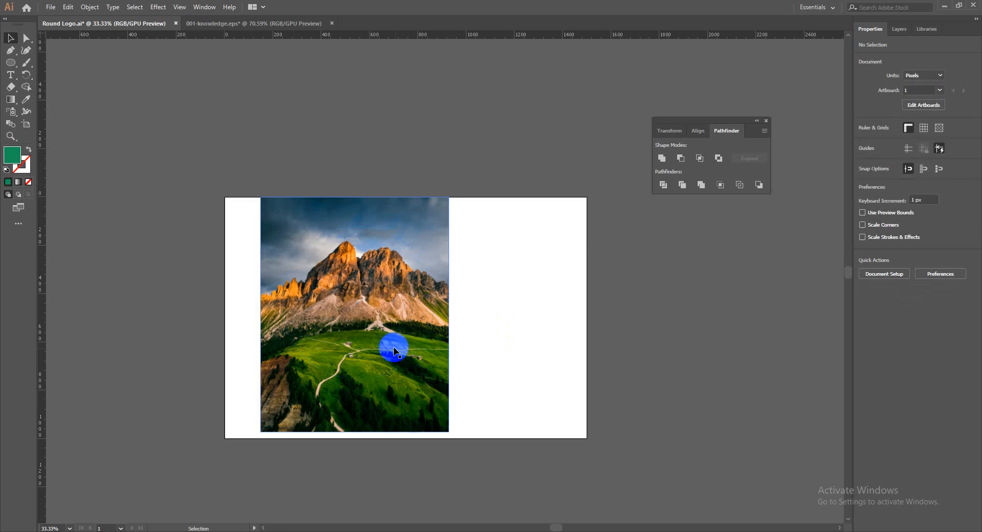
Step: Move the unfilled circle off the artboard and shift the photo right to about X 788 px
drag(404, 362, 200, 216)
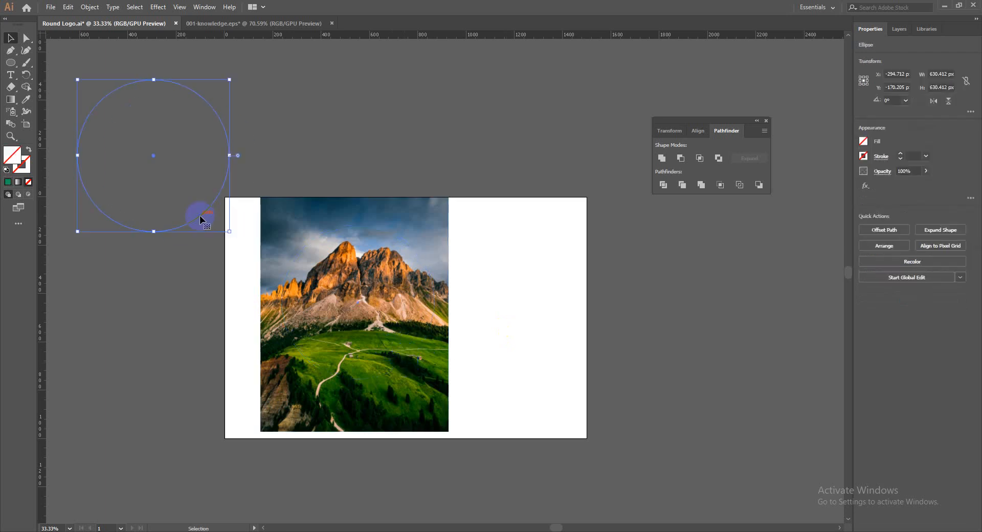
drag(362, 280, 423, 280)
key(z)
click(425, 252)
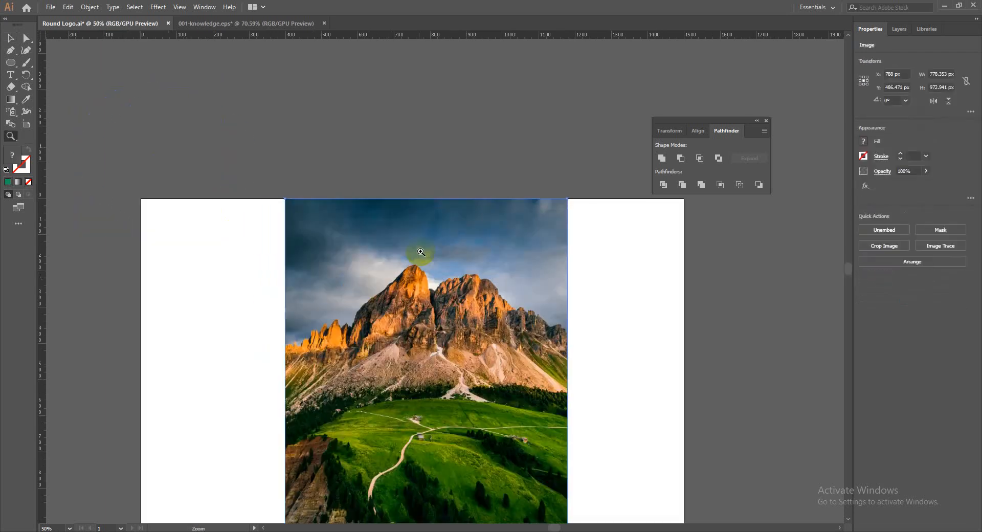
drag(423, 341, 366, 251)
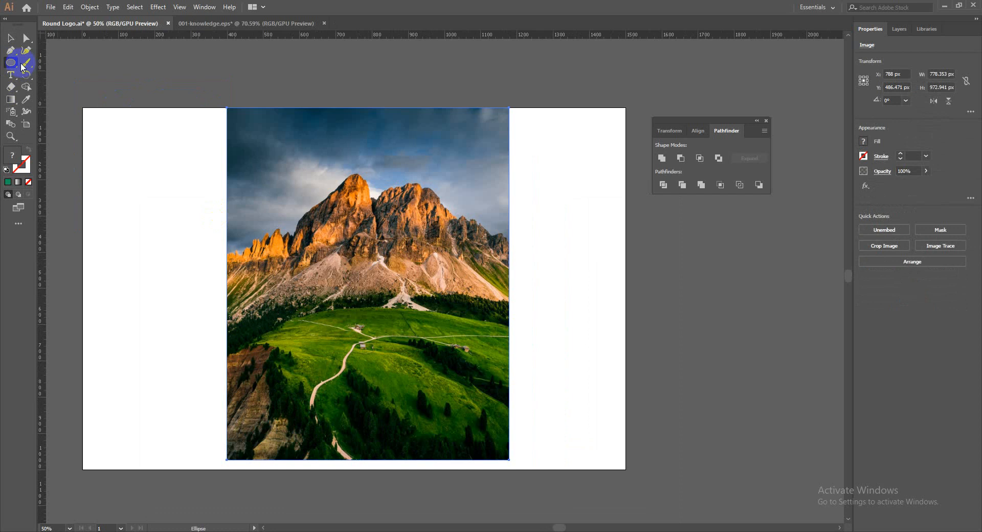
Step: Draw a tall rectangle about 93 × 635 px over the photo's left part and fill it with black (000000)
drag(10, 62, 46, 70)
drag(274, 177, 284, 396)
click(7, 182)
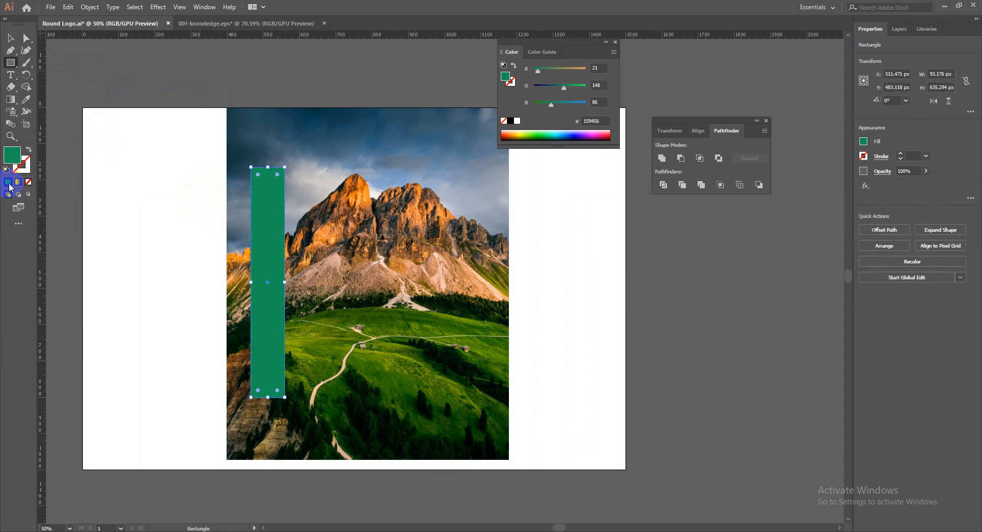
double_click(27, 162)
click(383, 318)
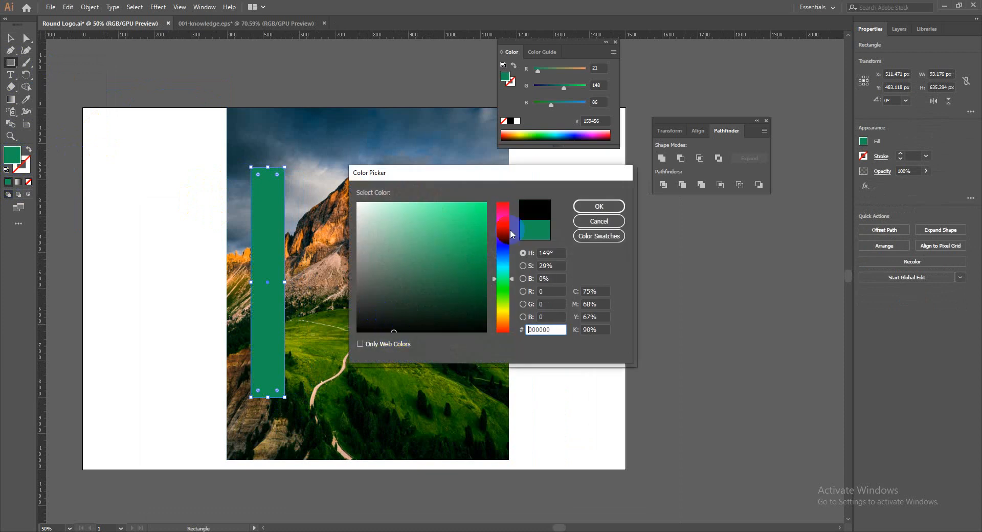
click(592, 206)
Step: Duplicate the black bar to the right with a small gap and repeat the copy to make five evenly spaced bars
click(10, 38)
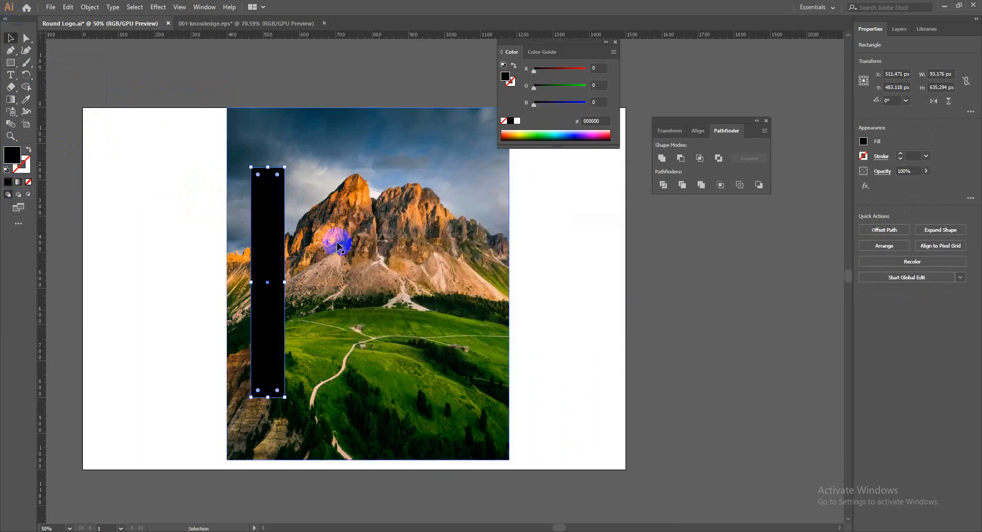
drag(280, 239, 322, 241)
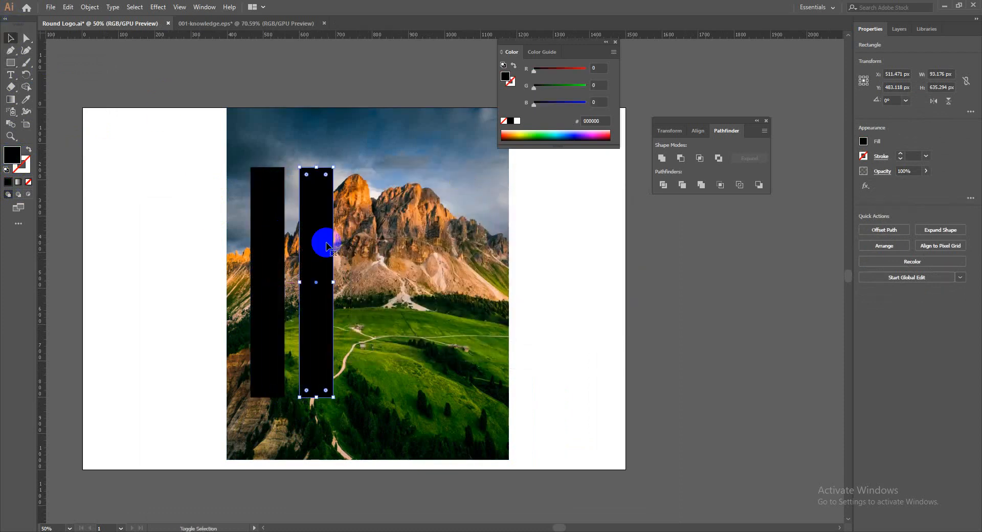
key(ctrl+d)
key(ctrl+d)
key(ctrl+d)
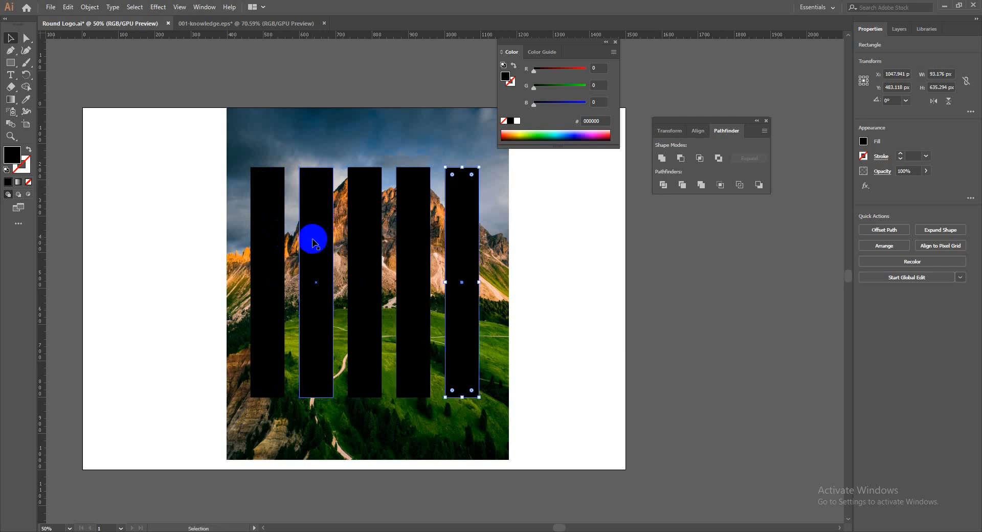
Step: Try to clip the photo with the five separate bars by making a clipping mask from the whole selection
drag(133, 204, 501, 366)
right_click(475, 333)
click(527, 405)
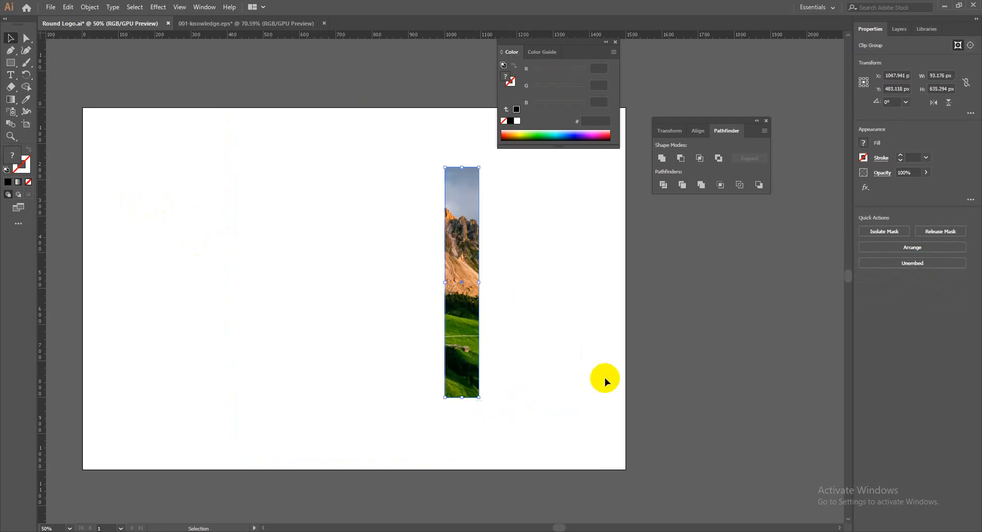
click(605, 378)
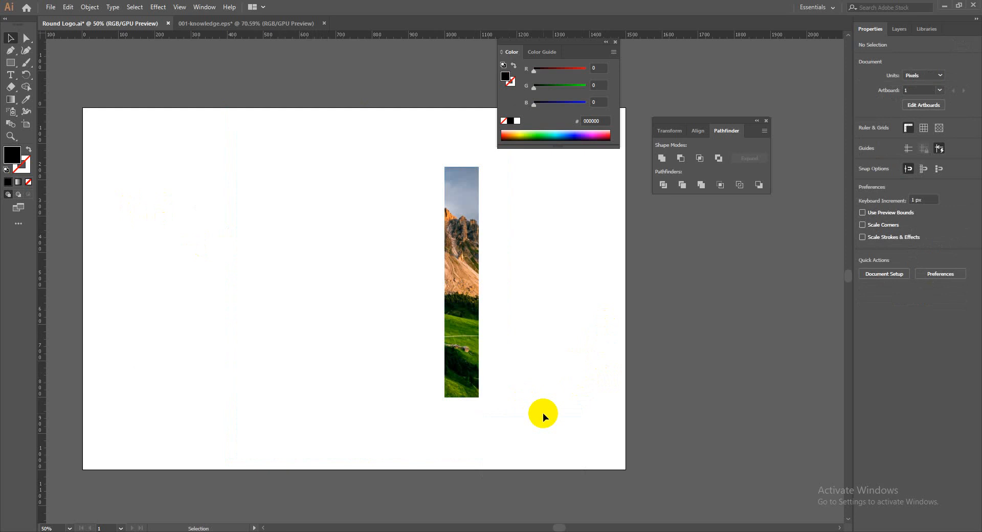
Step: Select all five black bars, unite them as a compound shape and expand it into a single compound path
click(467, 317)
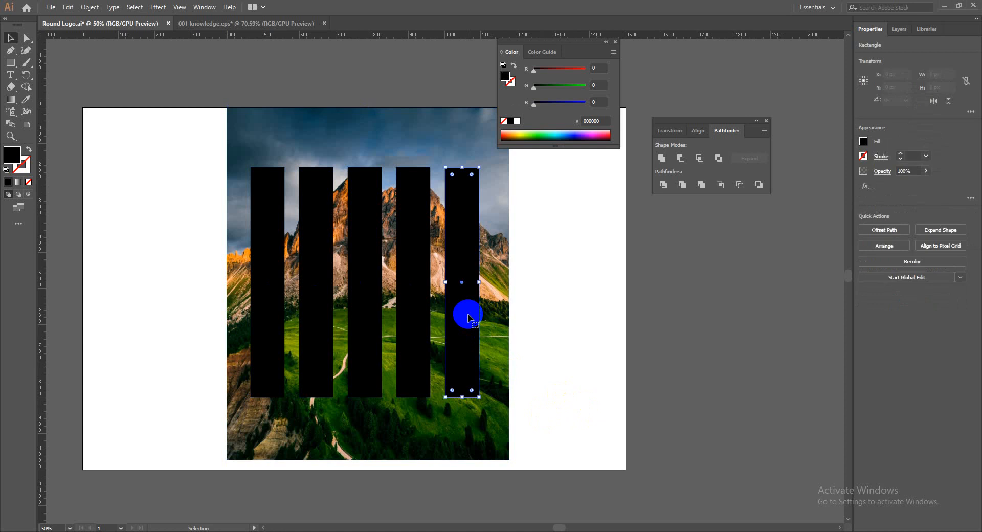
shift+click(416, 299)
shift+click(364, 294)
shift+click(325, 296)
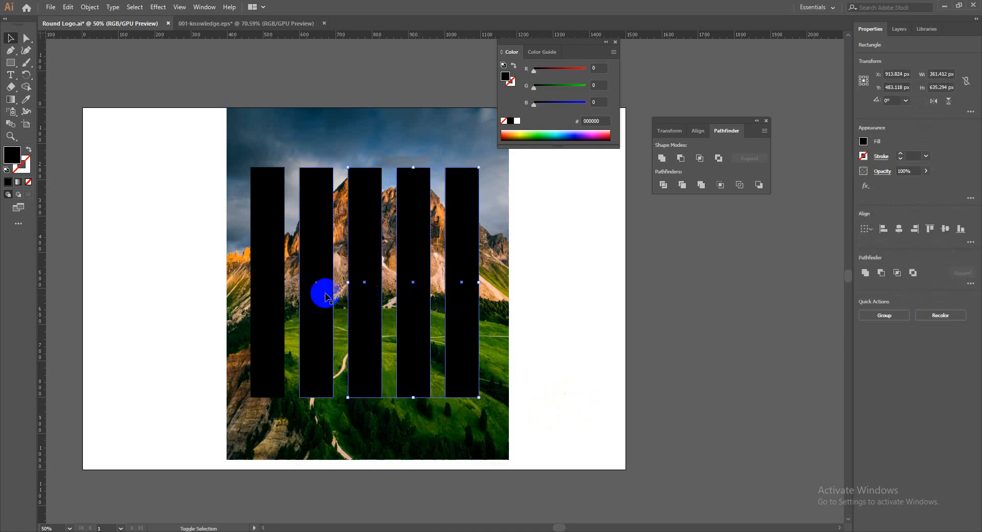
shift+click(271, 277)
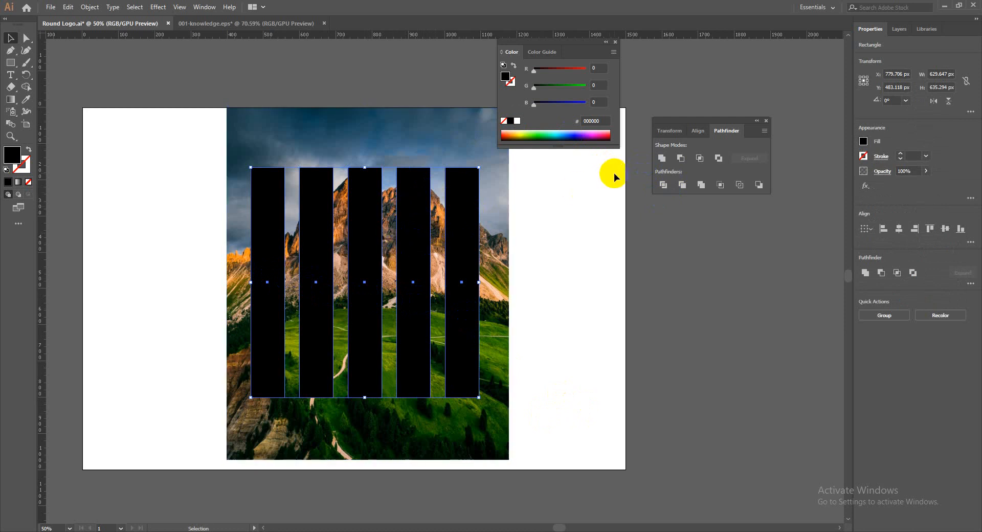
alt+click(661, 158)
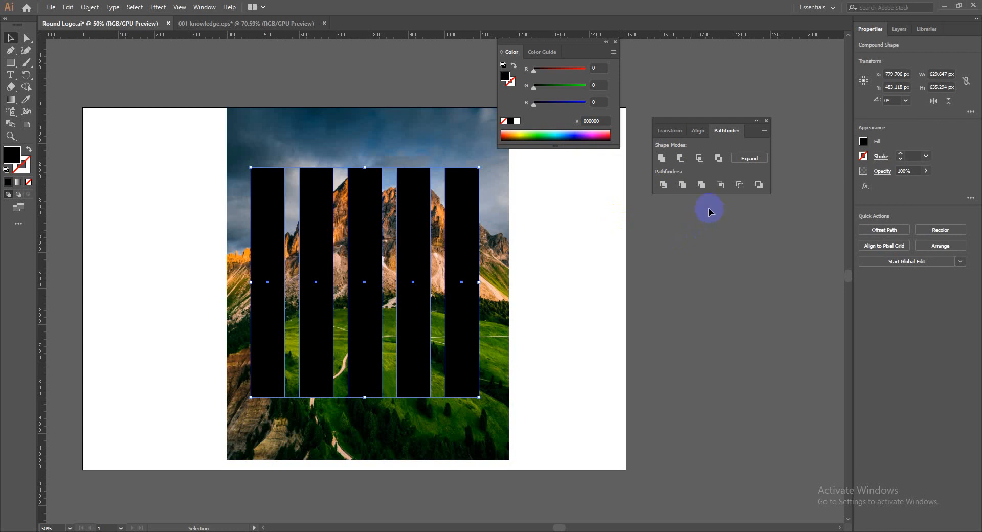
key(ctrl+z)
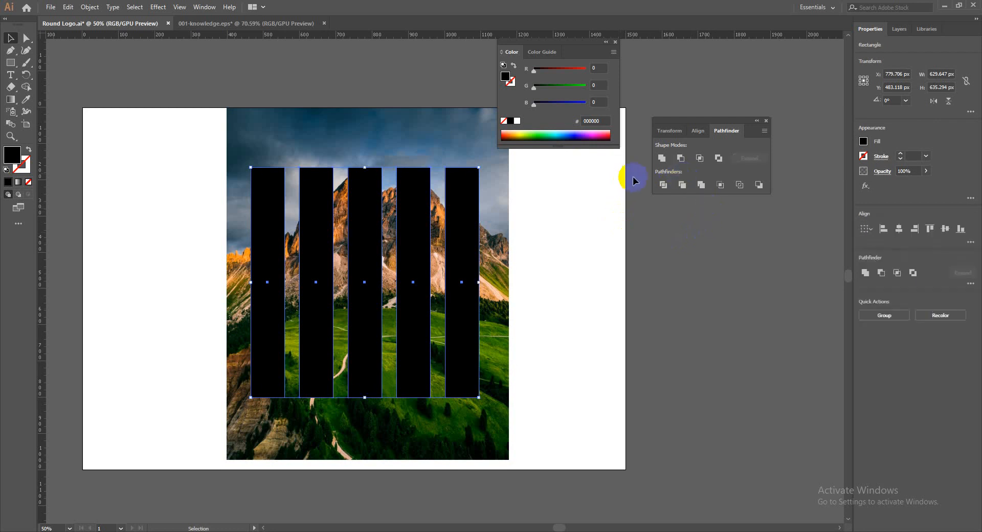
click(665, 162)
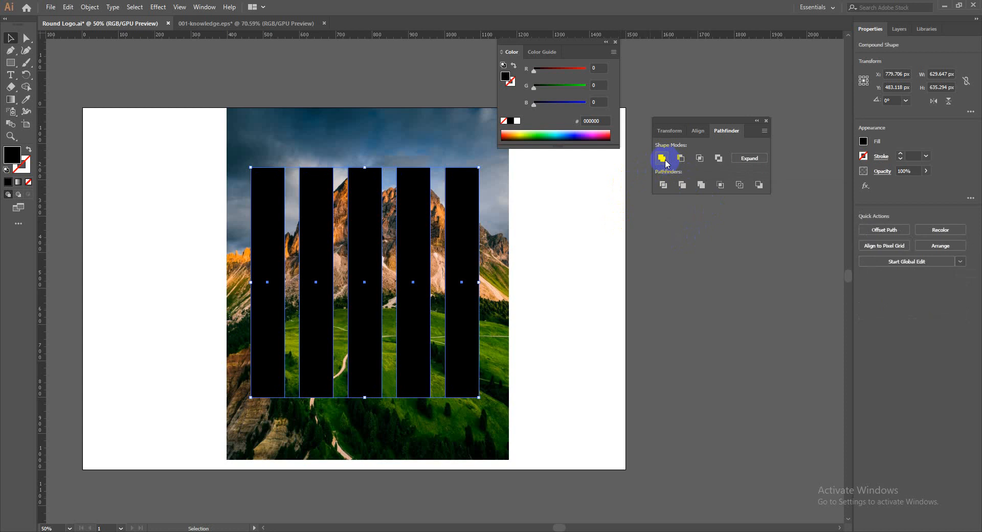
click(747, 159)
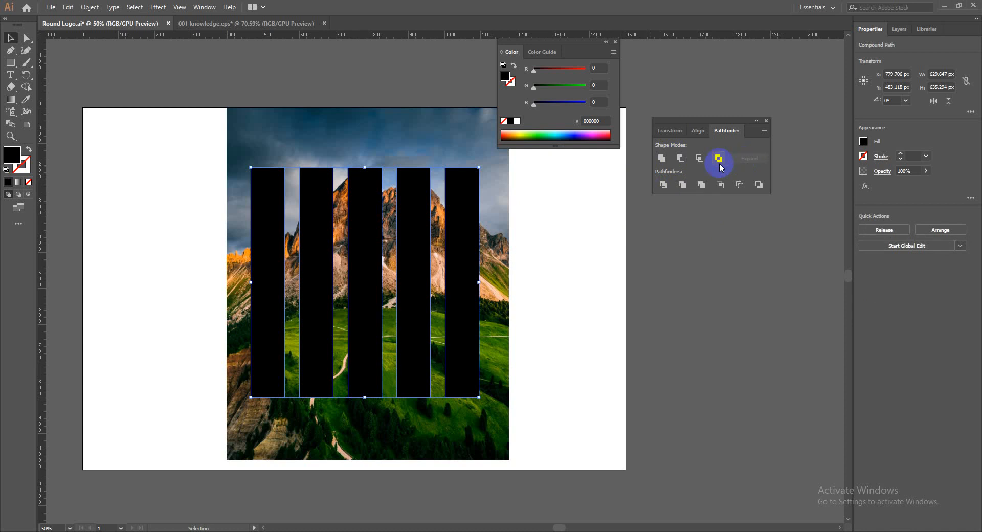
Step: Make a clipping mask from the photo and the united five-bar shape, and deselect the result
click(609, 300)
drag(141, 199, 521, 302)
right_click(457, 274)
click(502, 341)
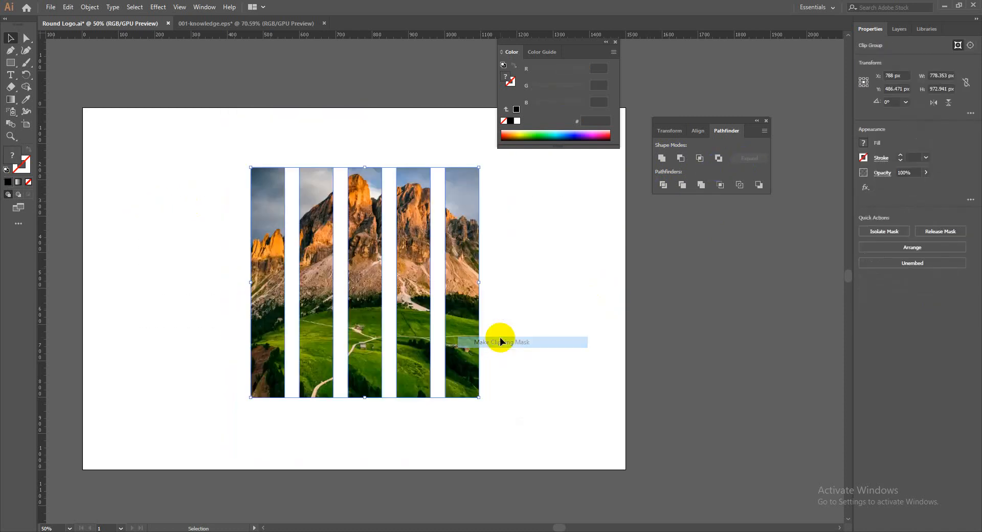
click(544, 301)
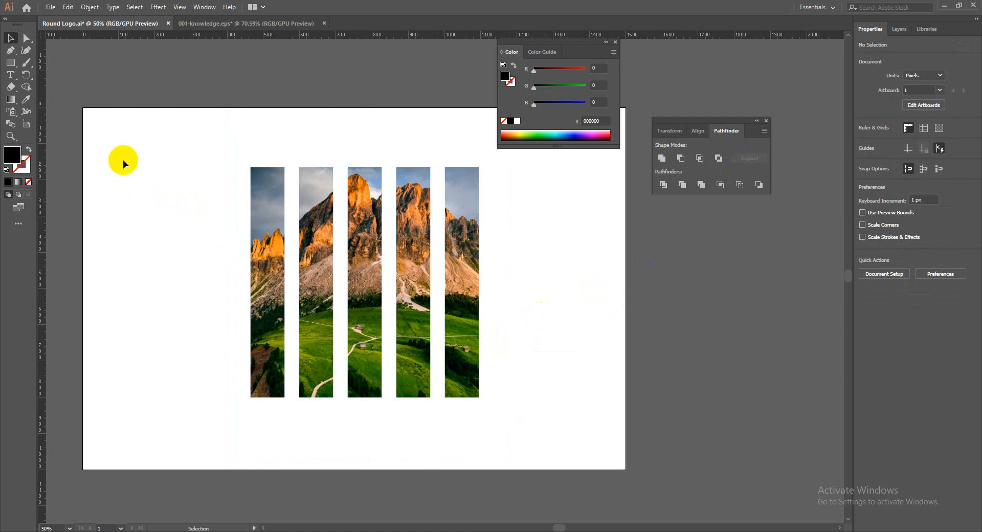
Step: Select the five-bar clipped photo, and close, reopen and again close the Pathfinder panel
drag(154, 168, 585, 399)
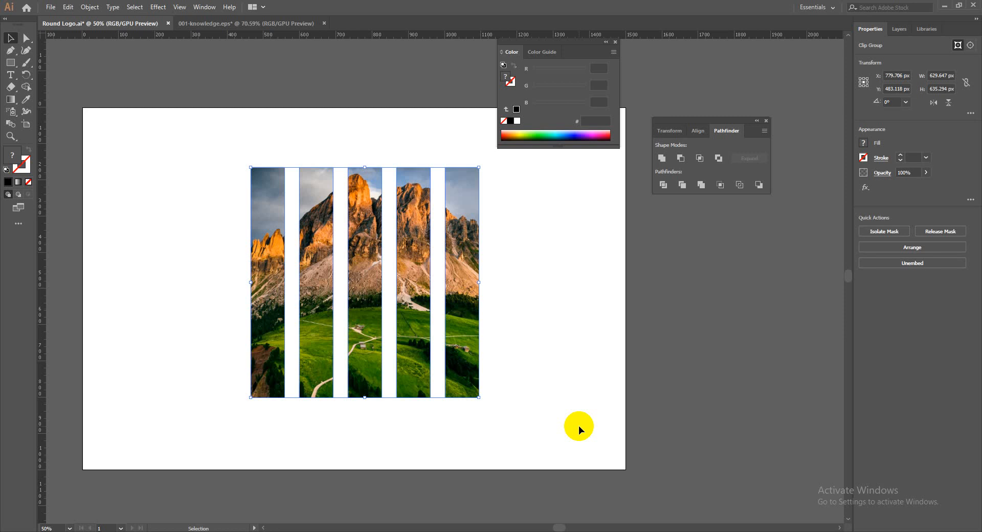
click(767, 121)
click(203, 6)
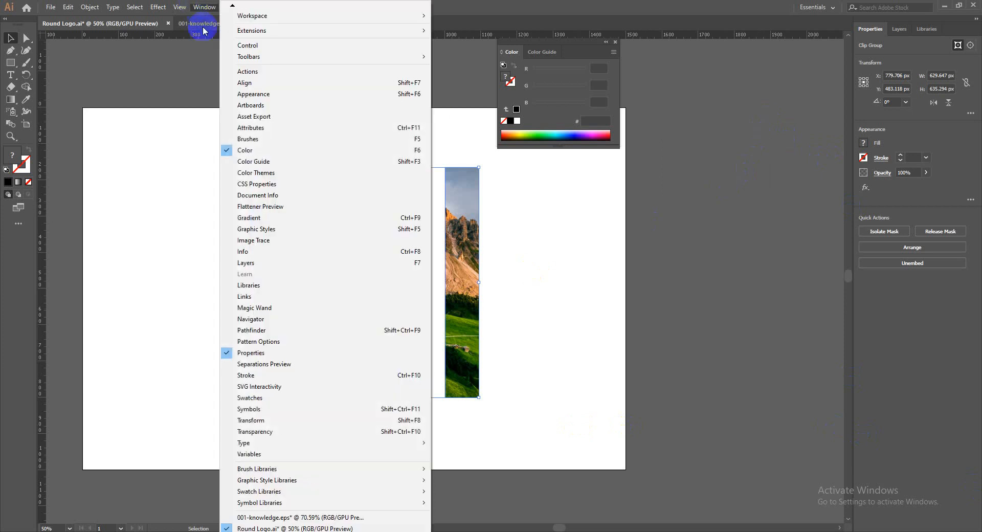
click(296, 331)
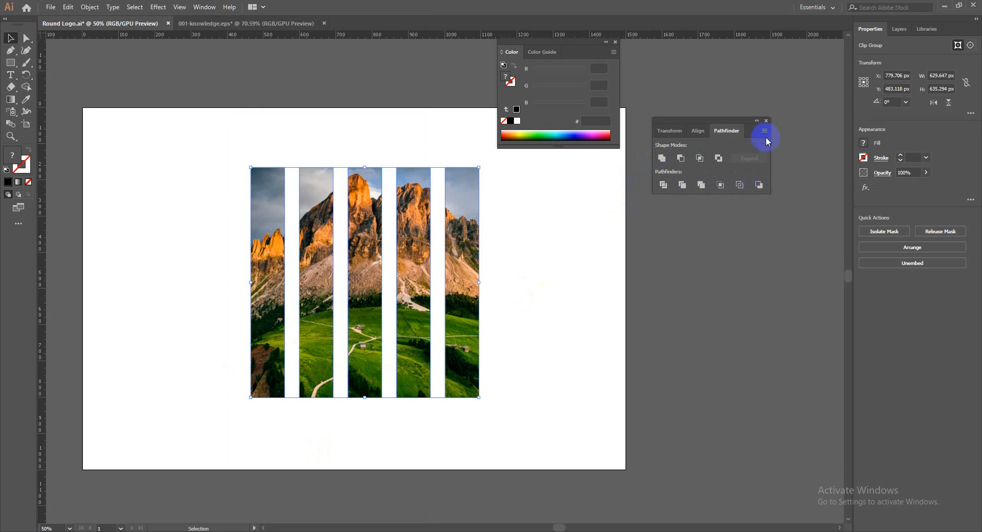
click(766, 120)
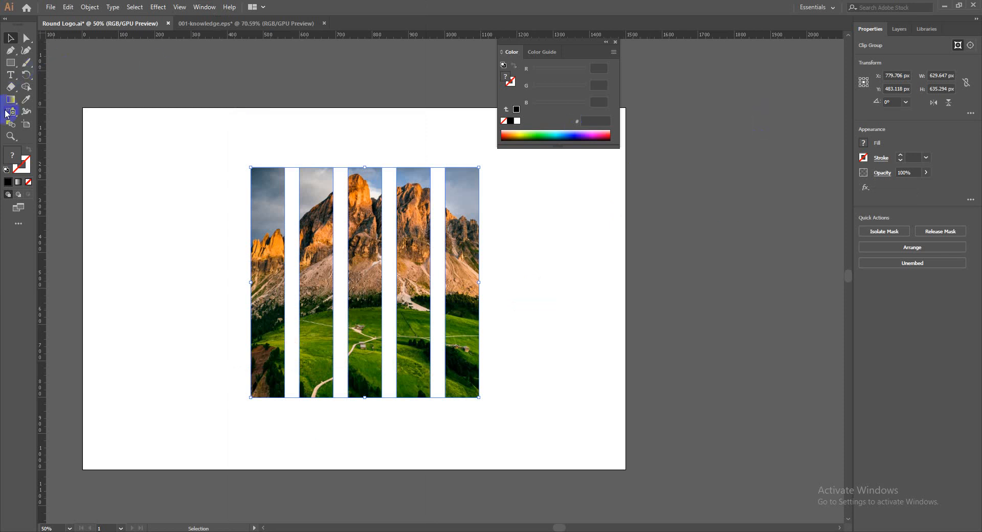
Step: Activate the Shape Builder tool with the five-bar clipped photo selected
click(27, 88)
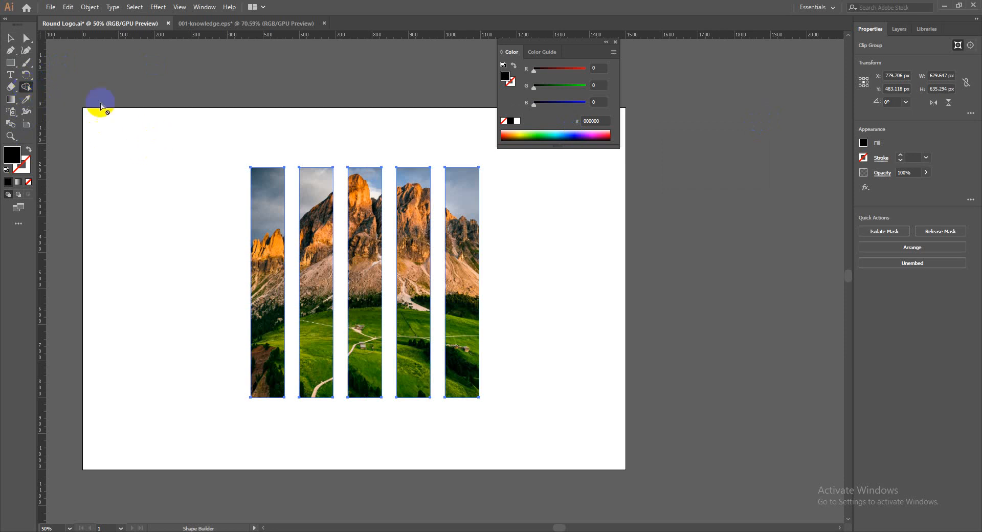
key(ctrl)
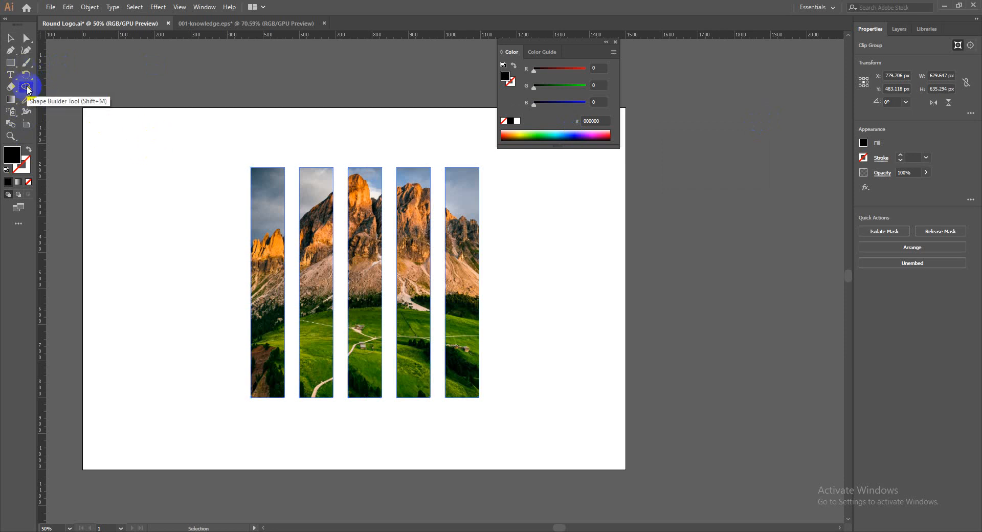
click(27, 88)
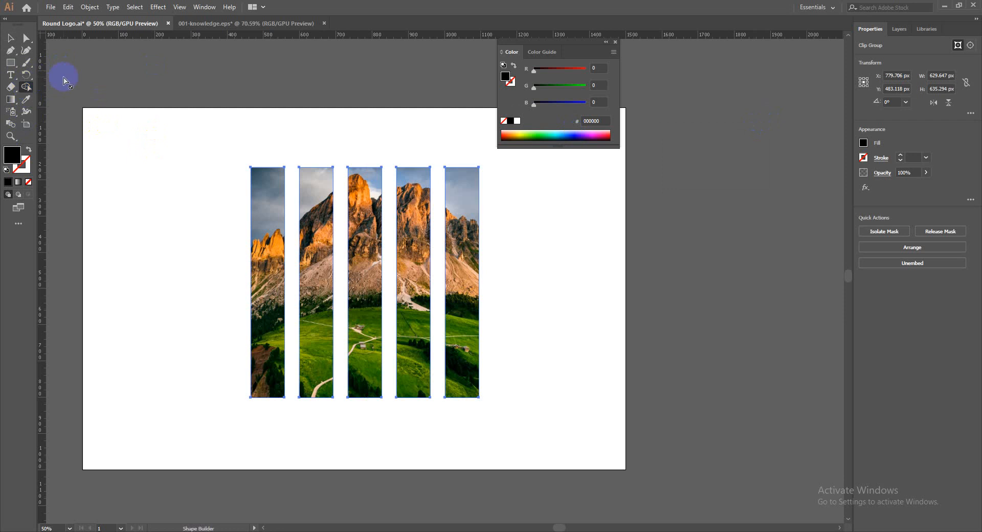